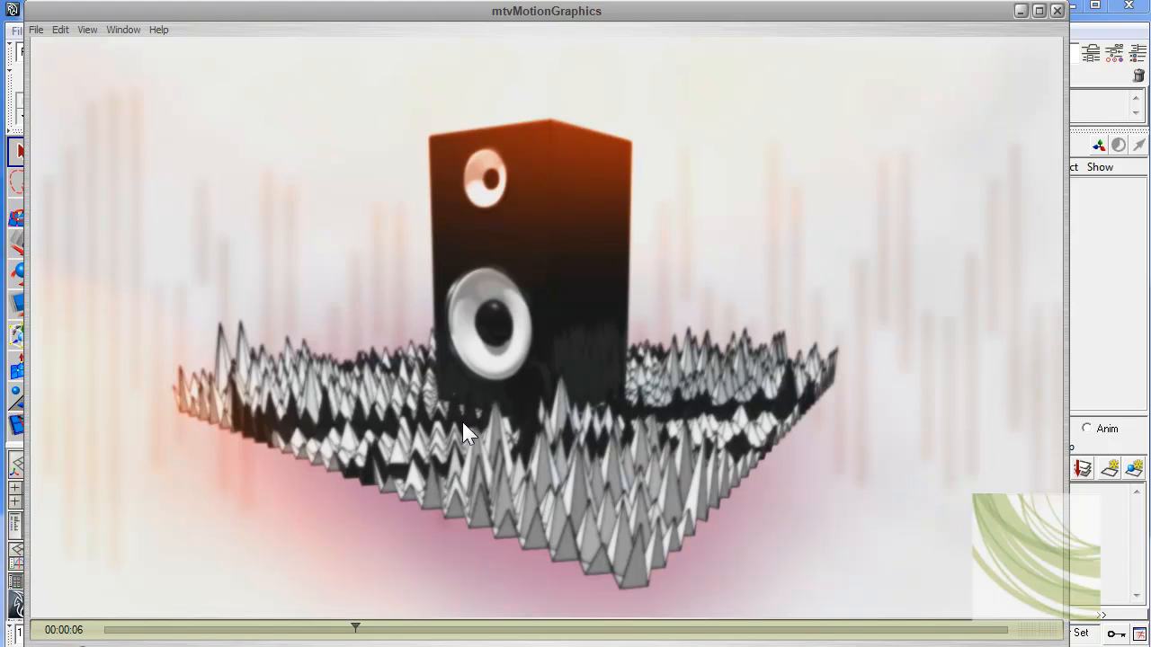
Step: Scrub through the speaker motion graphics video to preview the close-up and the full speaker shot
drag(355, 634, 234, 630)
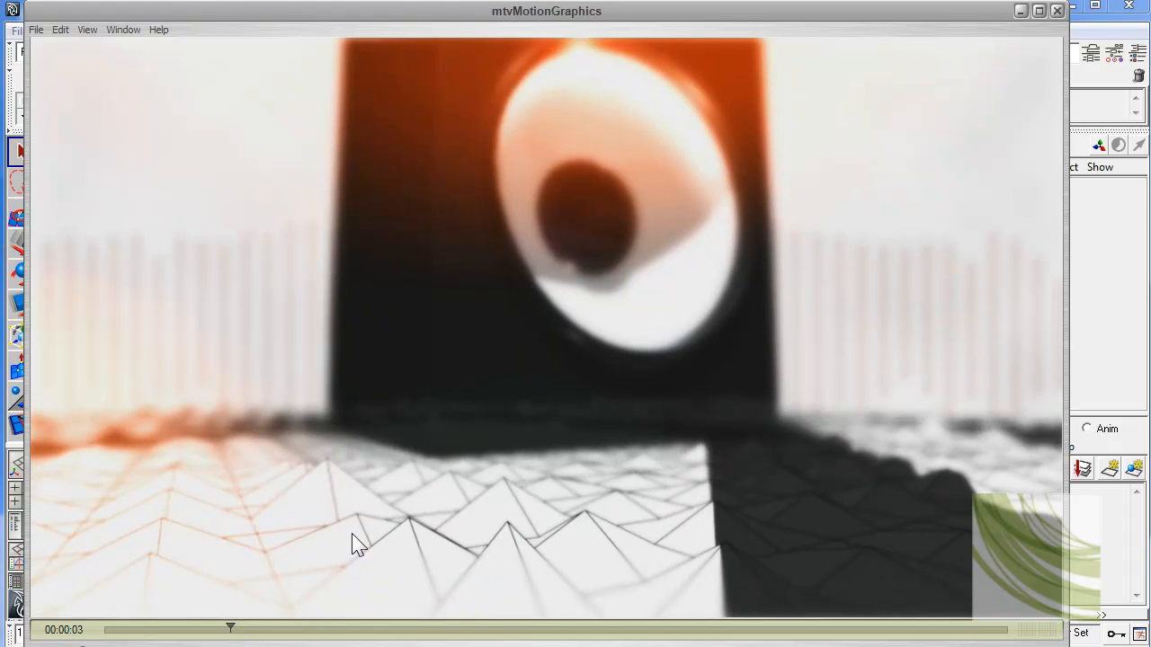
click(244, 629)
drag(249, 631, 378, 630)
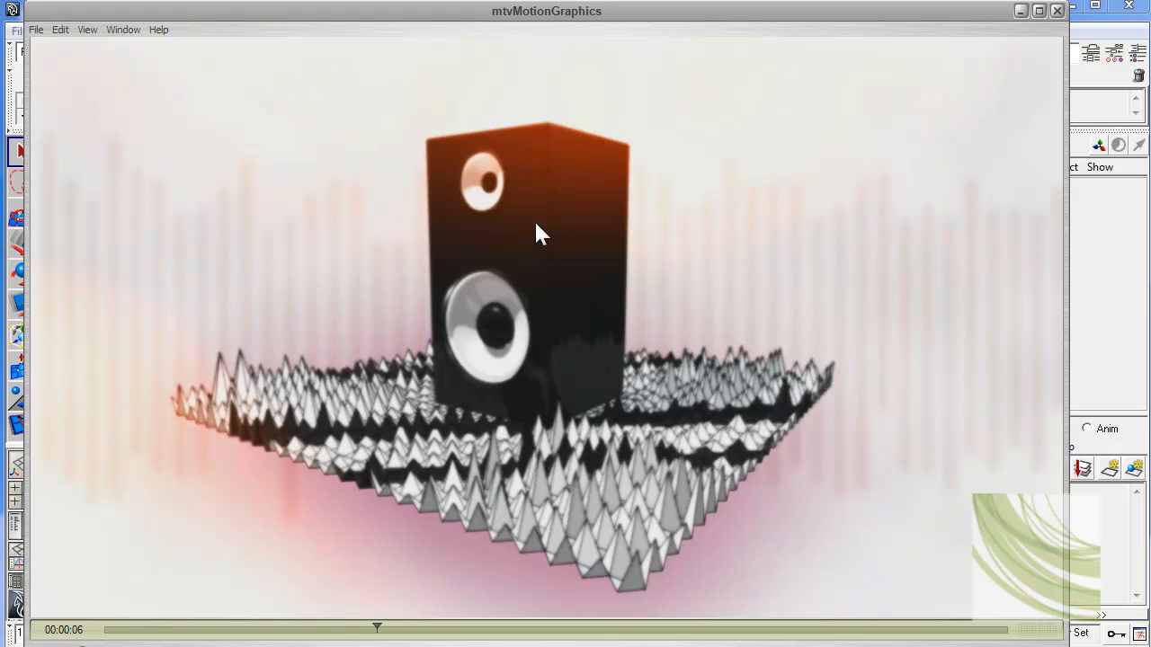
mouse_move(376, 631)
mouse_down()
mouse_move(519, 632)
mouse_move(363, 631)
mouse_move(385, 630)
mouse_up()
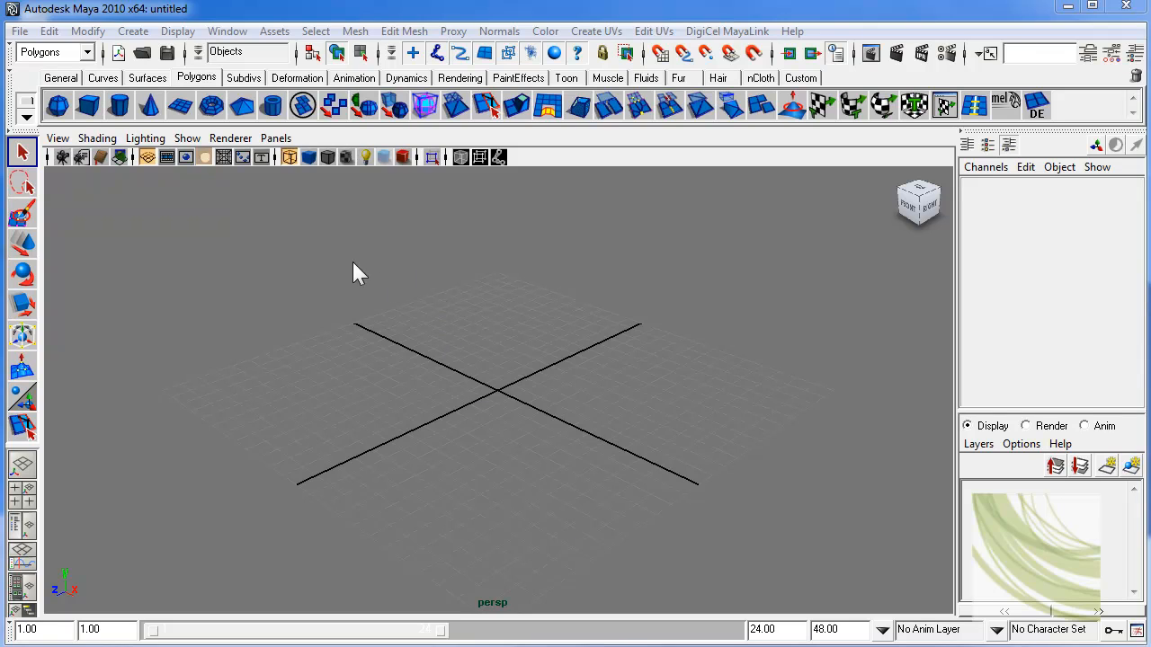
Step: Create a new Maya project named speakerProject
click(19, 33)
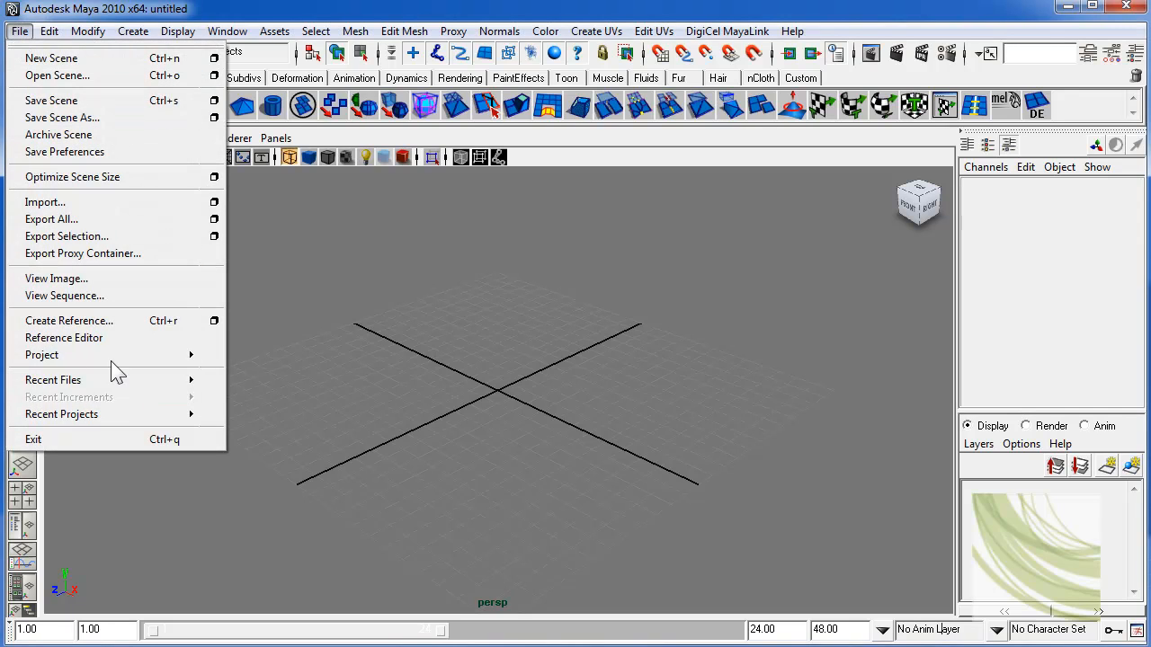
mouse_move(121, 356)
click(261, 364)
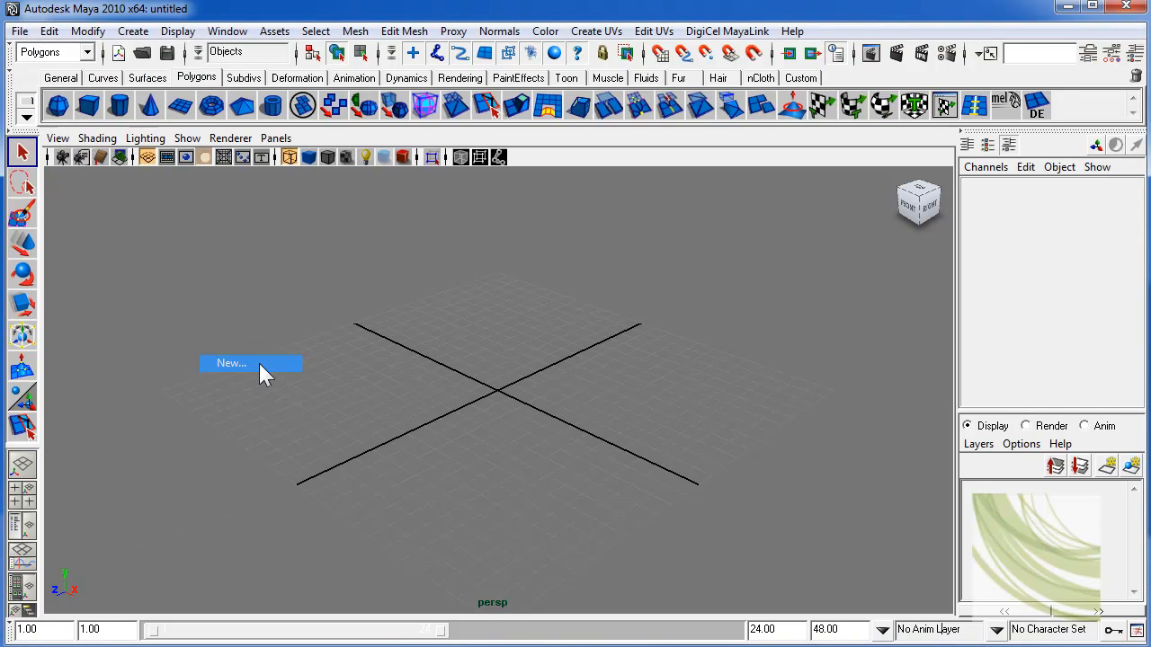
double_click(790, 400)
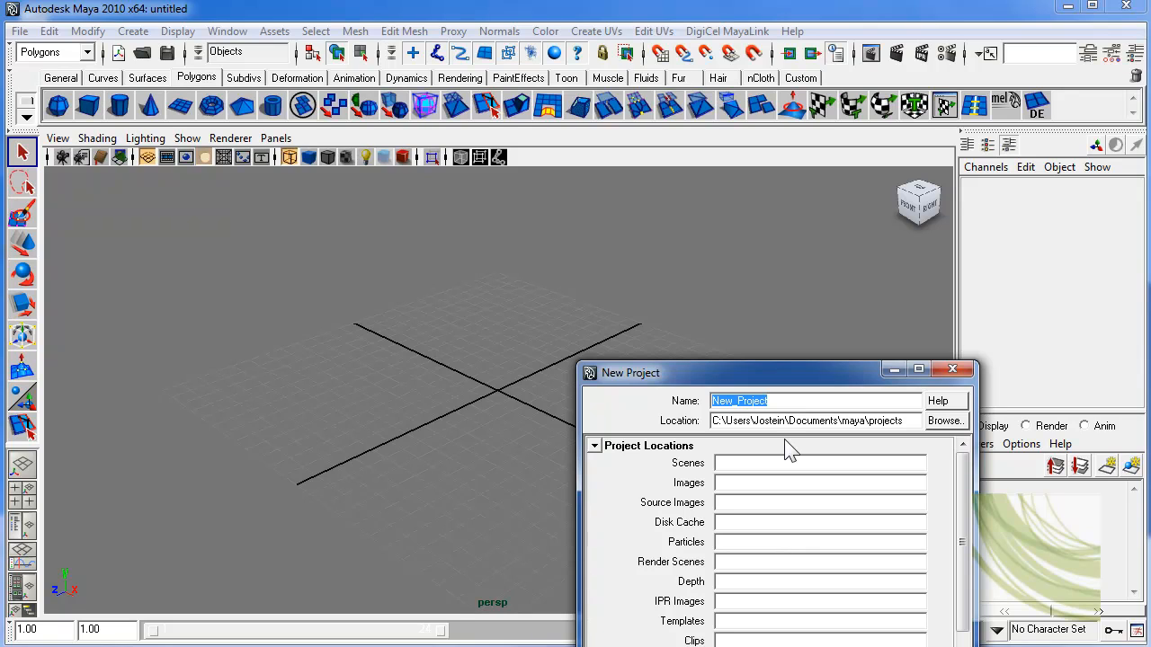
text(speakerProje)
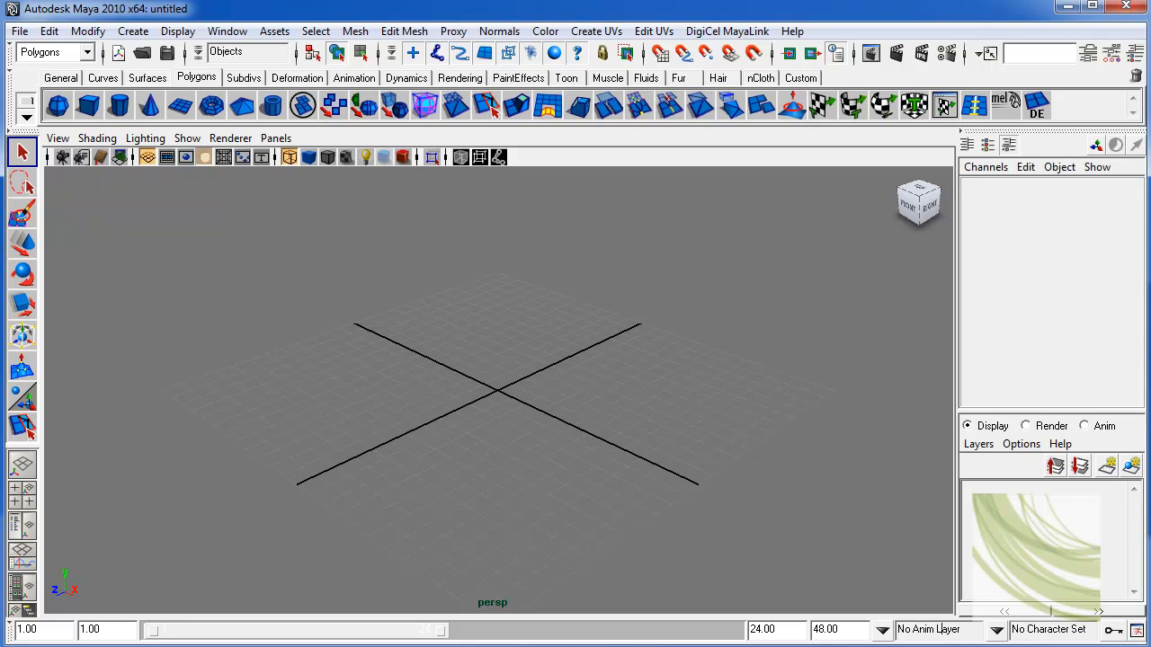
Step: Switch to iTunes and set its import settings to use the WAV Encoder
key(alt+Tab)
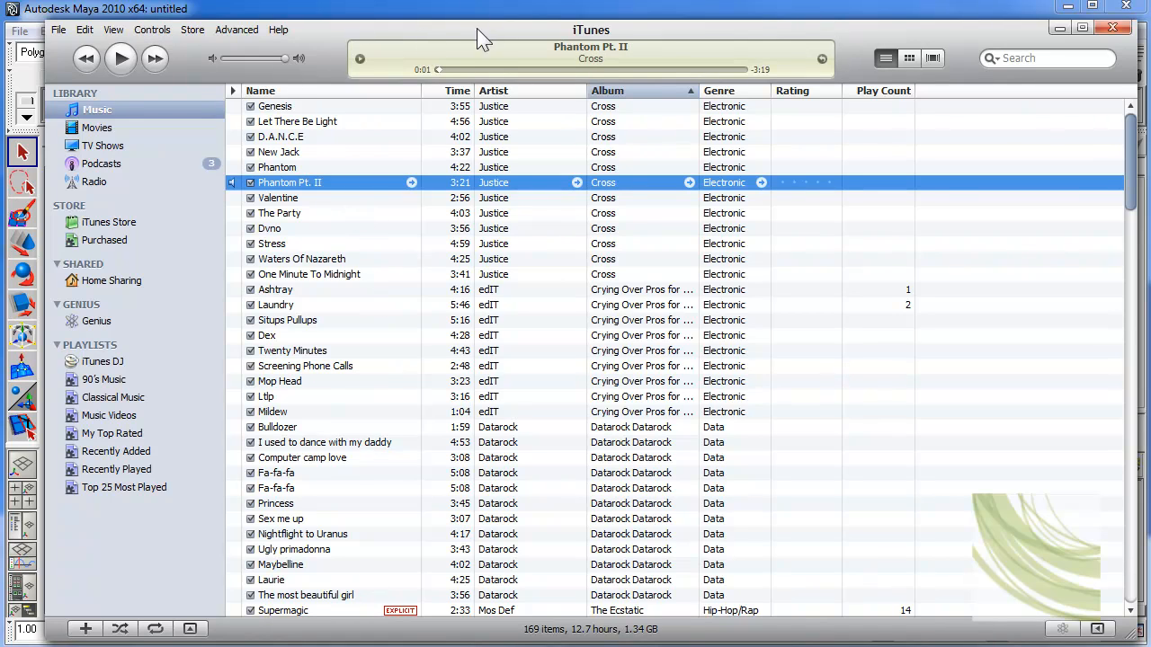
click(84, 29)
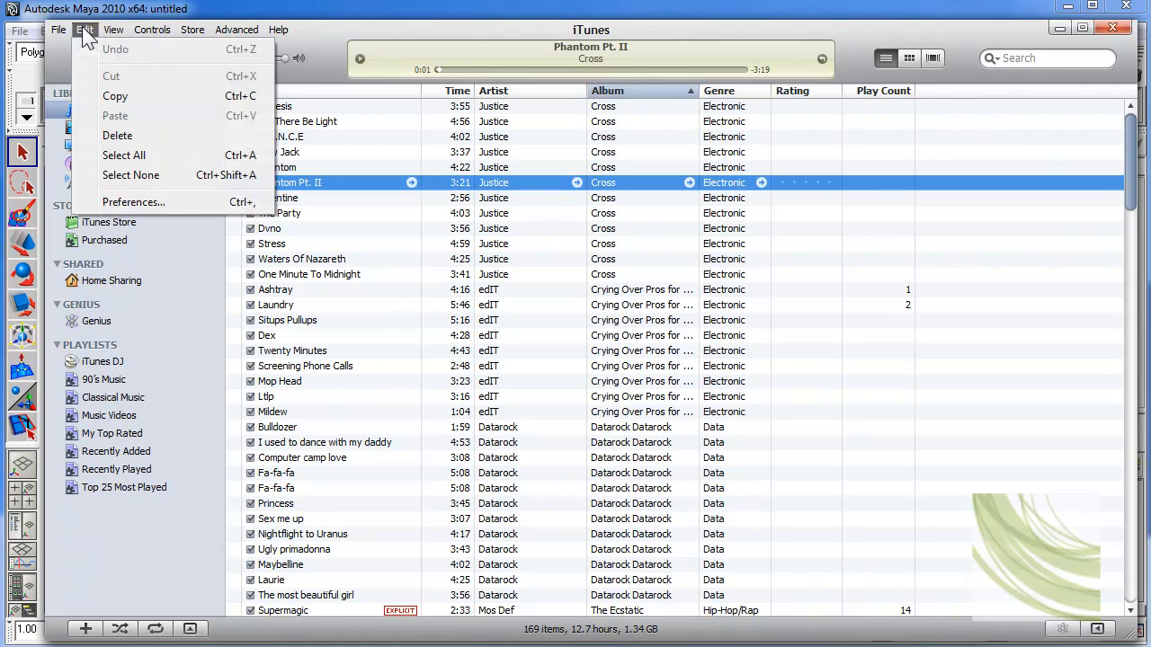
click(152, 203)
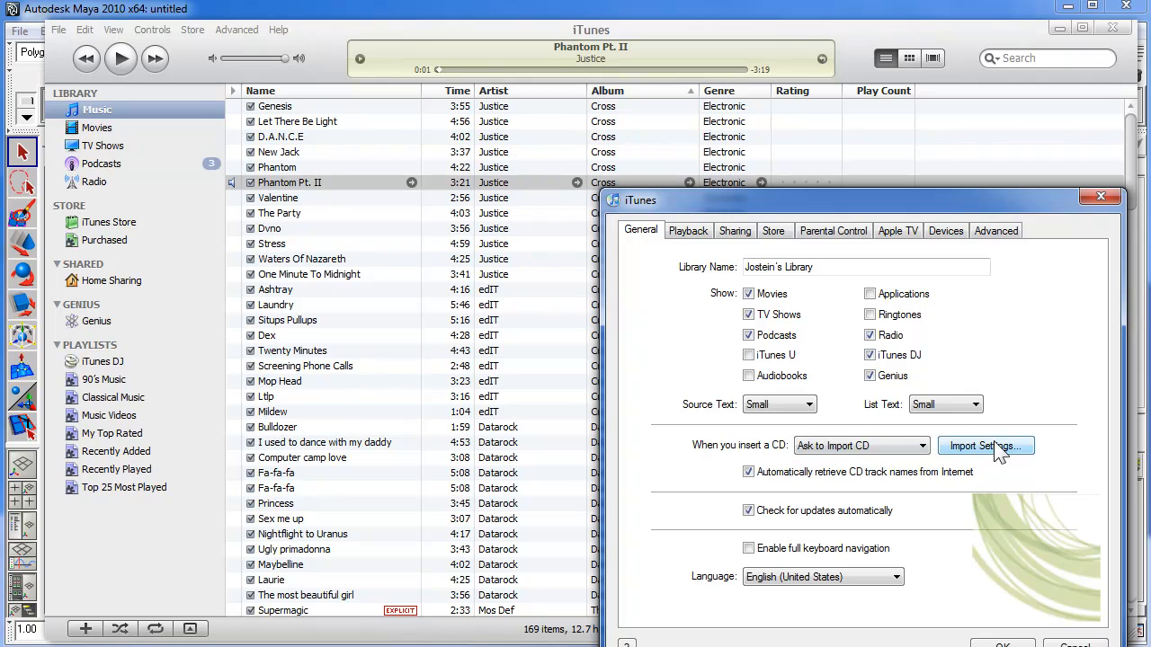
click(1003, 444)
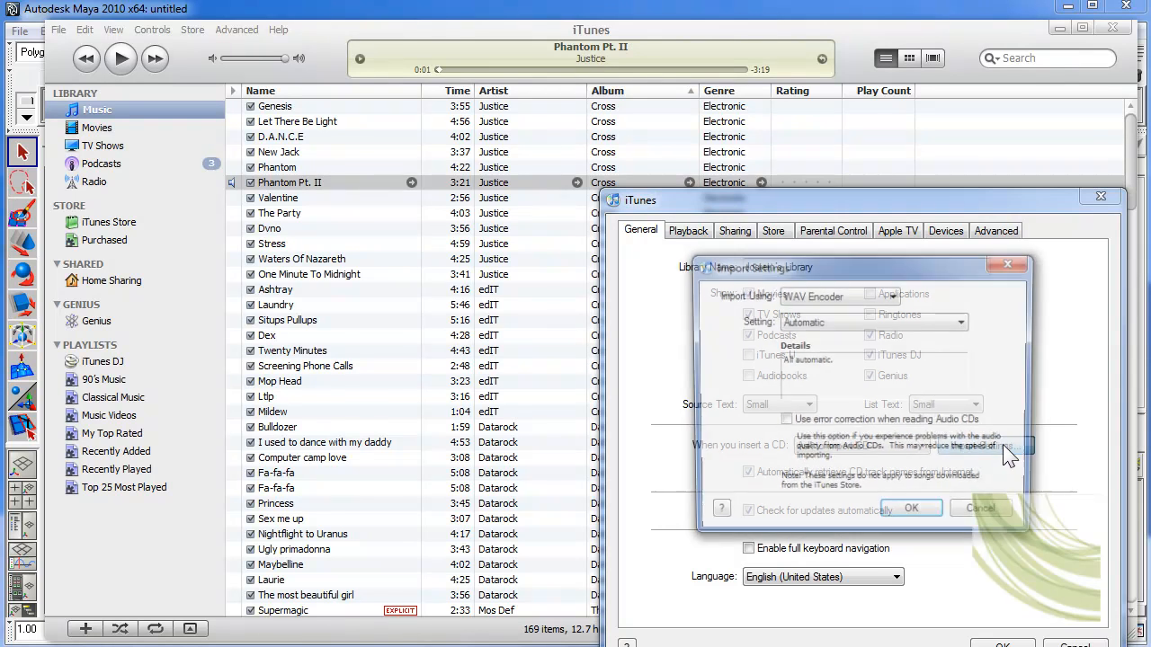
click(876, 295)
click(850, 358)
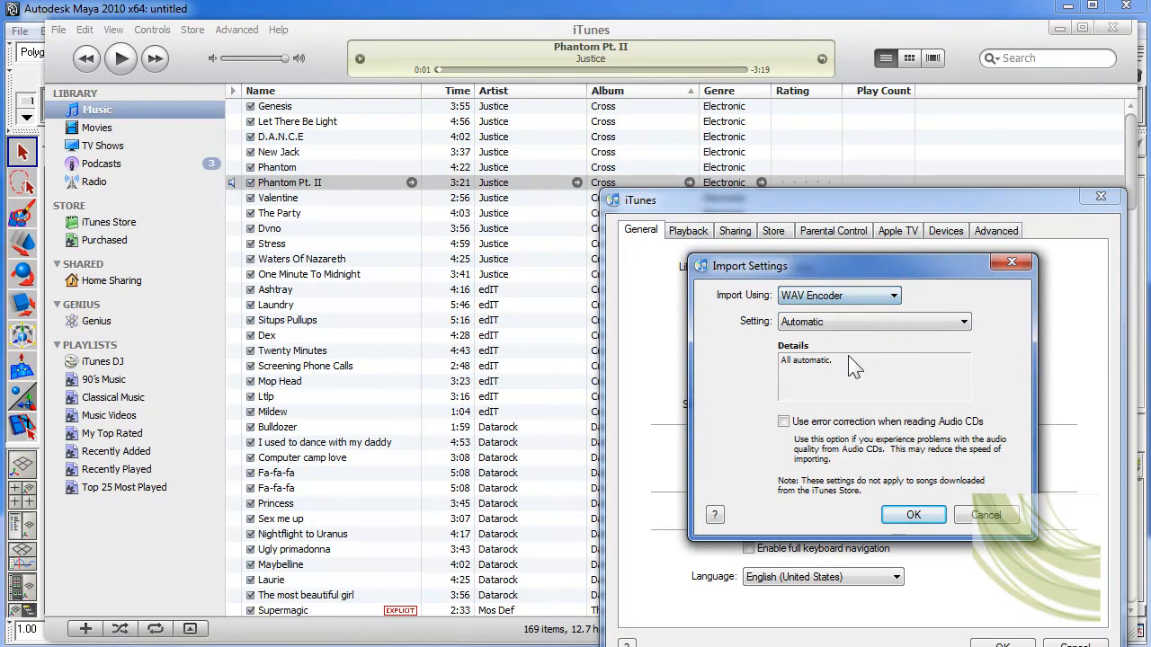
click(914, 515)
click(1001, 644)
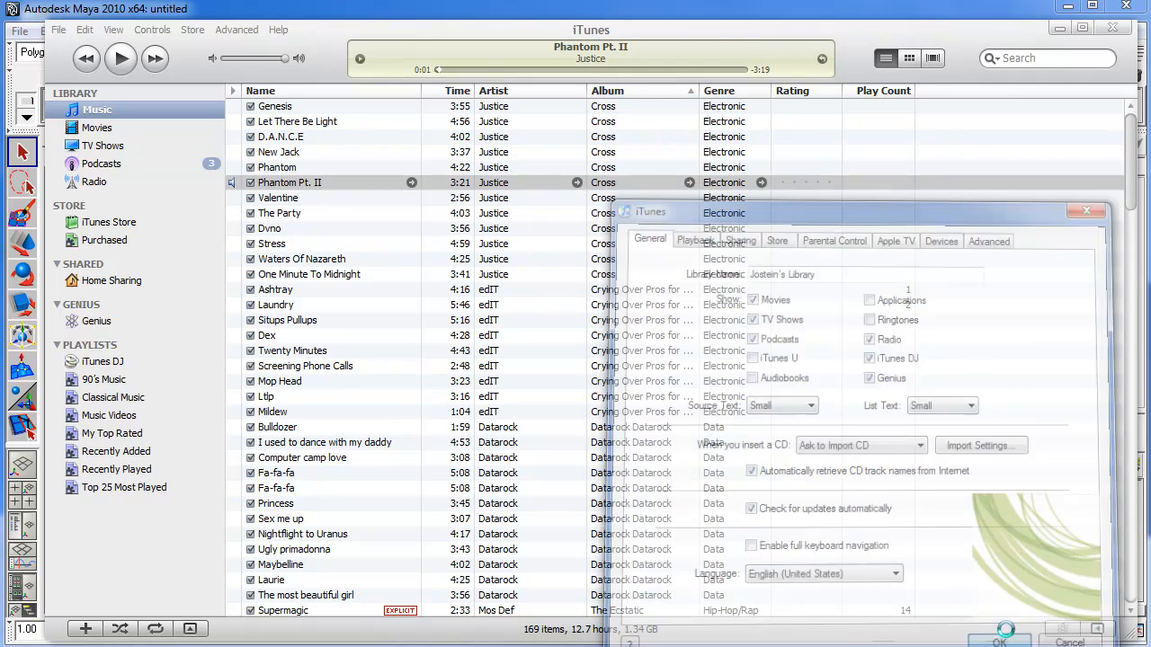
Step: Create a WAV version of the song Phantom Pt. II and minimize iTunes
right_click(336, 182)
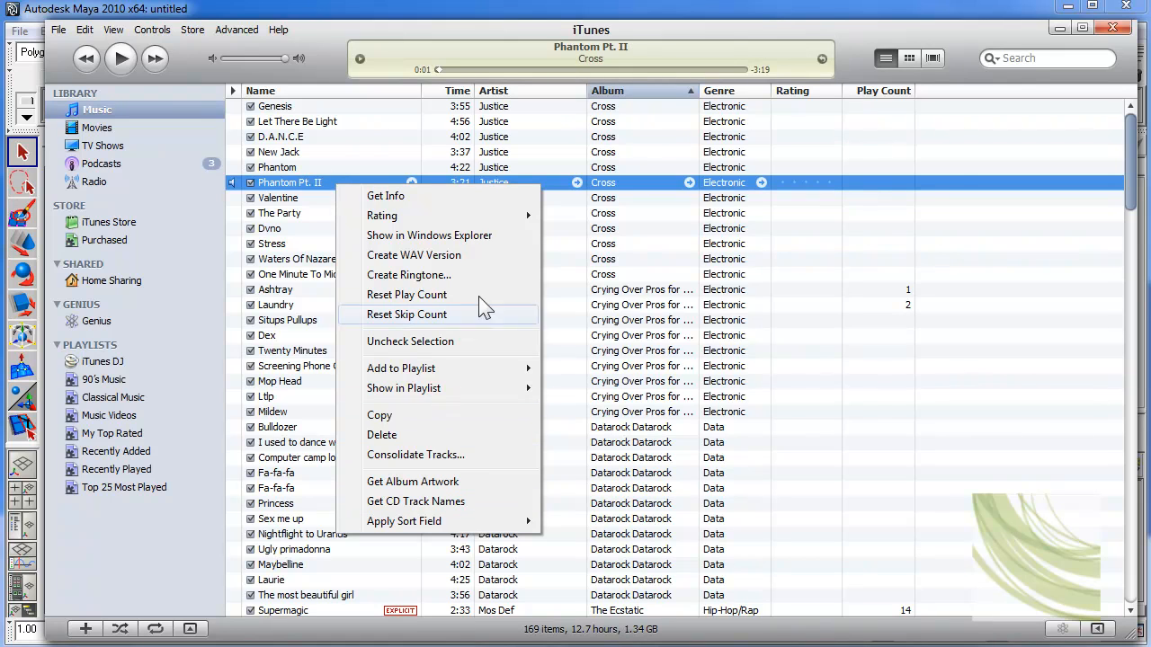
click(464, 257)
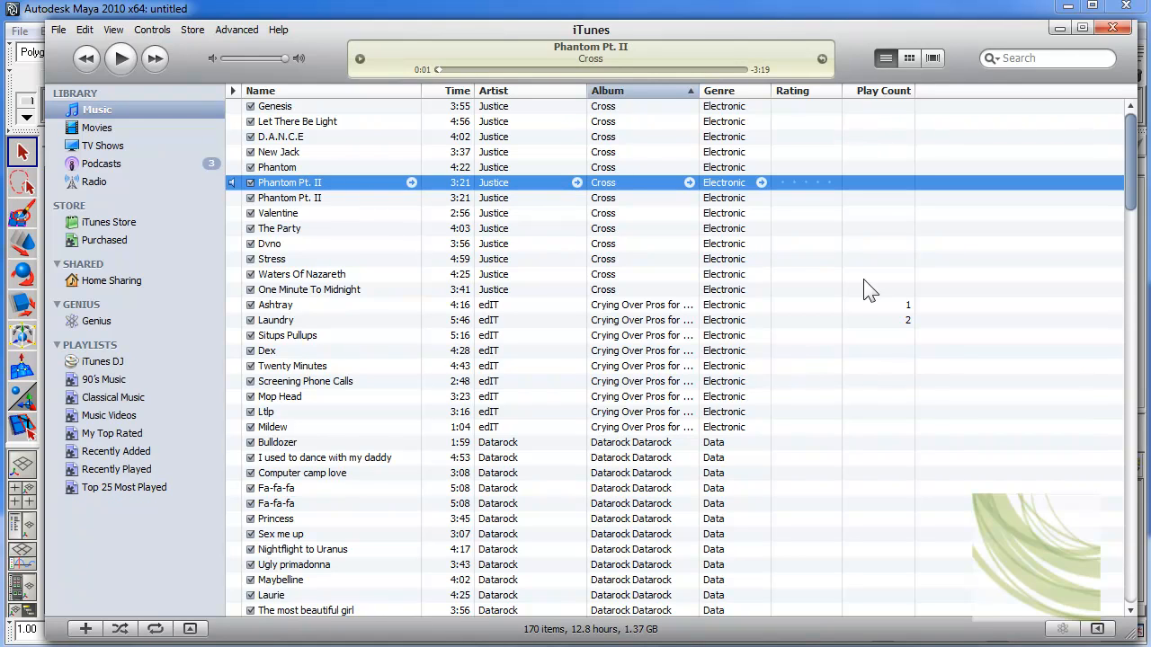
click(1059, 29)
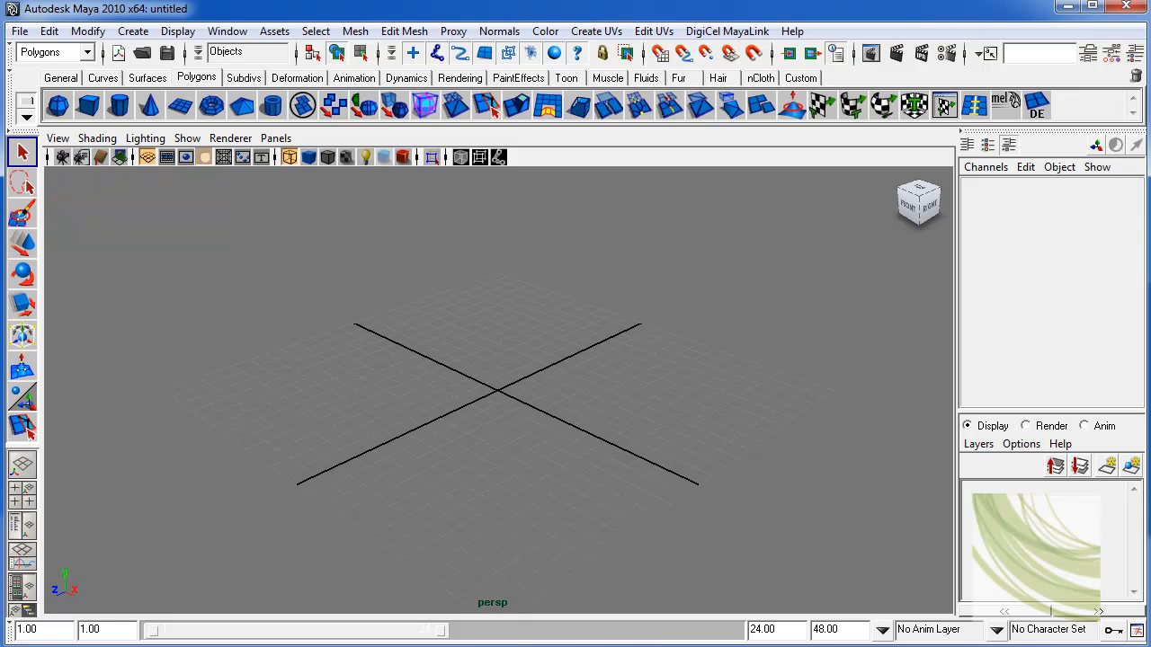
Step: In Windows Explorer, copy 06 Phantom Pt. II.wav from the Justice > Cross folder of the iTunes music library
click(499, 646)
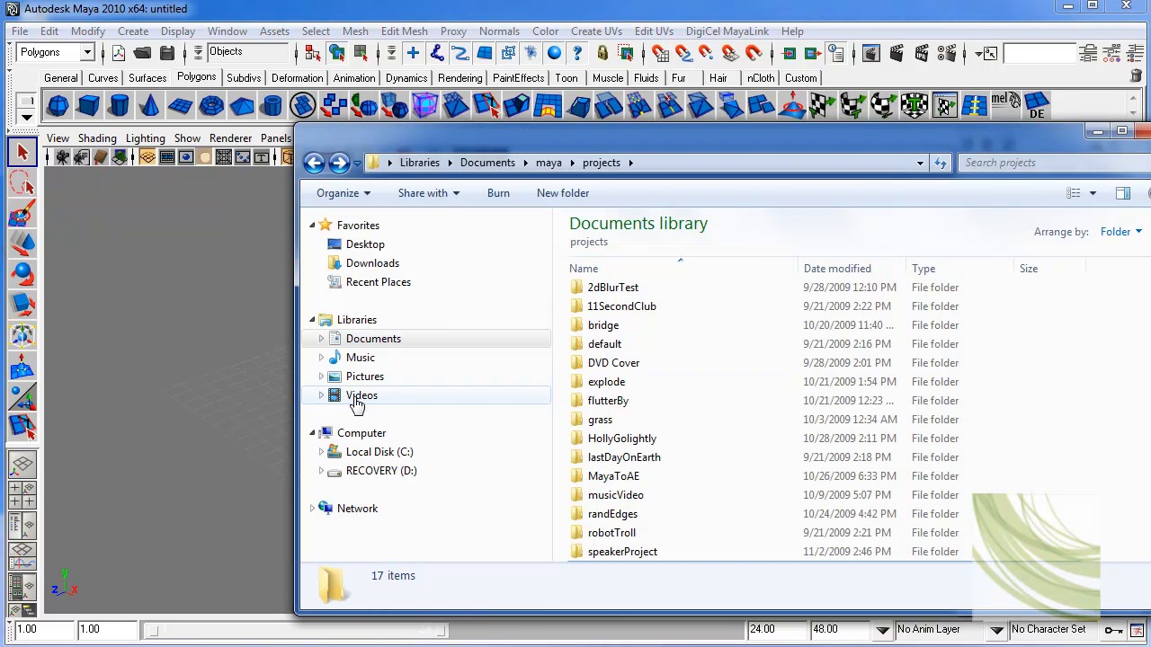
click(376, 359)
click(629, 298)
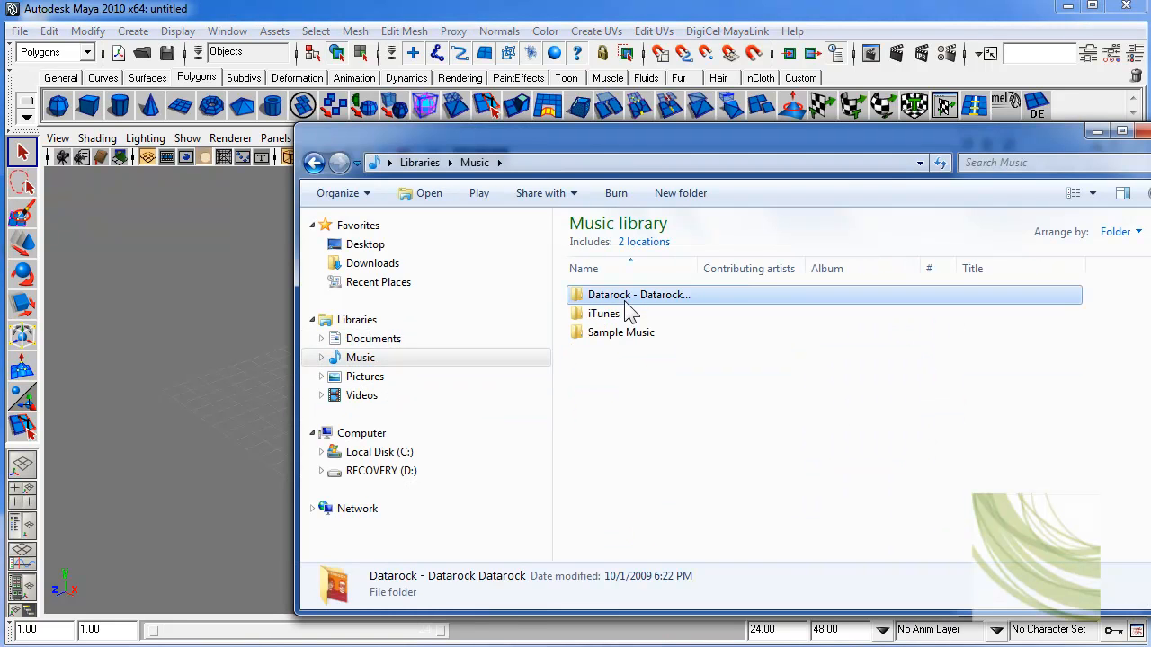
double_click(623, 313)
double_click(690, 316)
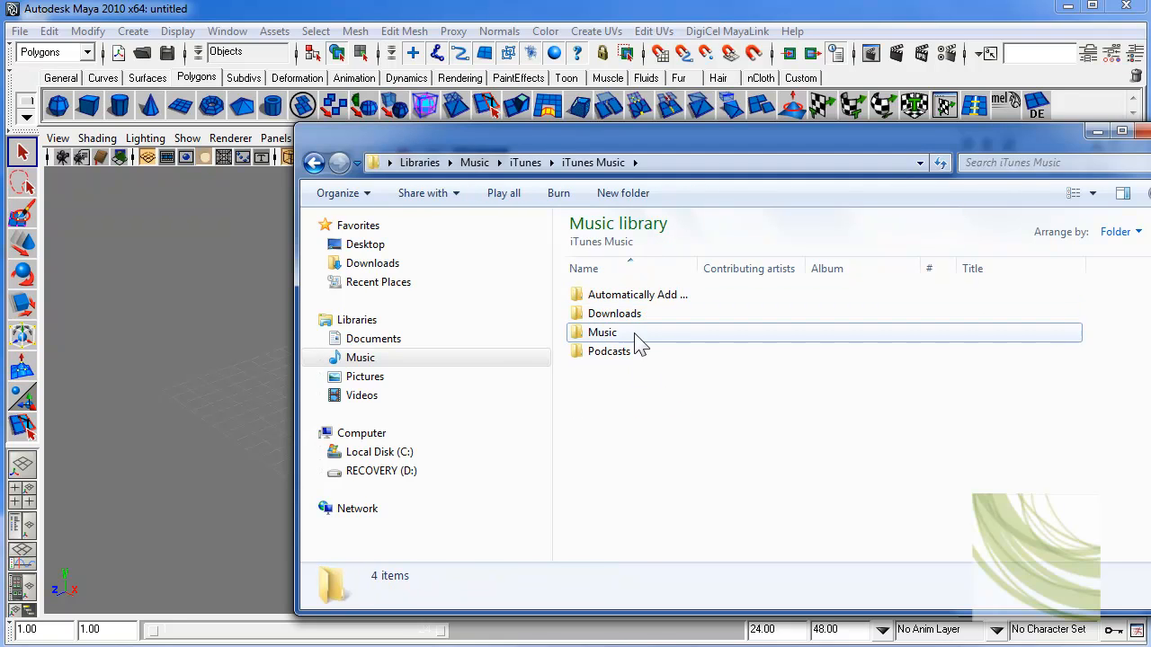
double_click(635, 335)
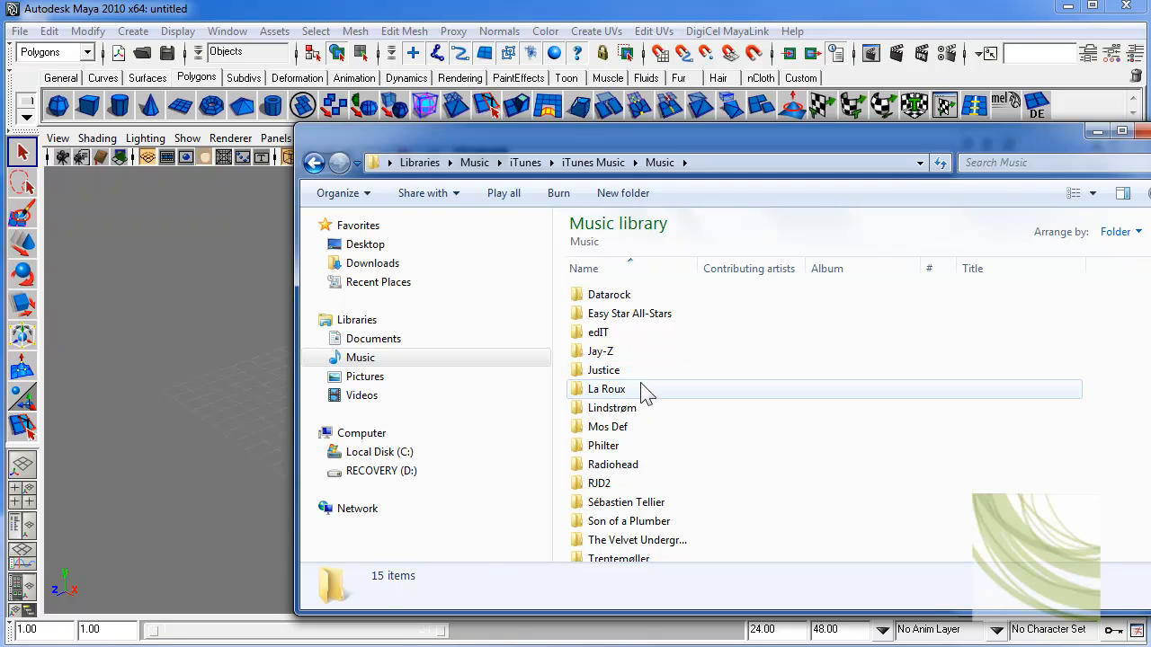
double_click(648, 371)
double_click(632, 296)
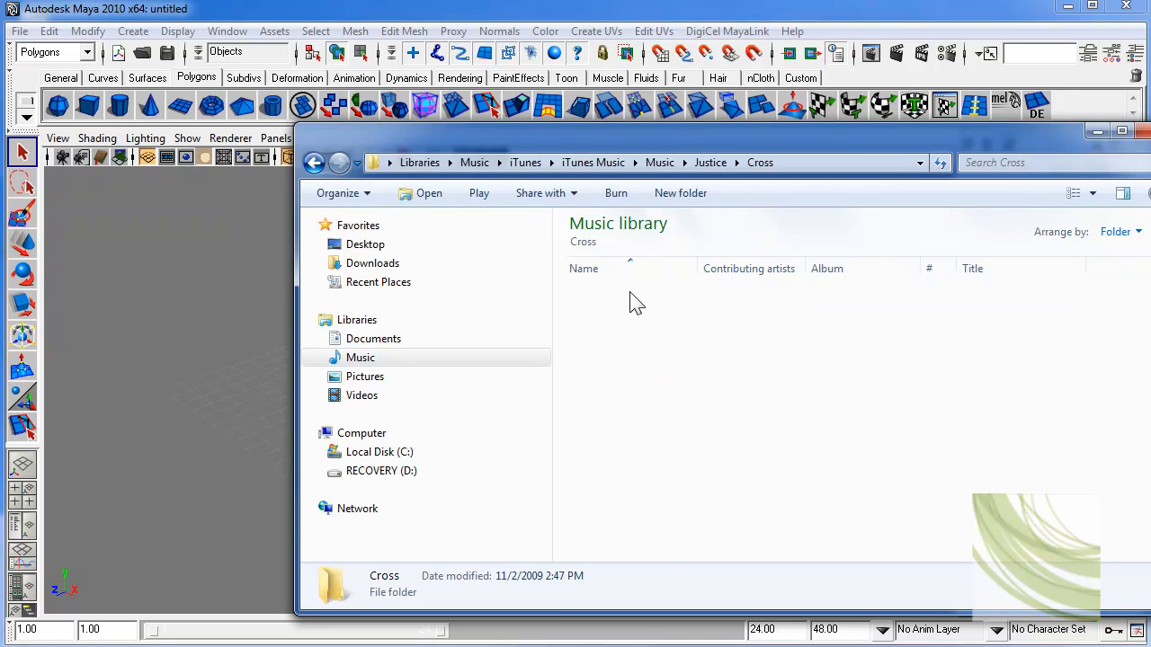
click(675, 319)
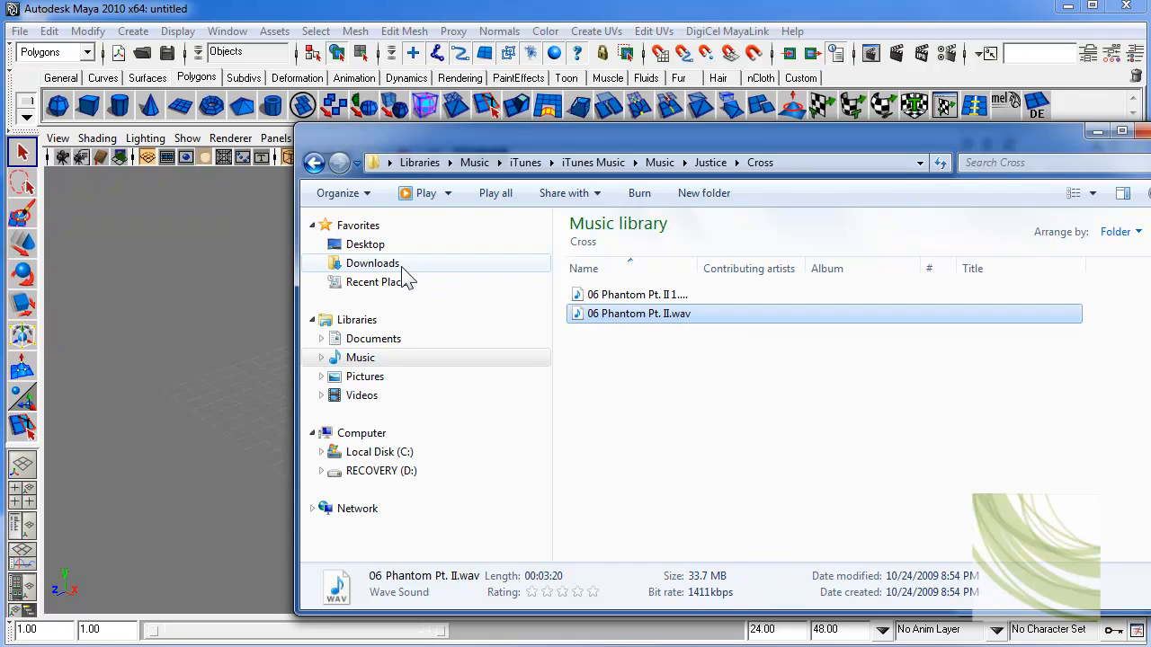
Step: Paste 06 Phantom Pt. II.wav into the sound folder of speakerProject under Documents > maya > projects
click(393, 340)
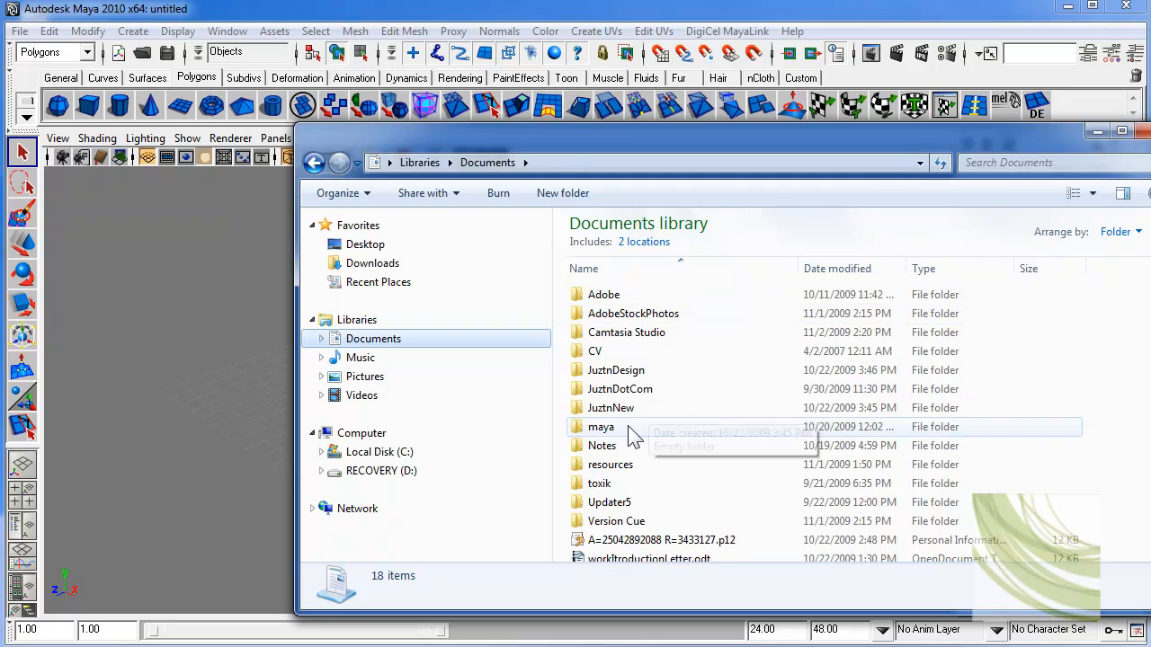
click(629, 427)
double_click(641, 427)
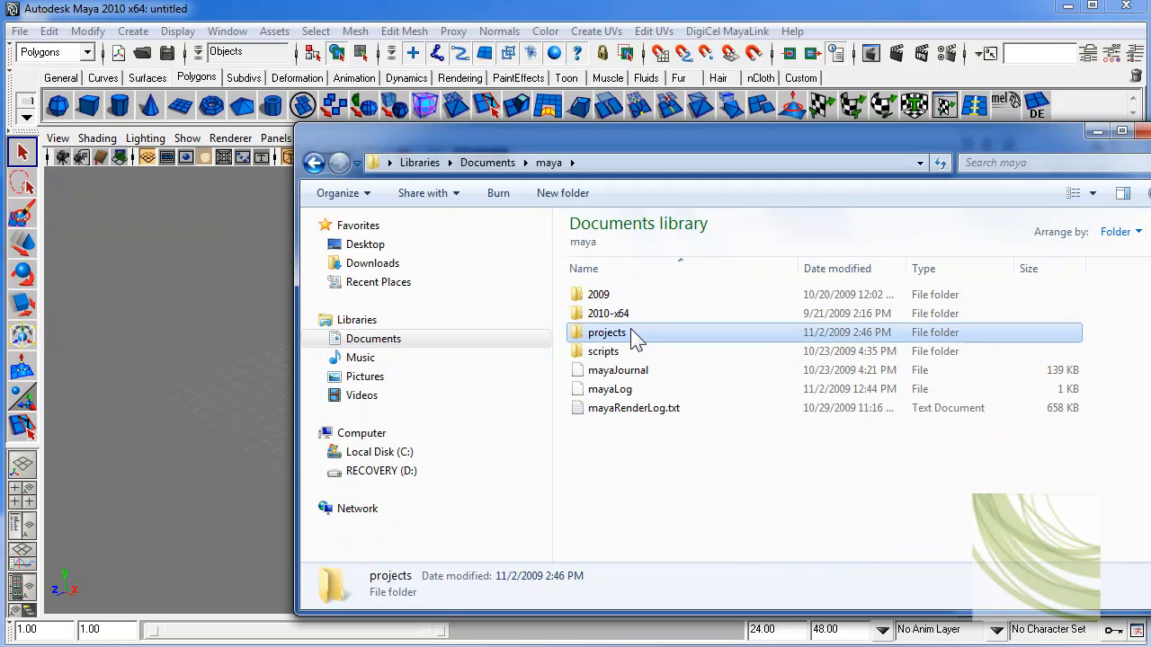
double_click(629, 335)
scroll(663, 501, down, 1)
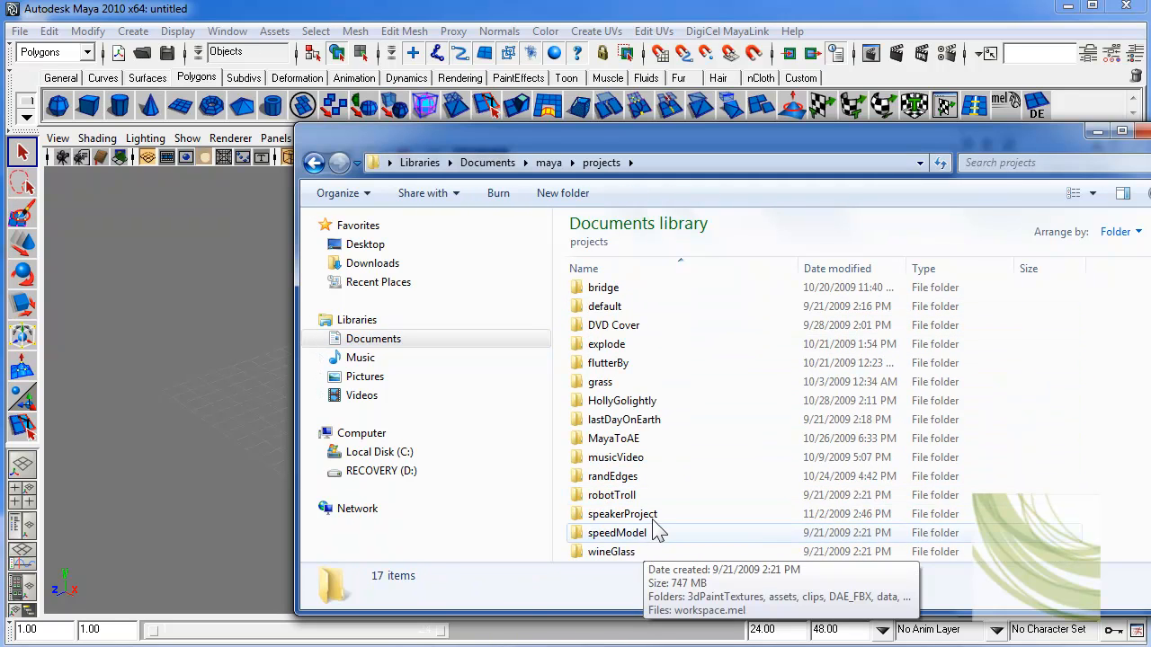
click(654, 517)
double_click(654, 518)
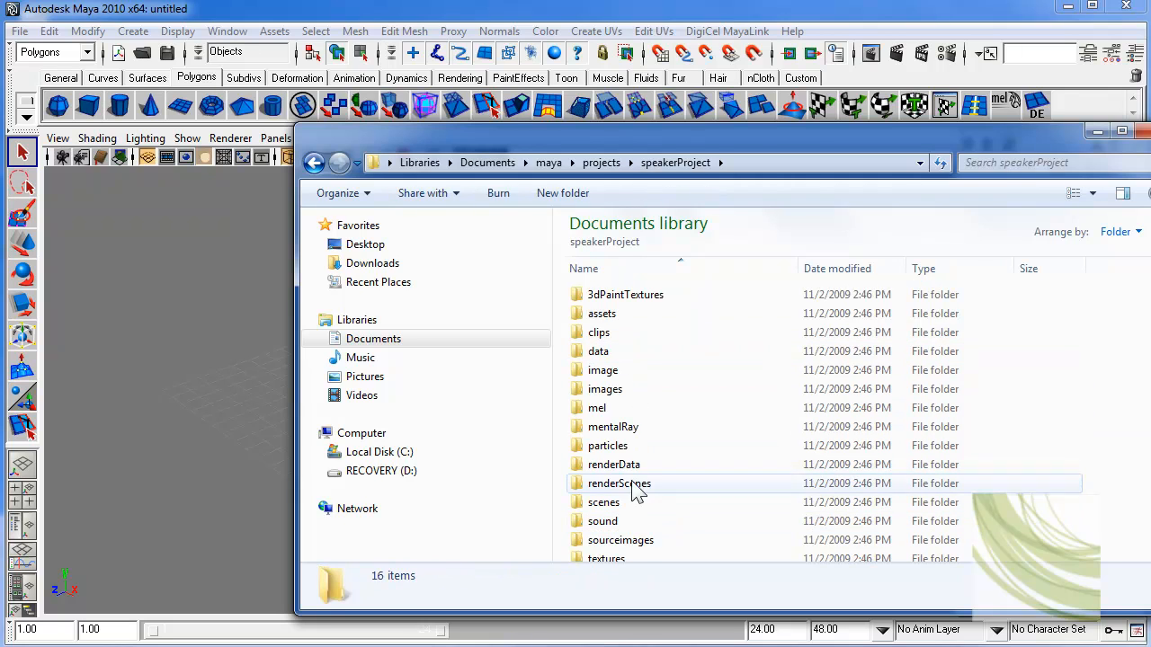
double_click(632, 522)
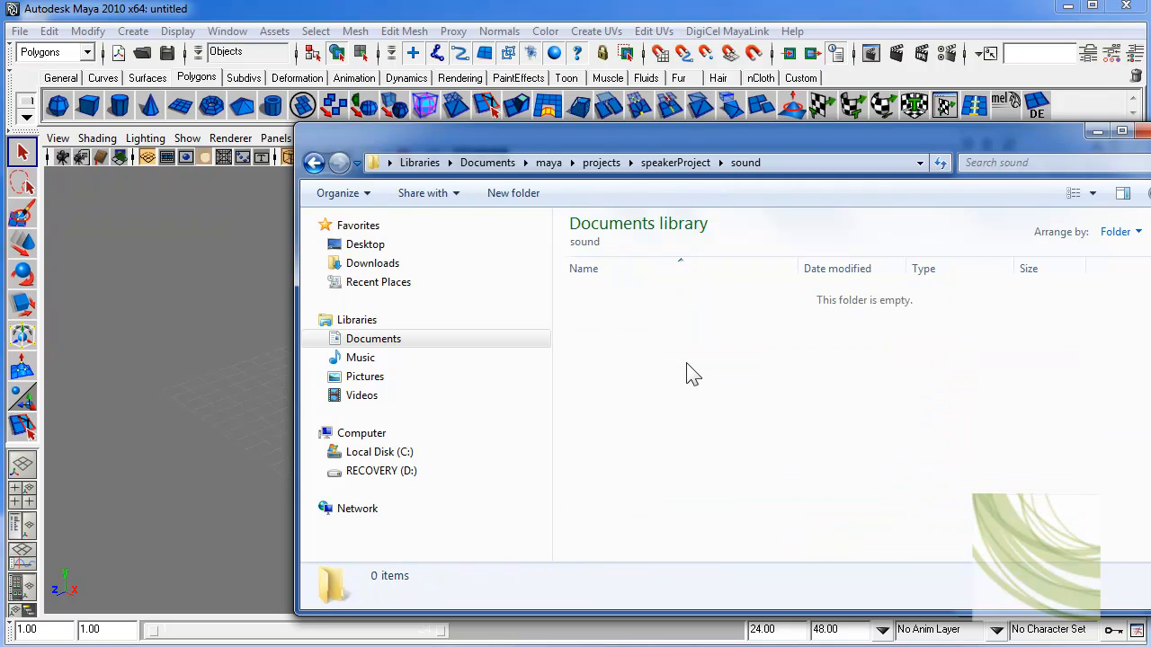
click(691, 372)
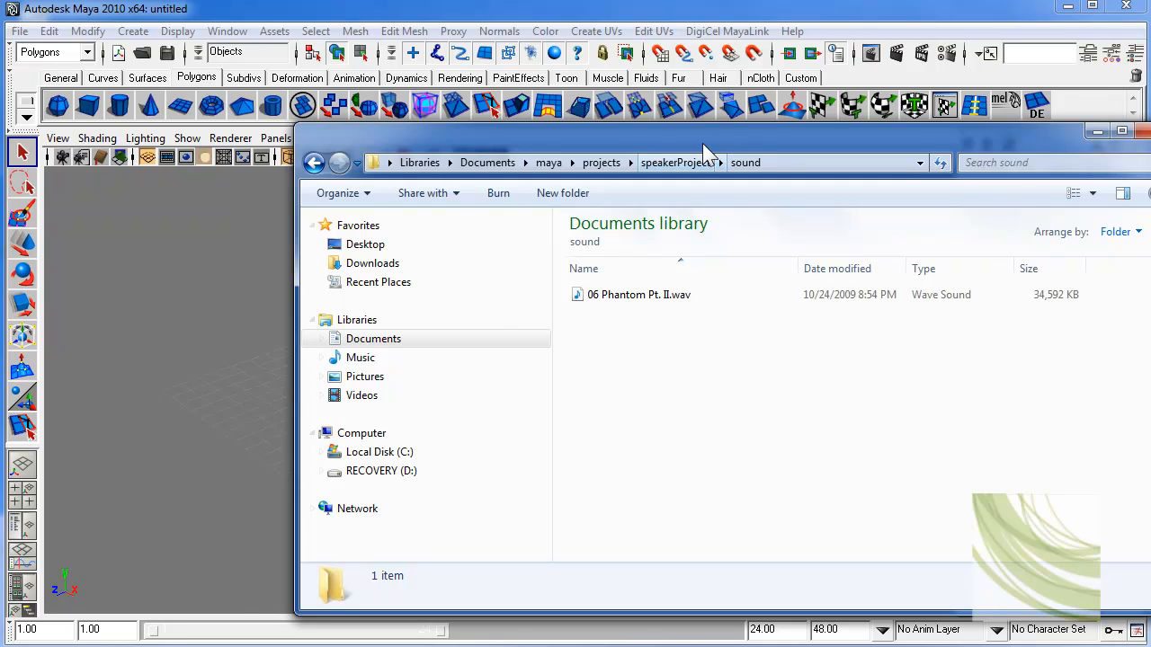
drag(702, 142, 587, 149)
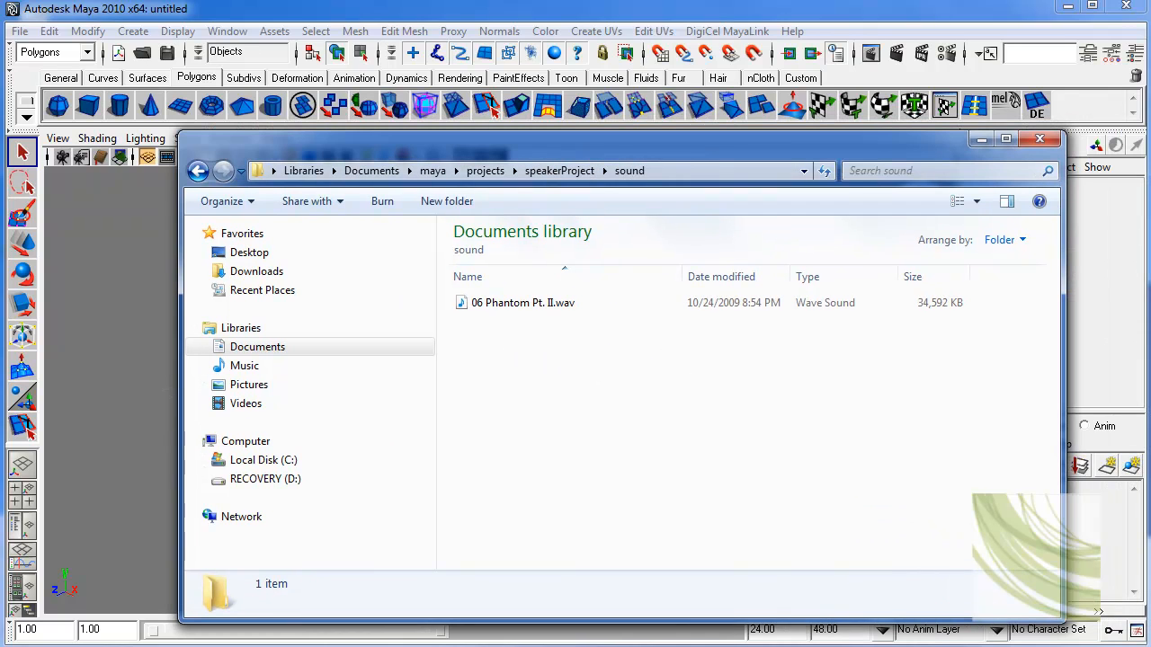
Step: Switch to After Effects and create a 100 x 100 square-pixel composition at 24 fps with a duration of 550 frames
key(alt+Tab)
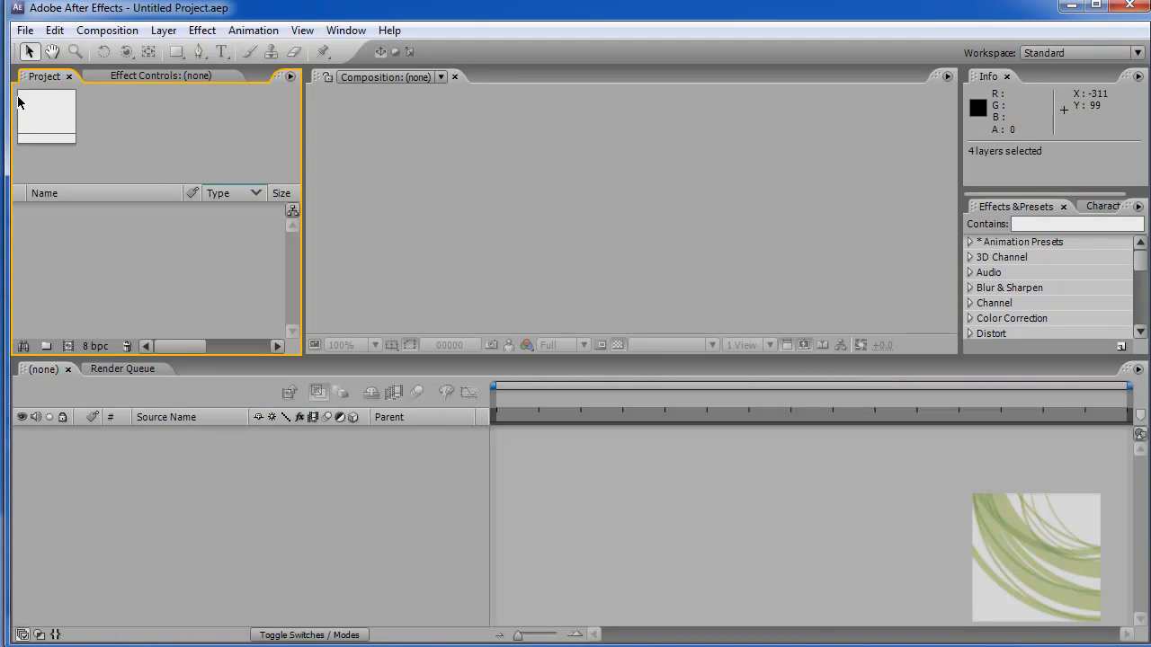
click(25, 30)
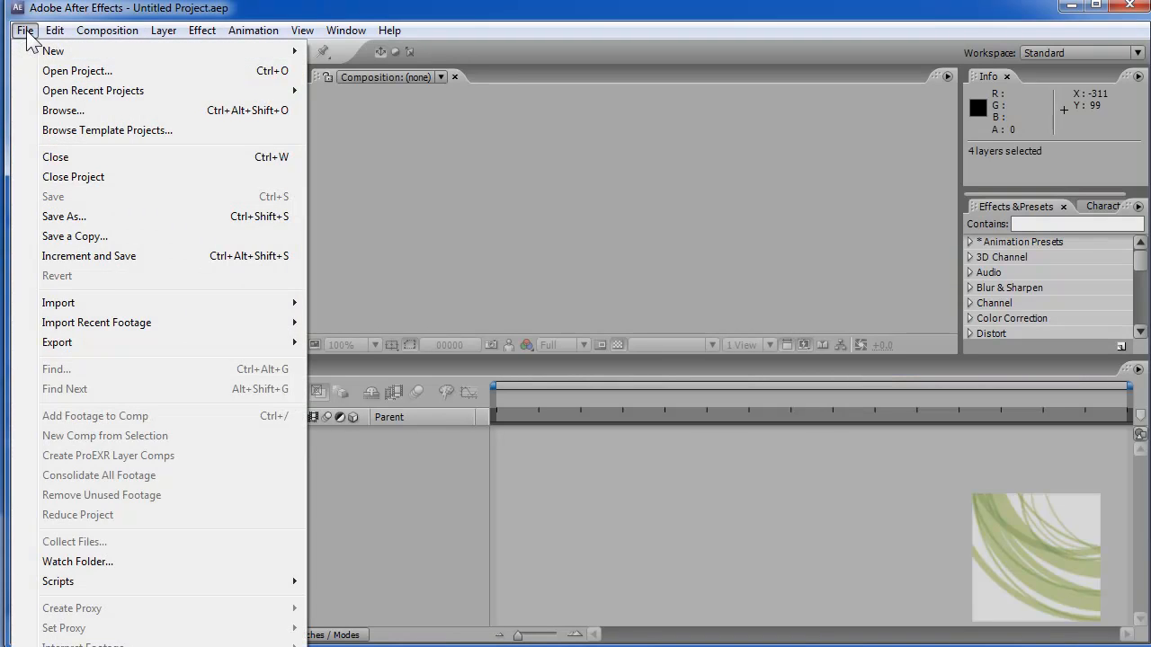
mouse_move(128, 34)
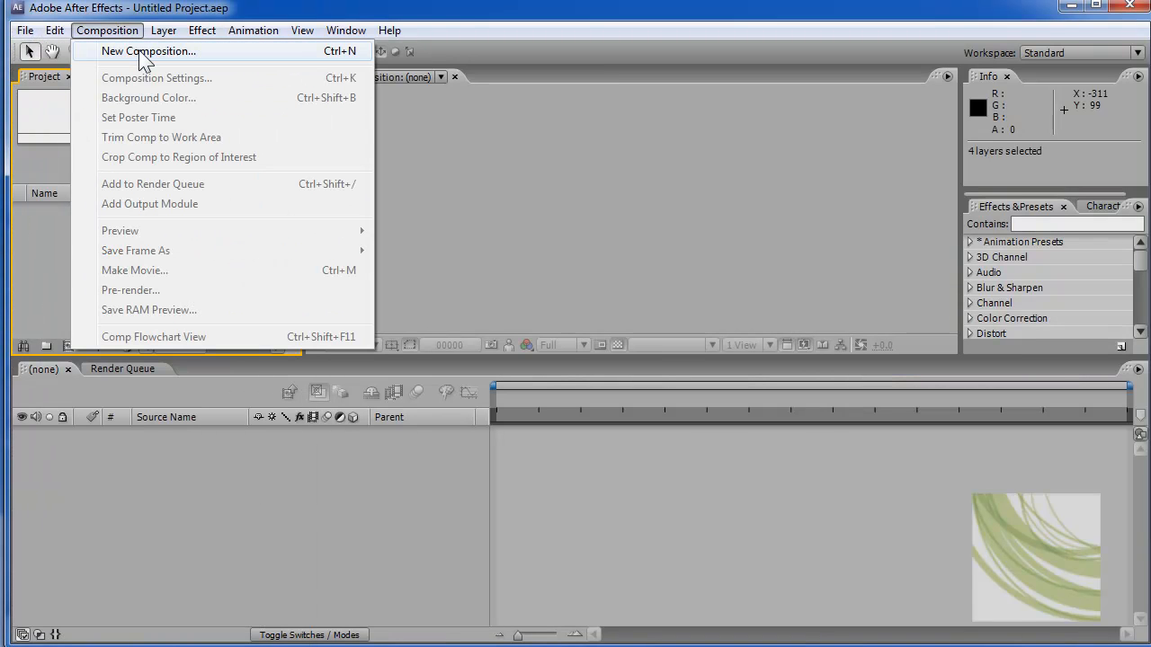
click(142, 53)
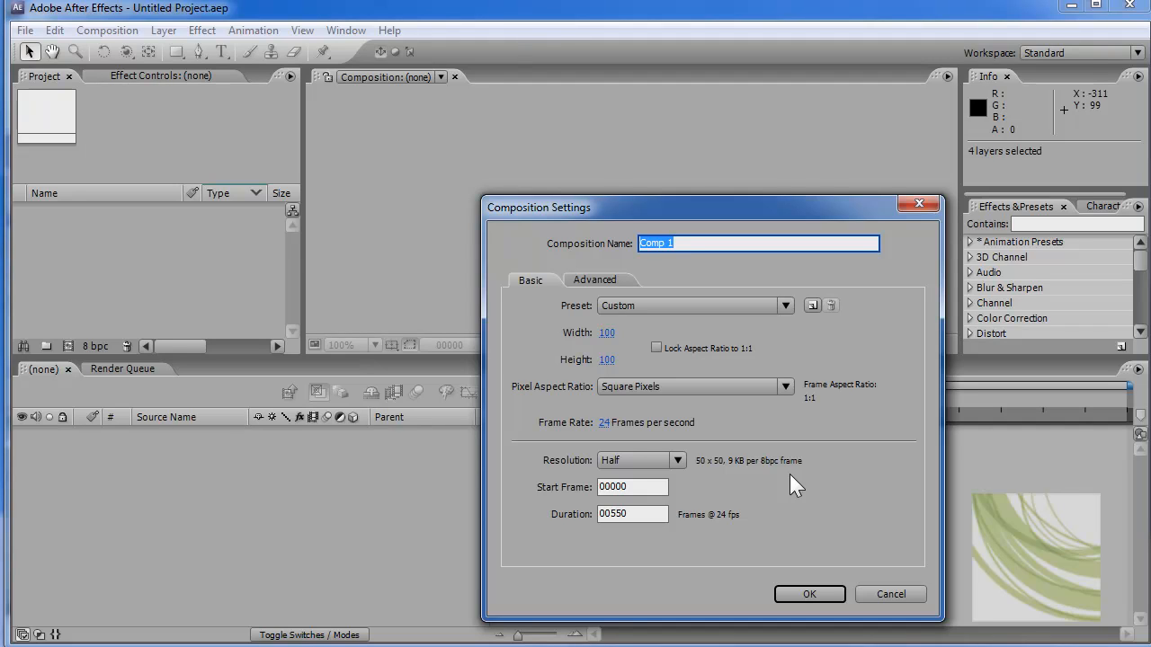
click(655, 514)
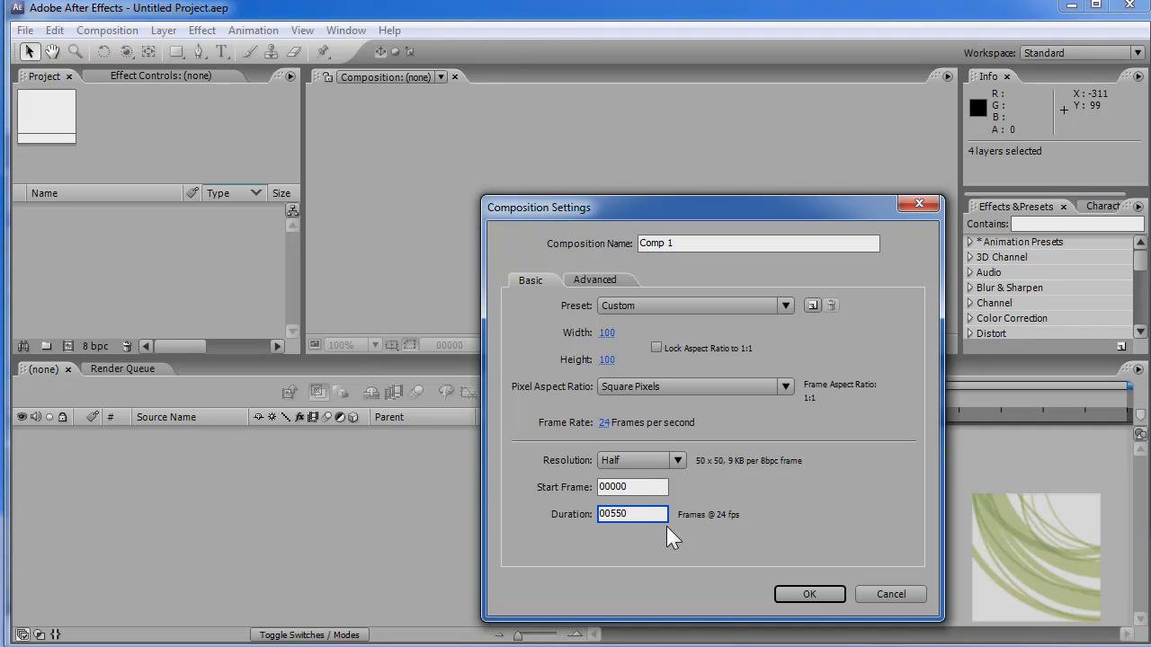
click(814, 599)
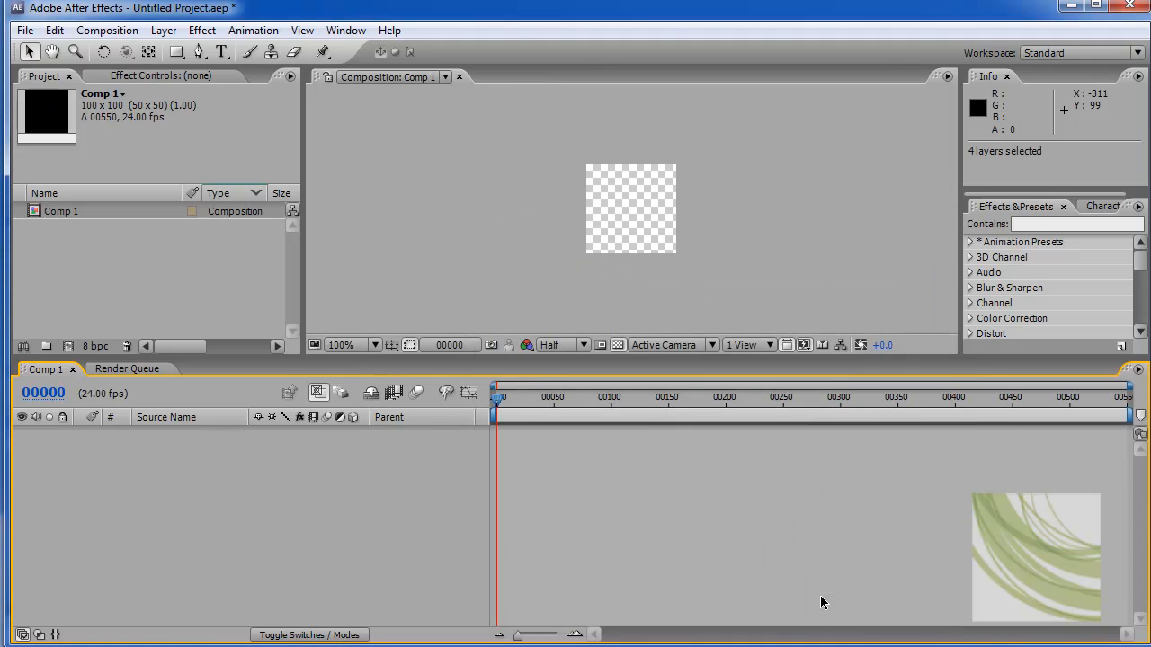
Step: Import 06 Phantom Pt. II.wav from the sound folder into the project
click(25, 29)
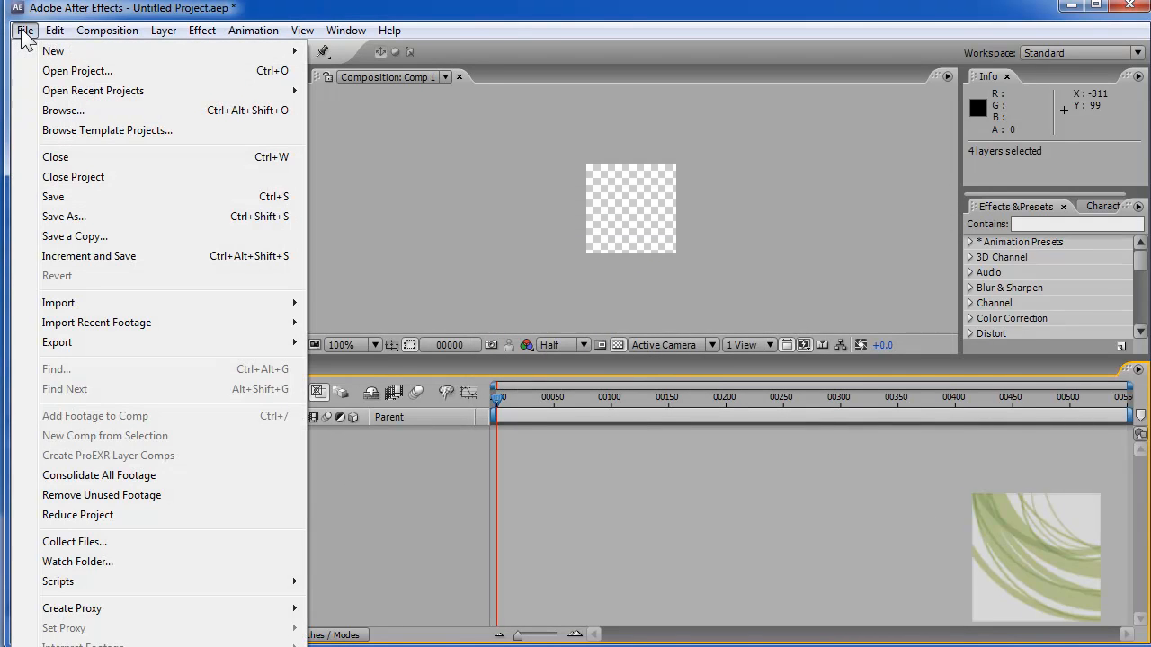
mouse_move(172, 306)
click(352, 306)
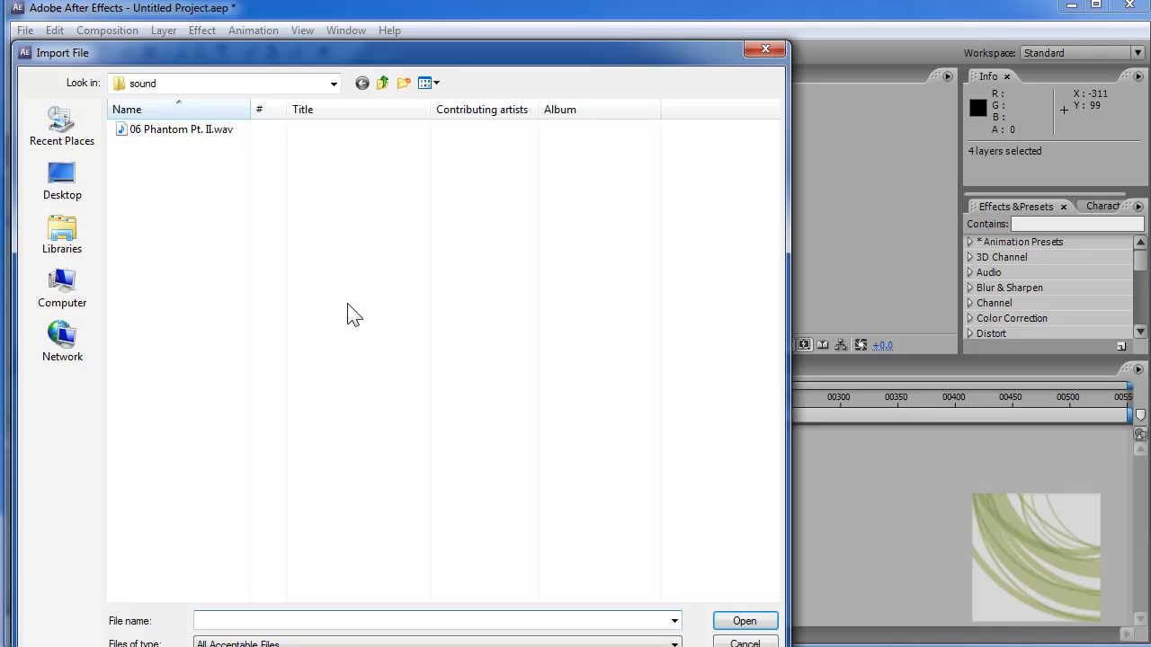
click(304, 83)
click(198, 232)
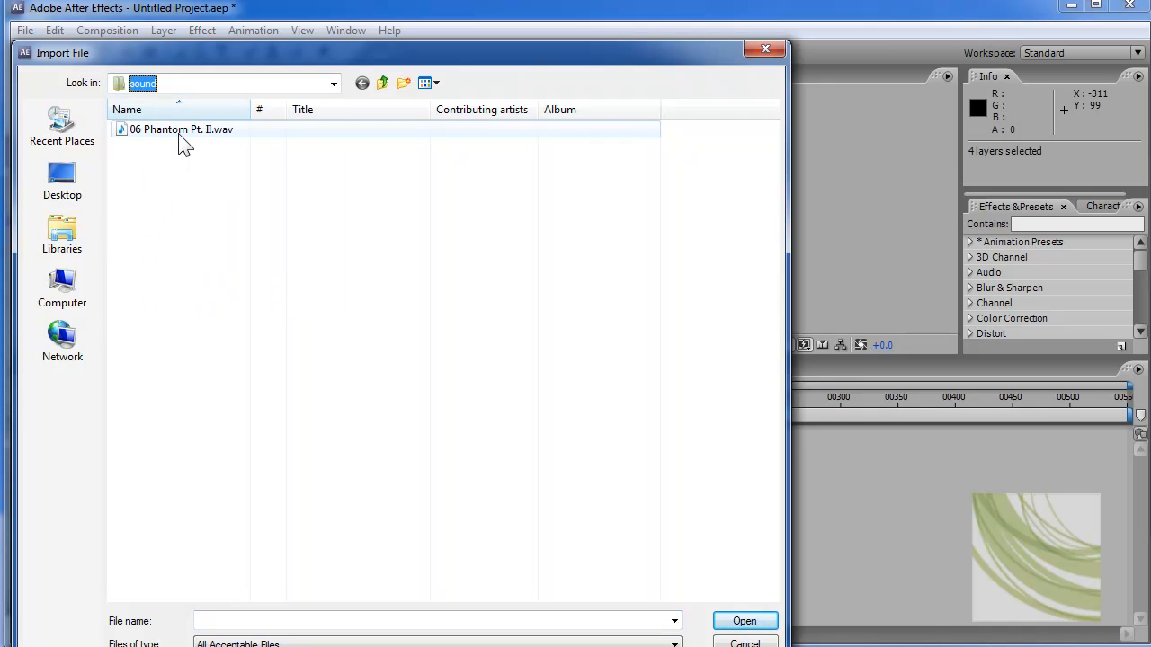
double_click(179, 132)
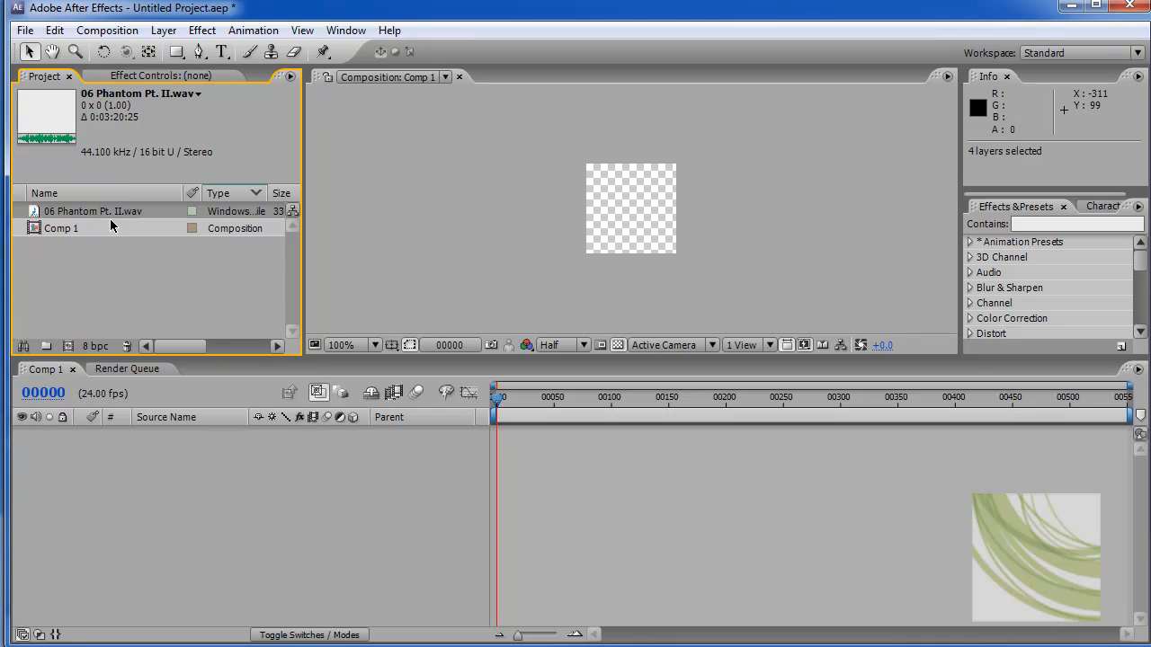
Step: Add 06 Phantom Pt. II.wav to the Comp 1 timeline and align its start with frame 0
drag(106, 212, 530, 504)
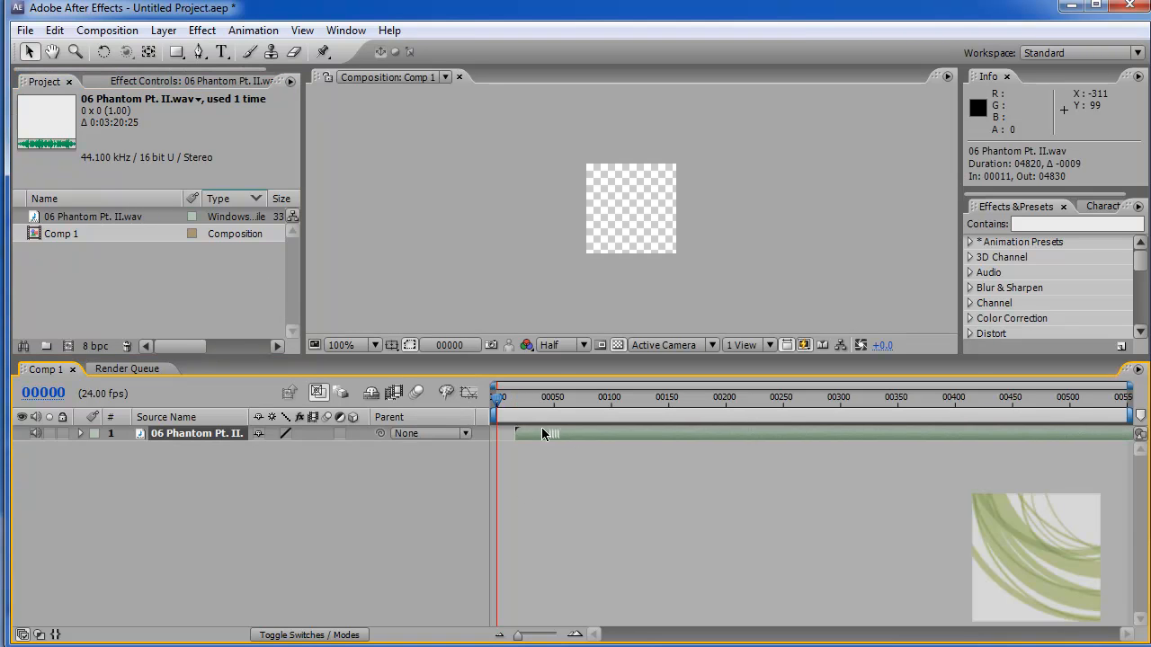
drag(543, 434, 532, 434)
mouse_move(497, 397)
mouse_down()
mouse_move(551, 397)
mouse_move(493, 405)
mouse_up()
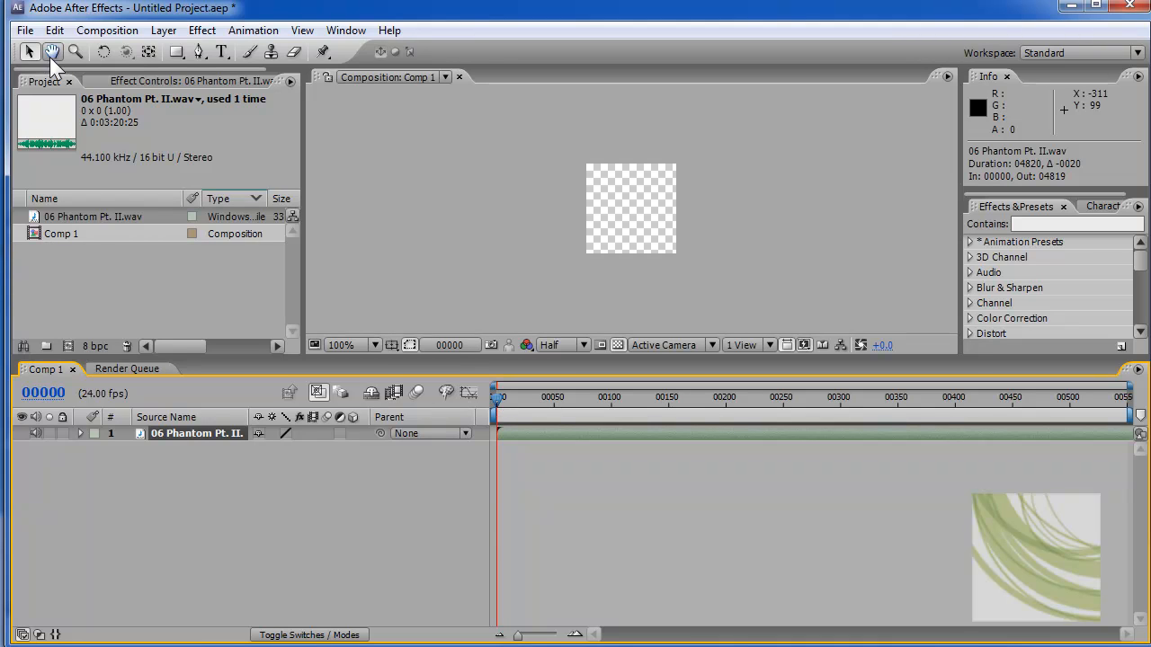
Step: Create a black 100 x 100 pixel solid layer in Comp 1
click(118, 35)
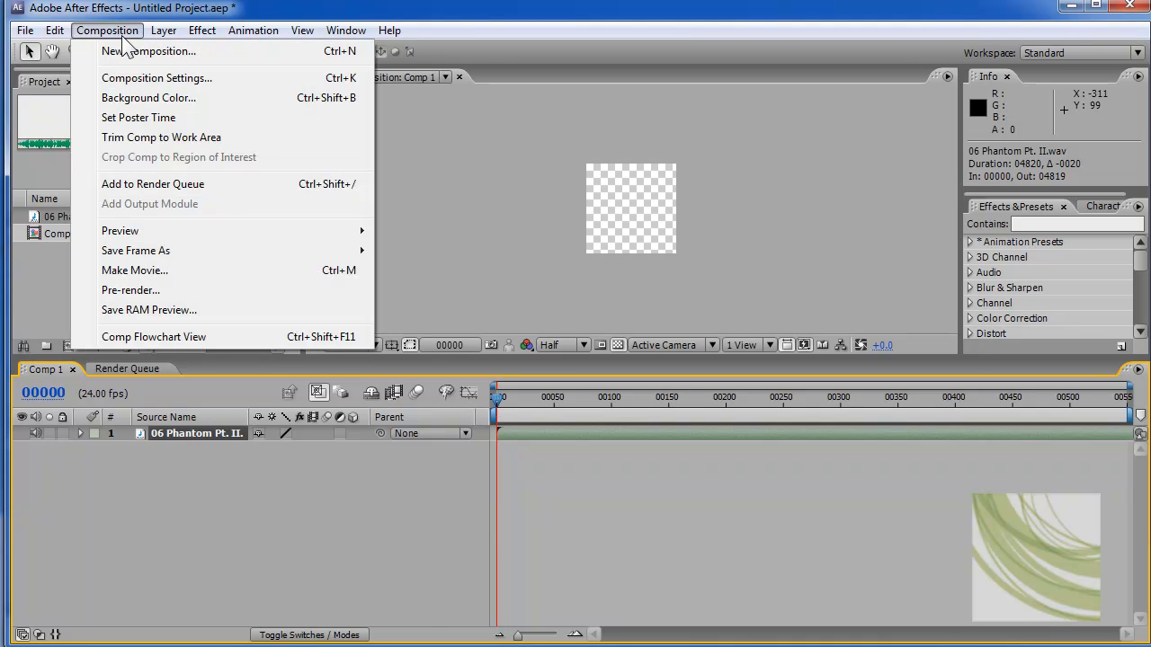
mouse_move(163, 29)
mouse_move(377, 52)
click(482, 72)
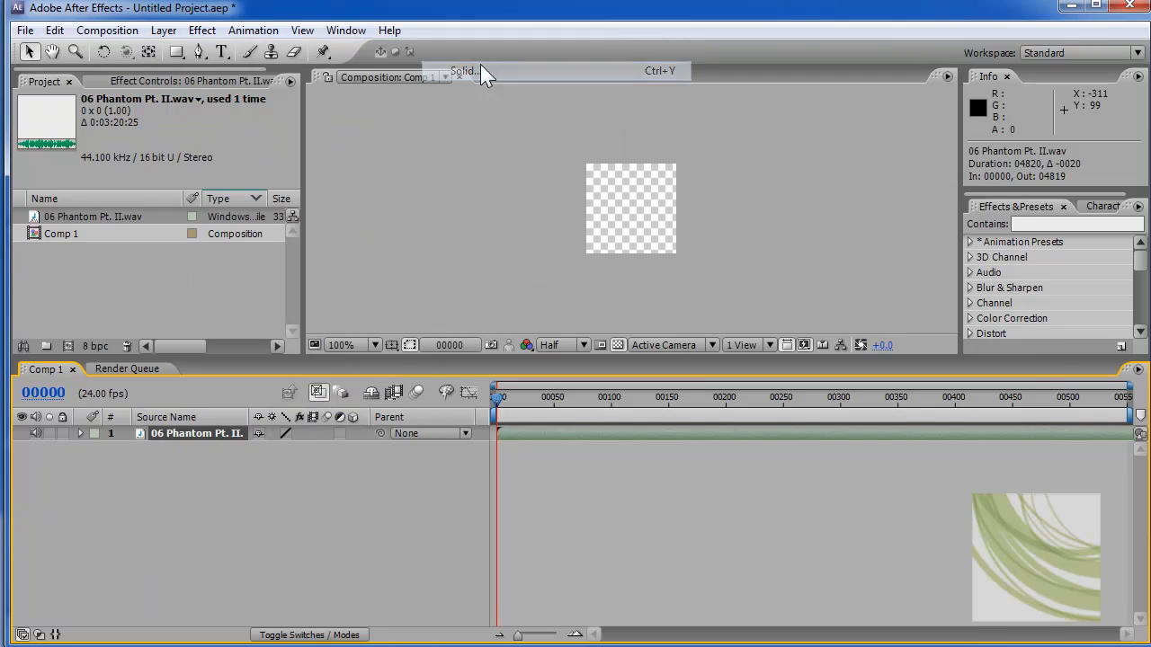
click(780, 526)
drag(452, 564, 266, 646)
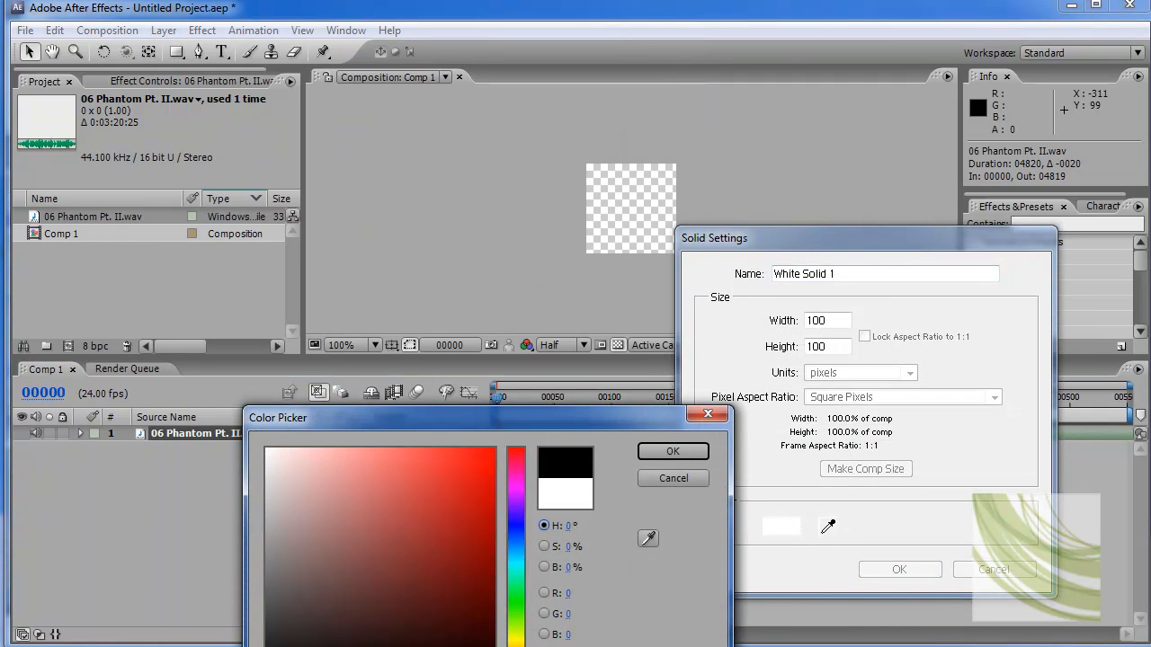
click(670, 451)
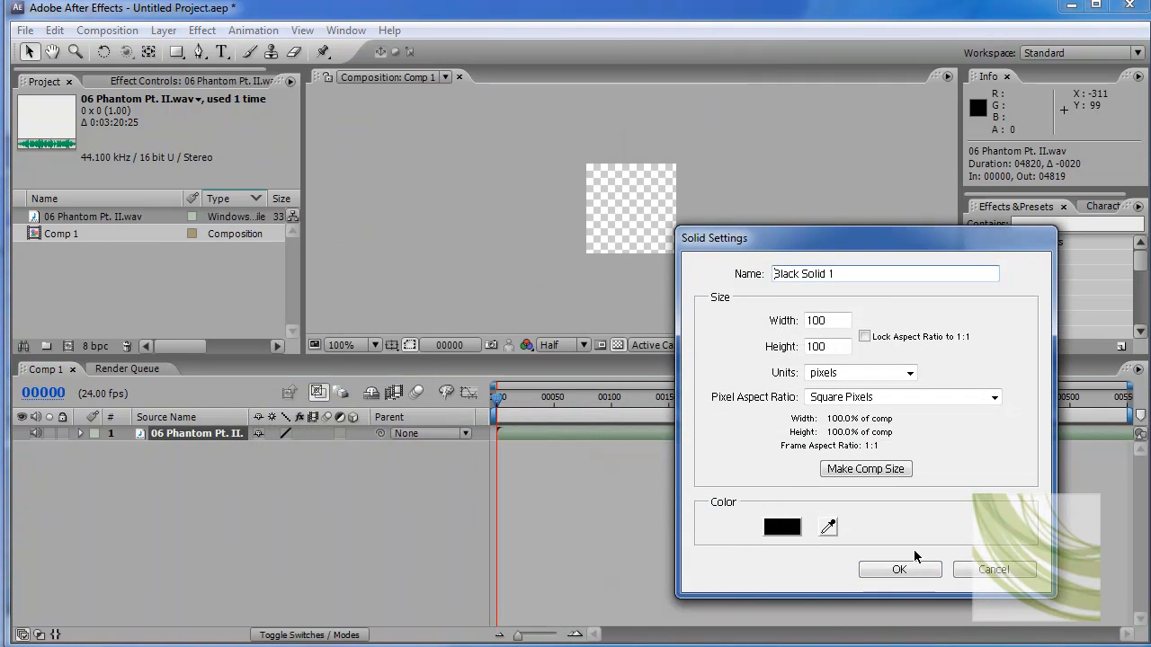
click(899, 569)
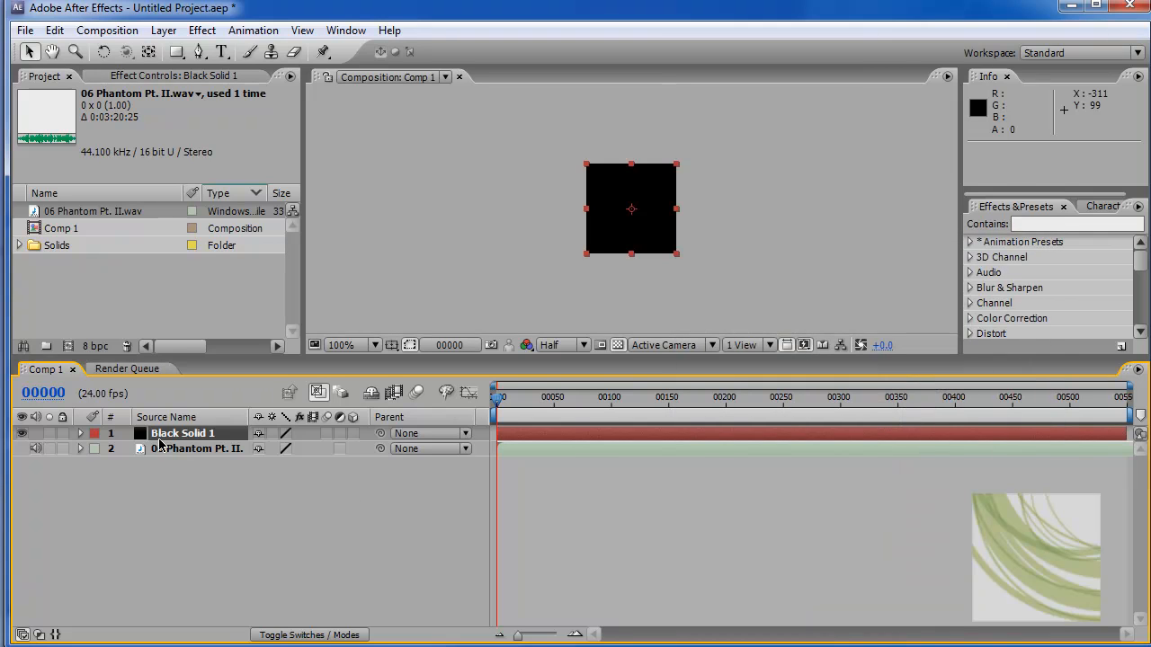
Step: Duplicate the black solid layer and change the upper copy's colour to white (RGB 255, 255, 255) as a new solid
key(ctrl+d)
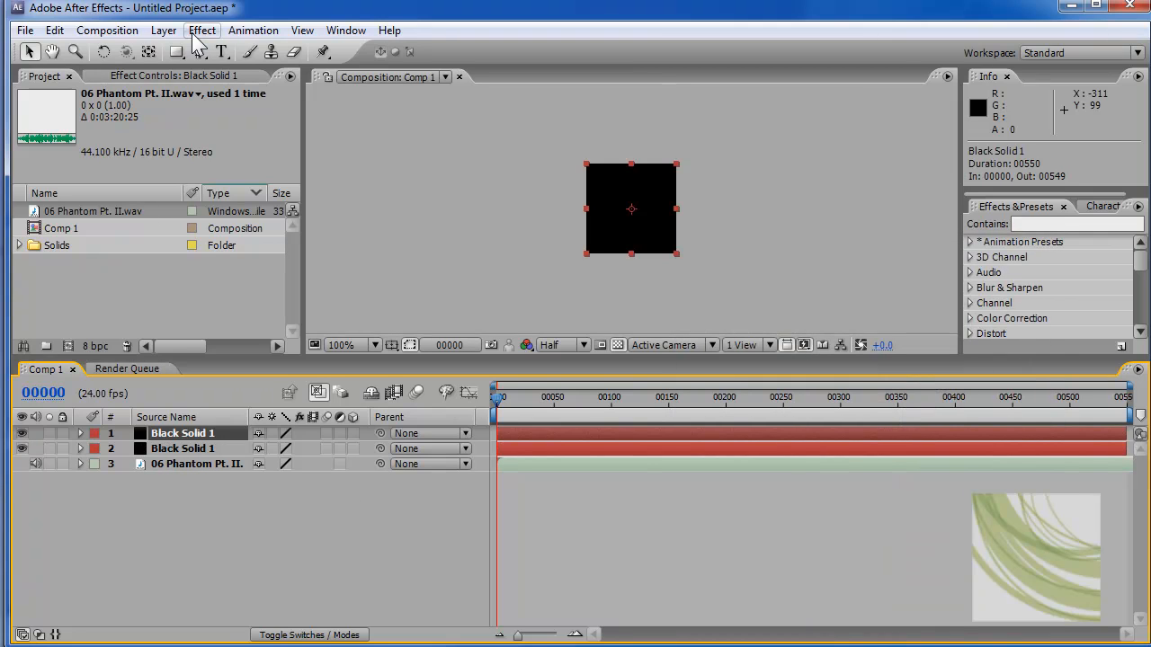
click(162, 30)
click(258, 85)
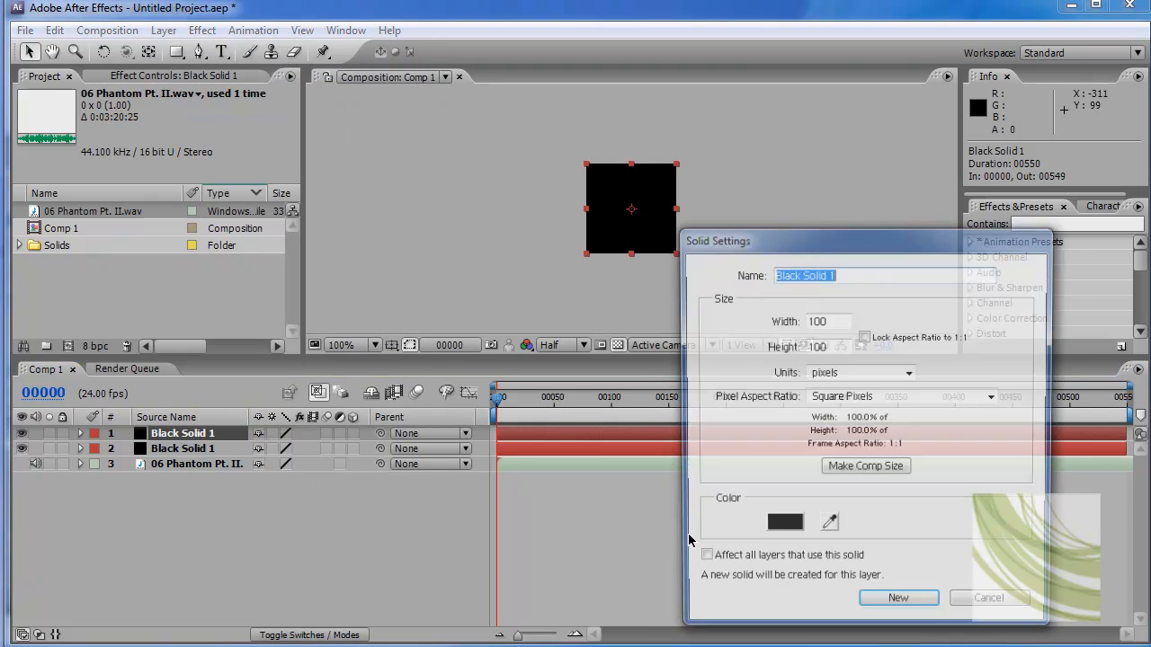
click(785, 522)
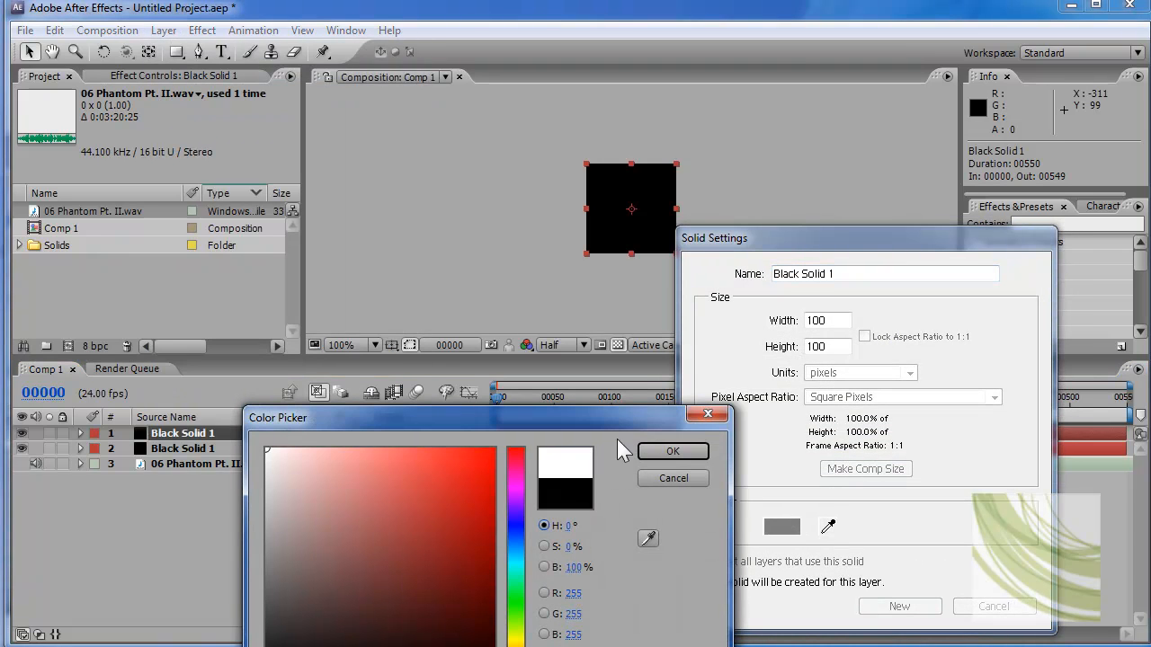
click(672, 450)
click(899, 606)
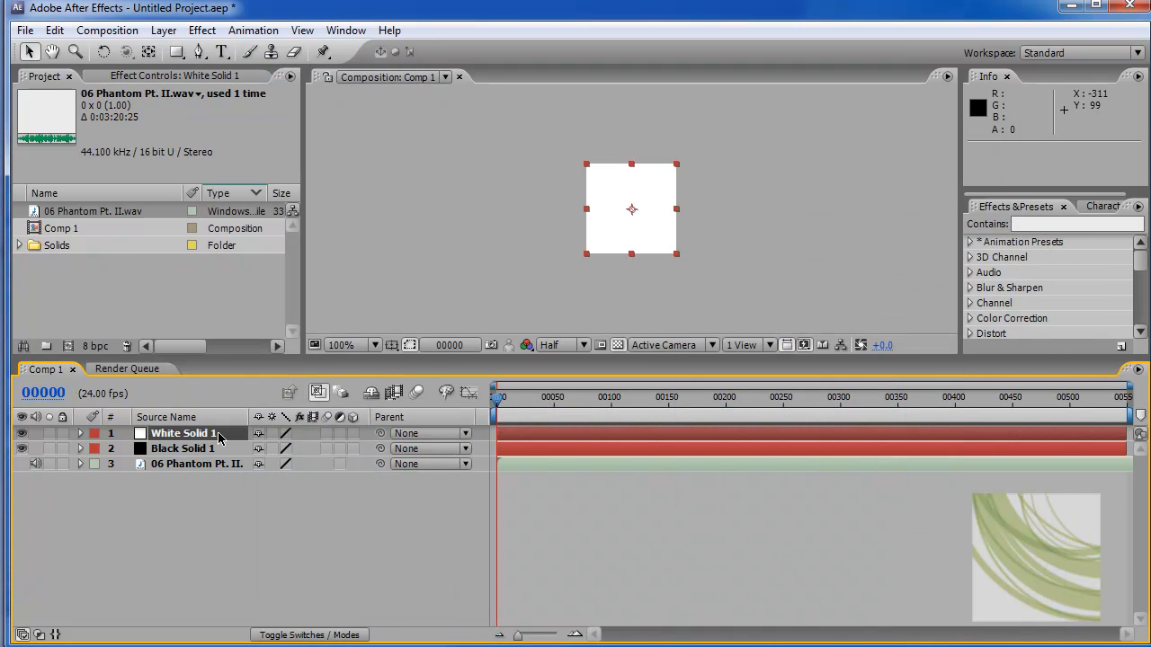
Step: Convert the audio of the 06 Phantom Pt. II.wav layer to keyframes
click(194, 463)
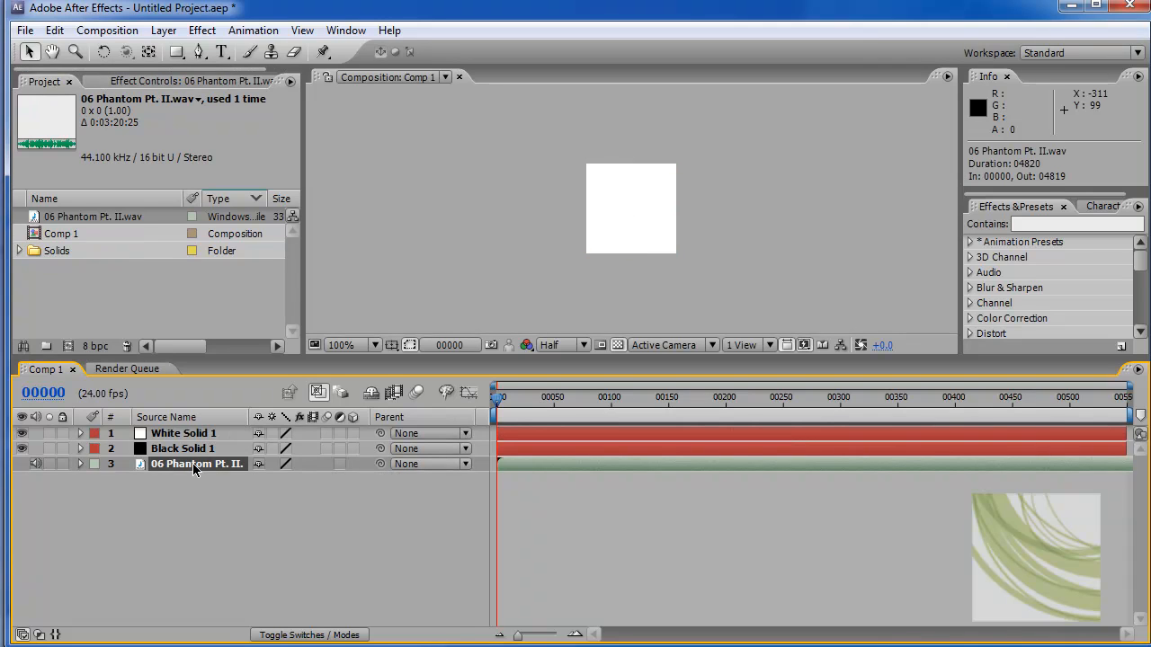
right_click(193, 464)
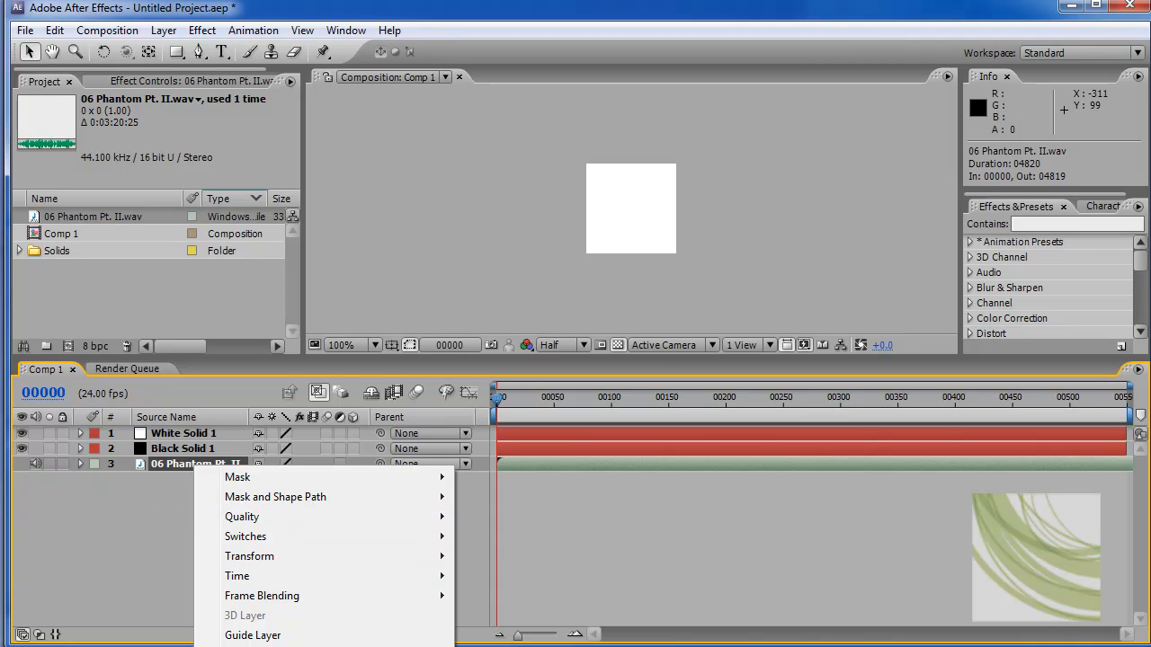
click(641, 646)
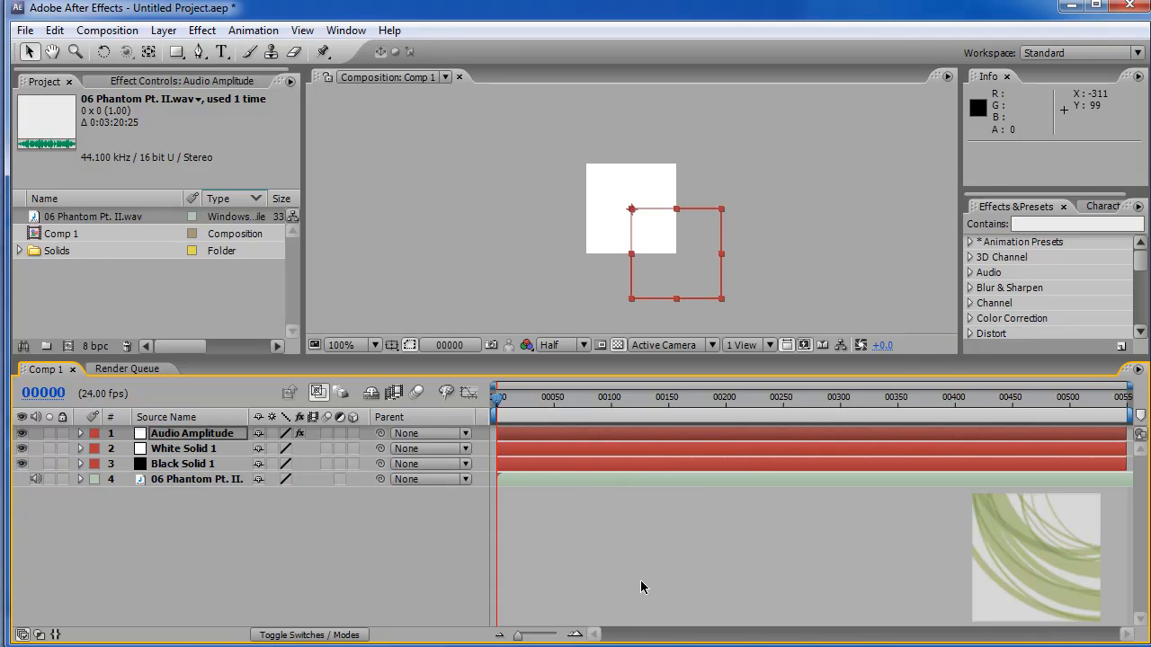
Step: Reveal the Audio Amplitude layer's keyframed sliders and scrub the timeline to examine how the channel values change
click(200, 488)
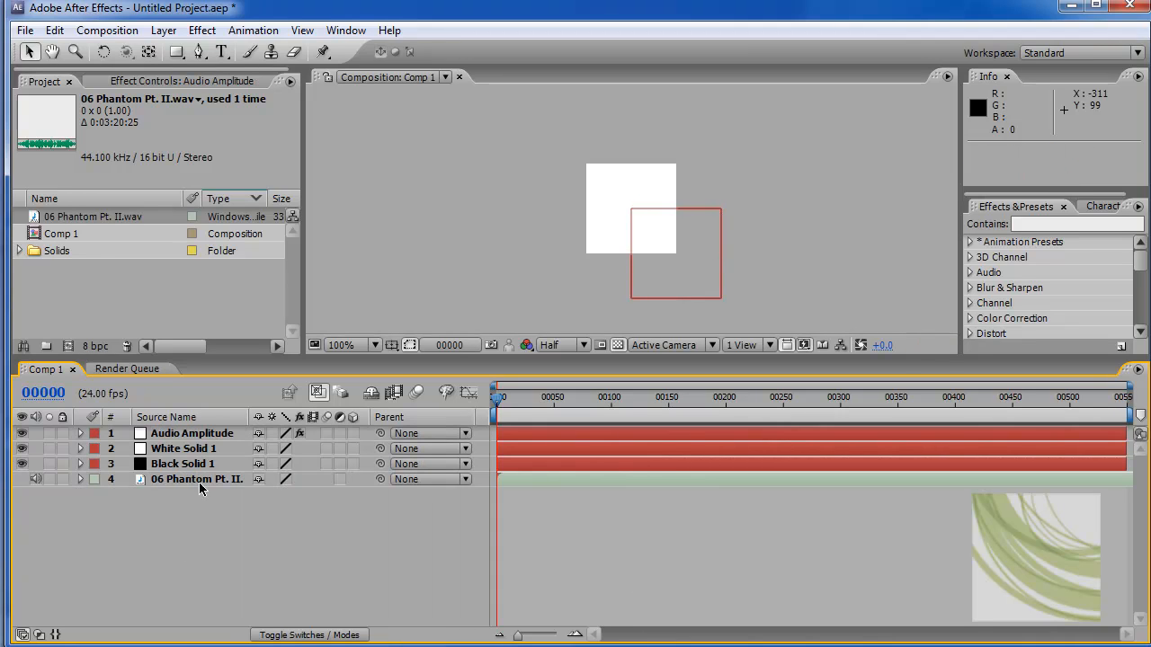
click(205, 435)
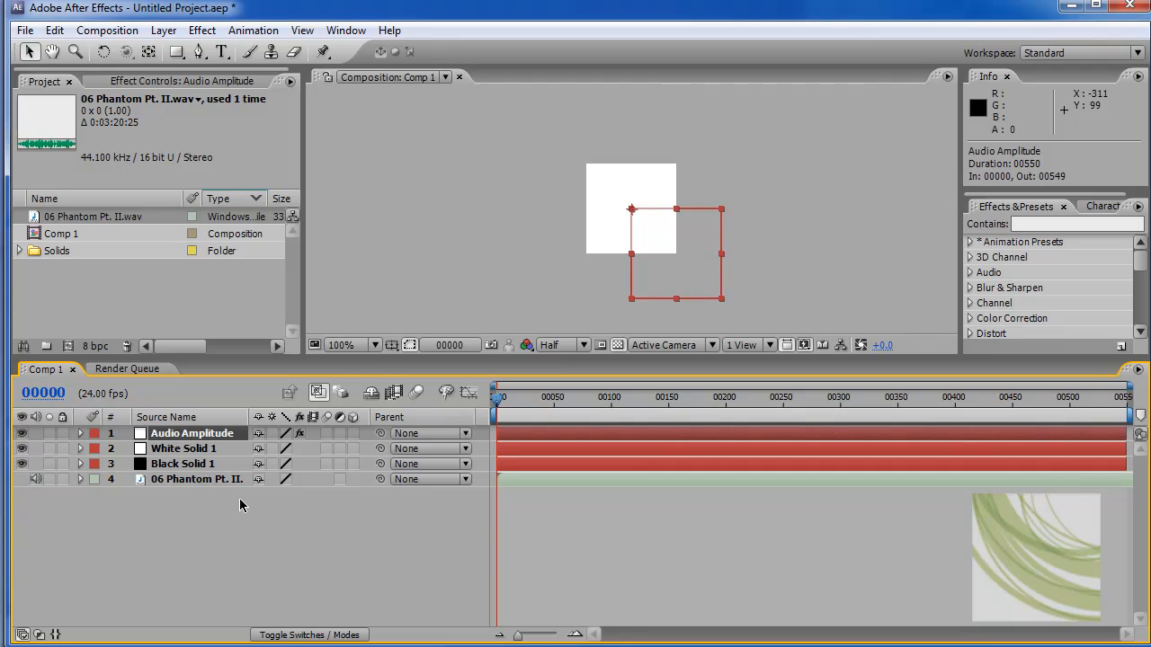
key(u)
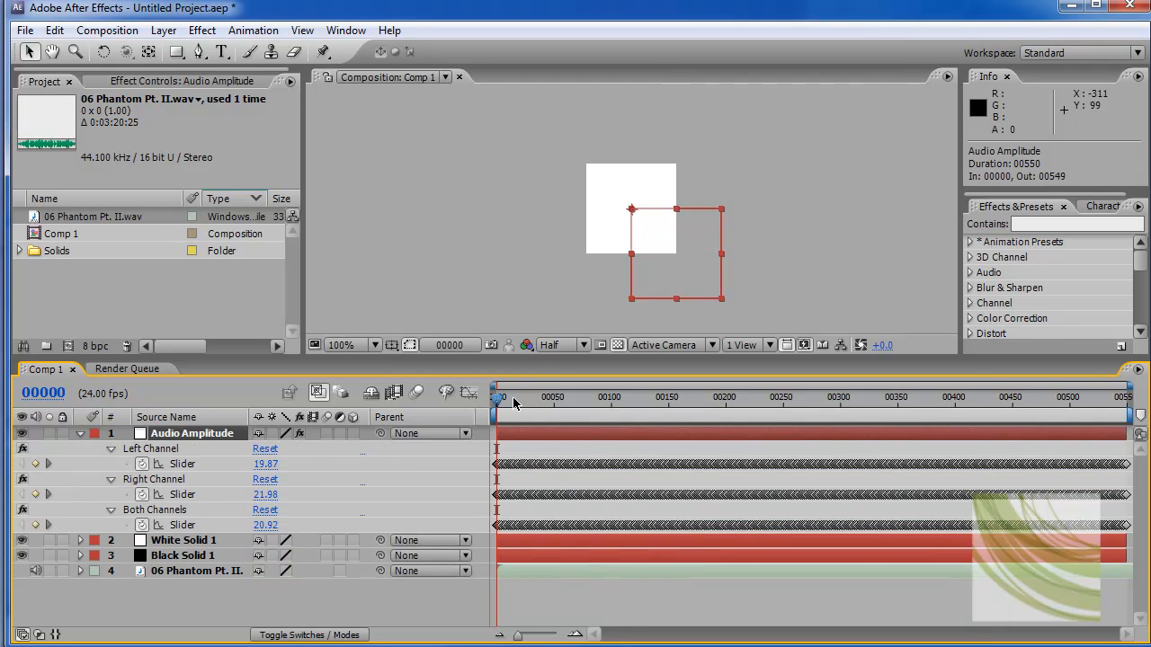
drag(515, 402, 583, 398)
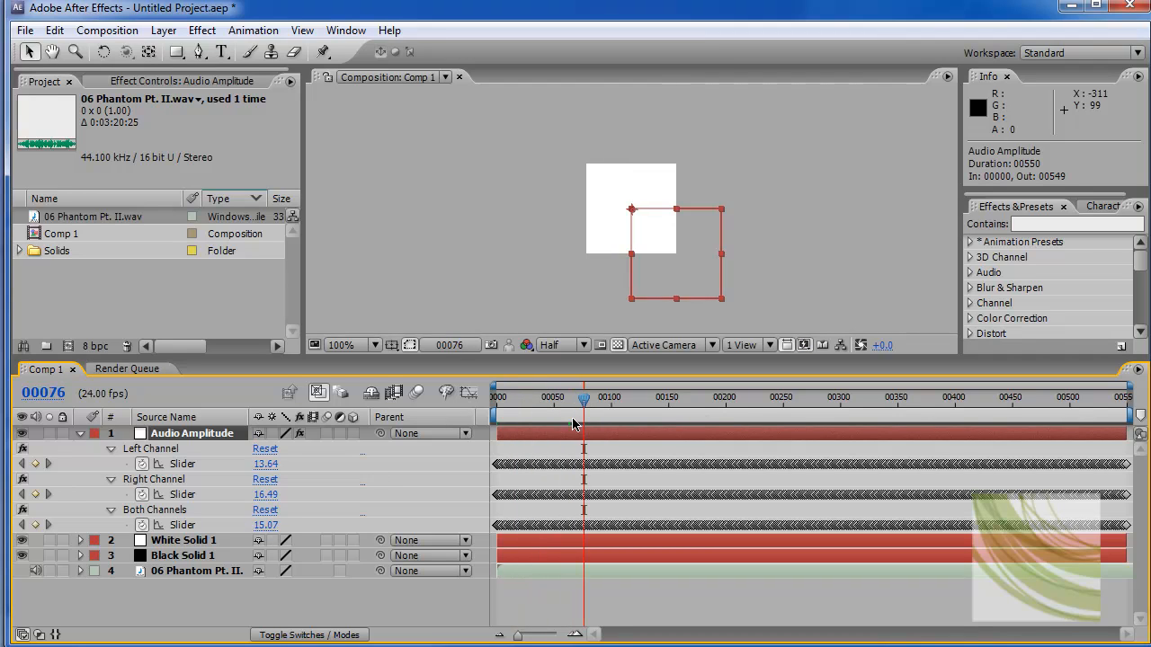
drag(581, 403, 664, 398)
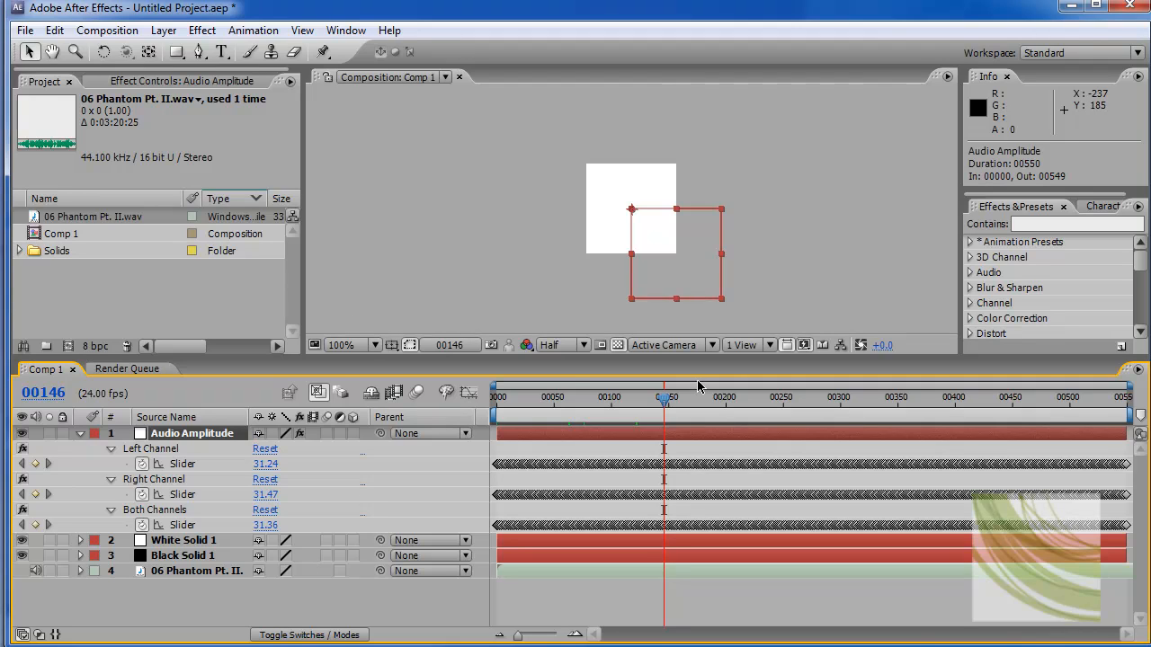
drag(651, 399, 613, 399)
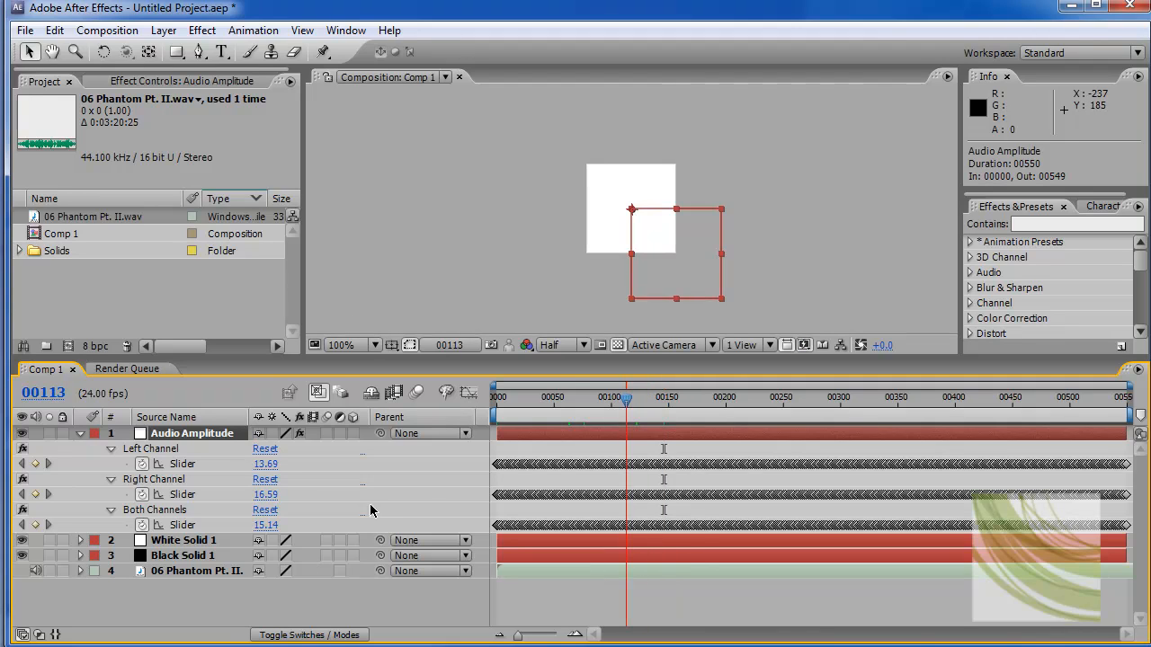
Step: Add an expression to White Solid 1's Opacity linking it to the Both Channels slider of Audio Amplitude, and scrub to check it
click(205, 543)
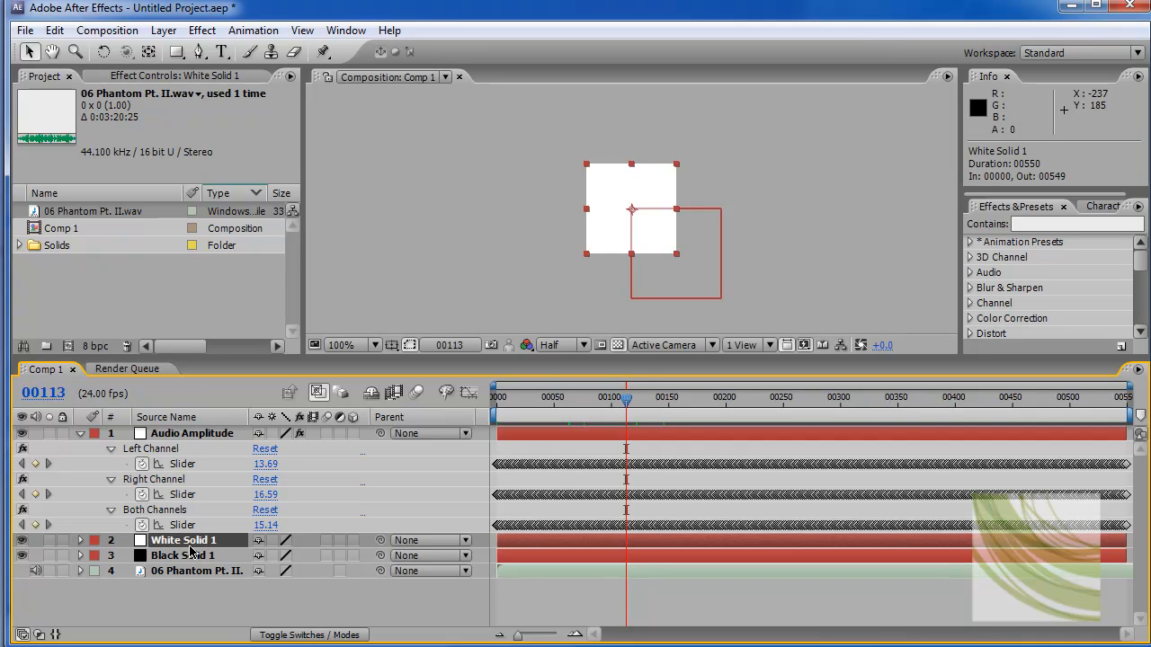
key(t)
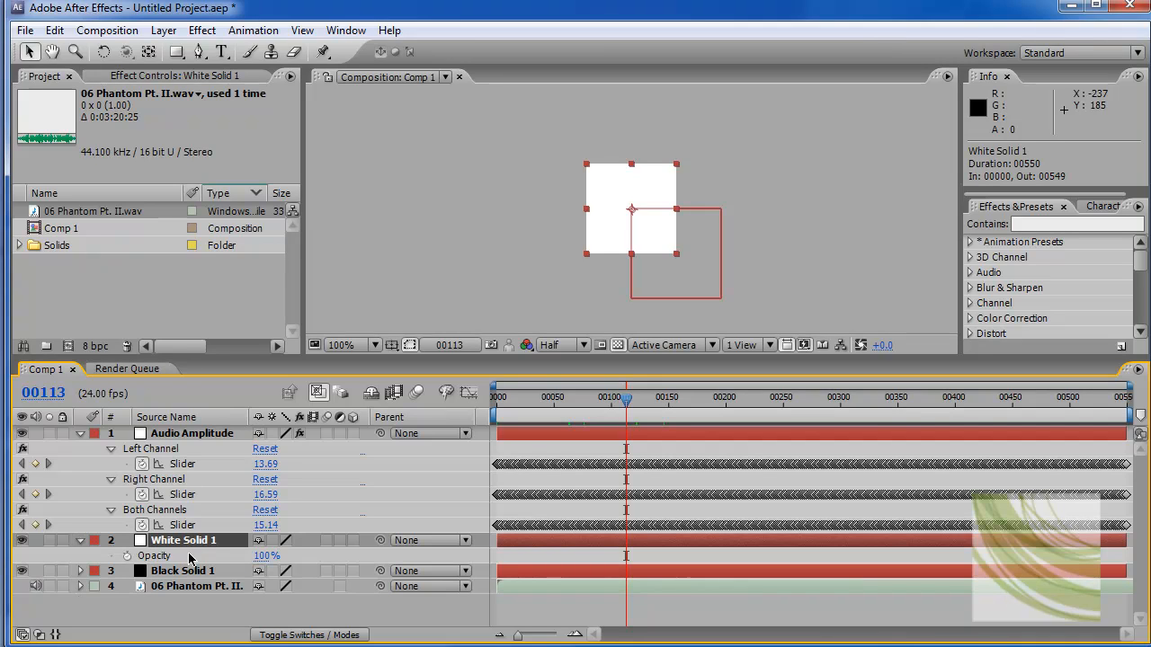
alt+click(126, 556)
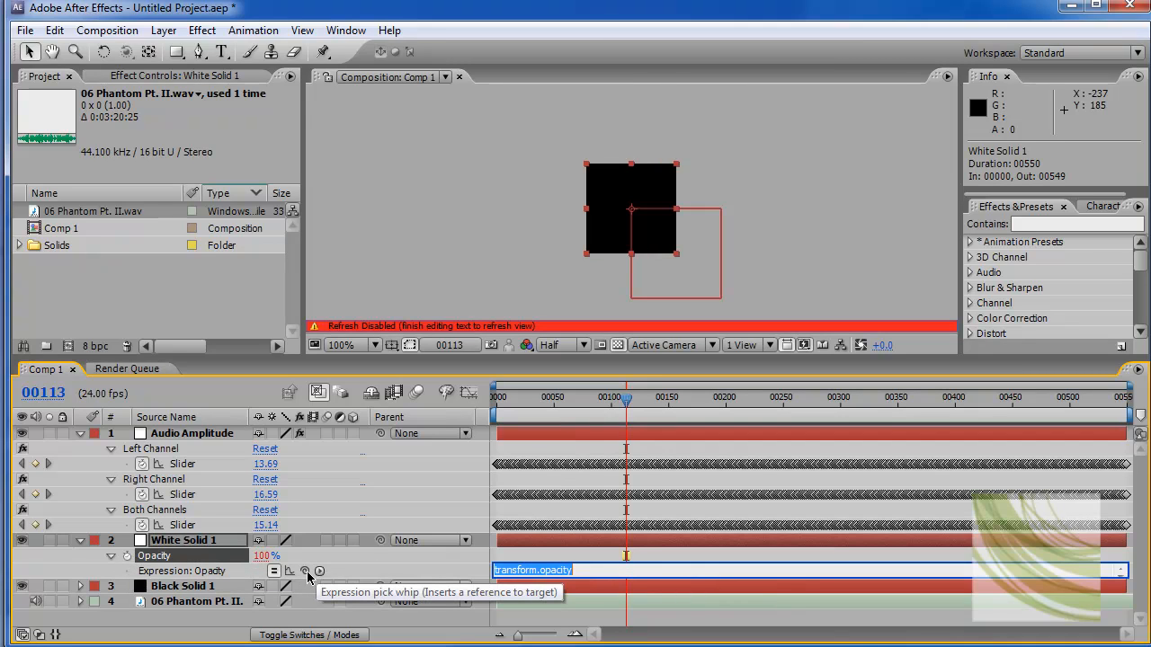
drag(306, 572, 198, 533)
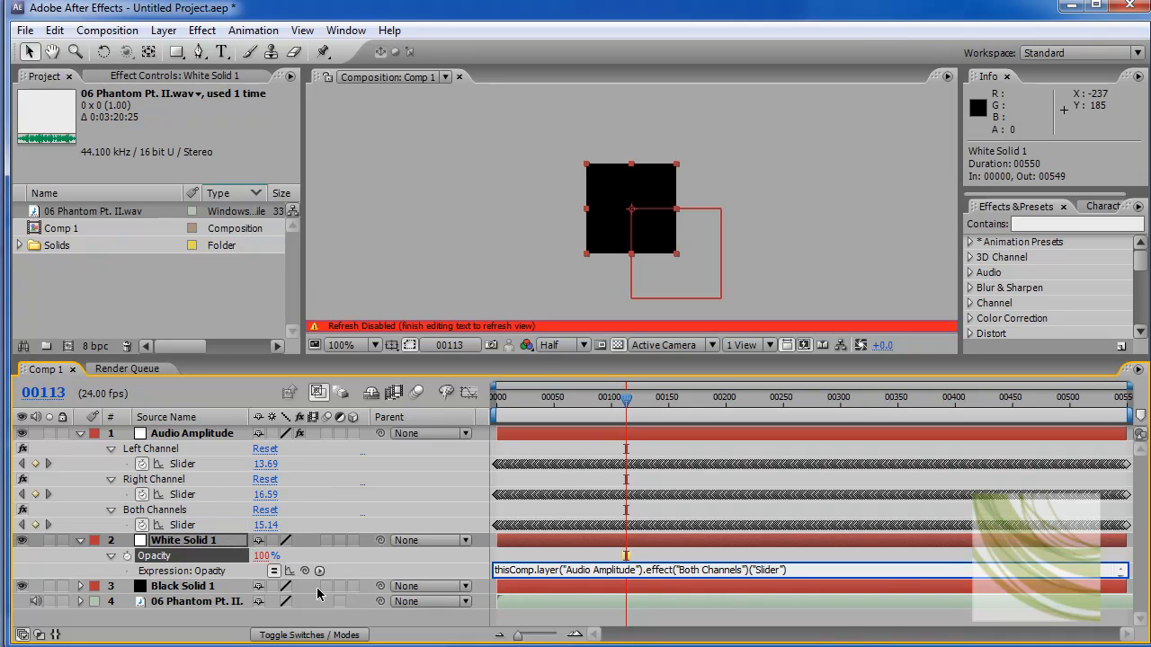
drag(613, 405, 583, 406)
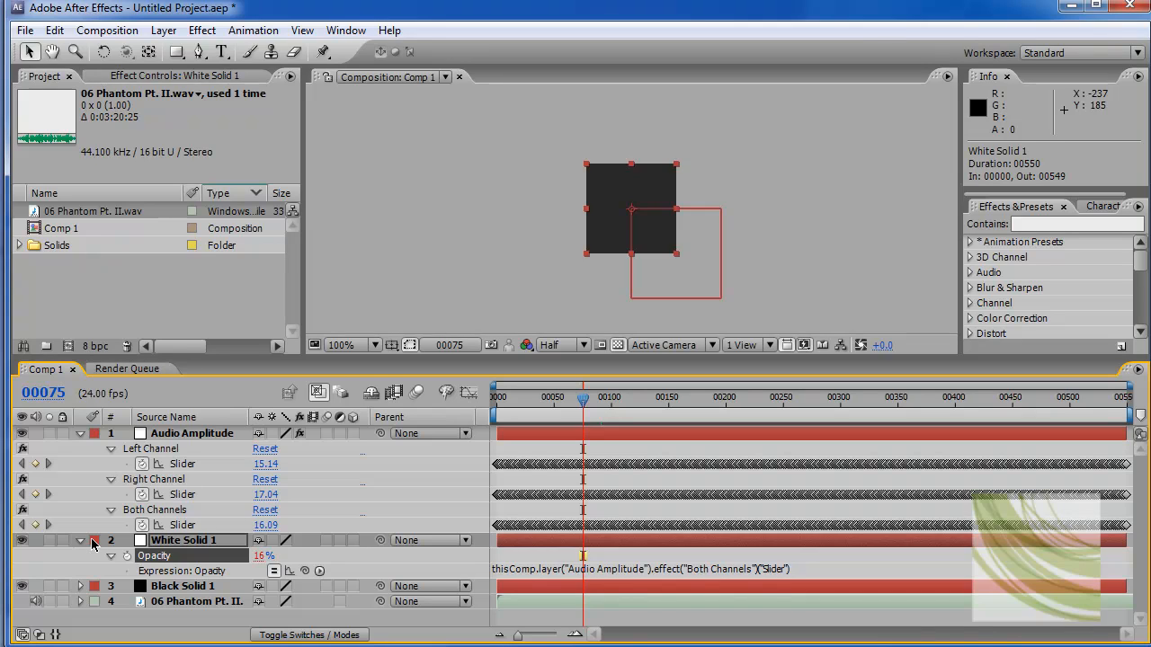
Step: Collapse the White Solid 1 and Audio Amplitude layers, run a RAM preview of Comp 1 and scrub through the flicker
click(80, 540)
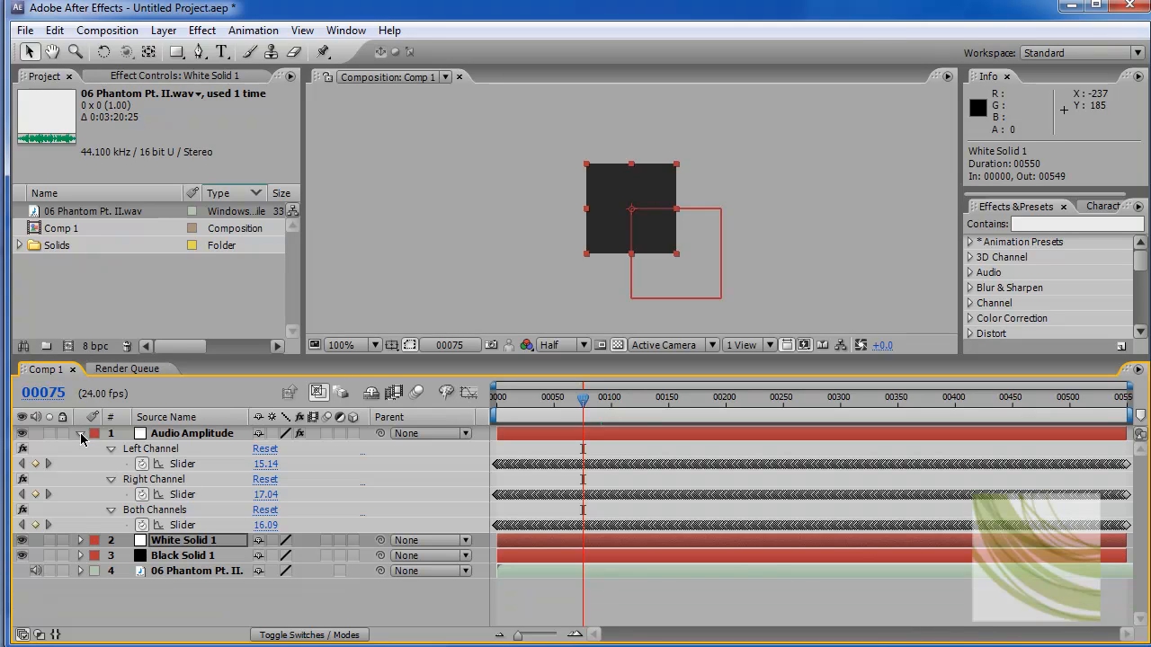
click(80, 433)
key(KP_0)
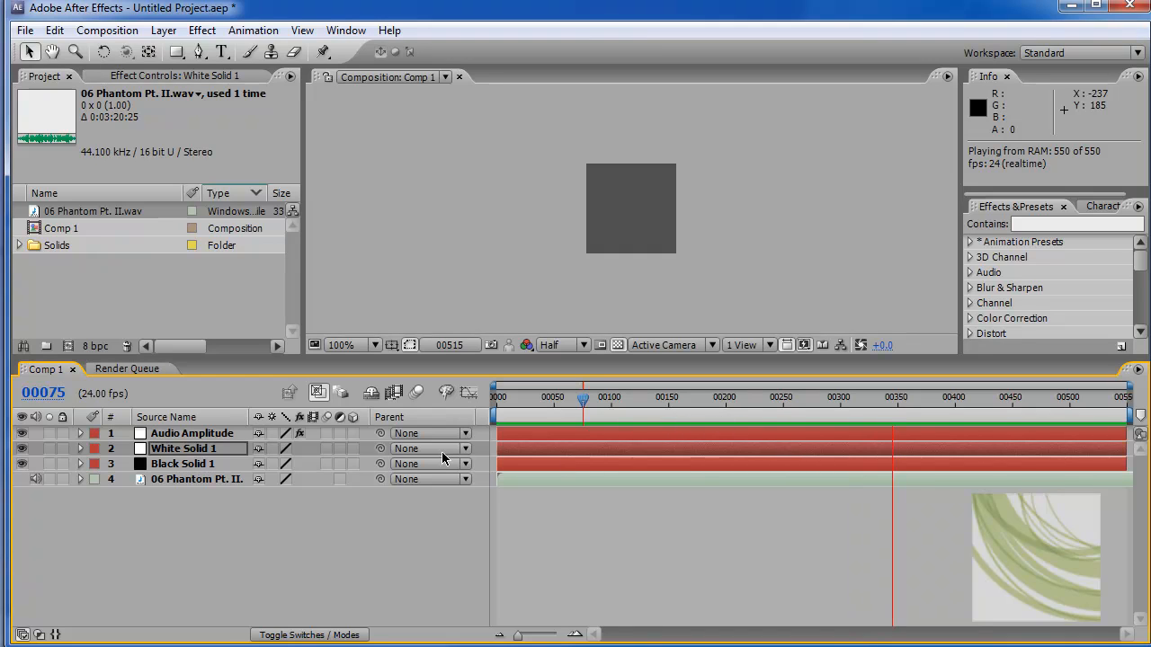
click(751, 403)
drag(769, 405, 642, 416)
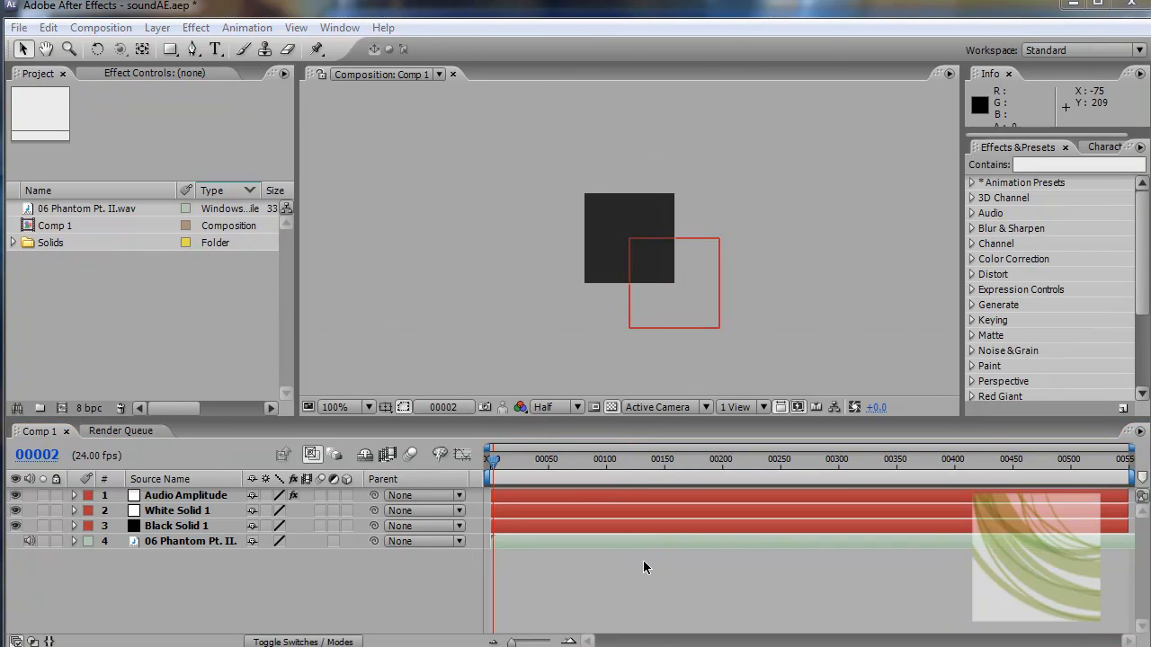
Step: Start making a movie of Comp 1 and browse to the data folder of the maya speakerProject as its output location
click(115, 31)
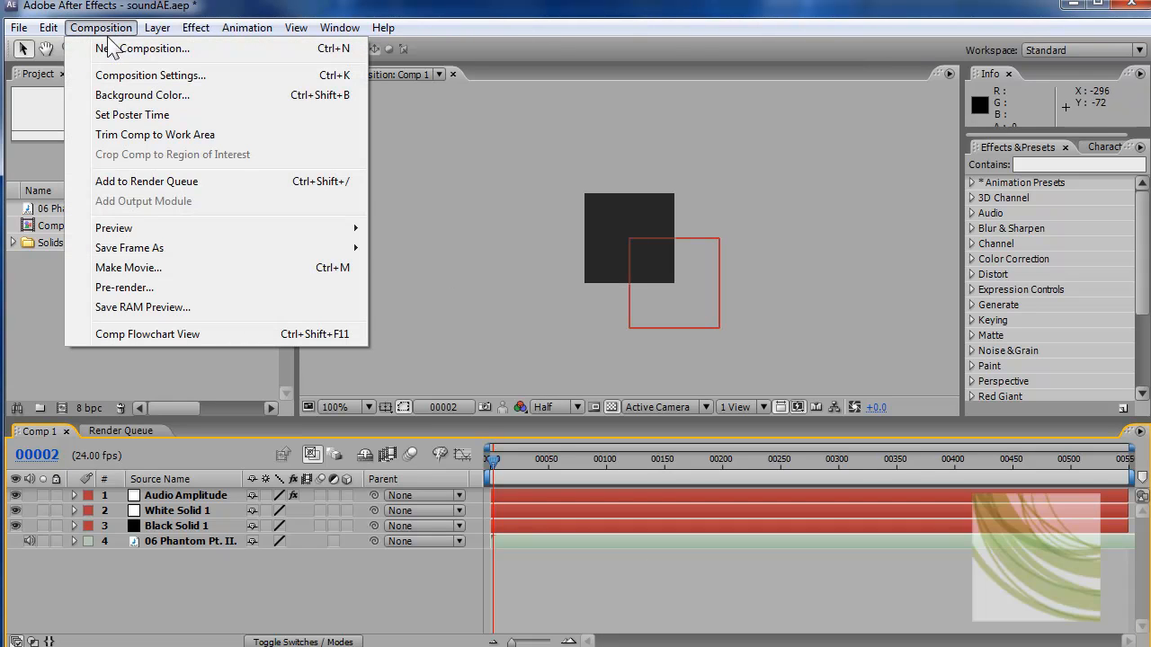
click(166, 269)
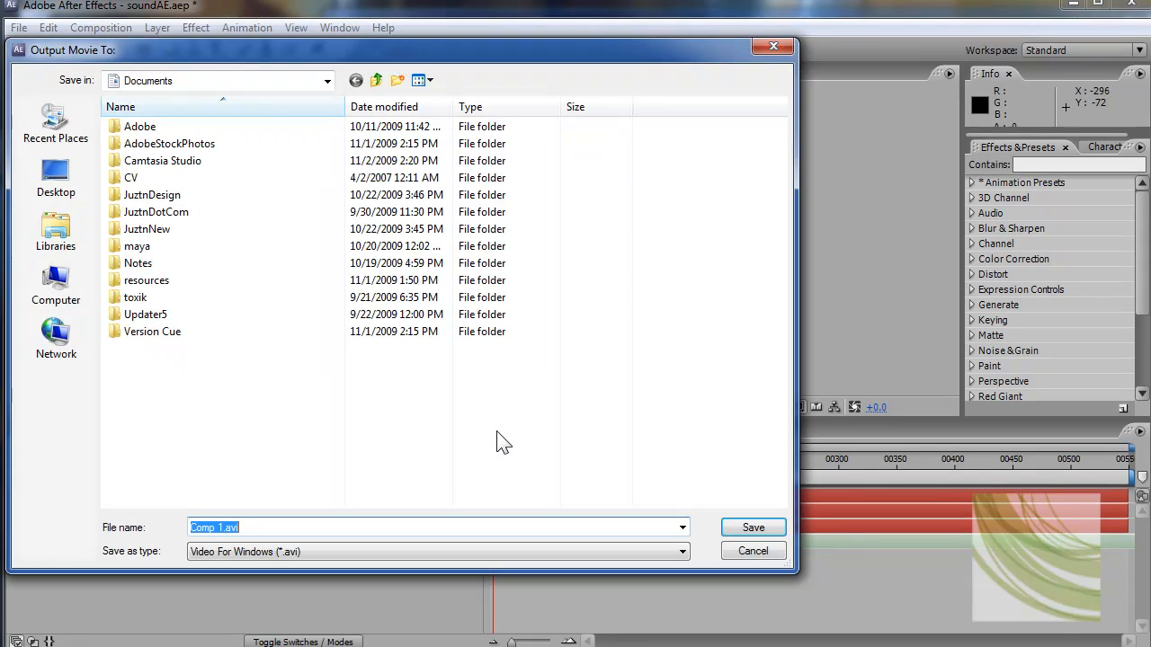
click(155, 250)
double_click(154, 251)
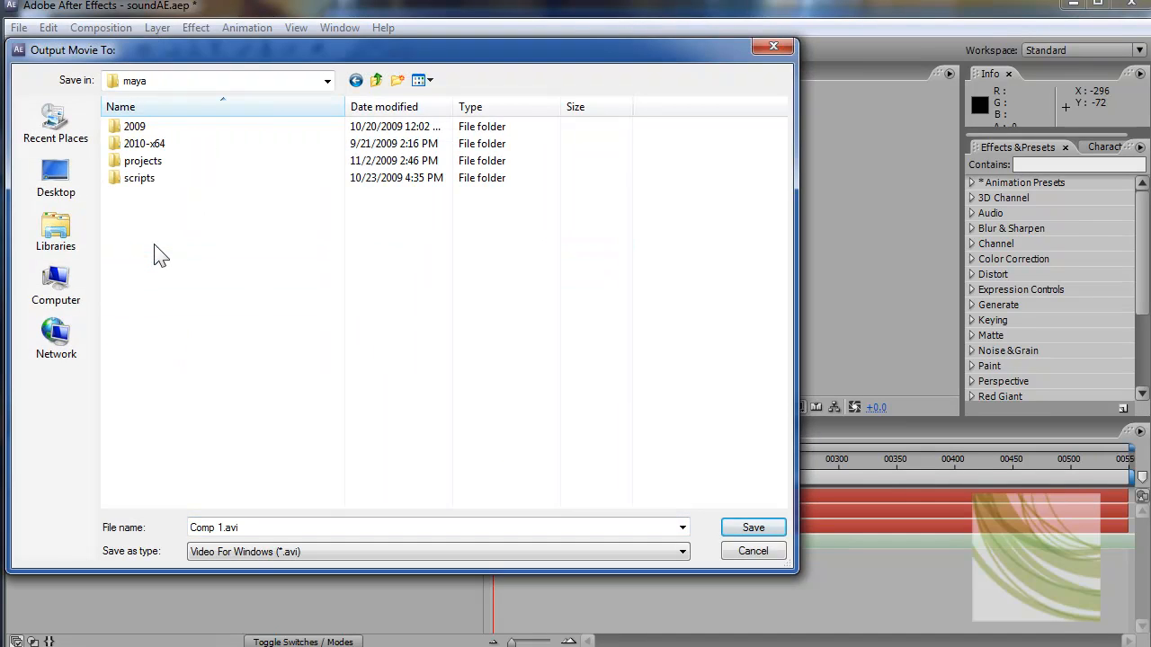
double_click(164, 161)
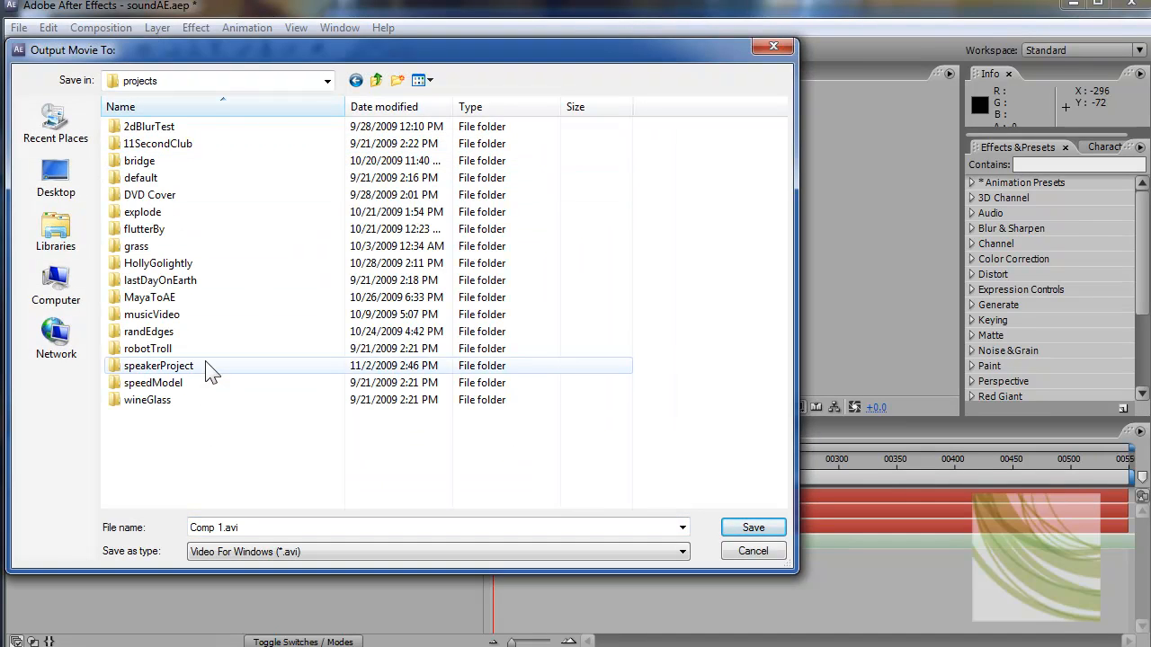
double_click(206, 372)
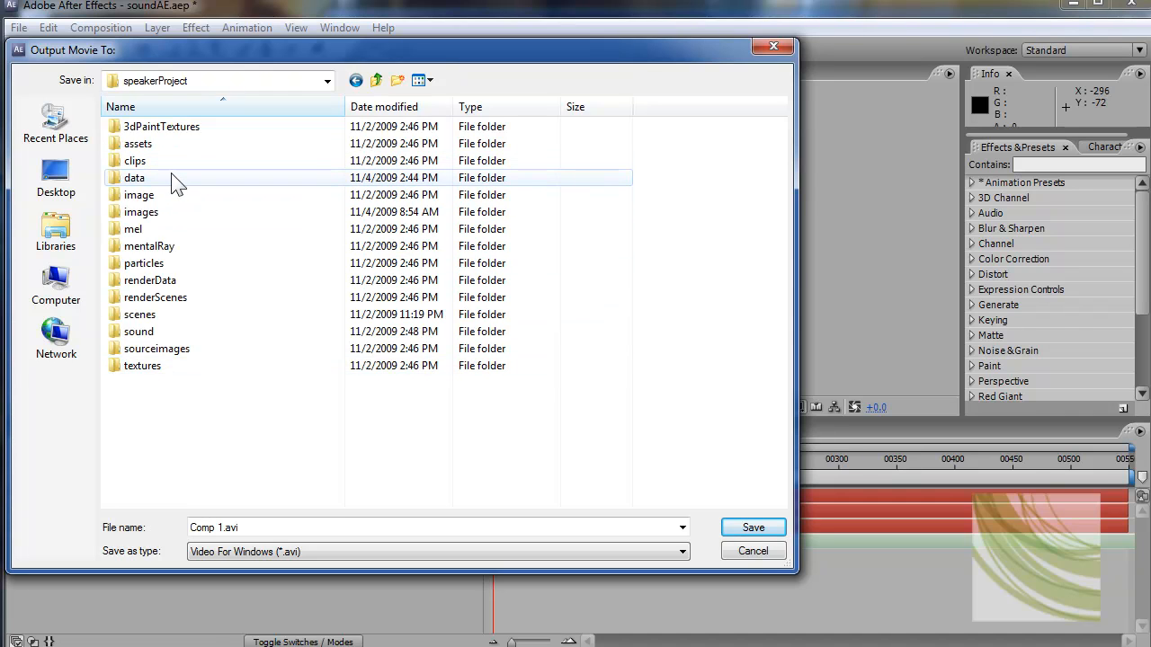
double_click(174, 177)
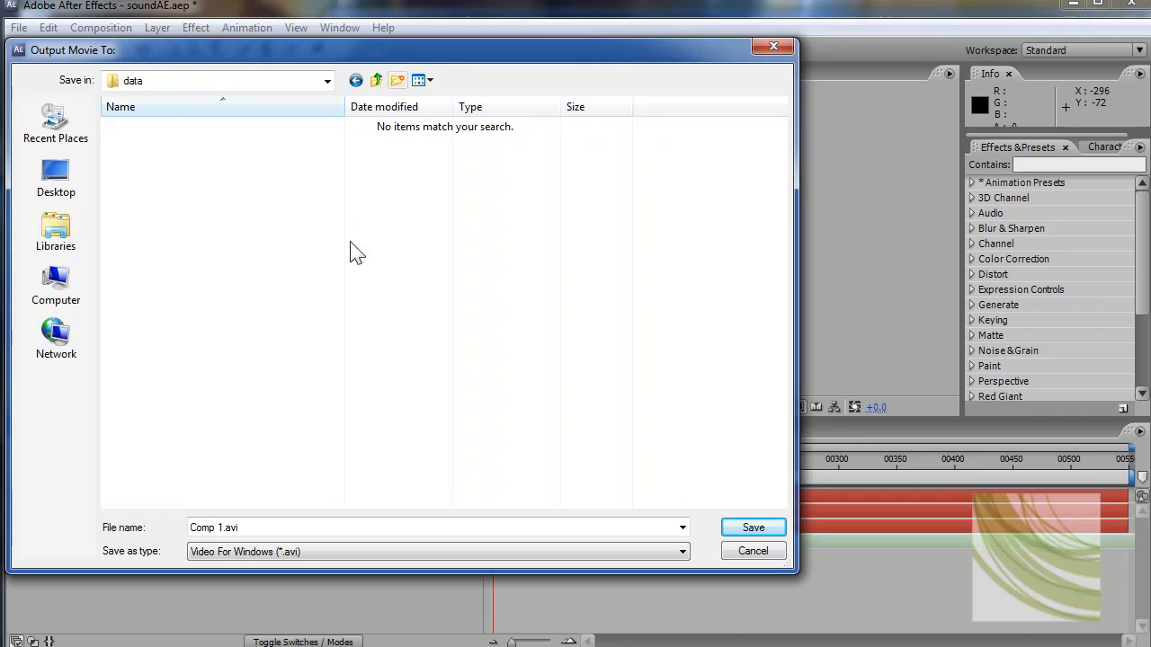
Step: Create a folder named audioData inside the data folder and save the Comp 1 movie output into it
click(397, 81)
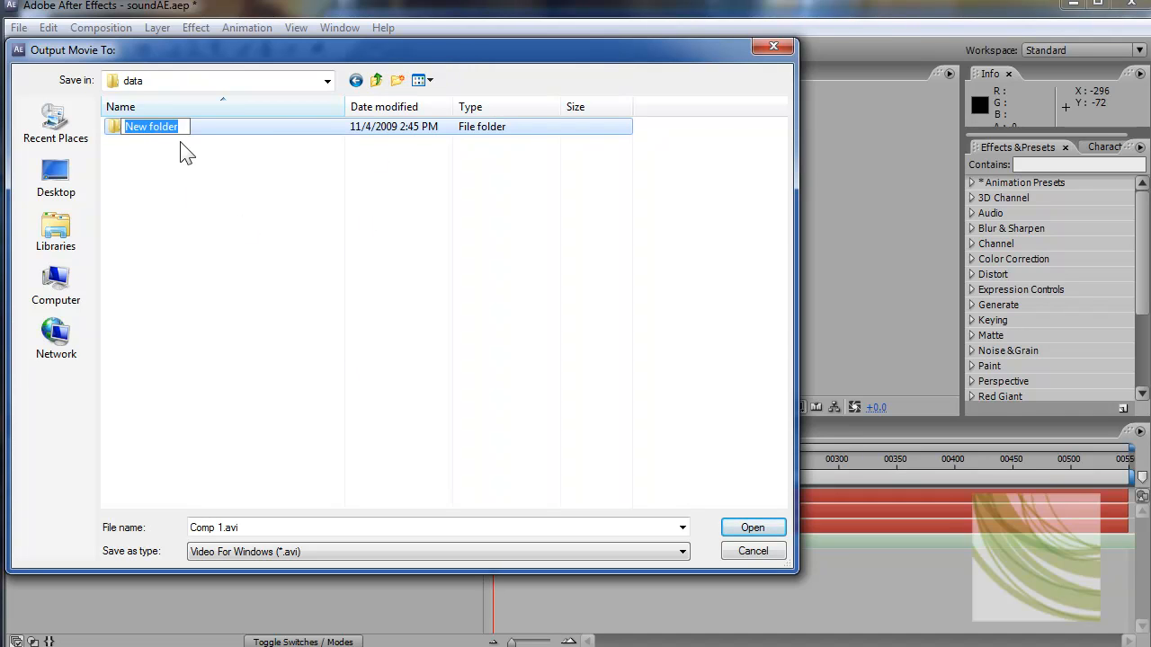
text(audi)
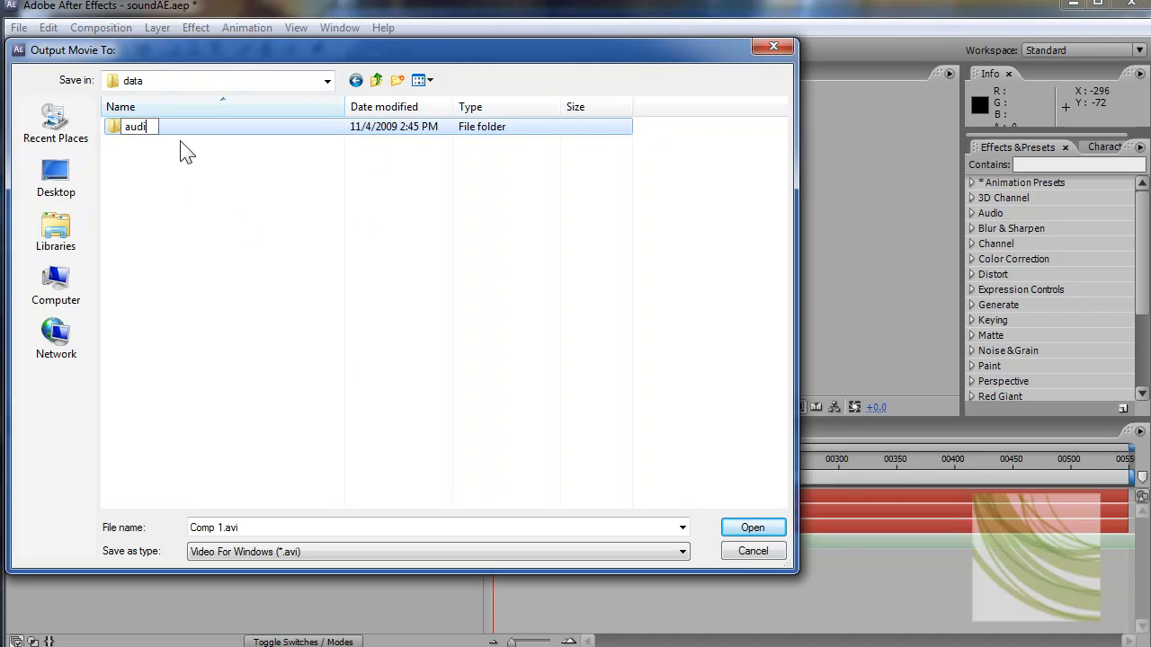
text(oData)
key(Return)
double_click(177, 133)
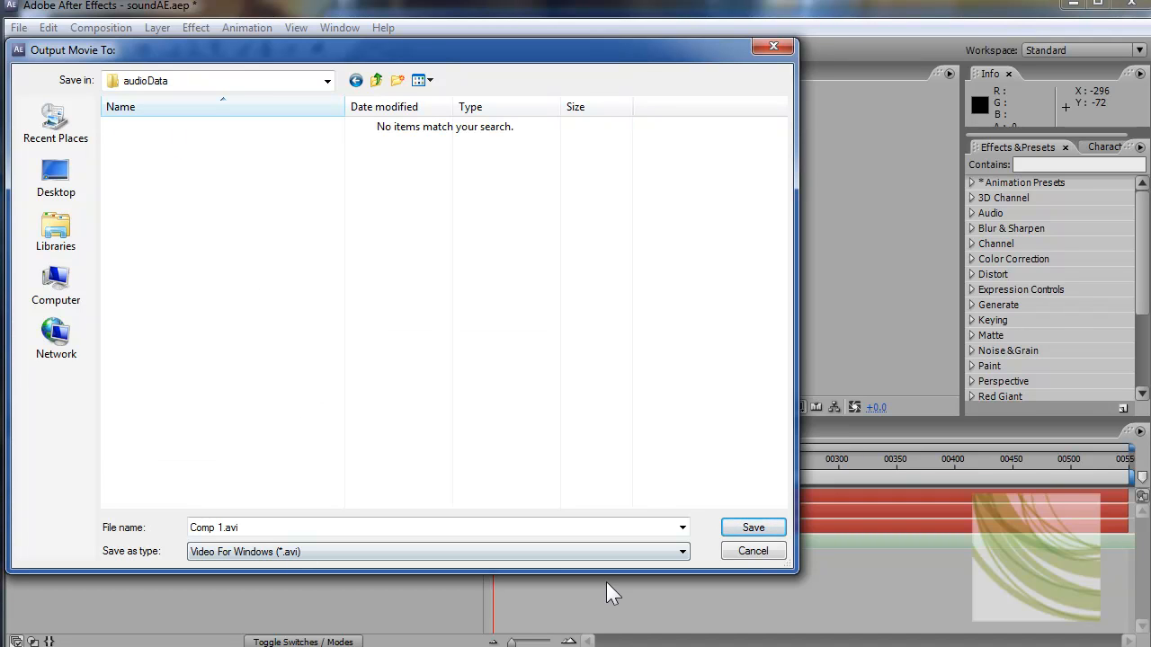
click(764, 526)
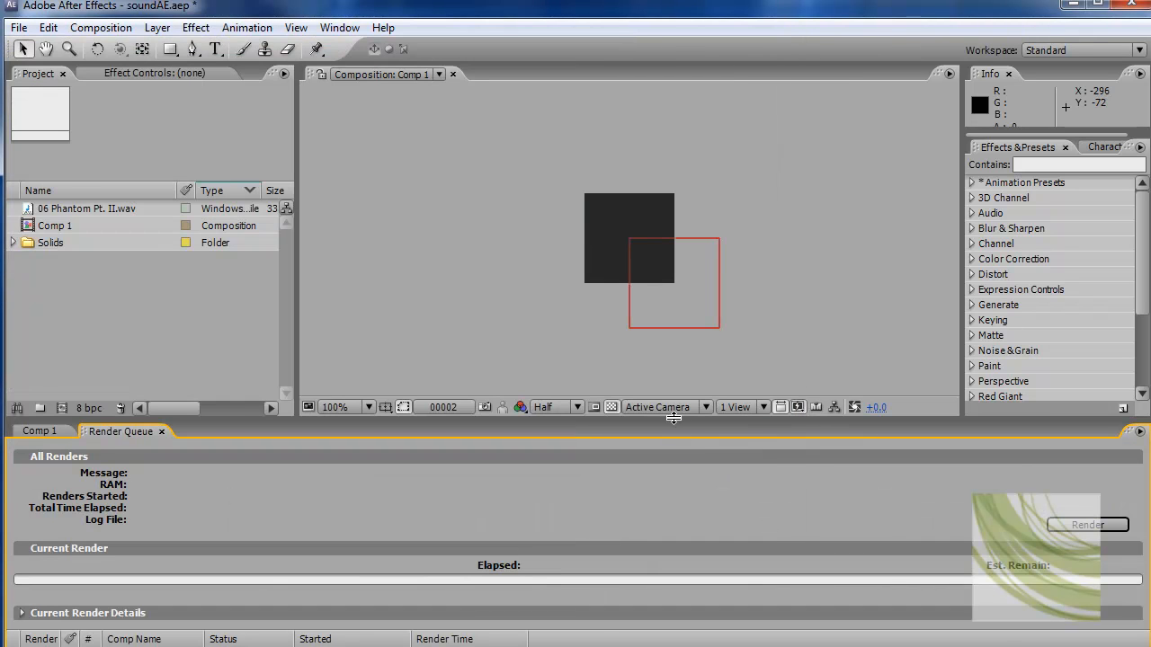
Step: Enlarge the render queue area and set the Comp 1 output module's format to TIFF Sequence
drag(674, 418, 674, 321)
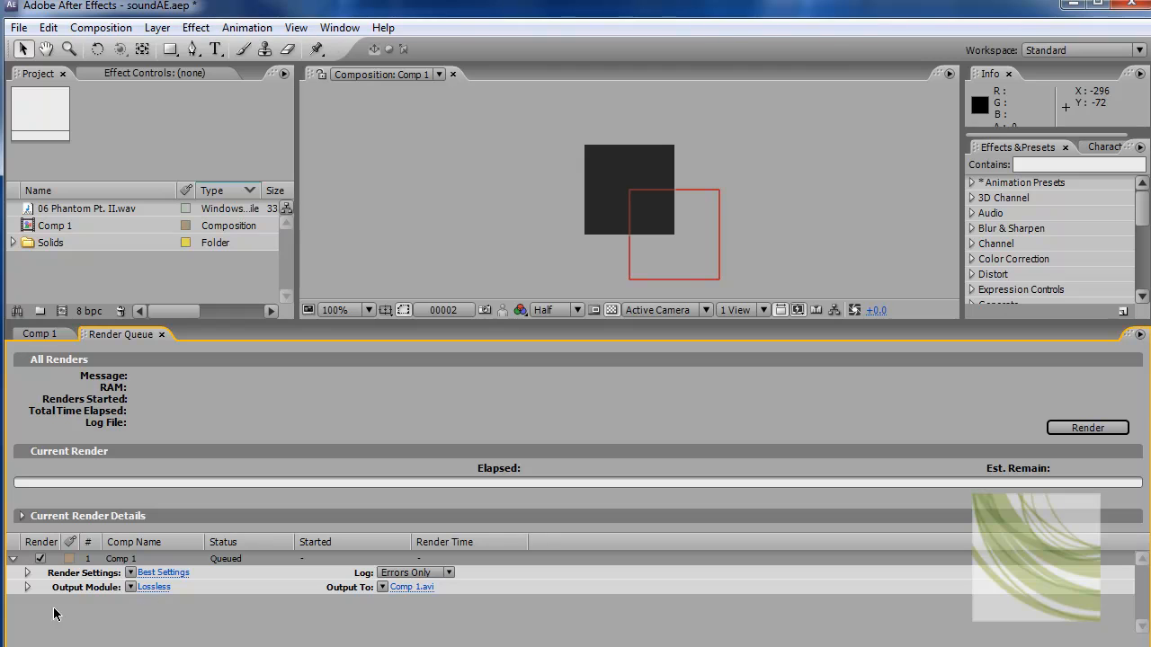
click(155, 588)
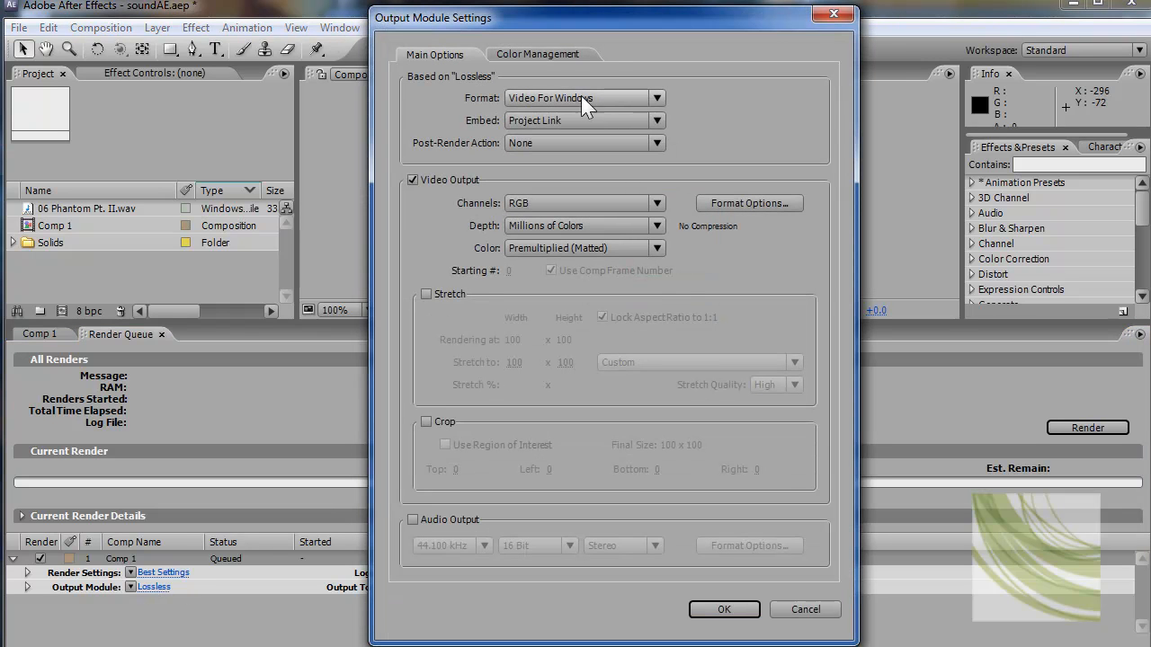
click(652, 97)
click(605, 576)
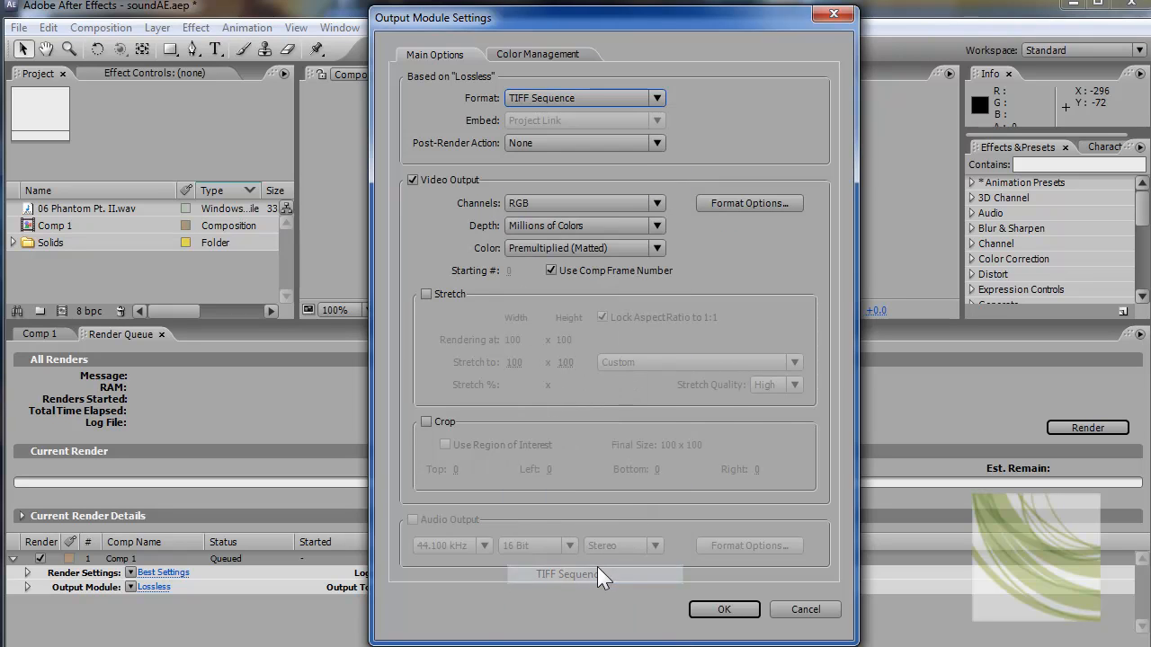
click(700, 612)
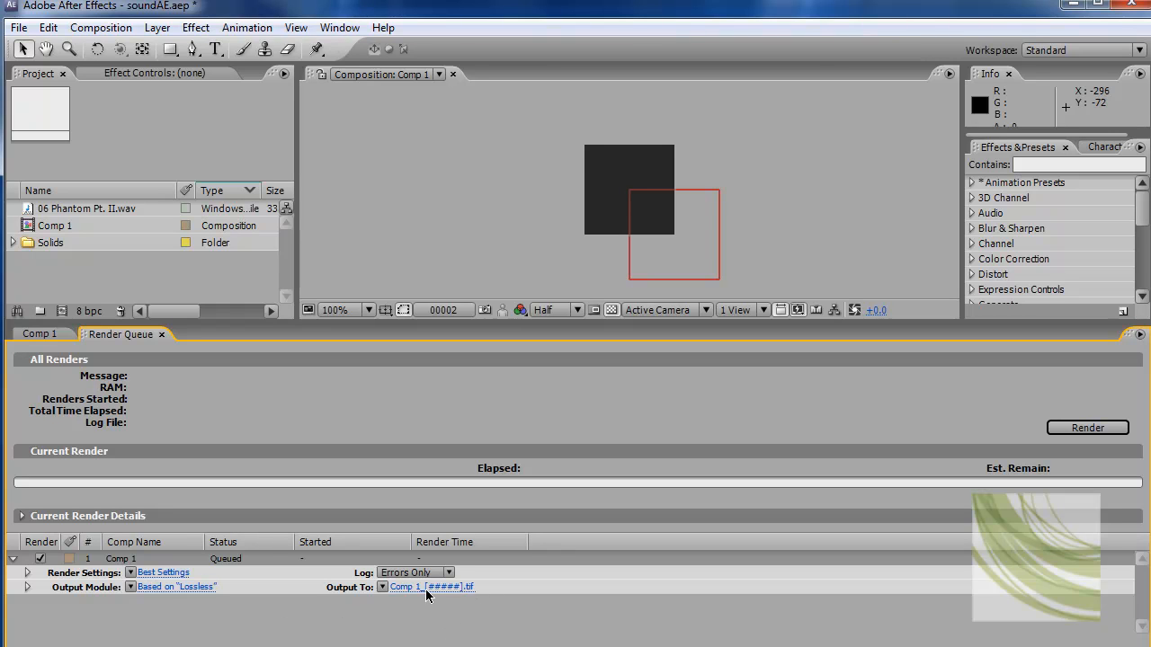
Step: Rename the output files as audioData.[#####].tif in the audioData folder and start the render
click(426, 589)
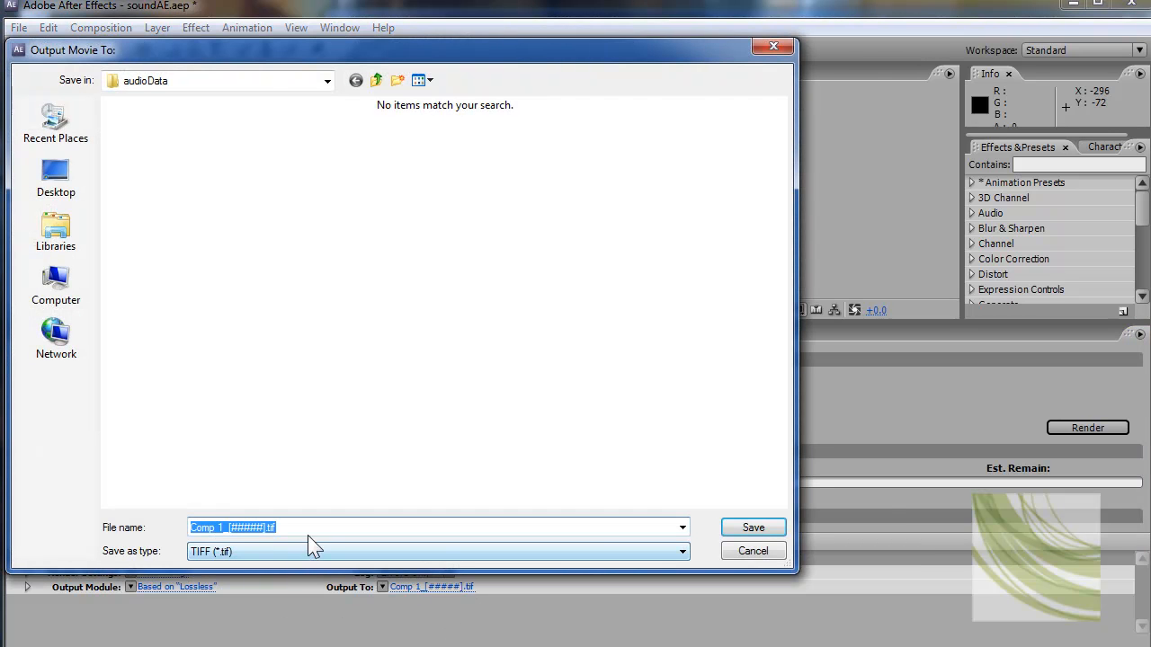
click(314, 529)
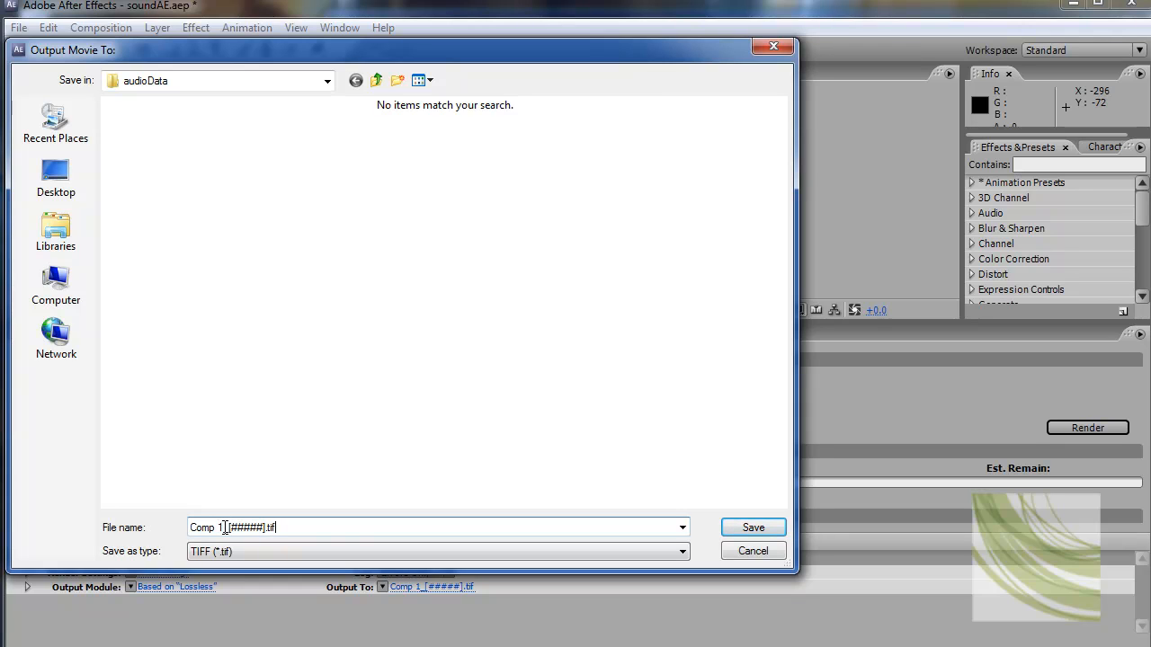
drag(190, 524, 167, 526)
text(audioData)
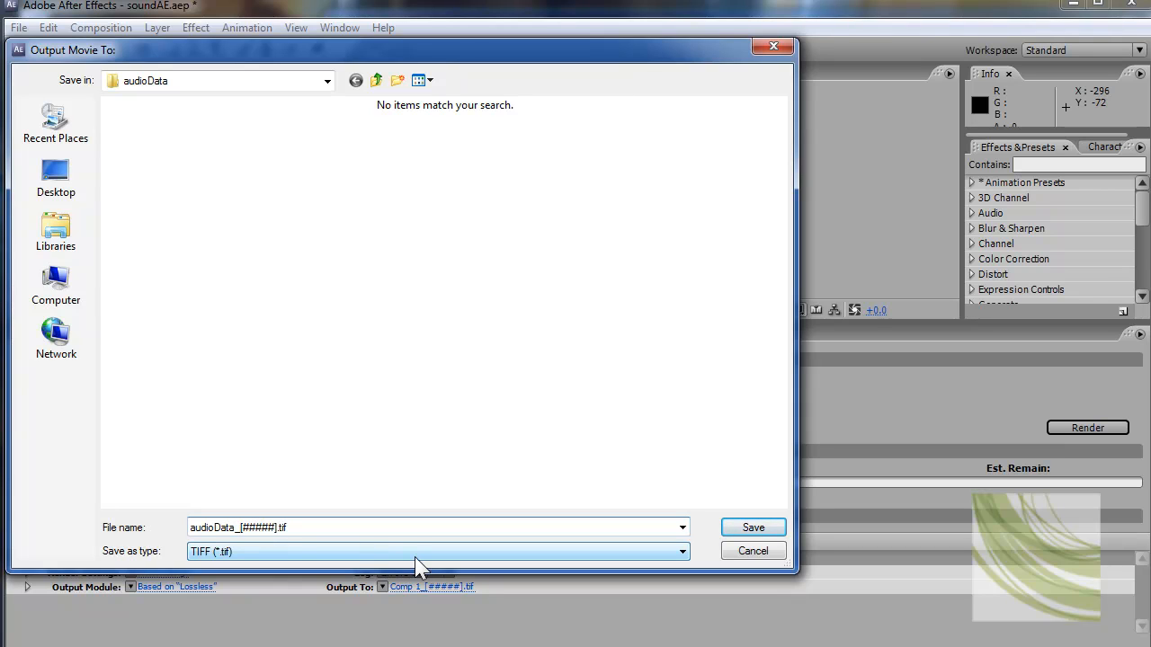
key(BackSpace)
text(.)
drag(193, 527, 296, 528)
click(302, 528)
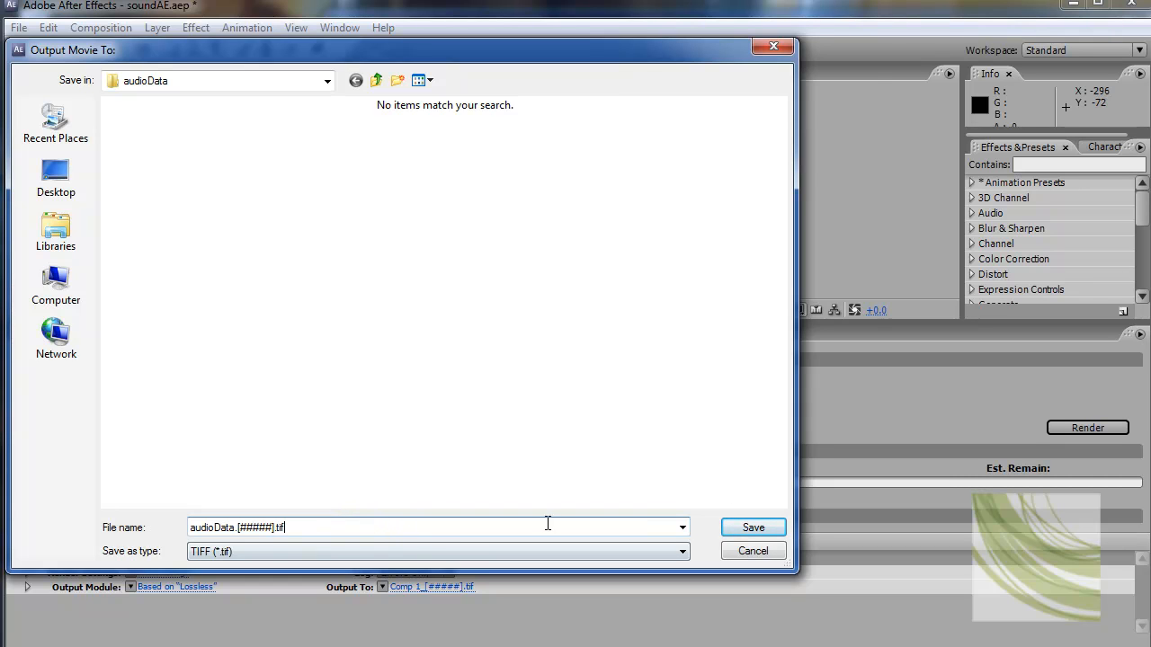
click(746, 531)
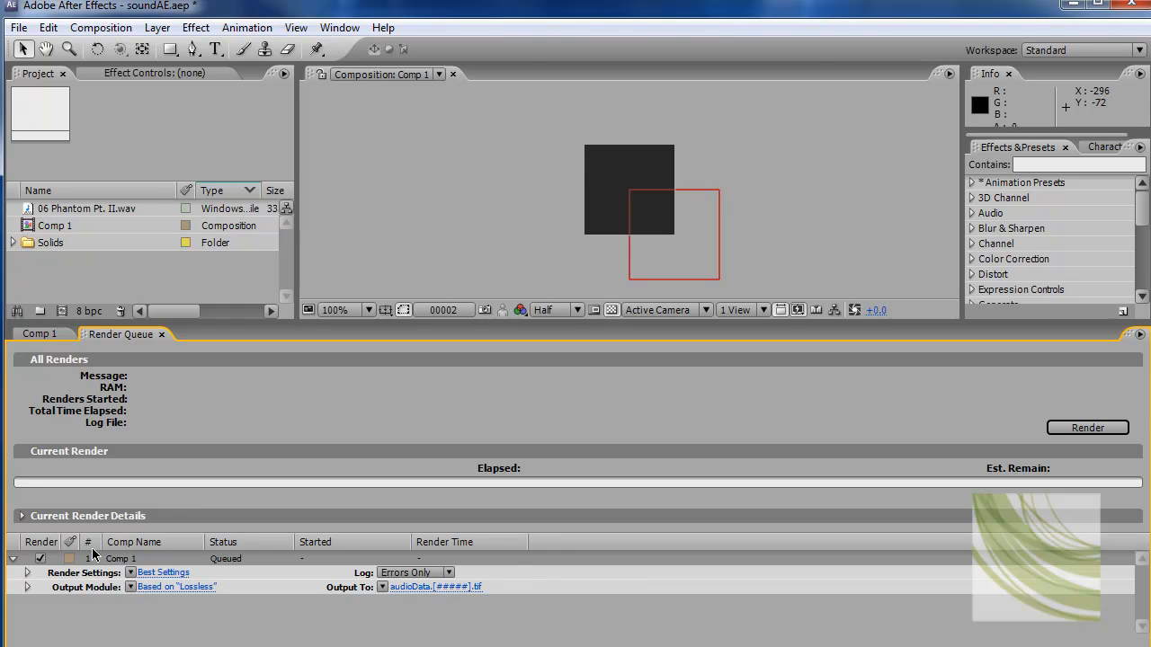
click(1079, 428)
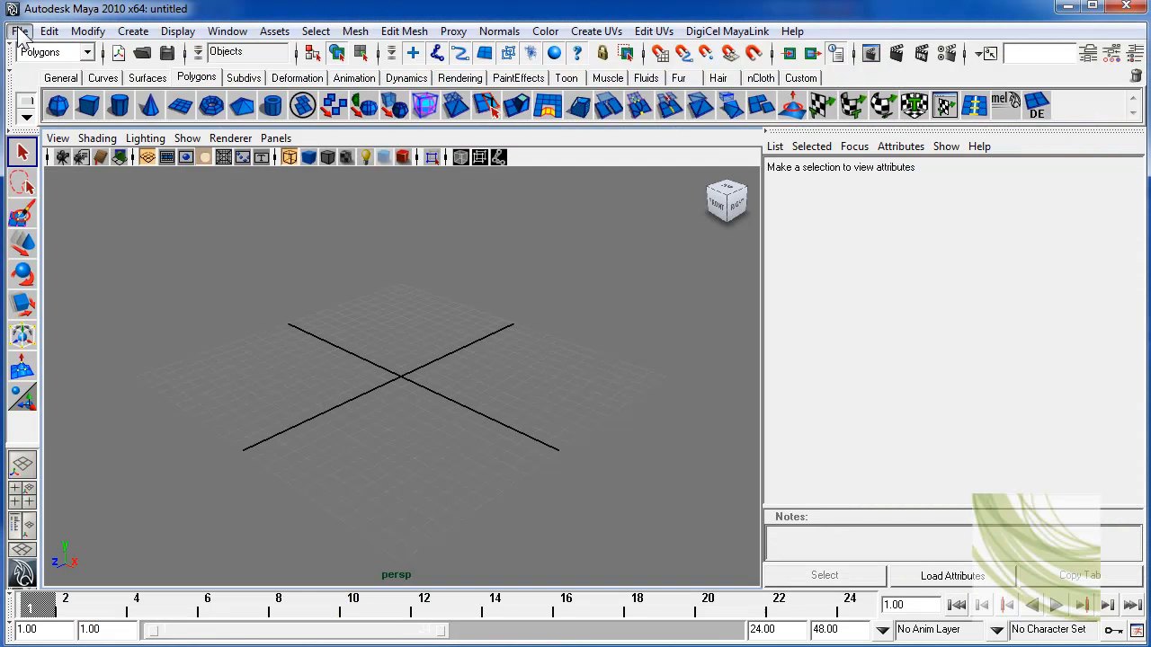
Step: Switch to Maya and set speakerProject as the current project from the recent projects
click(19, 31)
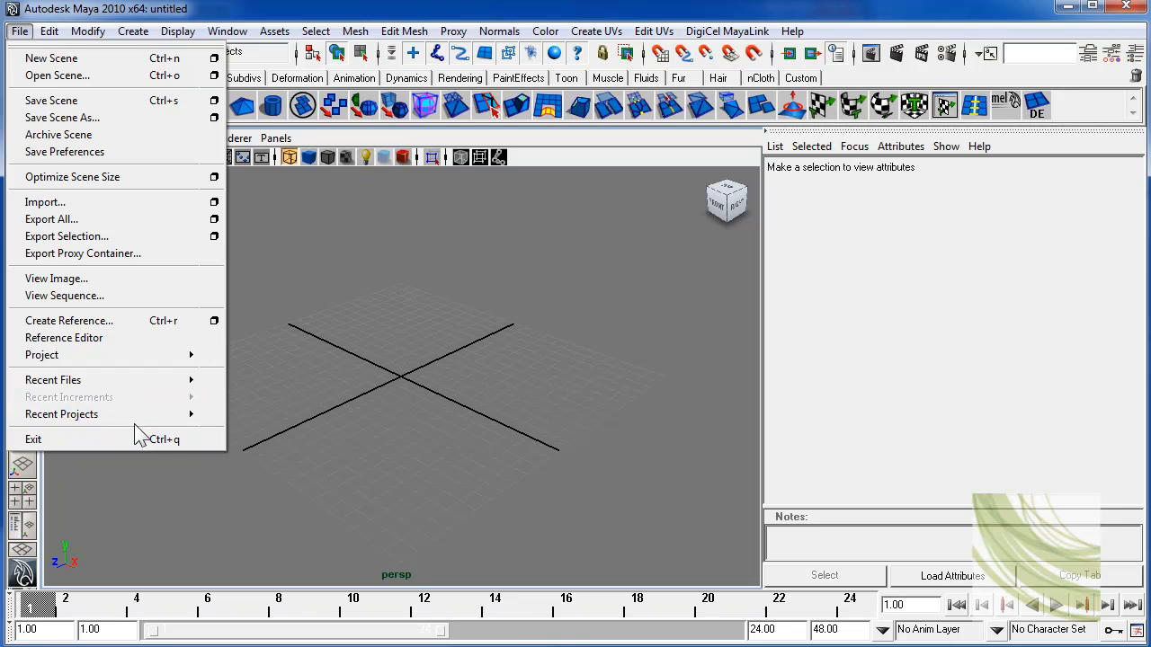
mouse_move(134, 420)
click(325, 419)
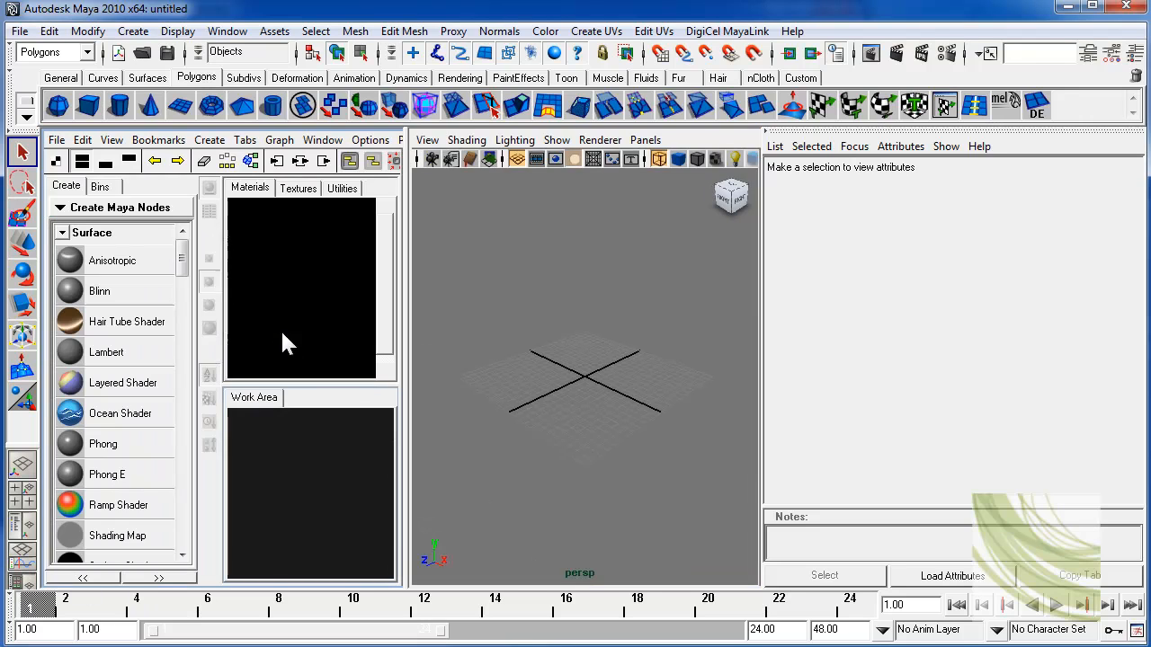
Step: Create a File texture node in the Hypershade and load aduiData.00000.tif from the project's data/audioData folder as its image
drag(182, 270, 185, 320)
click(85, 321)
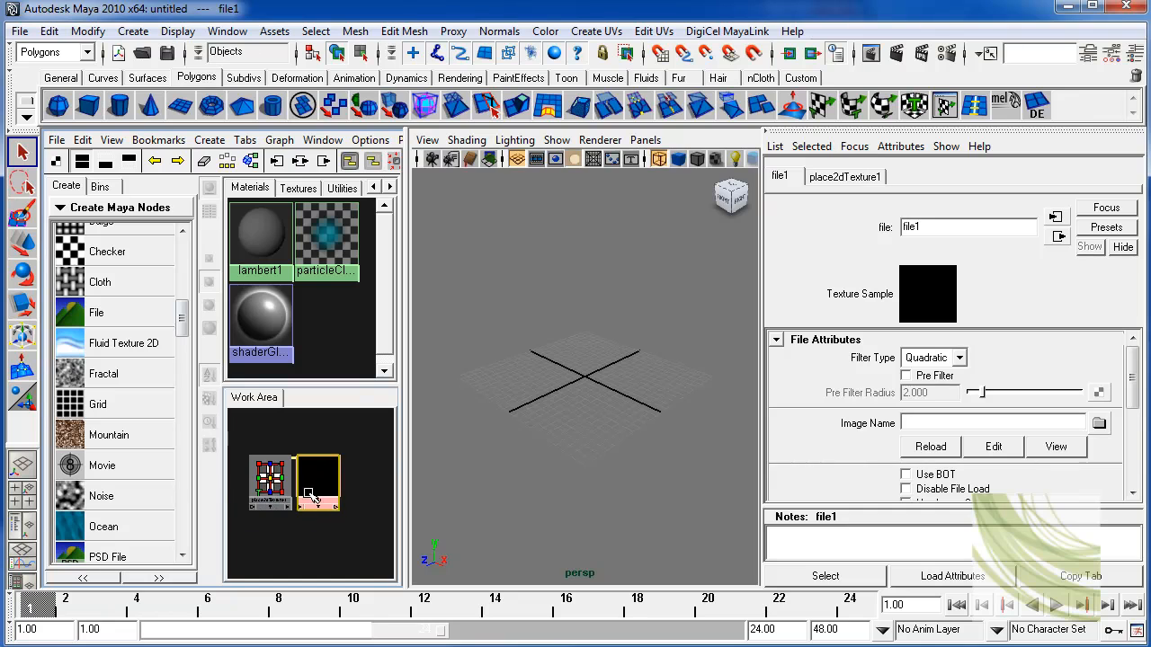
click(1099, 423)
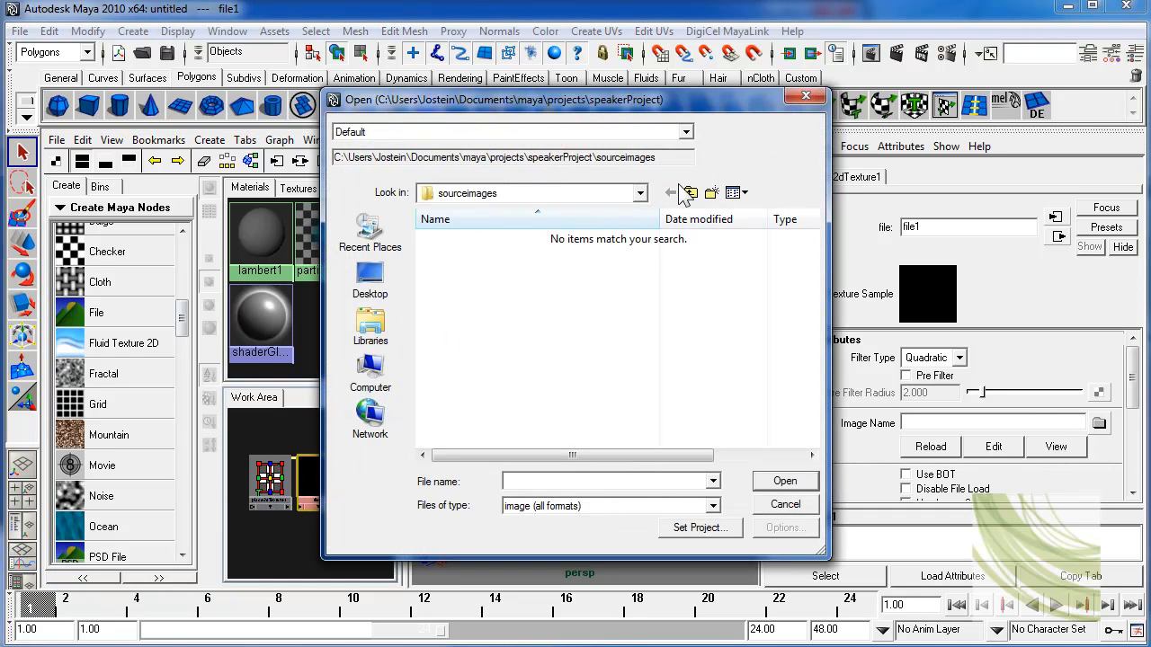
click(689, 191)
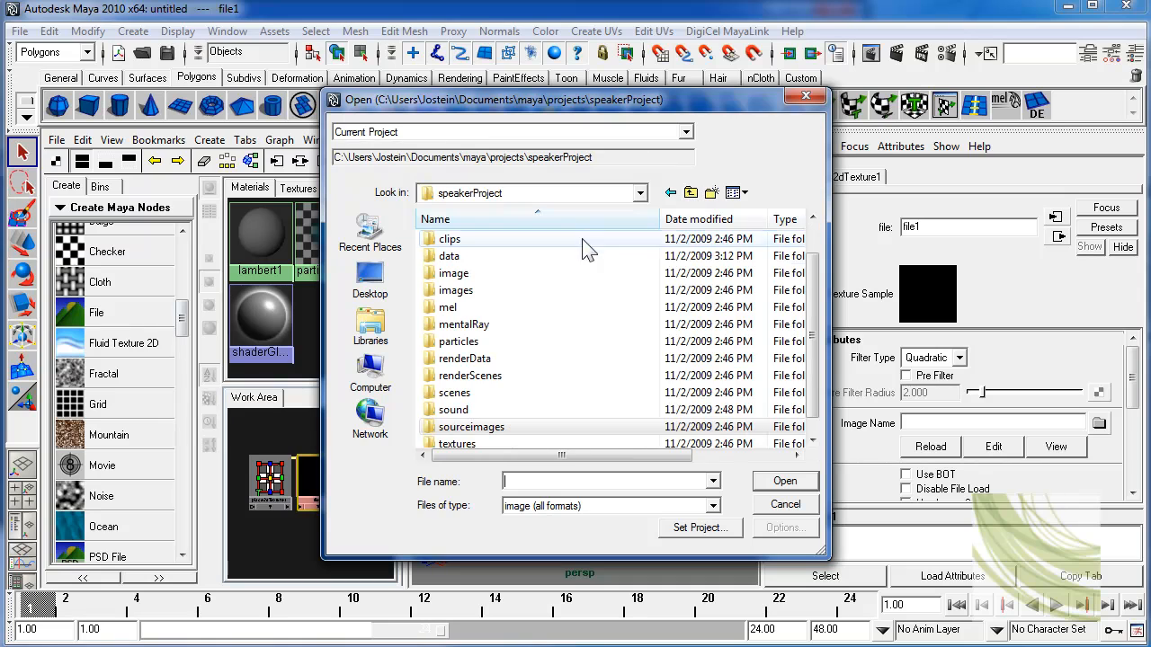
double_click(449, 256)
double_click(457, 239)
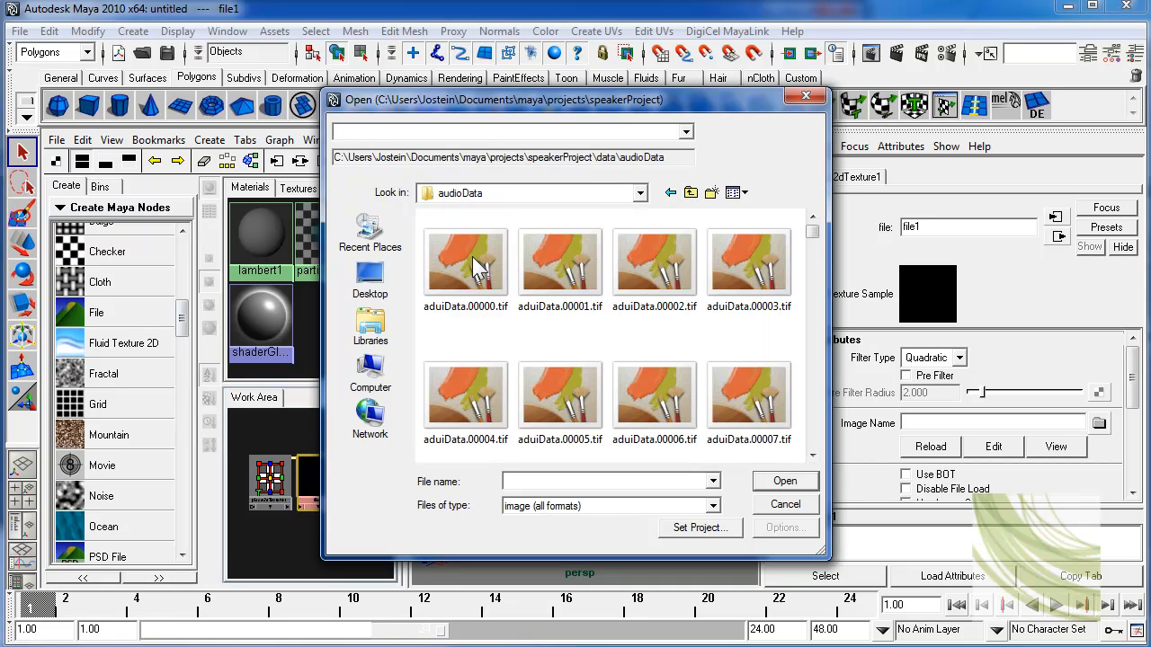
click(476, 265)
click(769, 483)
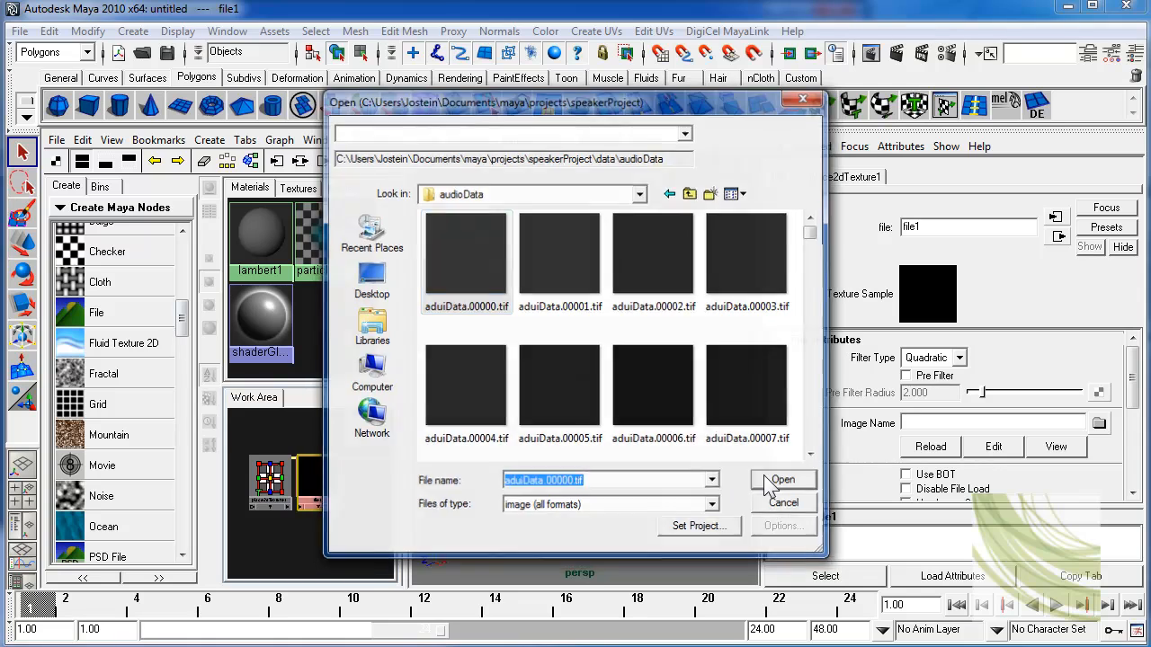
Step: Enable Use Image Sequence on the file texture and scrub the timeline to check that the image number follows
scroll(1135, 414, down, 2)
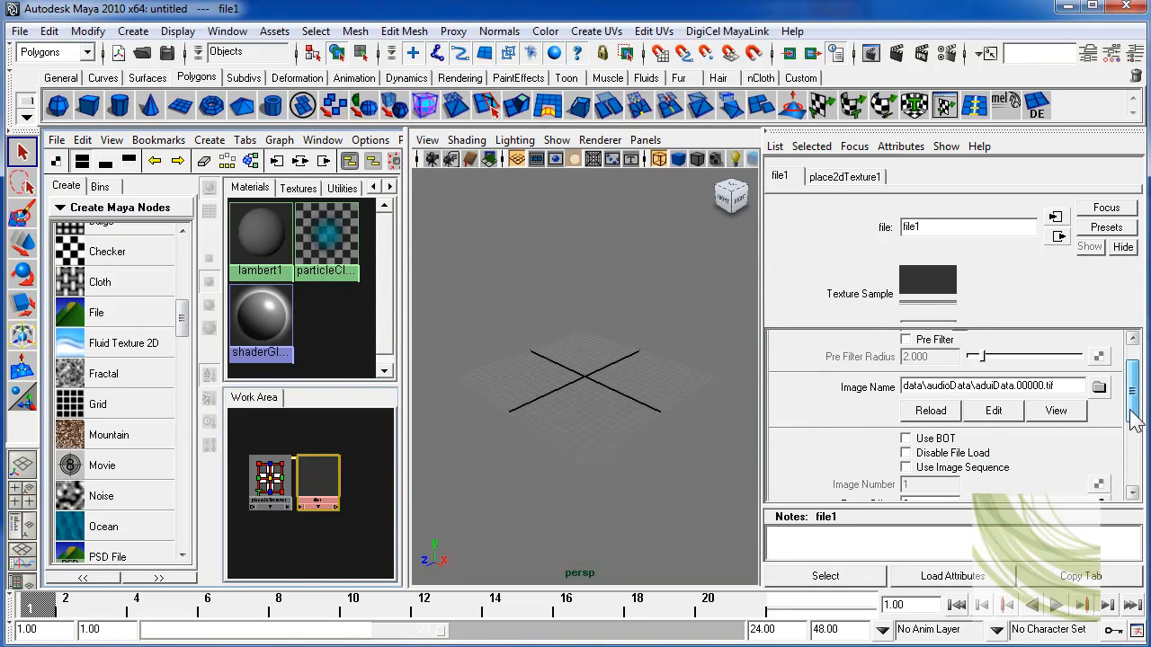
click(938, 466)
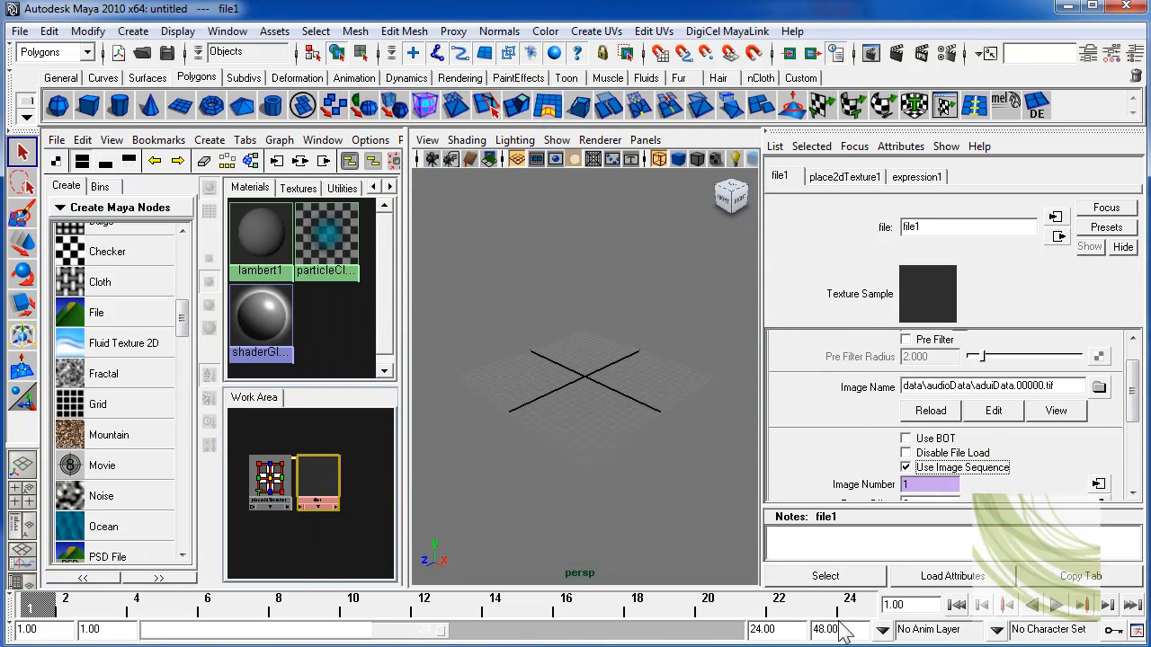
click(322, 611)
drag(324, 614, 673, 608)
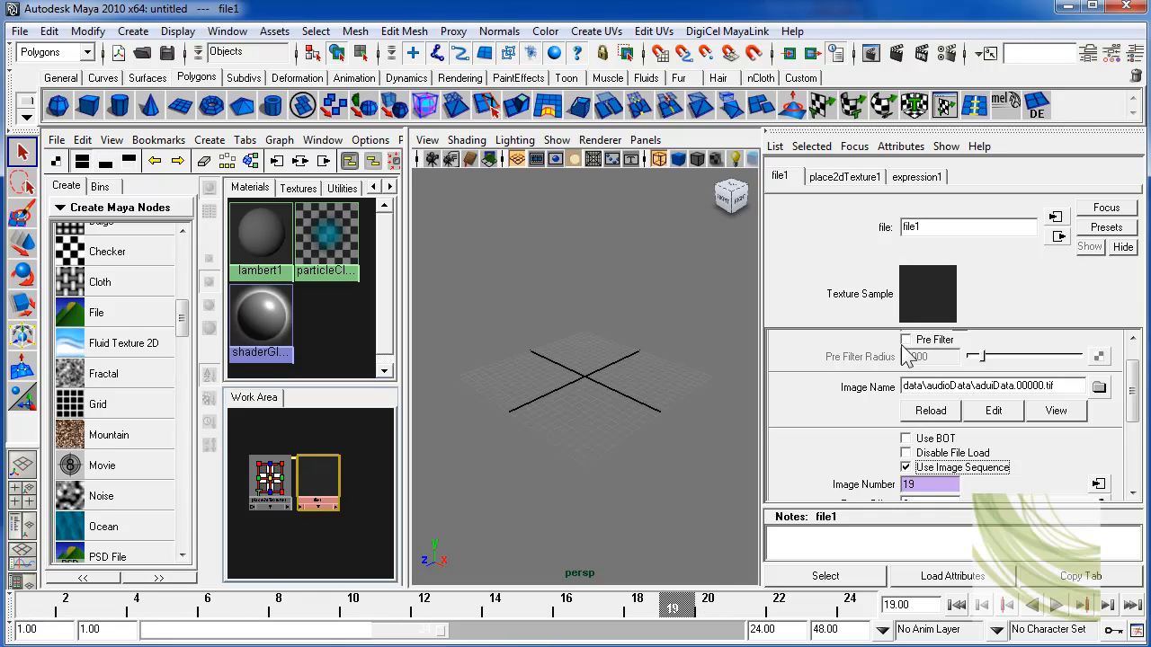
Step: Set the playback range's end frame to 550 and scrub the timeline to check the texture sample's flicker
drag(789, 630, 719, 634)
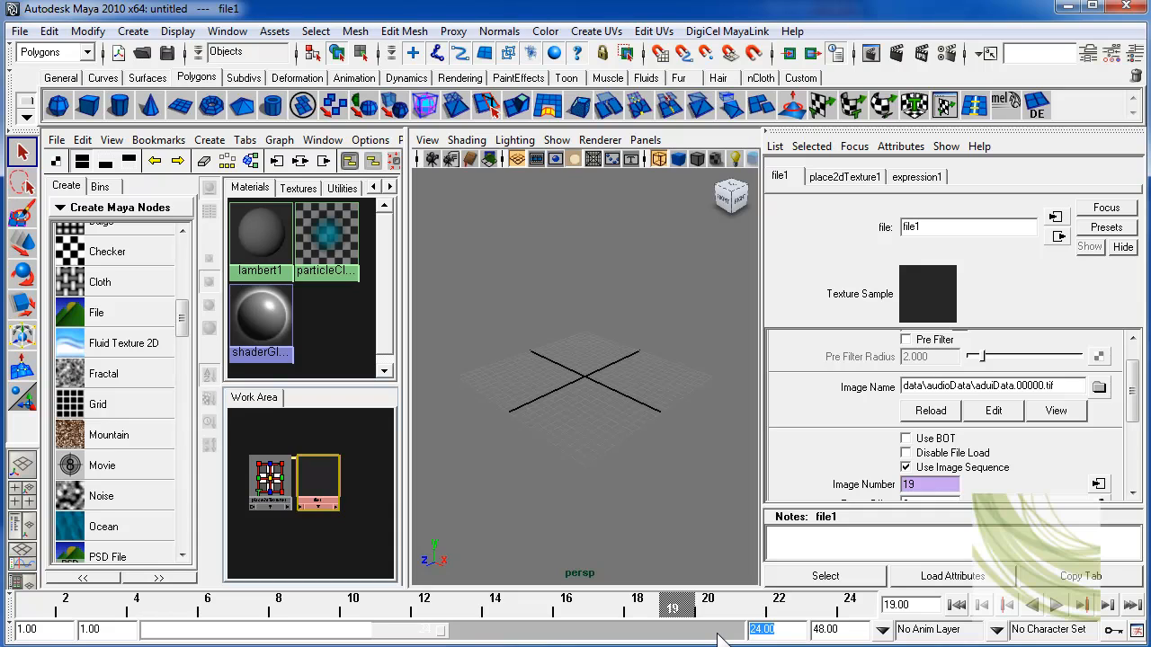
text(550)
key(Return)
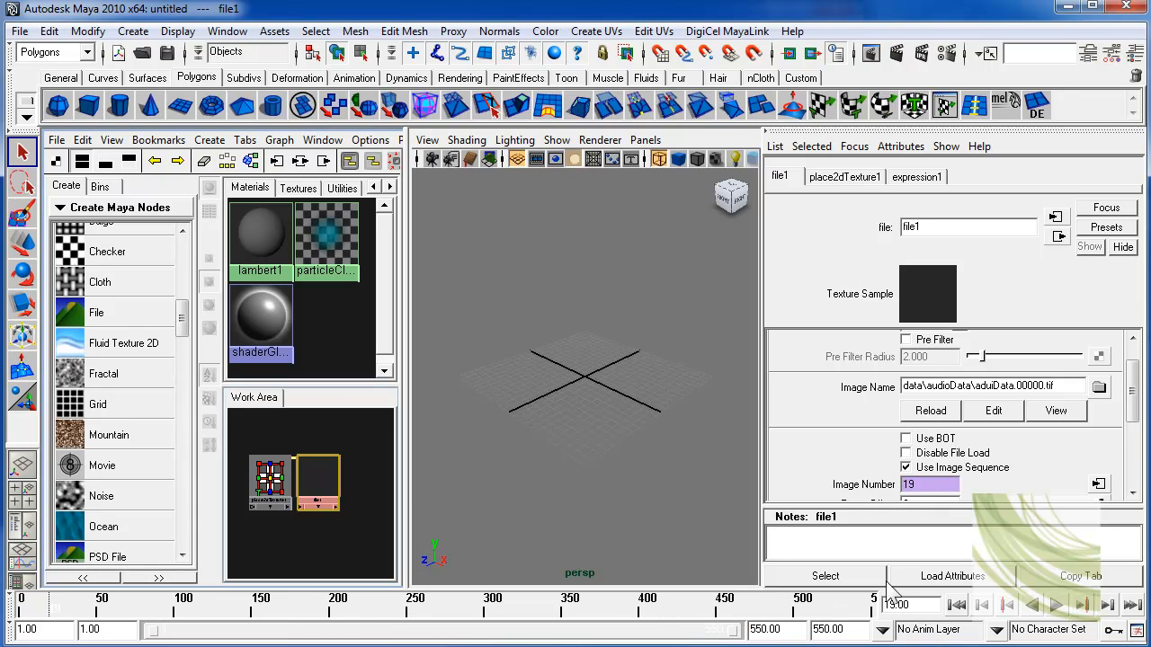
mouse_move(821, 608)
mouse_down()
mouse_move(135, 617)
mouse_move(279, 621)
mouse_up()
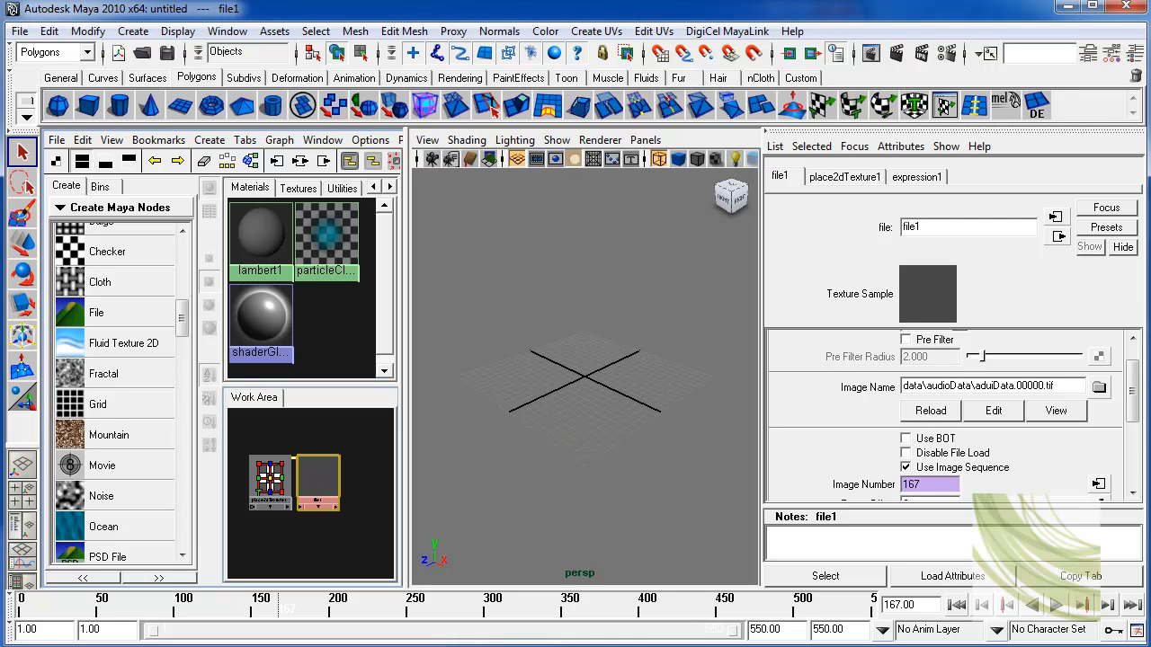
Step: Switch to Firefox and search the Maya section of CreativeCrash for "displaced"
key(alt+Tab)
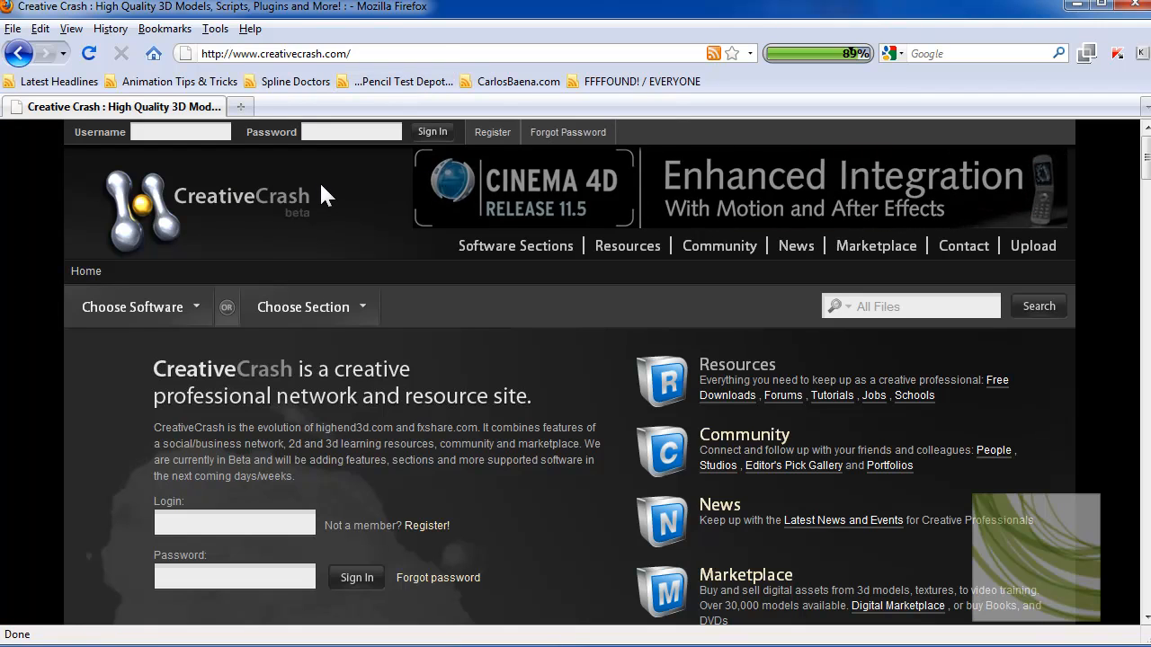
click(175, 325)
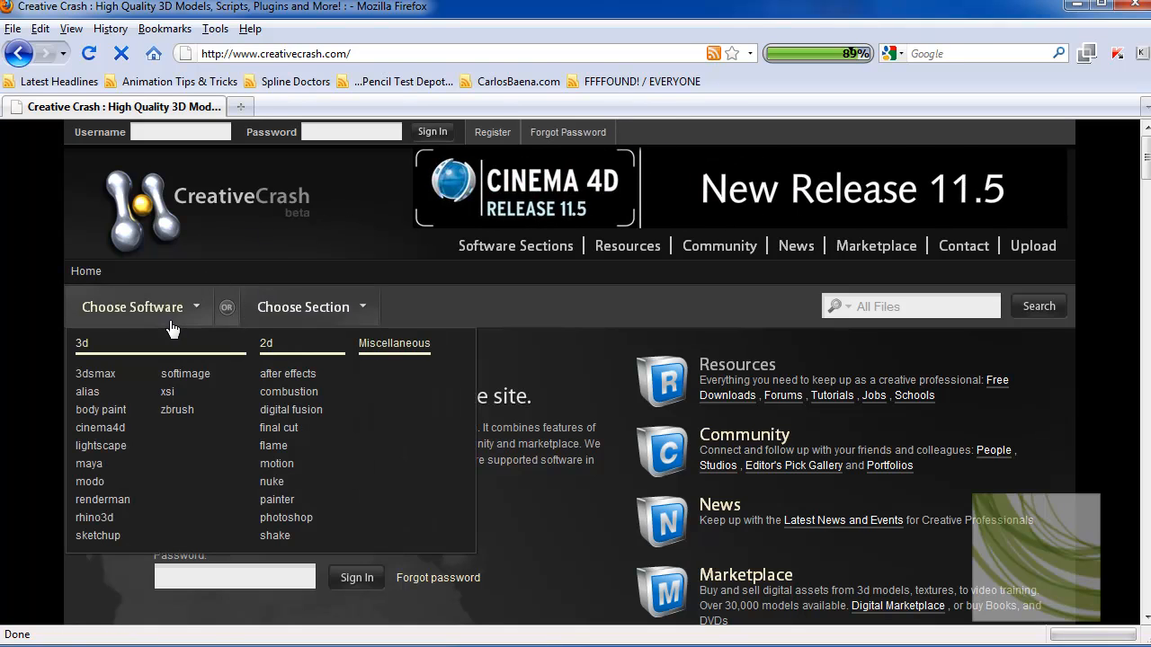
click(89, 464)
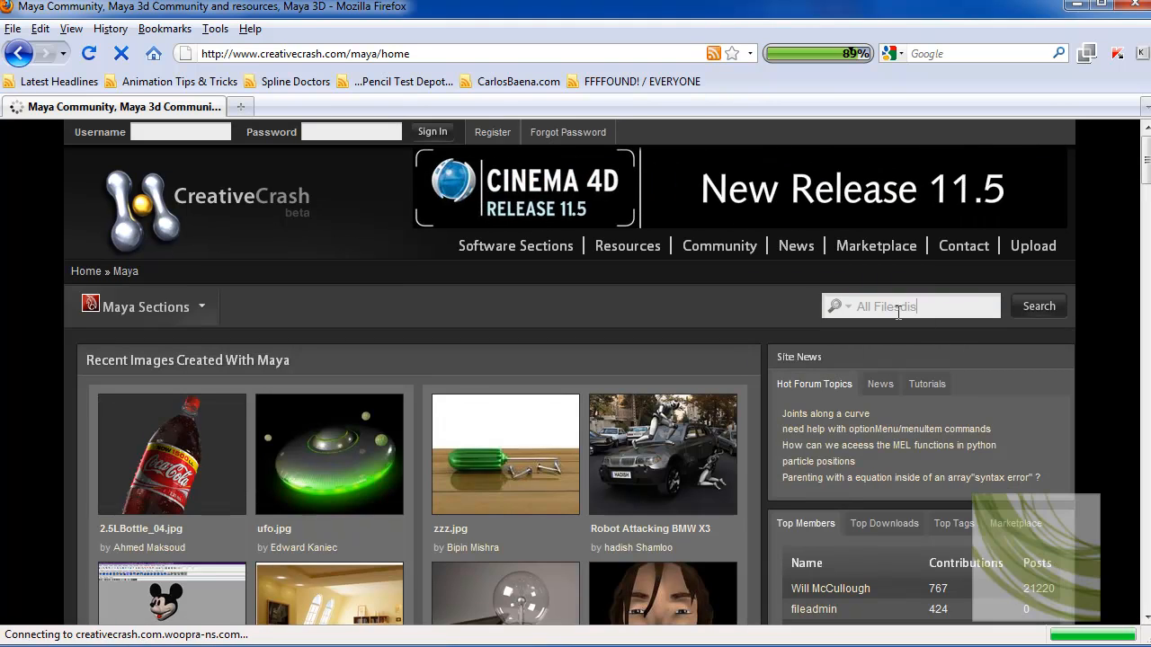
drag(943, 311, 800, 311)
text(displac)
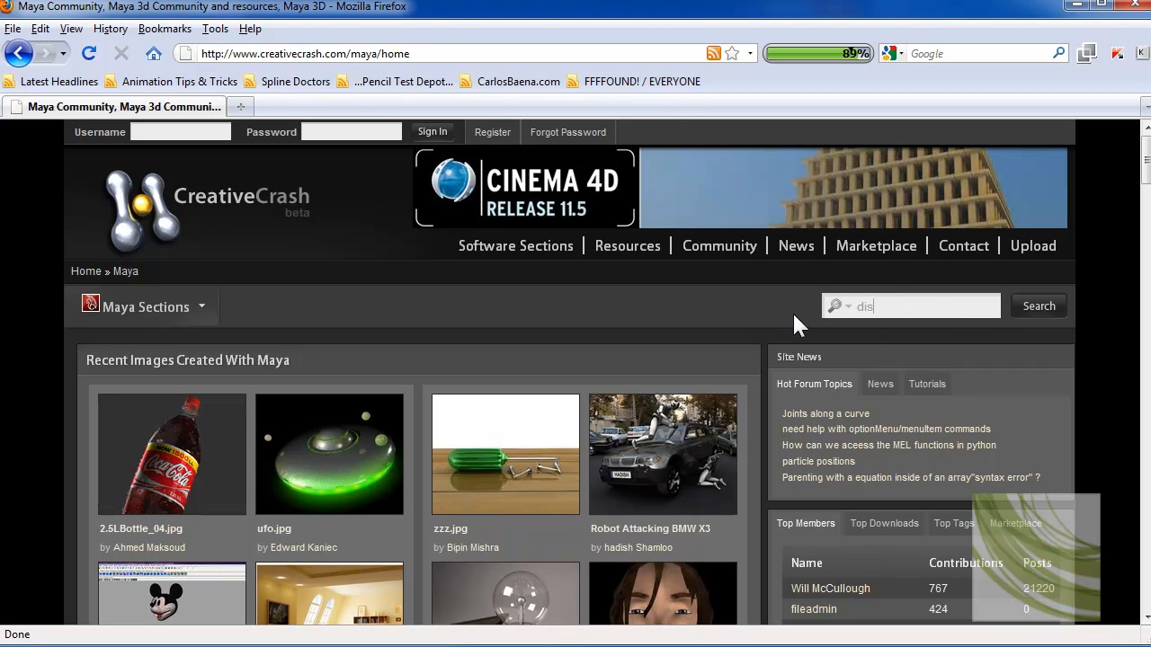
text(ed)
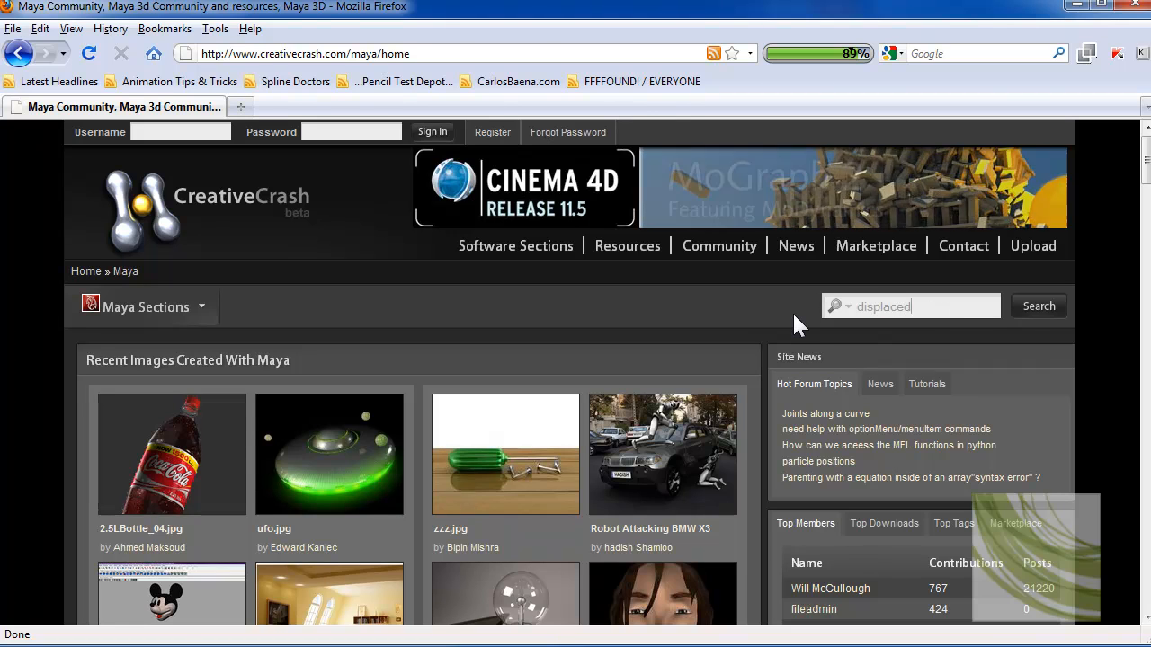
key(Return)
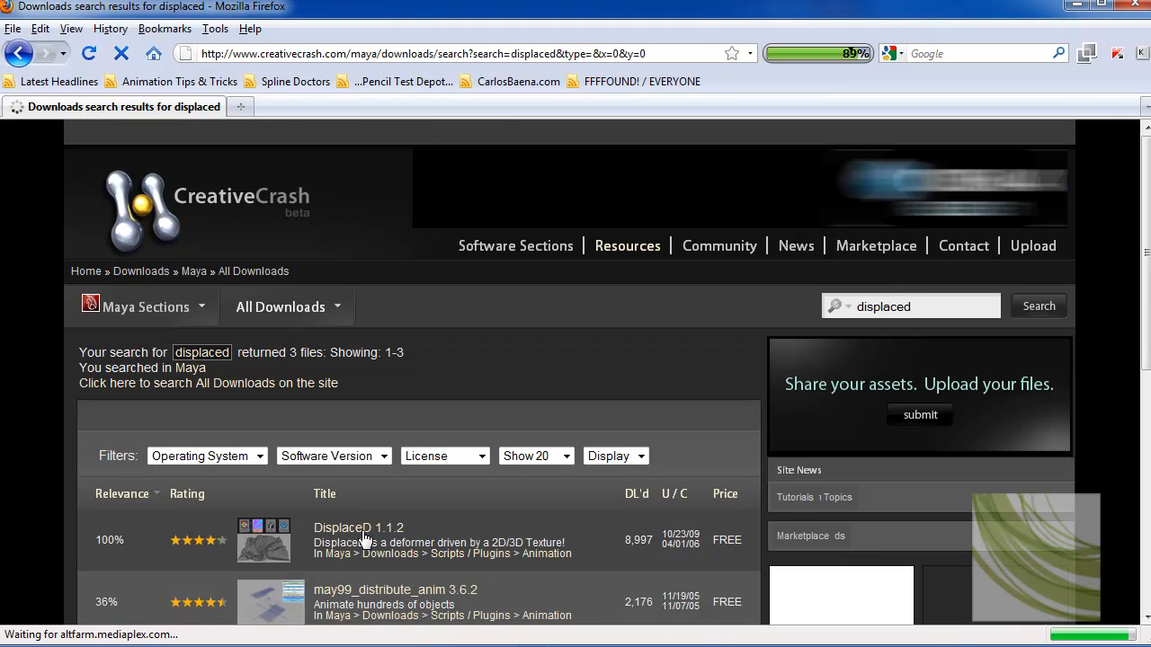
Step: Open the DisplaceD 1.1.2 plugin page and examine its node network preview, sample displacement and download details
click(357, 530)
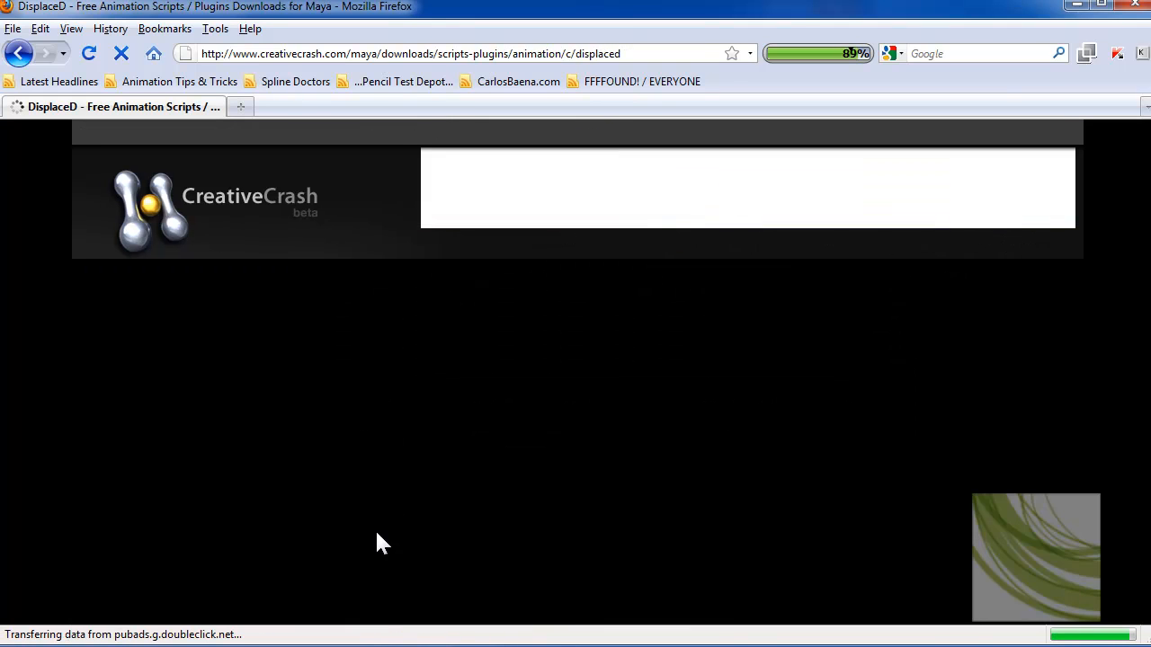
scroll(611, 431, down, 3)
scroll(648, 447, down, 1)
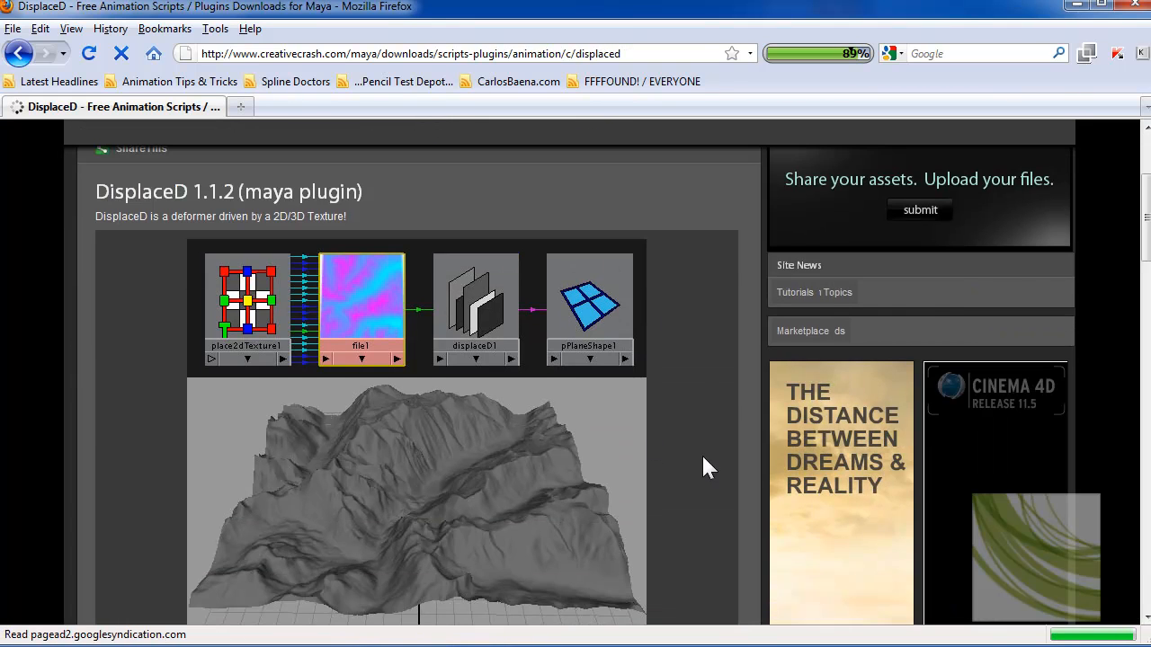
scroll(342, 303, down, 2)
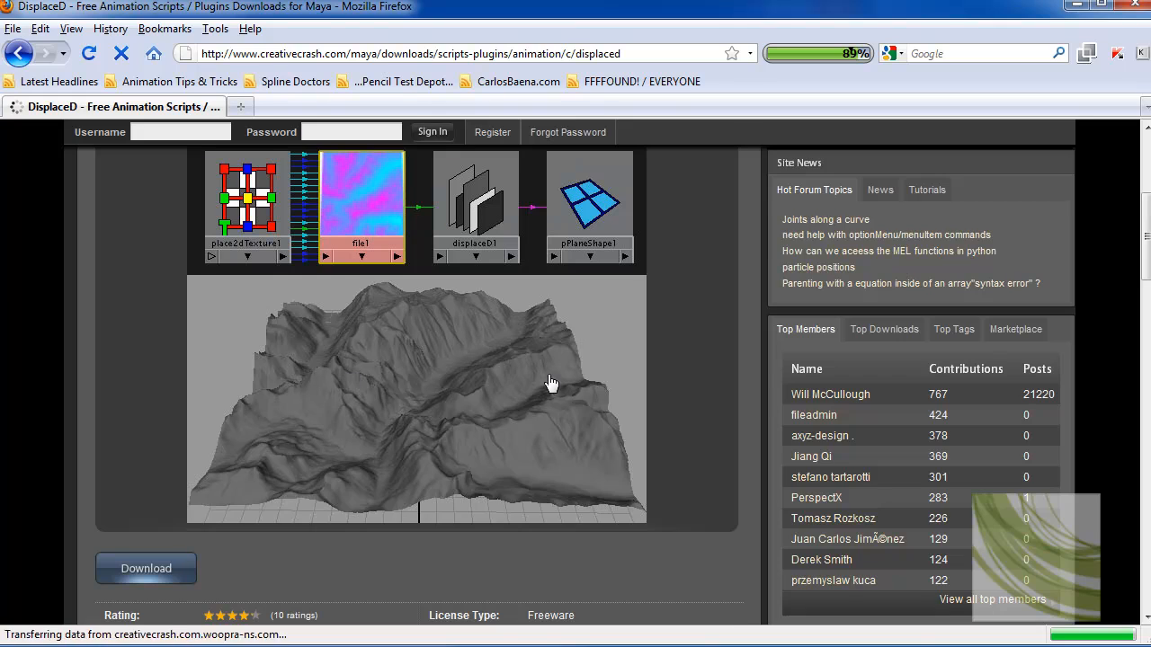
scroll(552, 385, up, 2)
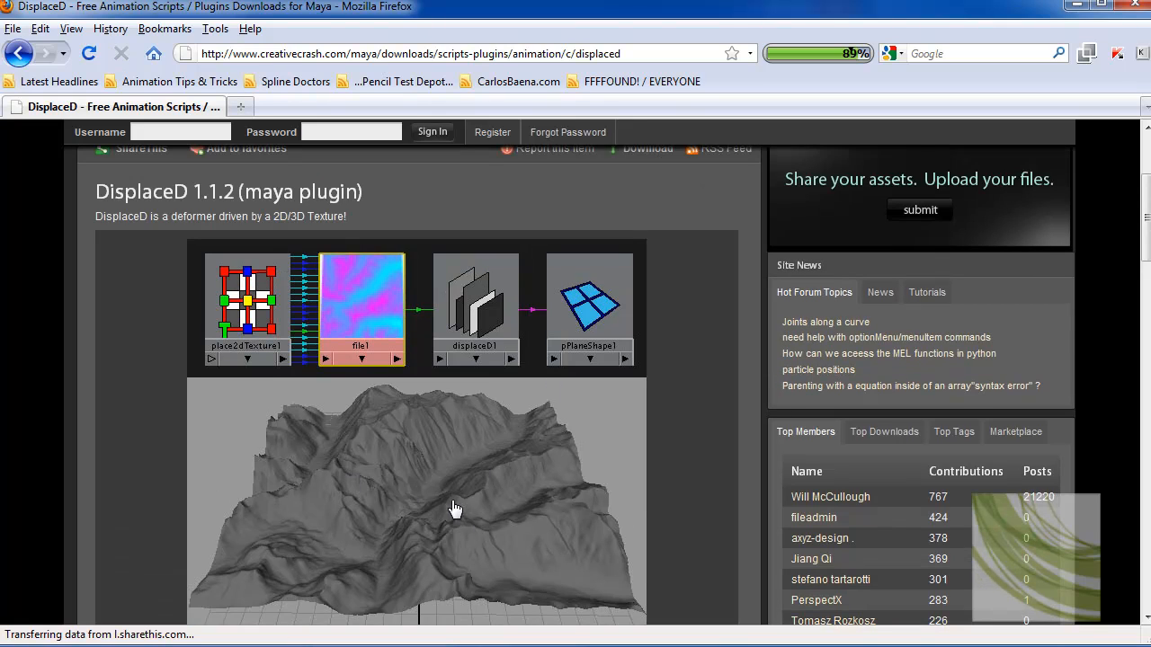
scroll(551, 447, down, 2)
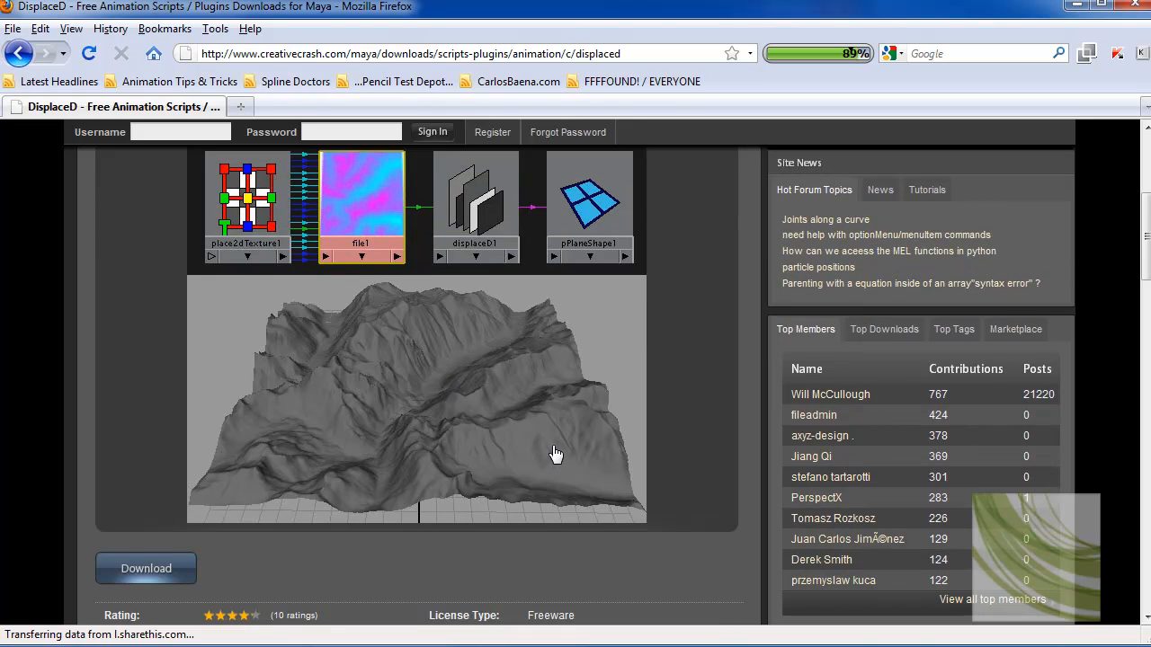
scroll(552, 454, up, 1)
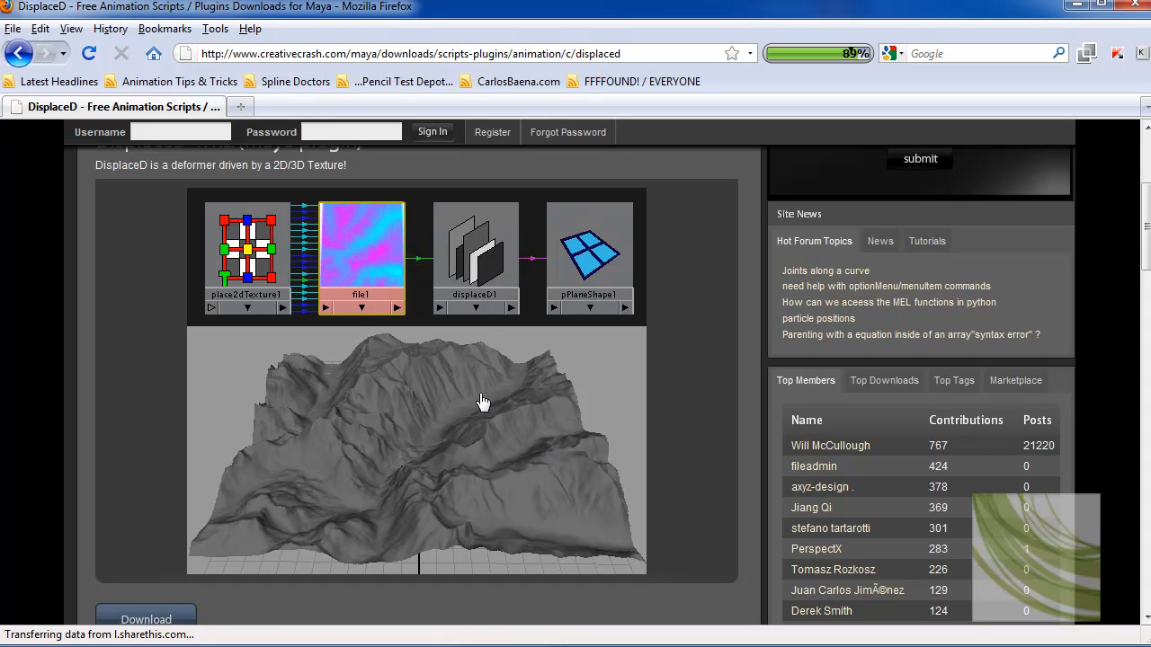
scroll(483, 399, down, 1)
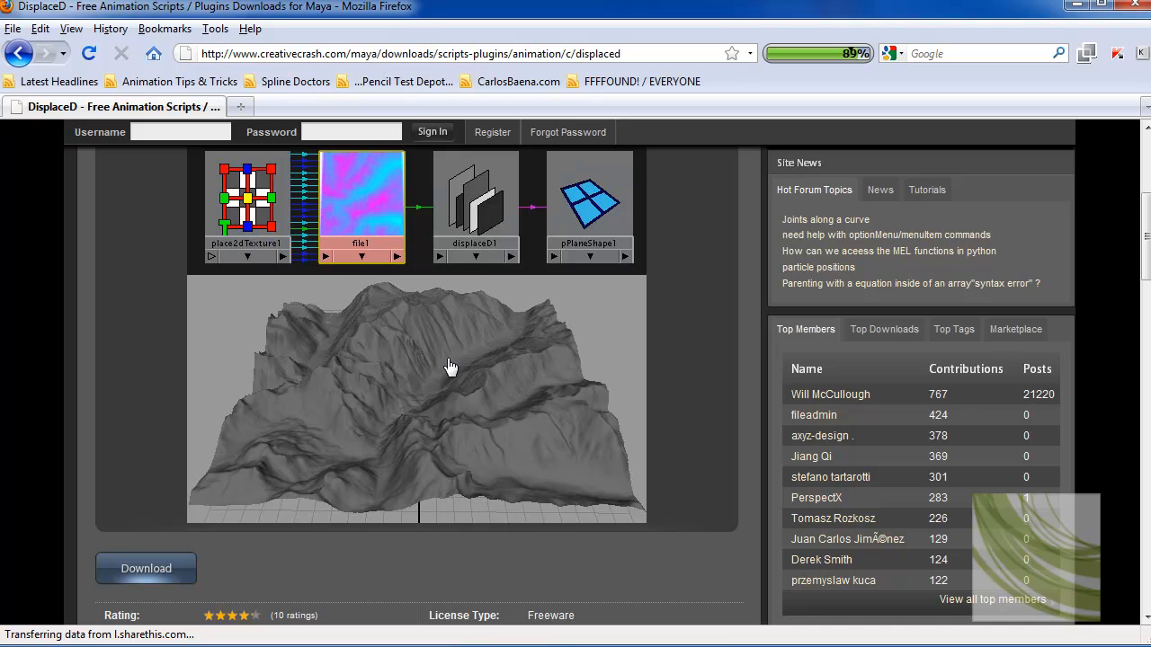
scroll(449, 367, up, 1)
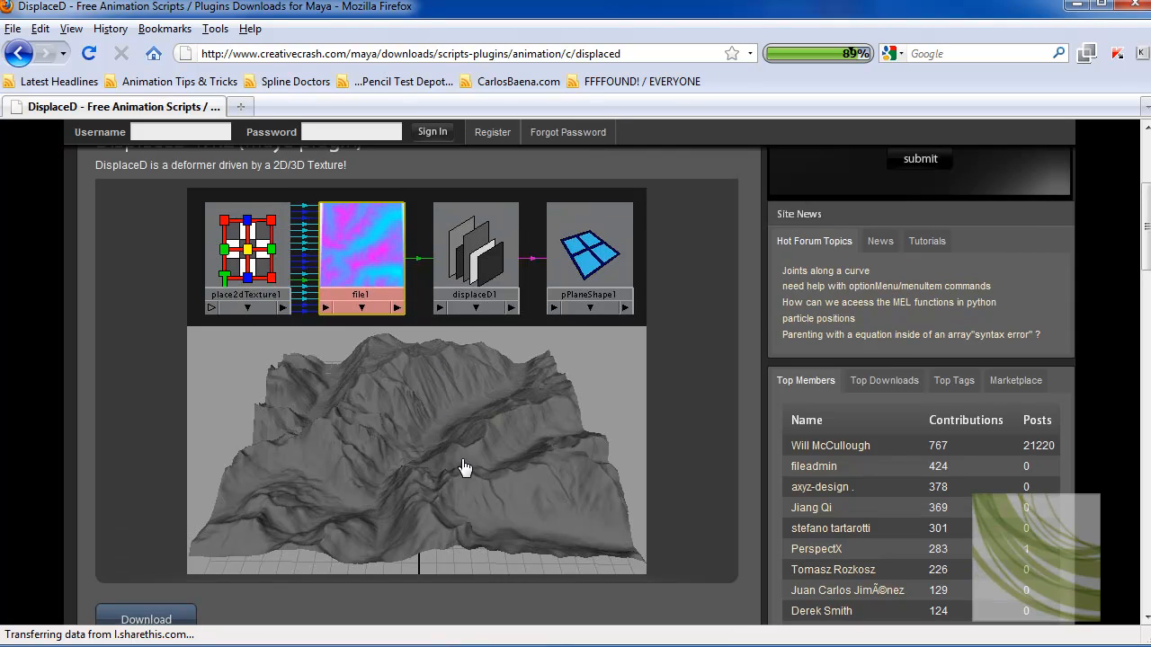
scroll(447, 422, up, 1)
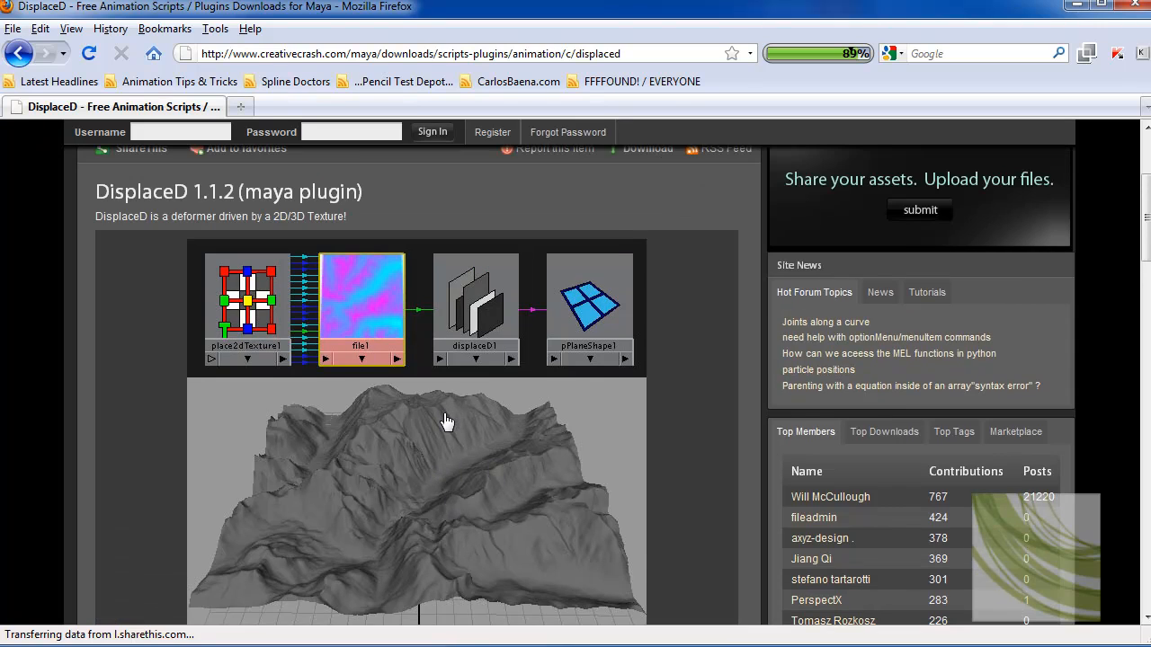
scroll(534, 423, down, 5)
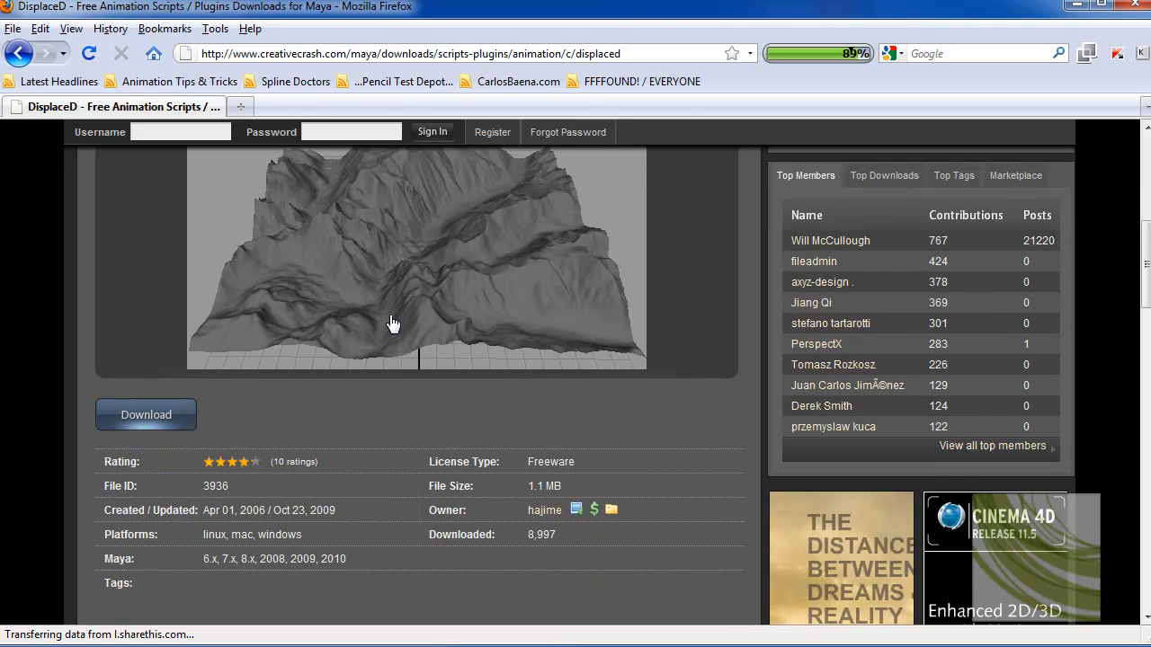
scroll(393, 323, up, 2)
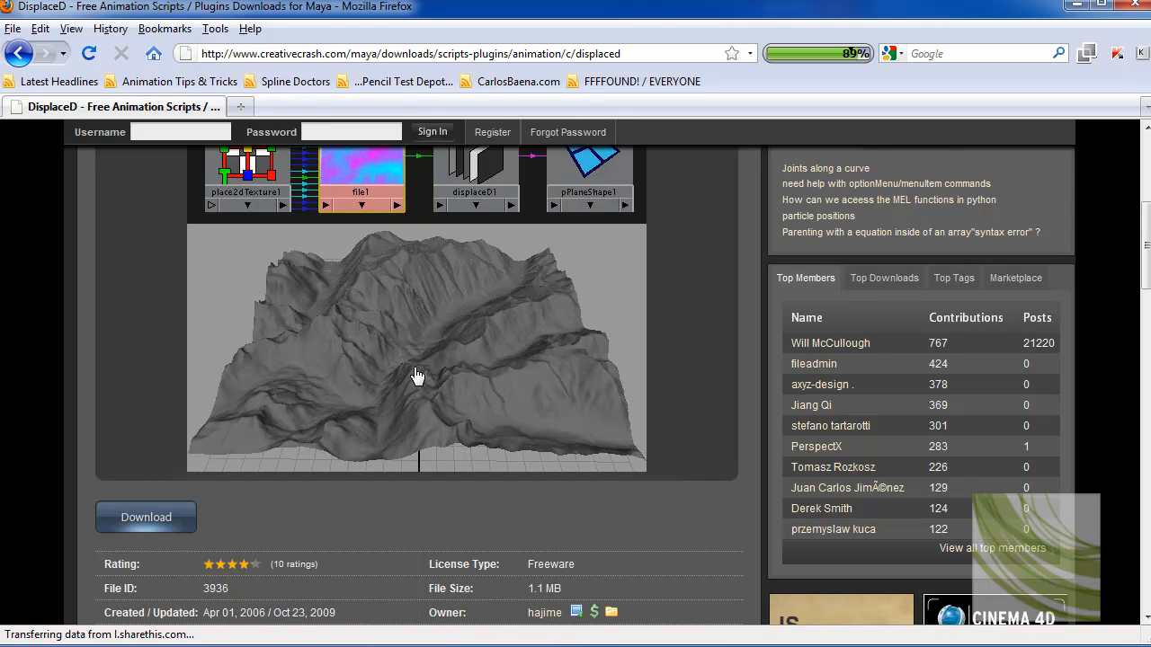
Step: Return to Maya and set the DisplaceD.mll plug-in to loaded and auto load in the Plug-in Manager
click(1078, 7)
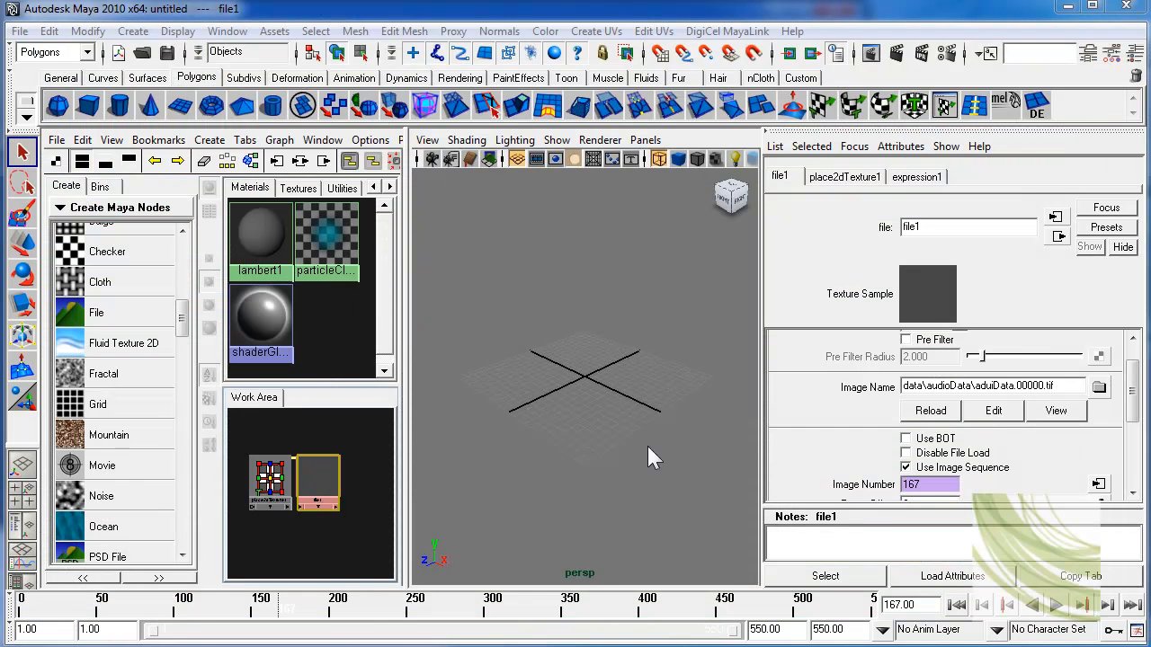
click(226, 32)
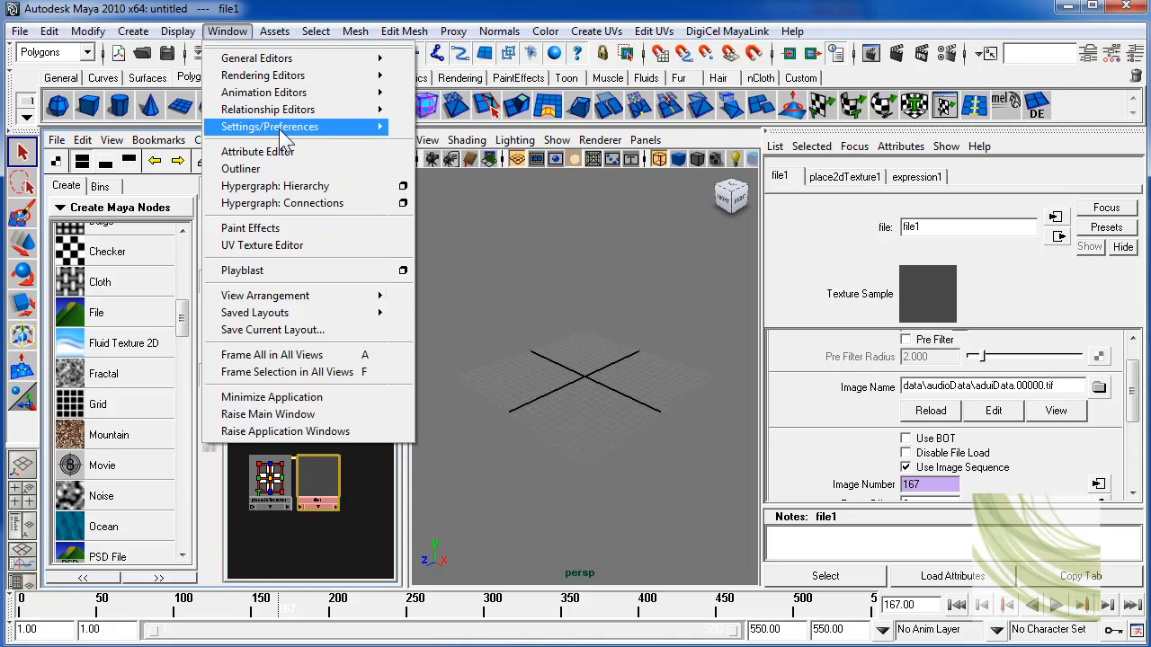
mouse_move(285, 140)
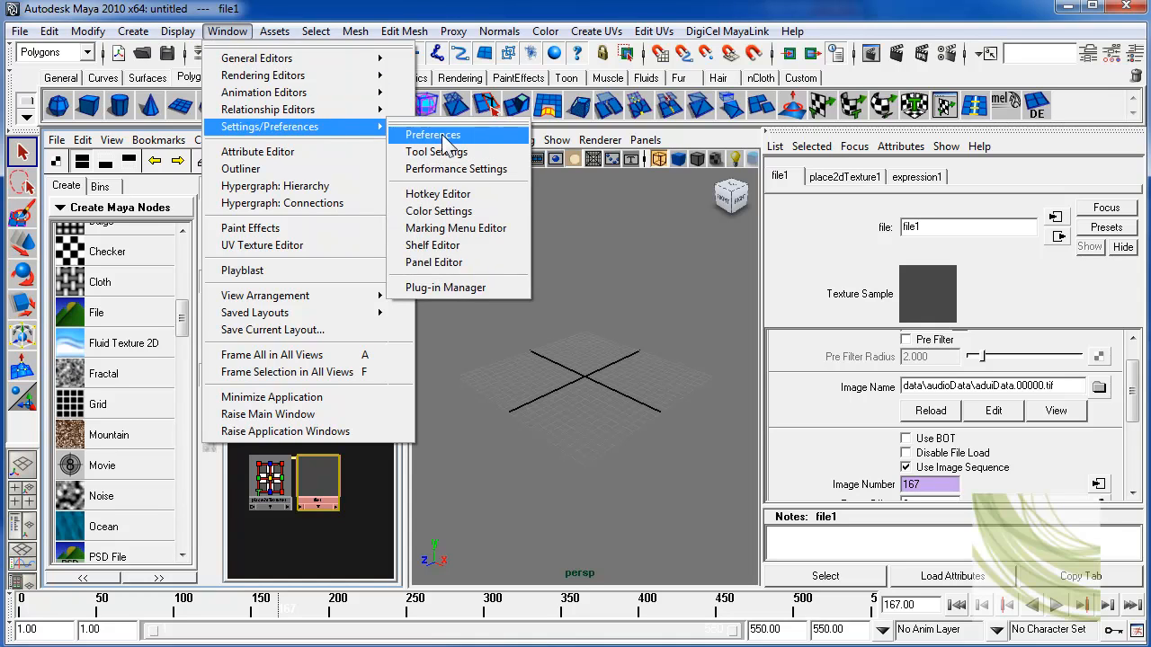
click(440, 287)
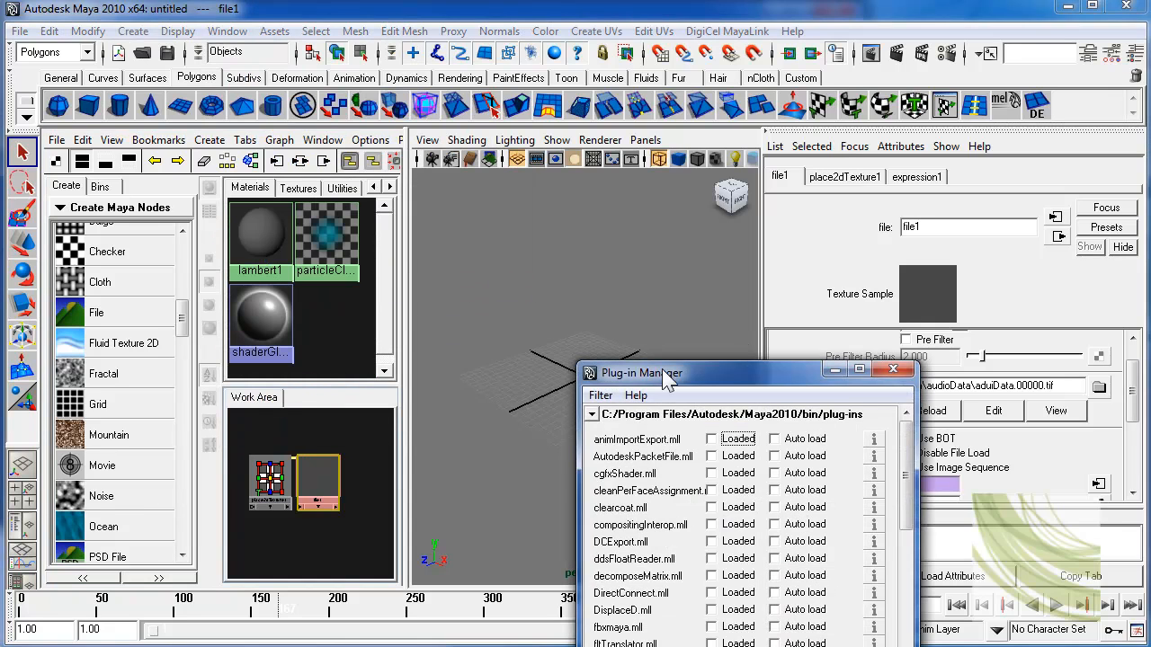
click(712, 610)
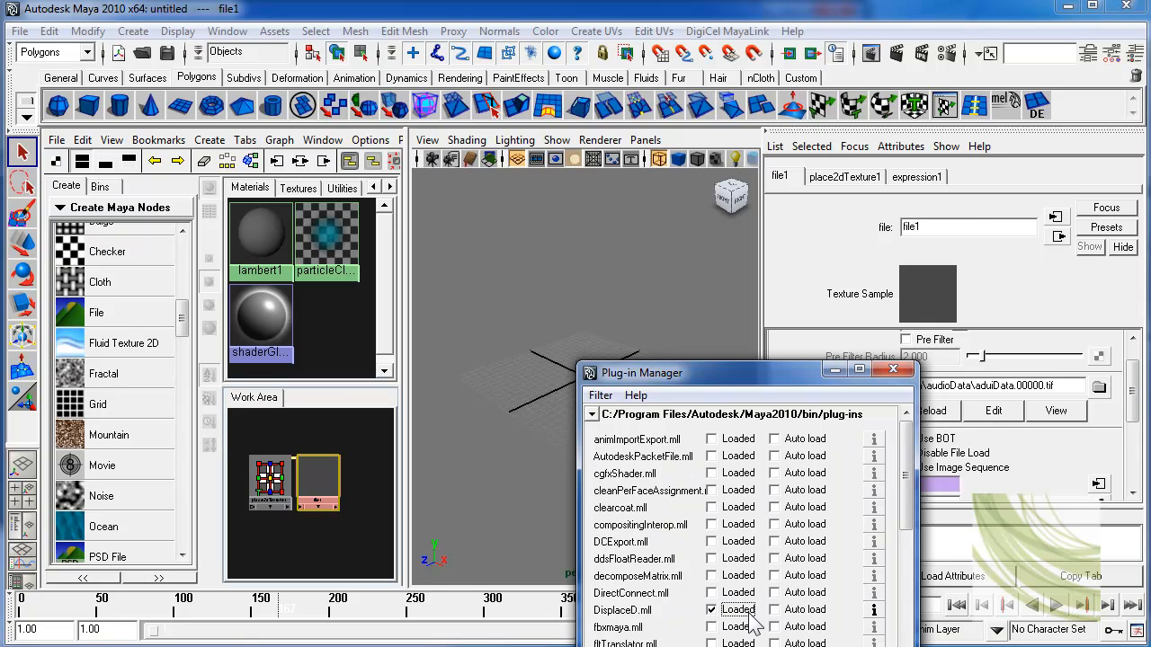
click(774, 611)
key(alt+F4)
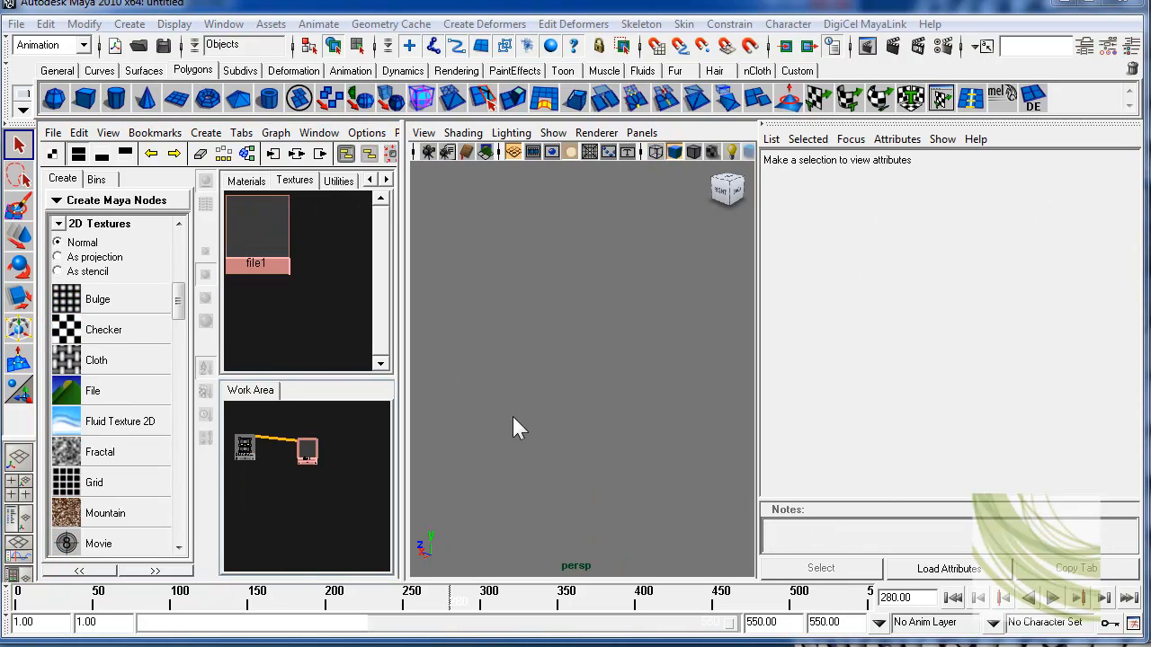
Step: Create a polygon plane at the origin and scale it up uniformly
click(307, 450)
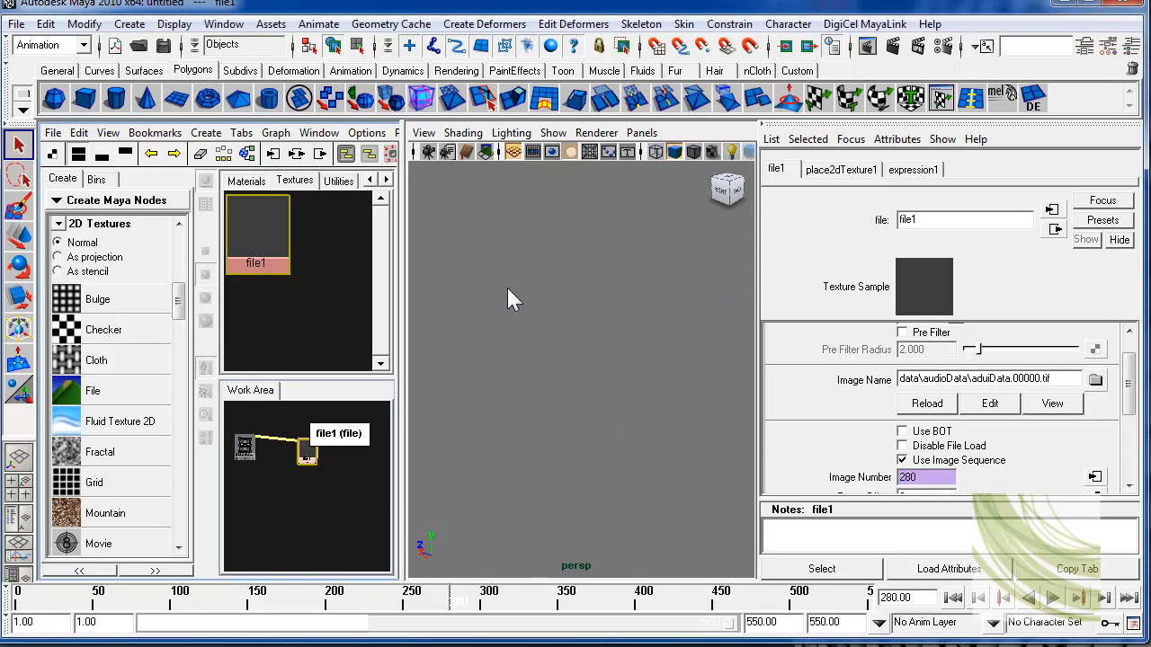
click(177, 98)
key(r)
drag(558, 389, 621, 376)
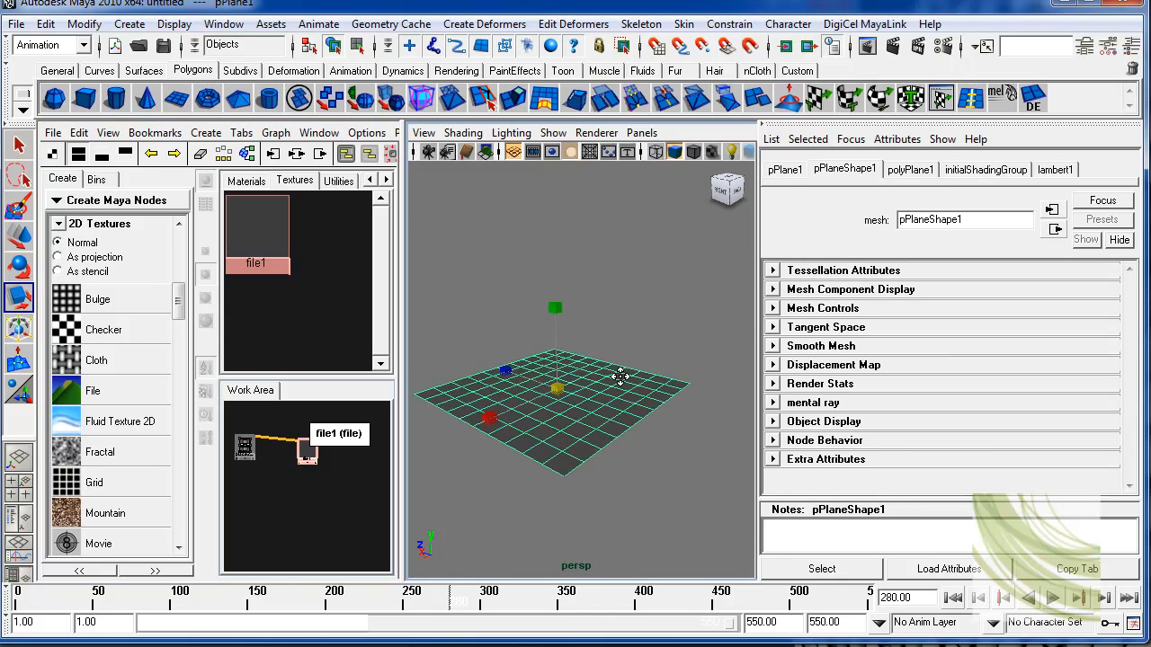
alt+middle_drag(621, 376, 653, 390)
alt+drag(600, 396, 629, 407)
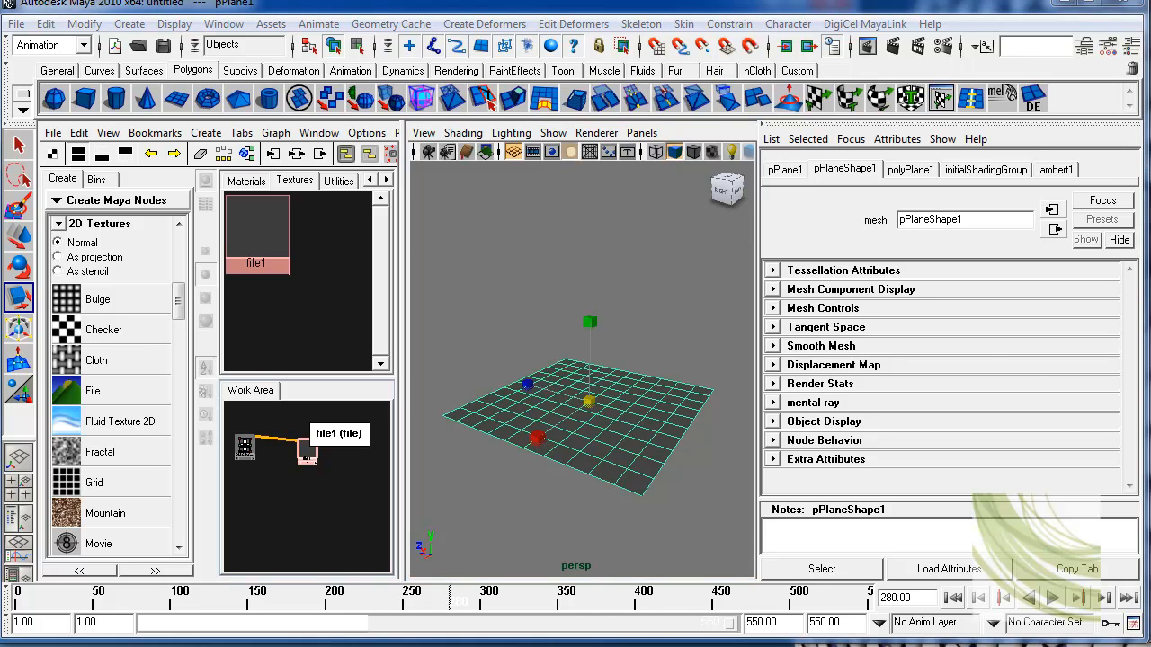
Step: Import 06 Phantom Pt. II.wav from the speakerProject sound folder onto Maya's timeline and set the current frame to 1
key(alt+Tab)
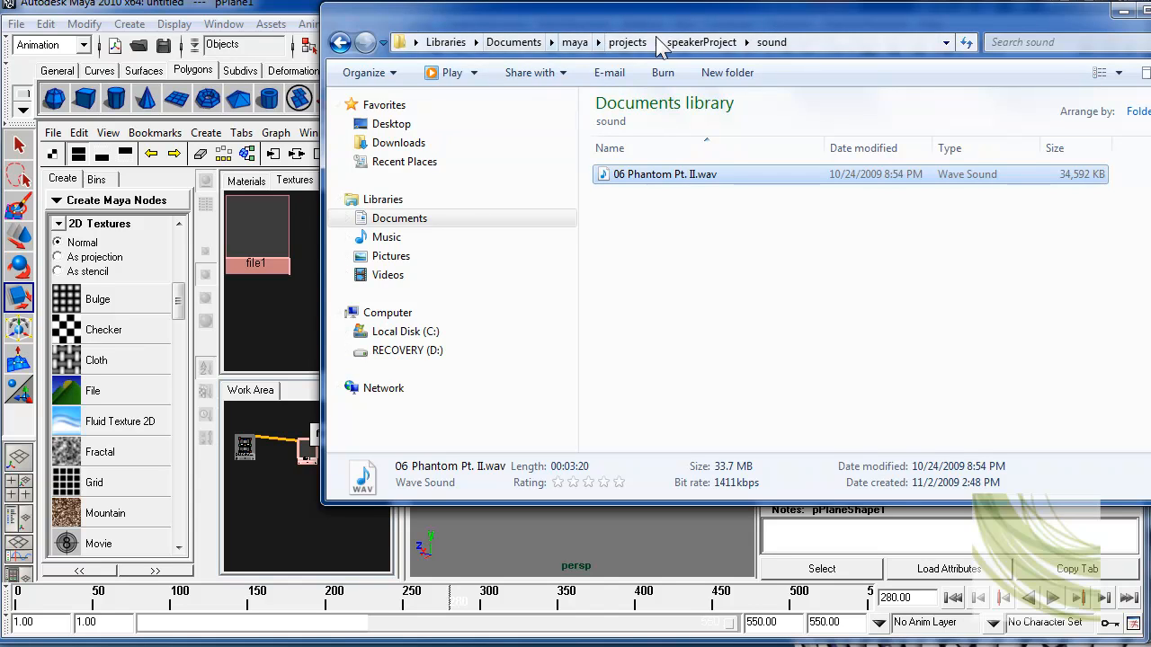
drag(670, 184, 205, 604)
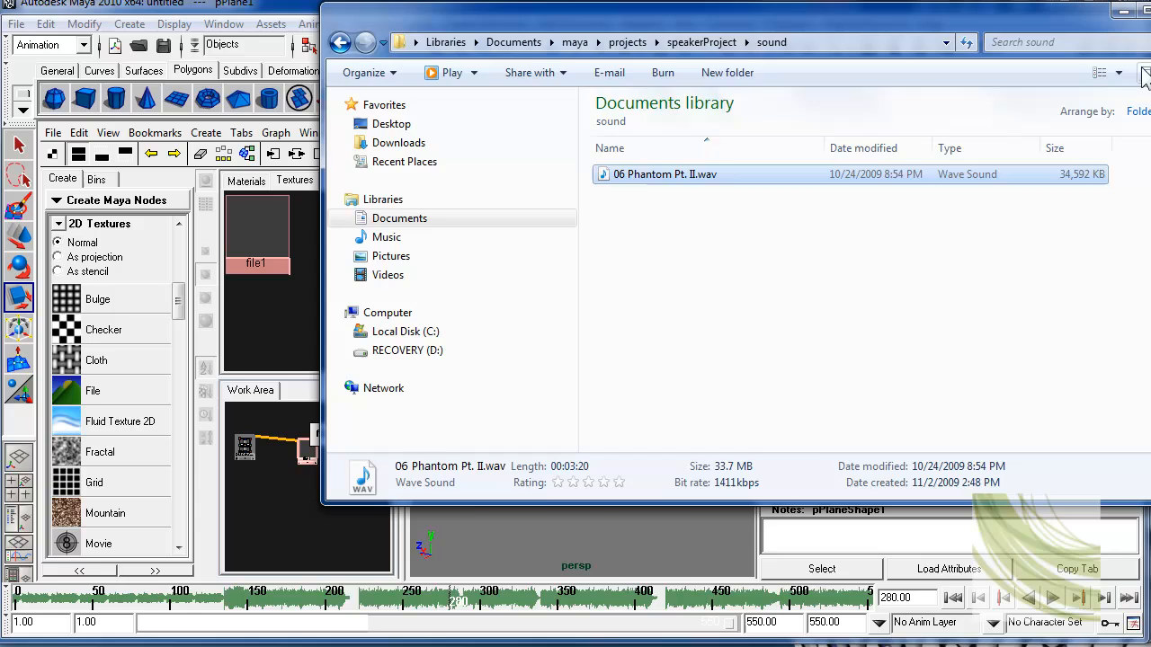
click(1124, 11)
drag(139, 596, 15, 601)
alt+drag(555, 318, 604, 323)
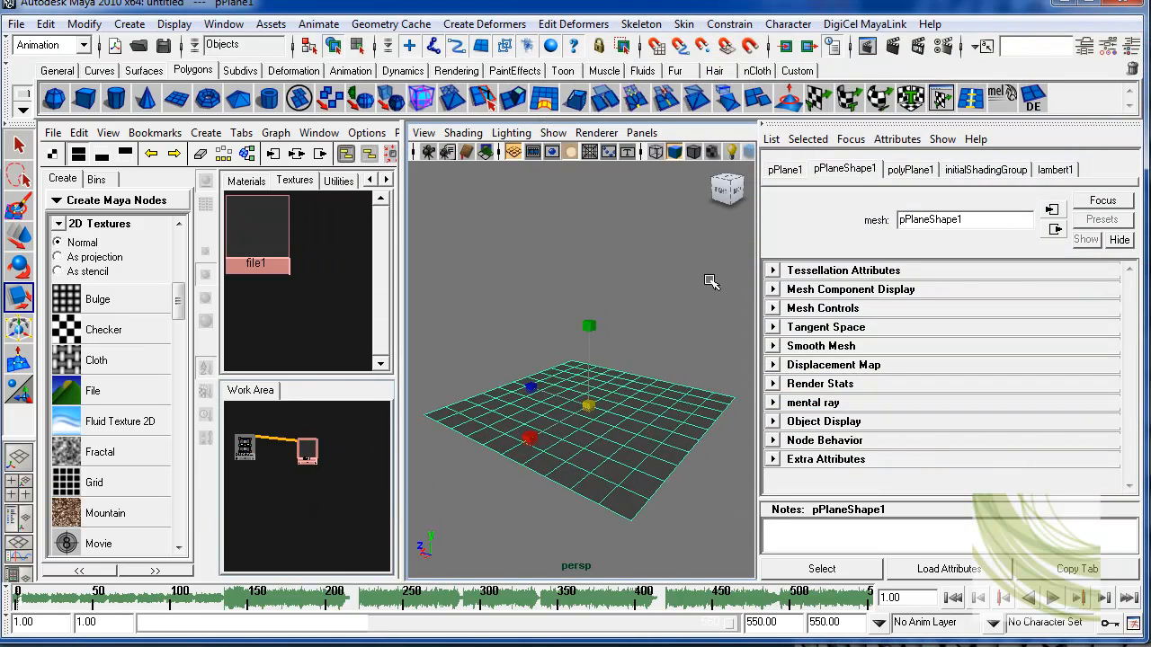
alt+drag(630, 360, 570, 332)
Step: Select the polygon plane and apply a displaceD deformer to it
click(306, 449)
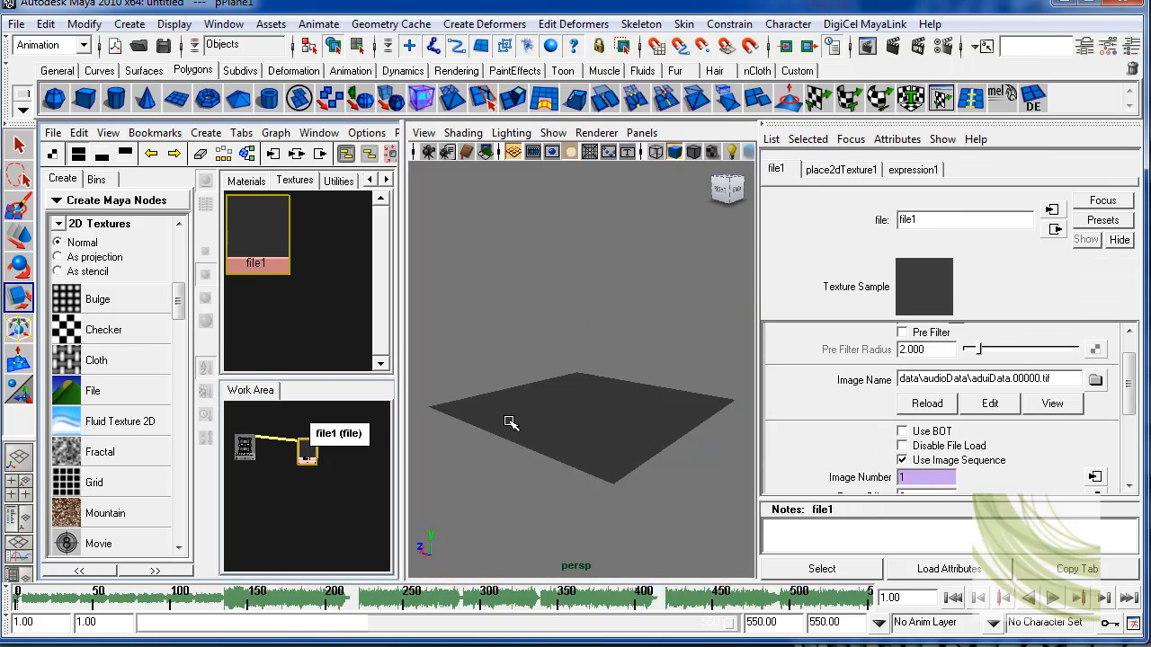
click(580, 415)
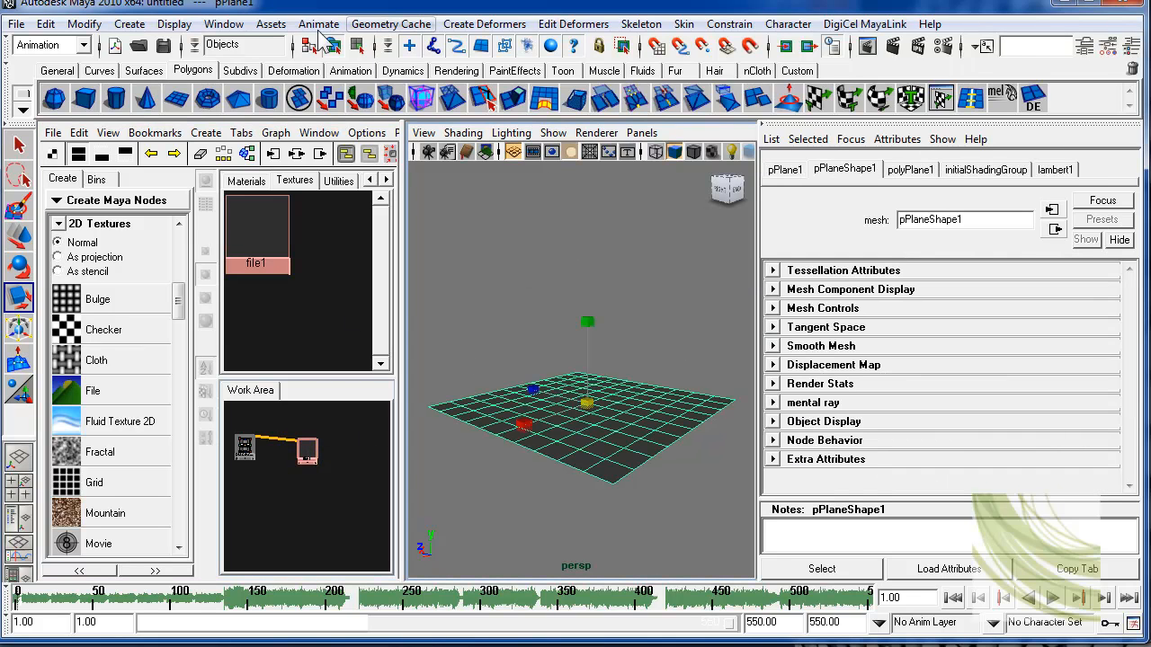
click(484, 25)
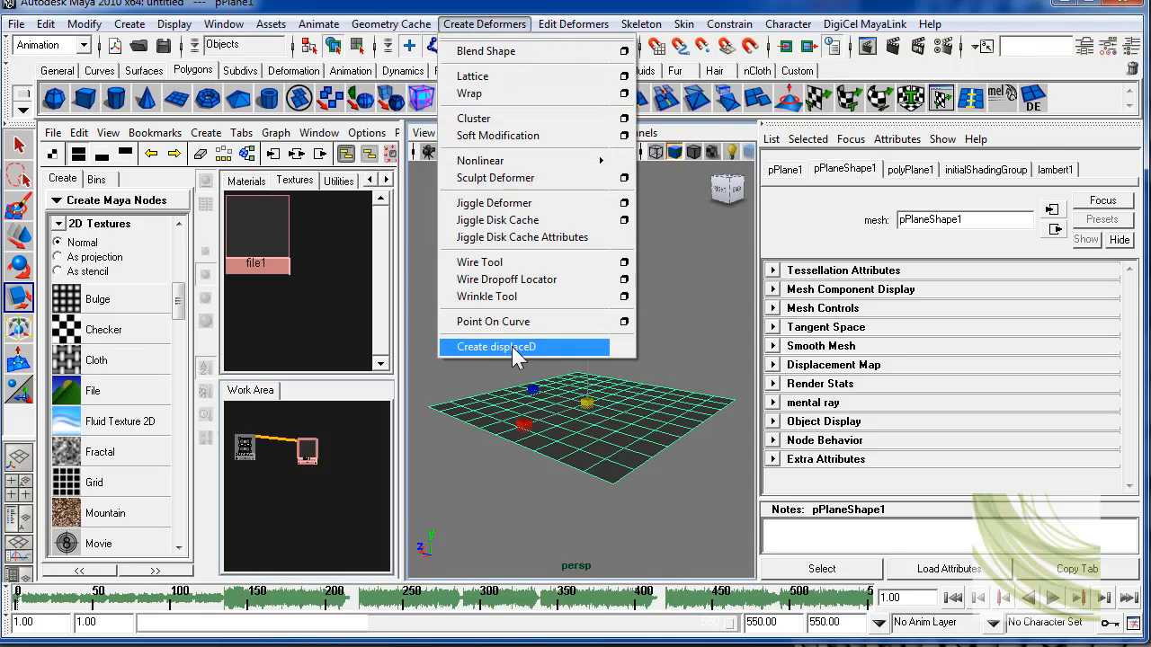
click(517, 349)
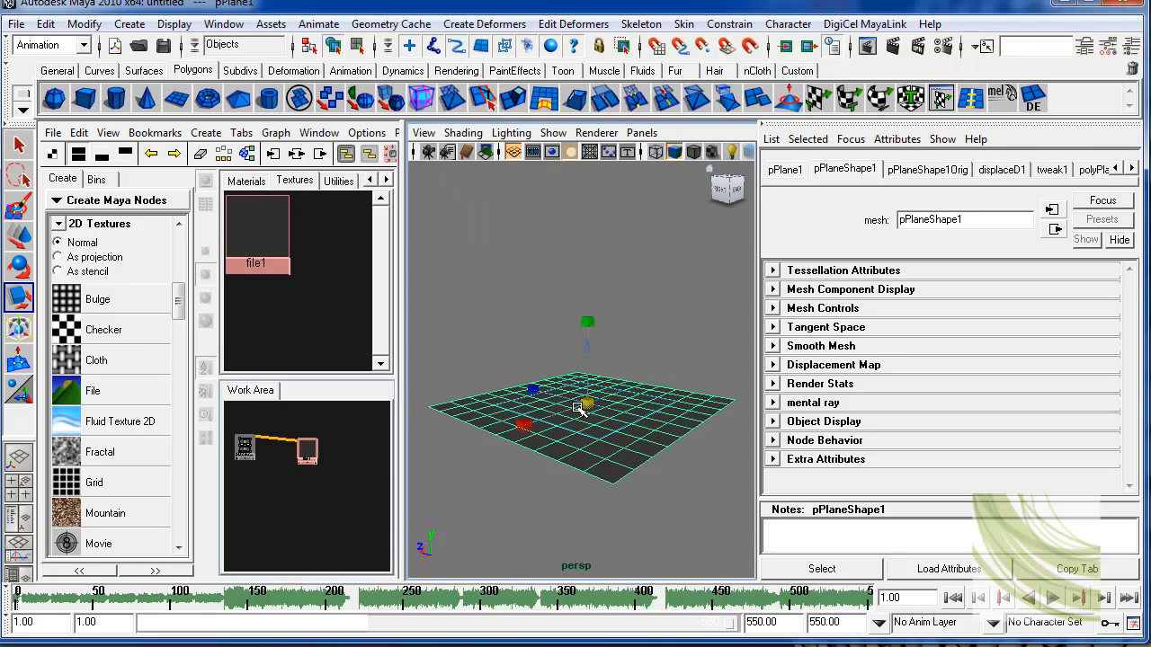
Step: Select the displaceD handle above the plane and show the displaceD1 deformer's attributes
key(q)
click(585, 353)
alt+drag(543, 340, 537, 304)
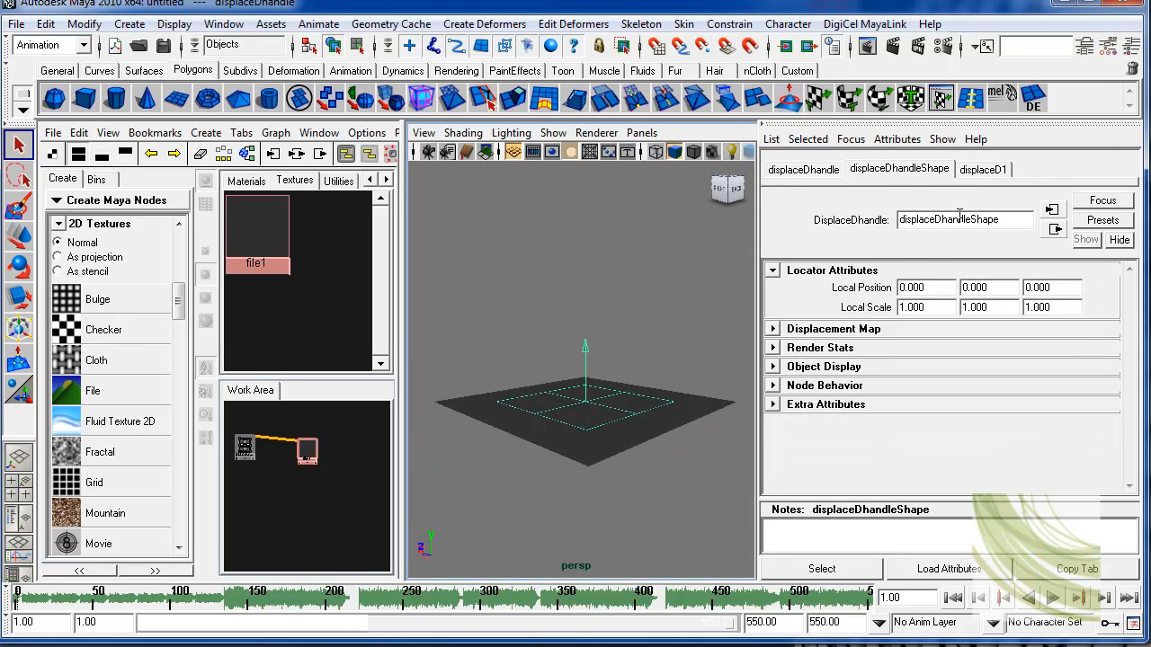
click(983, 172)
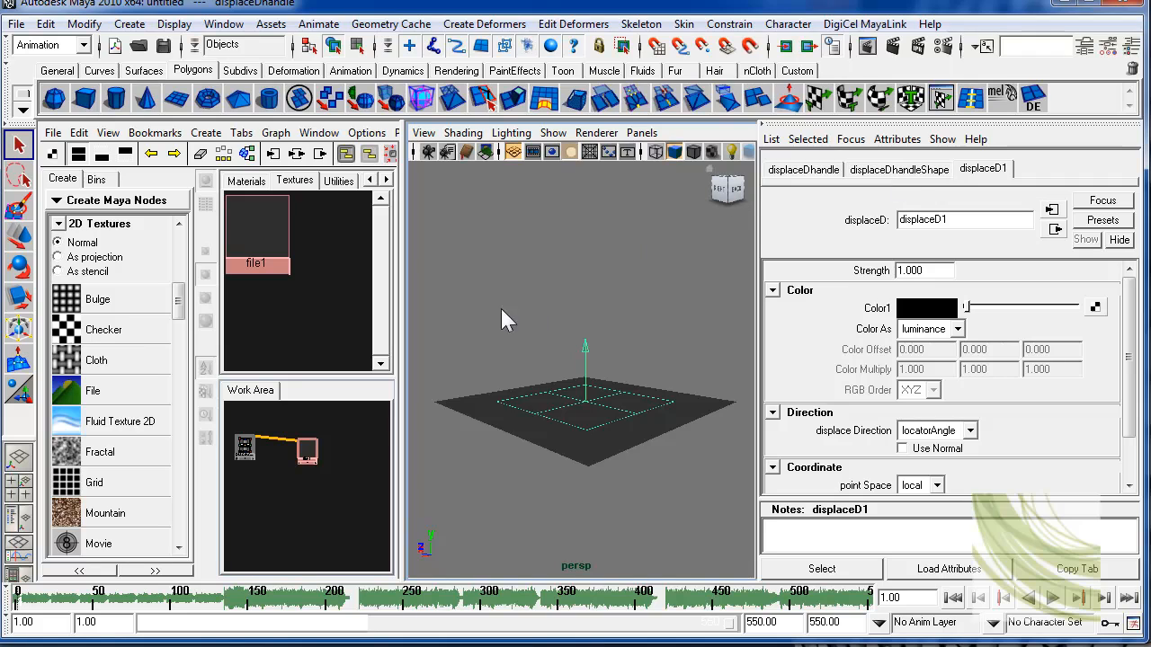
Step: Select the polygon plane, review its shape node attributes and return to the displaceD1 deformer's attributes
alt+drag(470, 316, 536, 364)
click(915, 174)
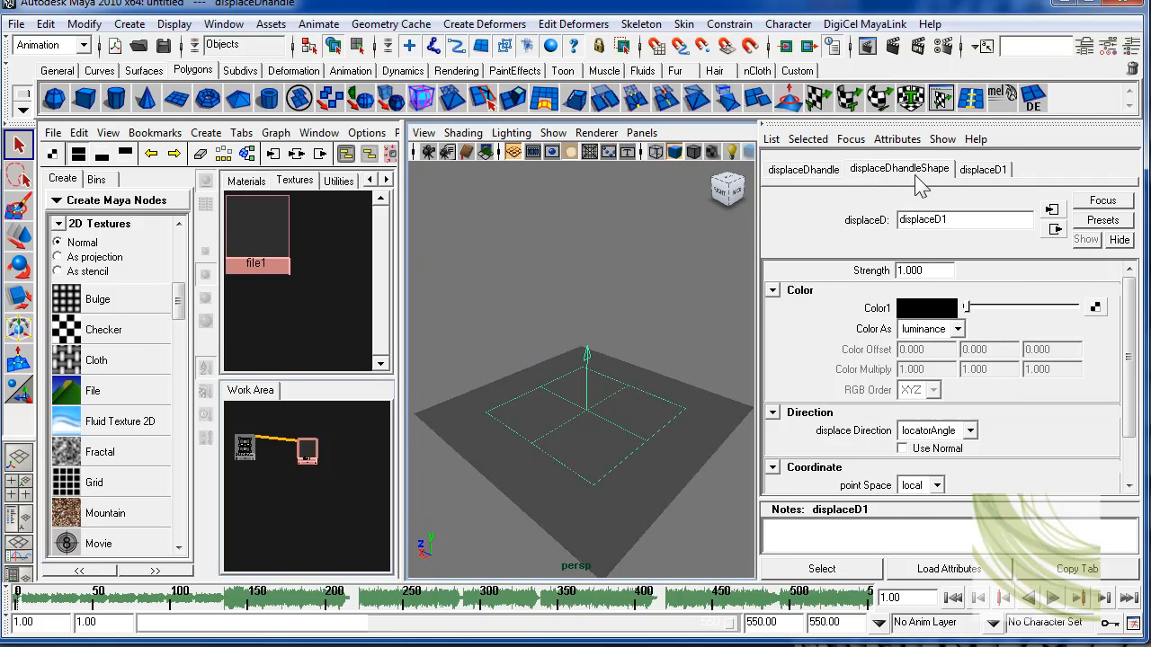
click(983, 171)
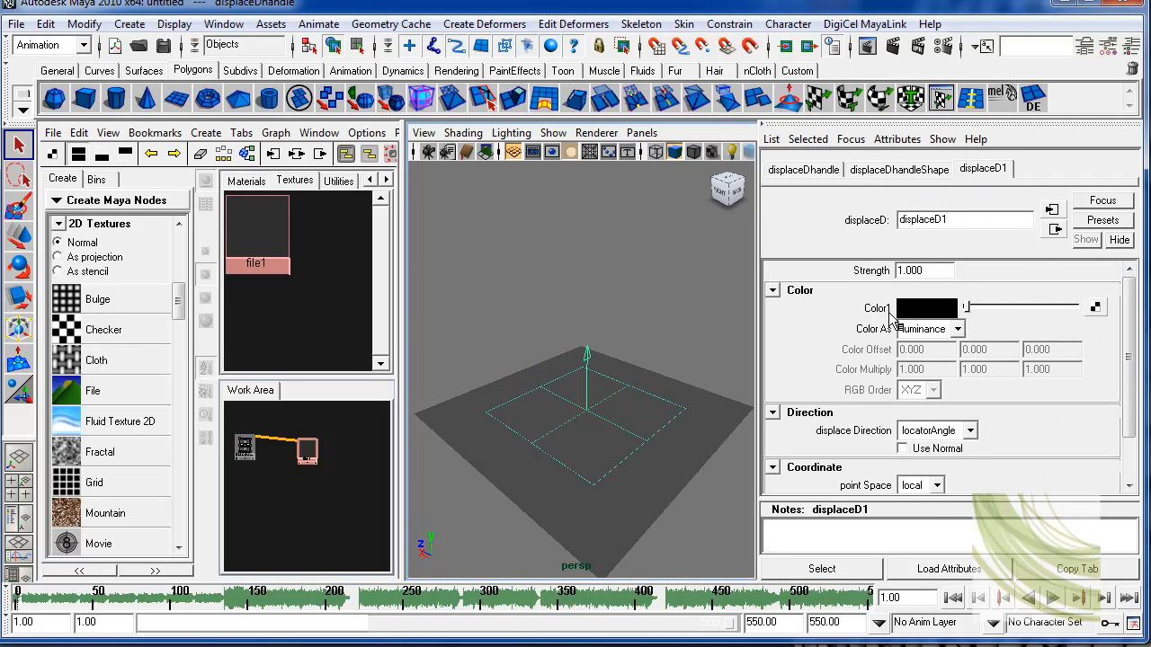
click(644, 454)
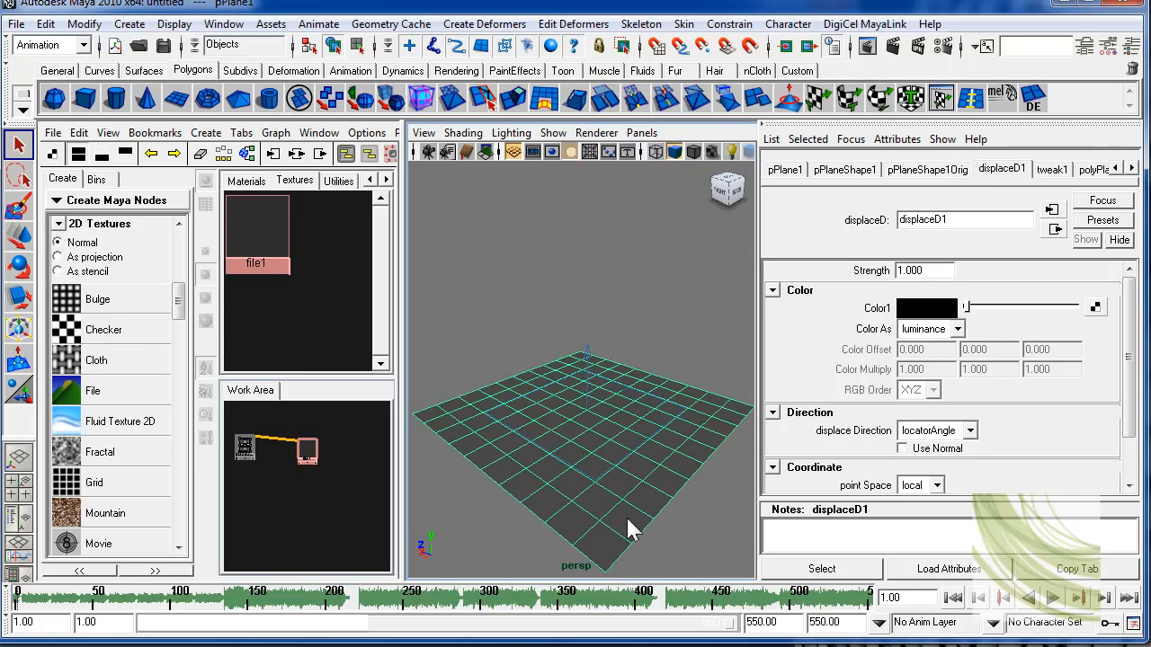
click(929, 170)
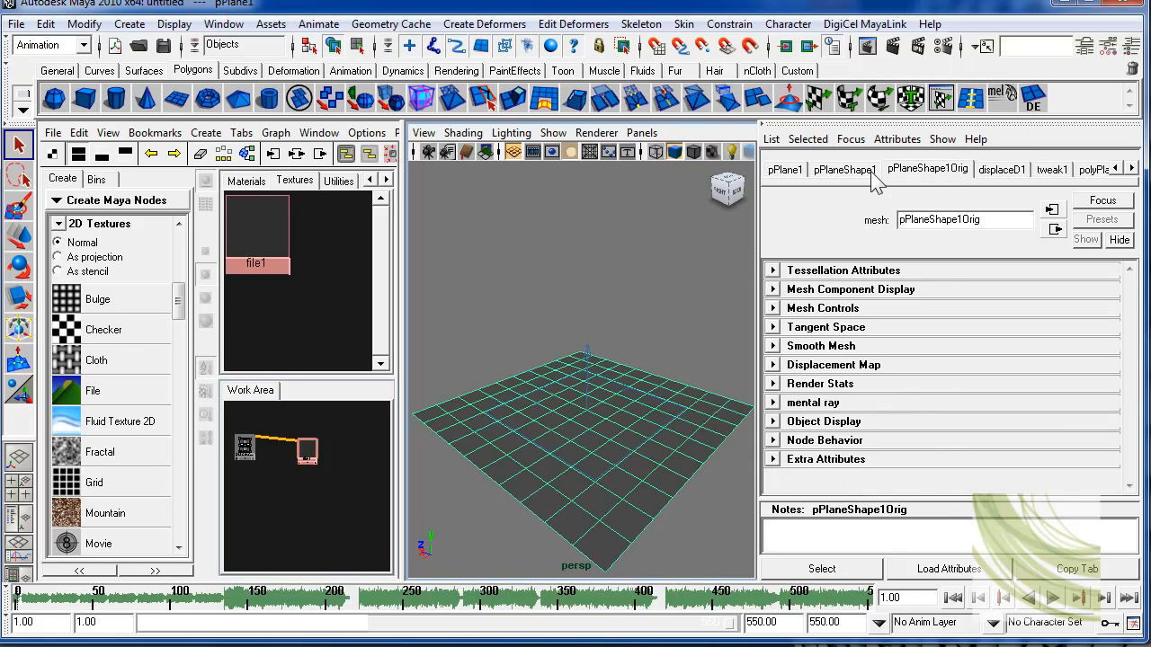
click(845, 170)
click(1010, 173)
Step: Try brightening displaceD1's Color1 to test how it displaces the plane, and return the color to black
mouse_move(601, 382)
alt+mouse_down()
mouse_move(588, 321)
mouse_move(632, 395)
mouse_move(575, 407)
mouse_move(599, 388)
alt+mouse_up()
mouse_move(973, 306)
mouse_down()
mouse_move(1041, 308)
mouse_move(966, 308)
mouse_up()
alt+drag(552, 390, 569, 421)
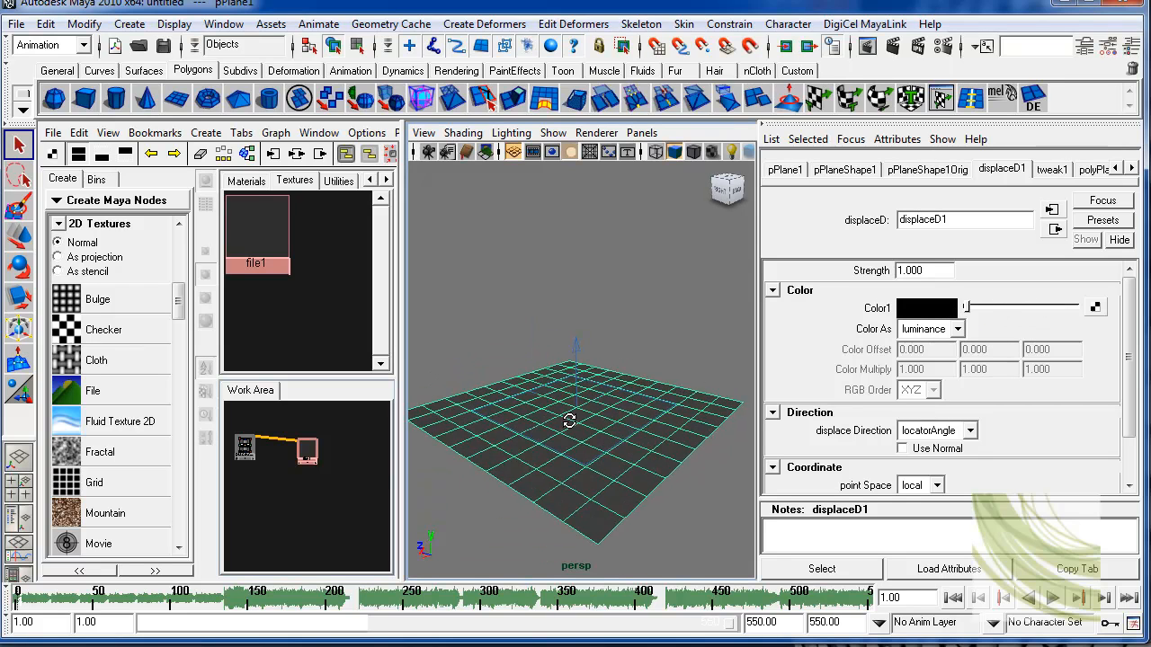
drag(985, 306, 935, 315)
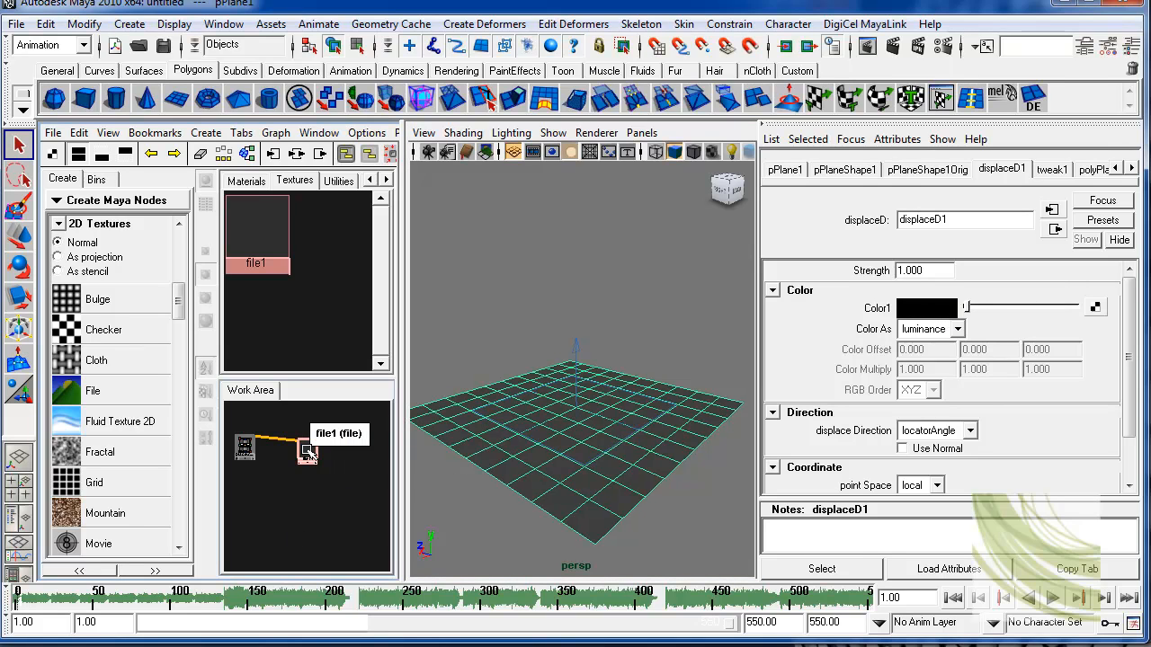
Step: Connect the file1 texture to displaceD1's Color1 attribute
middle_drag(307, 452, 838, 320)
alt+right_drag(649, 394, 615, 403)
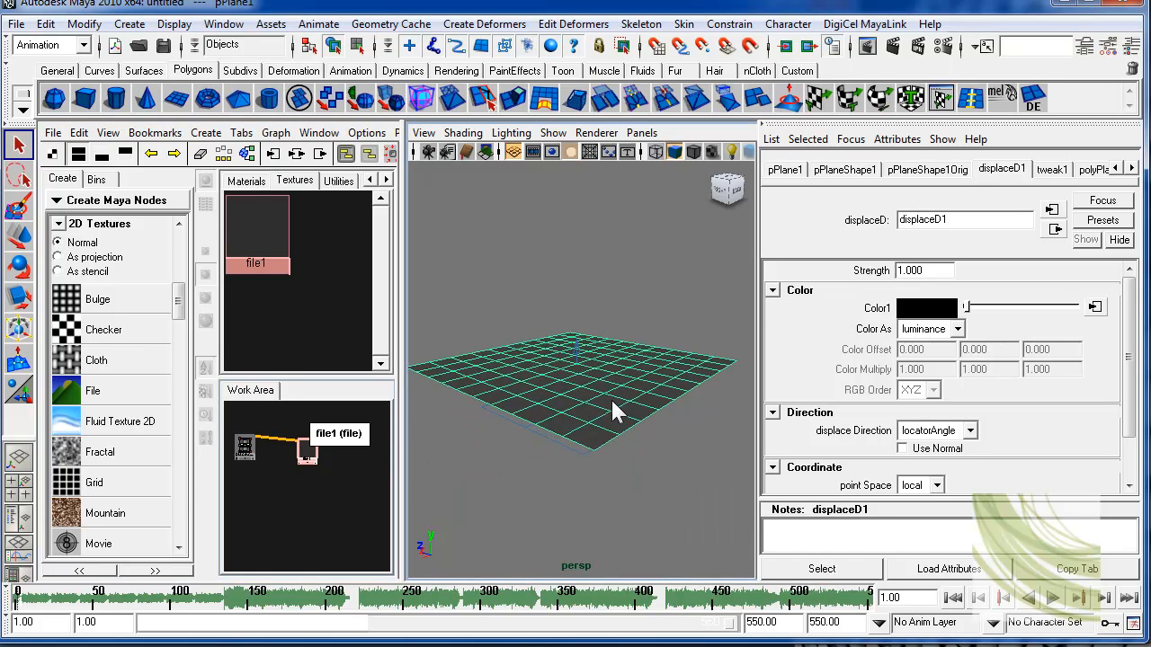
Step: Play the animation to check how the file1 sequence moves the plane, and rewind to the first frame
key(alt+v)
key(alt+v)
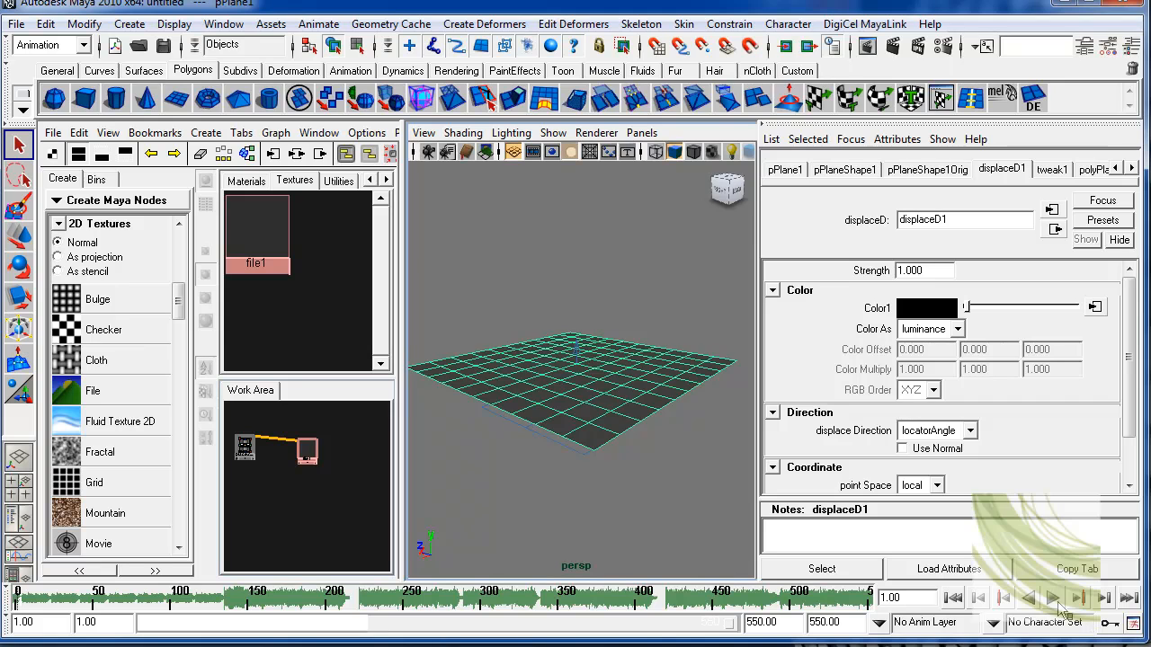
click(1060, 604)
mouse_move(557, 319)
alt+mouse_down()
mouse_move(566, 310)
mouse_move(556, 311)
alt+mouse_up()
scroll(651, 300, up, 1)
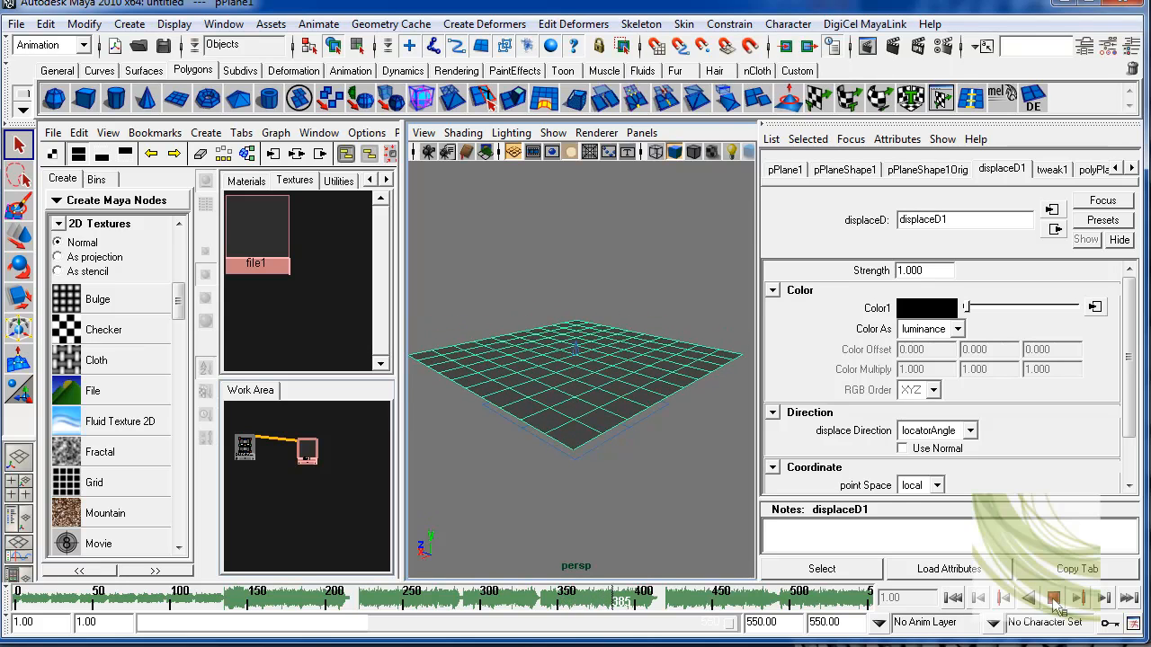
click(1054, 599)
click(957, 598)
alt+right_drag(564, 418, 612, 422)
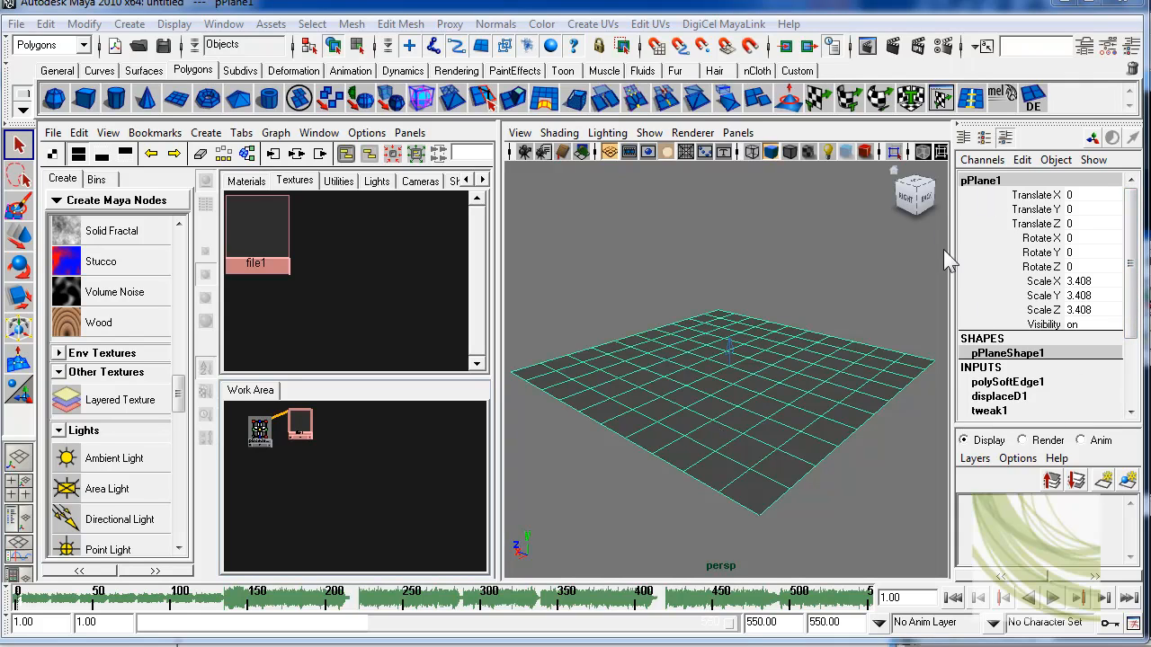
Step: Set polyPlane1's Subdivisions Width and Subdivisions Height to 40
drag(1128, 254, 1132, 284)
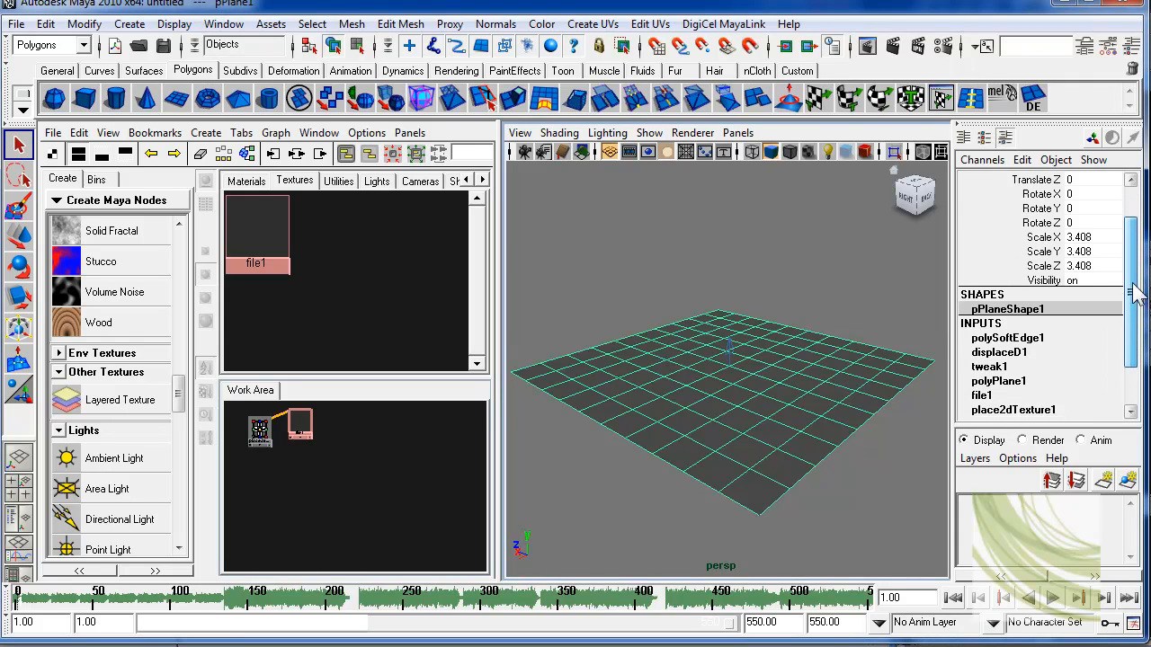
click(1017, 386)
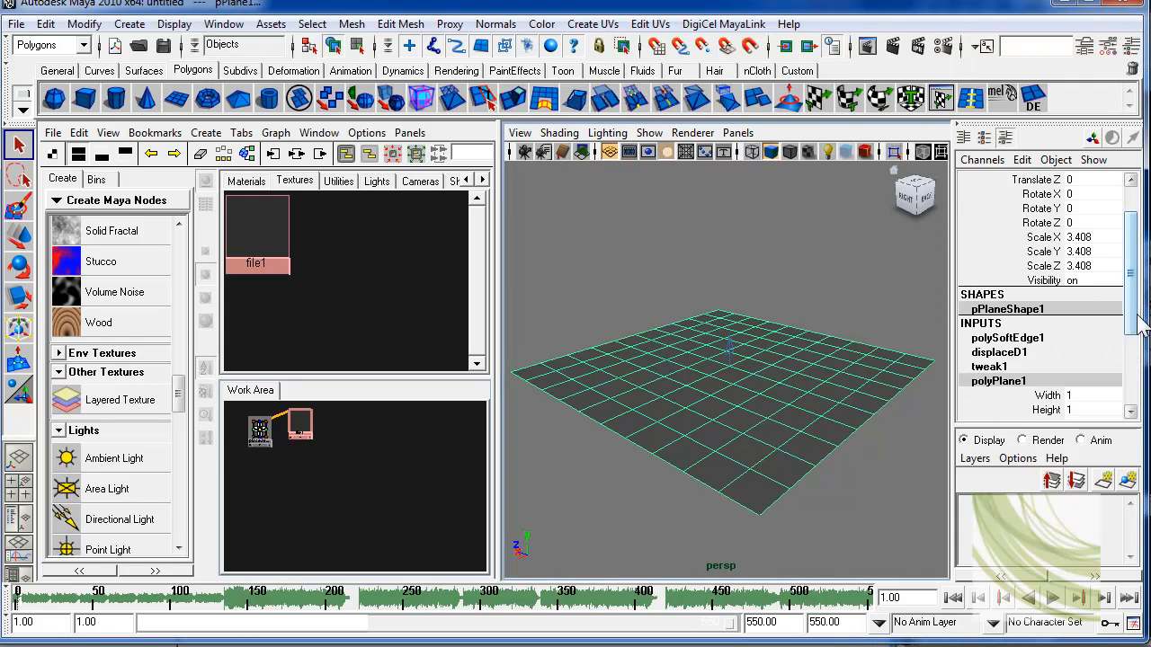
scroll(1097, 378, down, 3)
click(1097, 373)
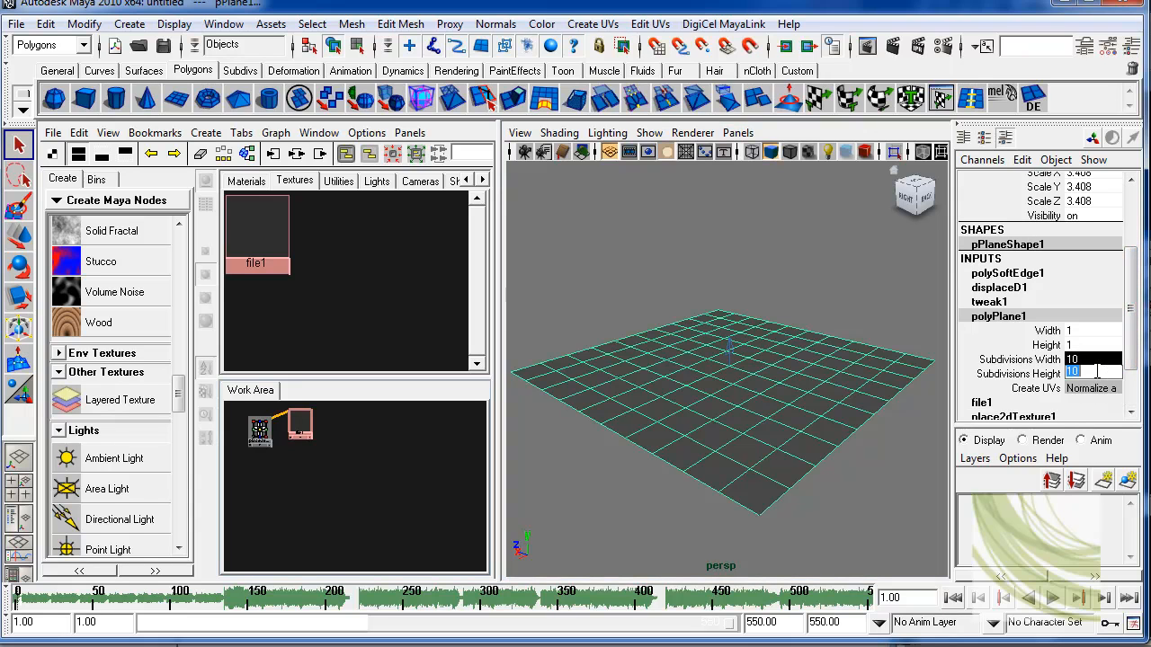
text(40)
key(Return)
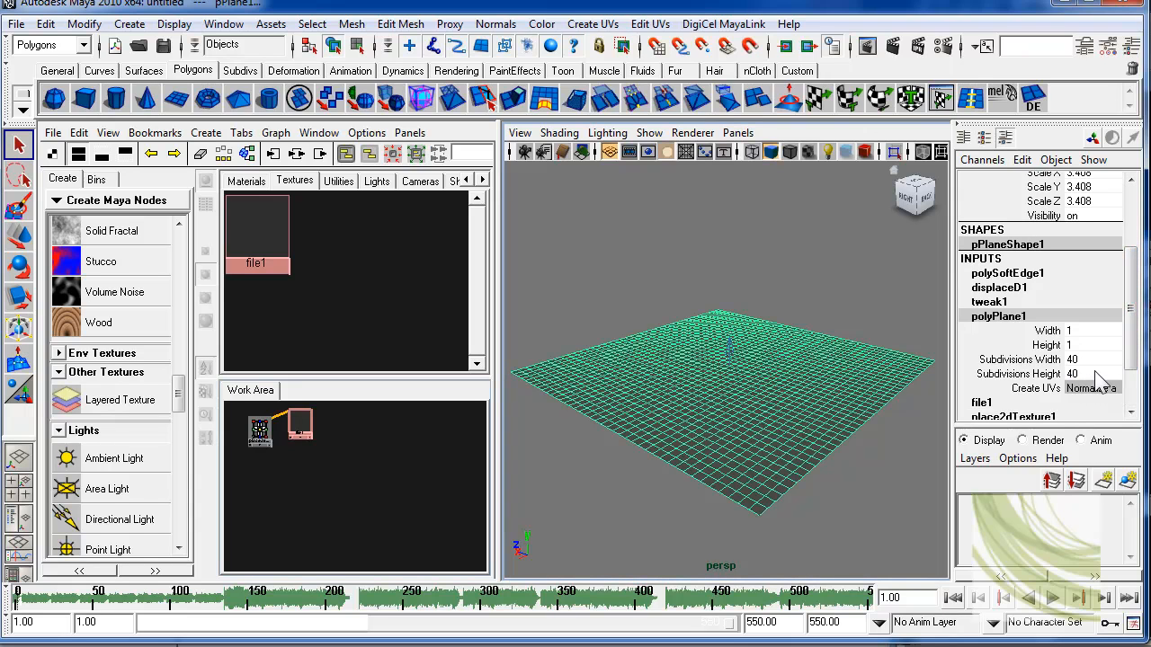
Step: Scrub through the early frames and examine the subdivided plane's displacement from several angles
alt+right_drag(635, 363, 692, 378)
alt+drag(692, 378, 718, 351)
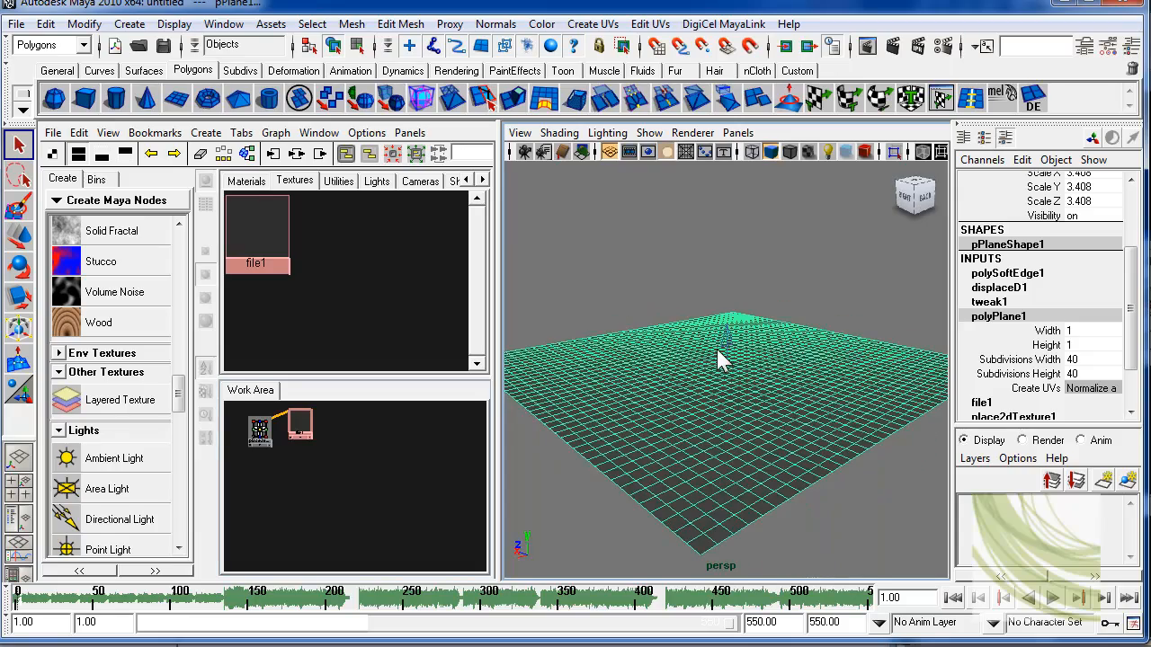
mouse_move(802, 300)
alt+mouse_down()
mouse_move(799, 290)
mouse_move(784, 310)
alt+mouse_up()
alt+right_drag(784, 310, 733, 321)
drag(88, 600, 14, 600)
alt+right_drag(632, 446, 721, 480)
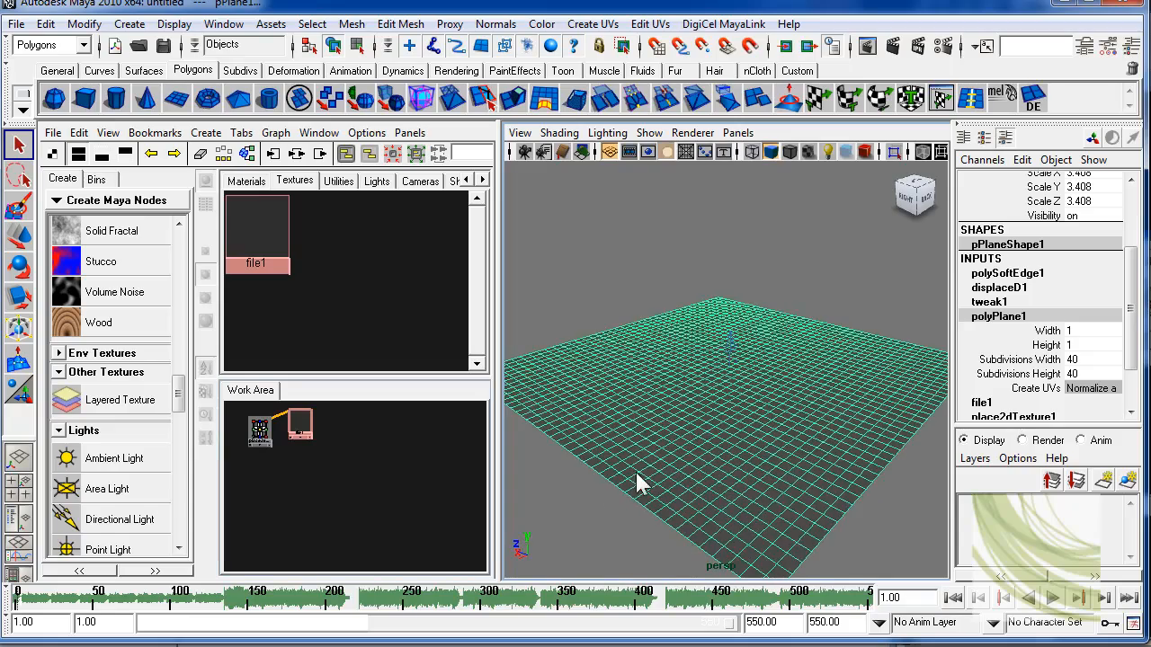
alt+drag(638, 474, 678, 458)
alt+right_drag(678, 458, 637, 423)
alt+drag(637, 423, 644, 421)
alt+right_drag(638, 356, 708, 353)
alt+drag(709, 353, 733, 340)
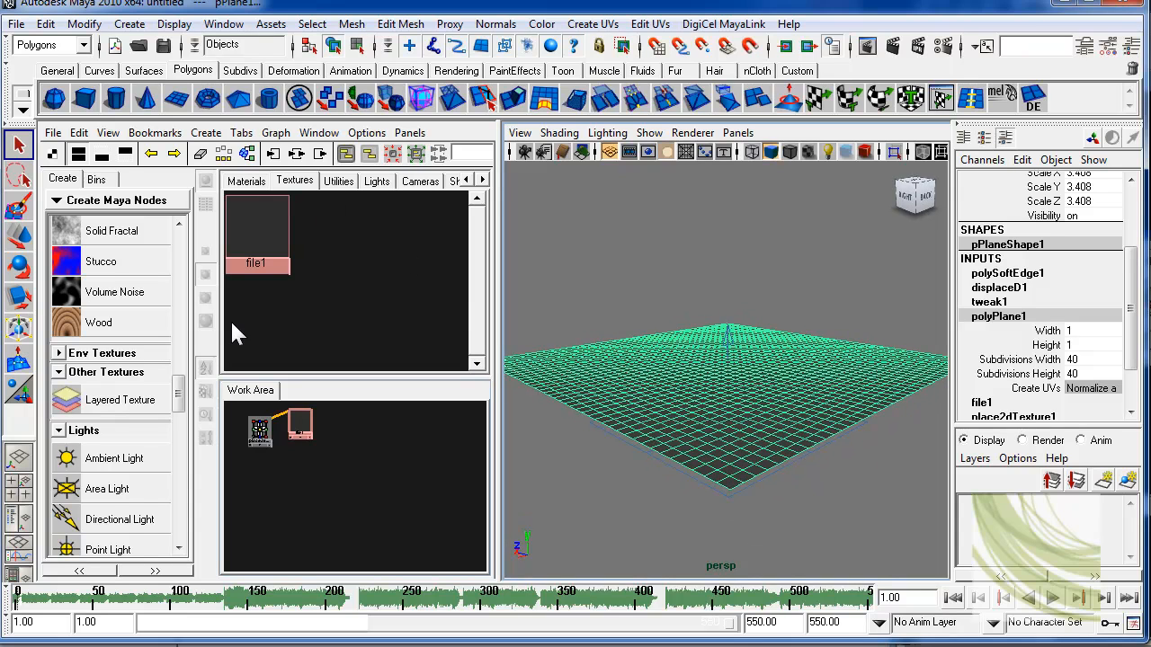
Step: Create a Bulge 2D texture and separate its nodes from the file1 nodes in the work area
drag(180, 385, 179, 292)
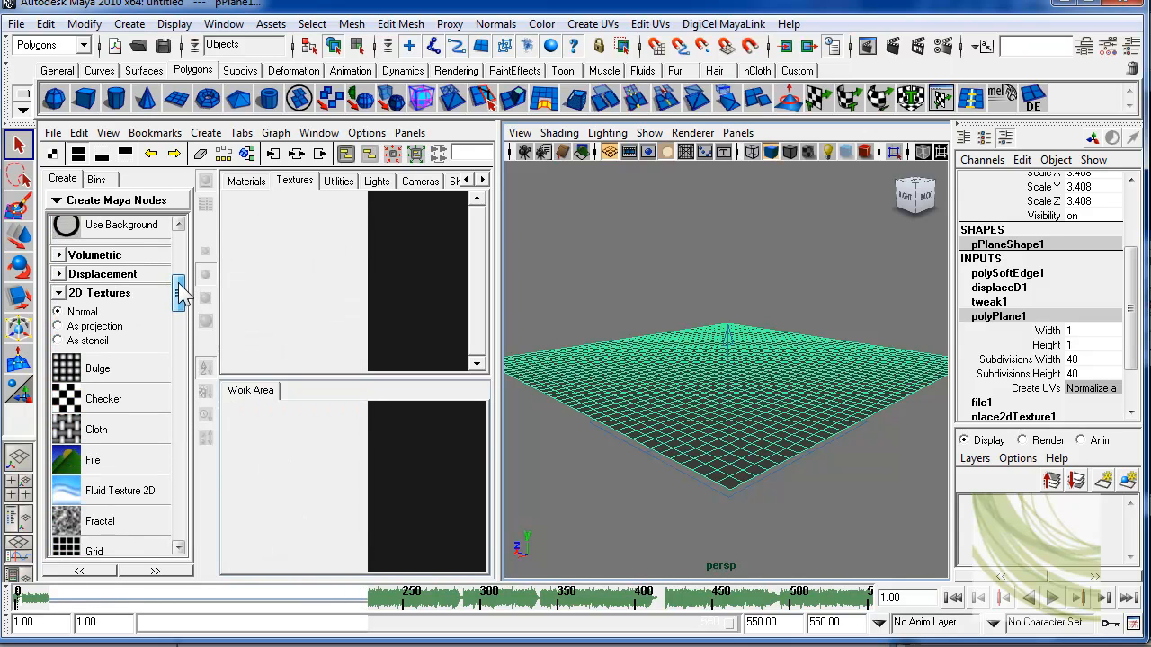
click(69, 371)
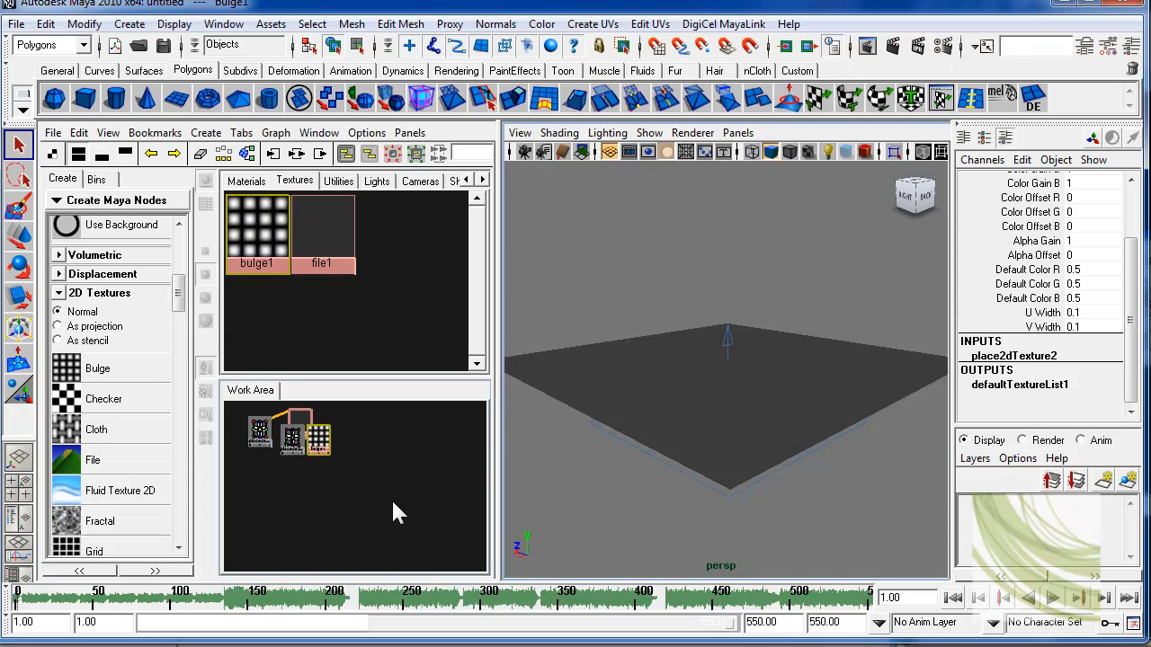
drag(293, 445, 320, 432)
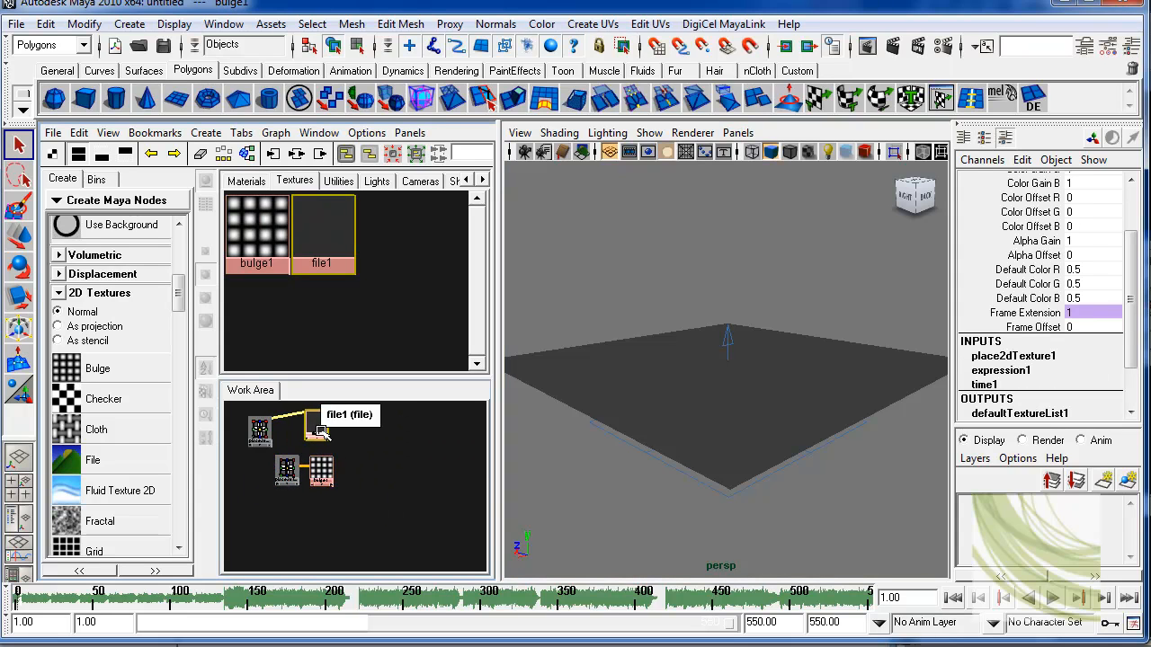
Step: Select the displaceD handle and connect the bulge1 texture to displaceD1's Color1 in place of file1
click(728, 339)
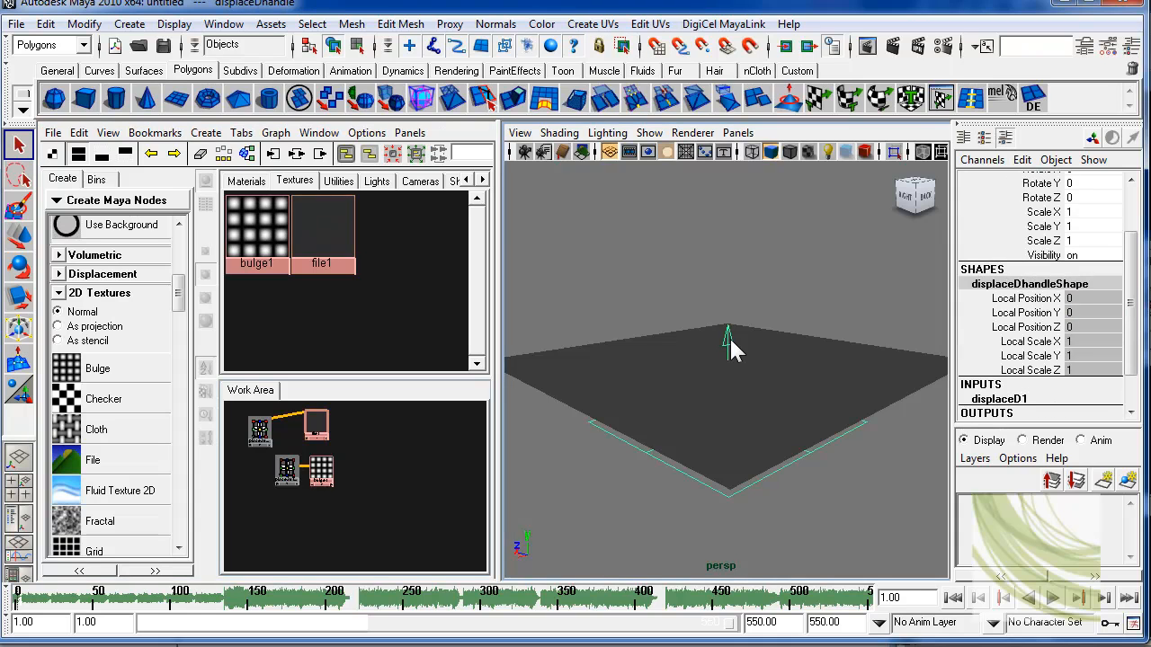
key(ctrl+a)
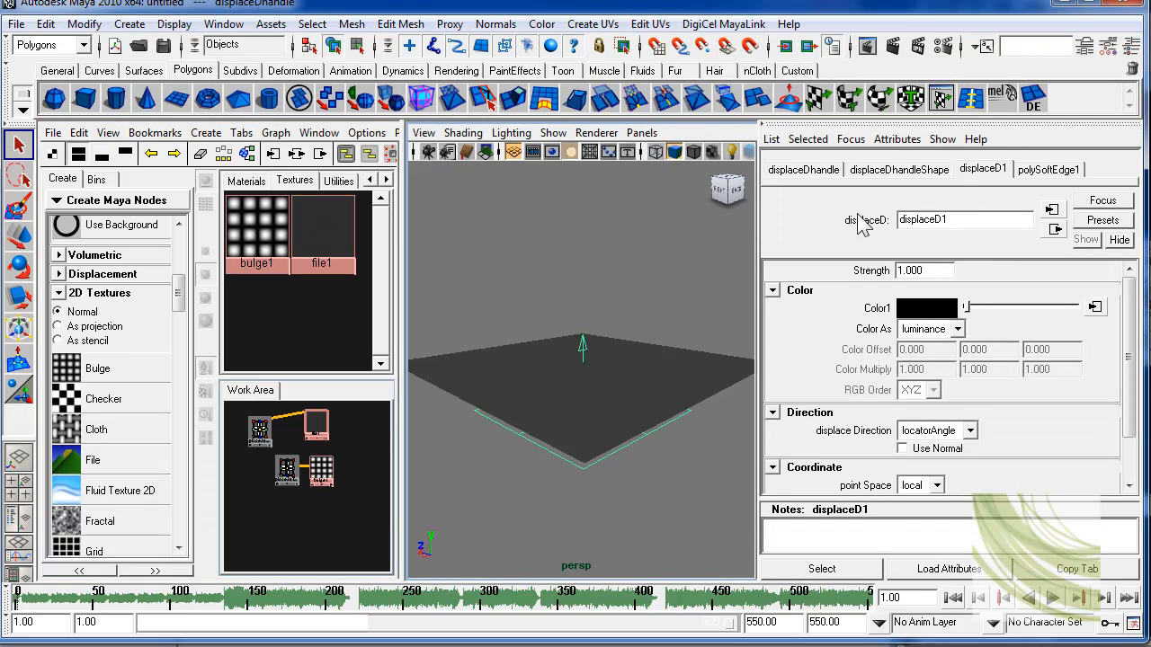
key(ctrl+a)
key(ctrl+a)
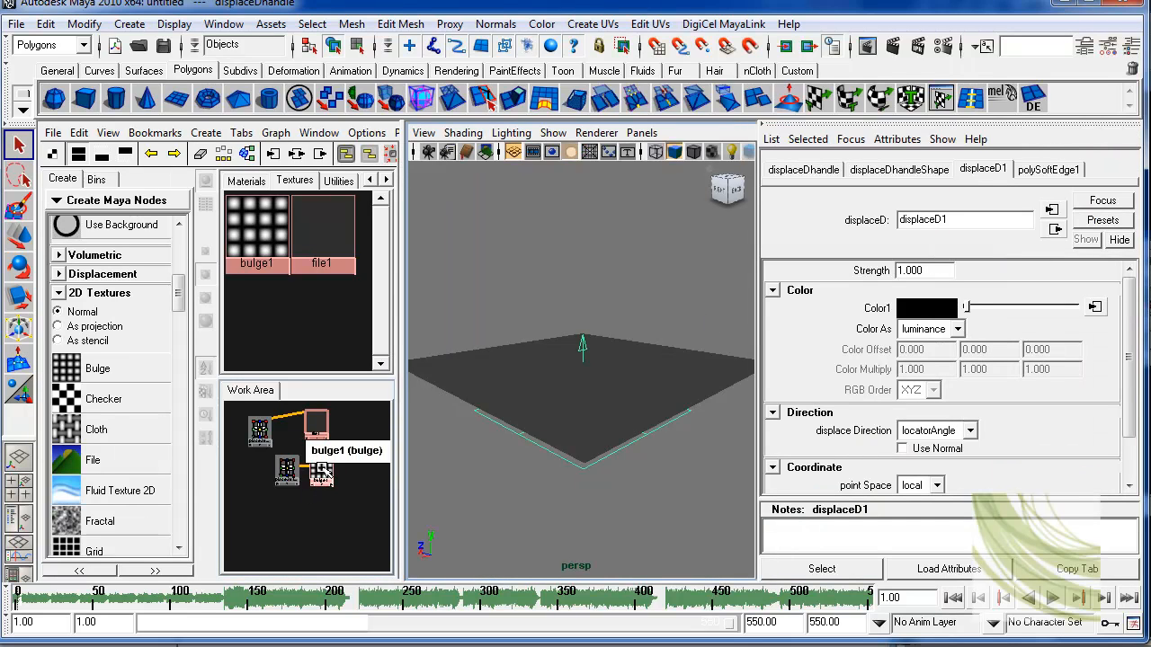
middle_drag(325, 471, 884, 315)
alt+drag(616, 348, 589, 371)
Step: Try lowering bulge1's Color Gain to test its effect on the displacement, and return it to white
click(320, 470)
alt+drag(667, 365, 669, 368)
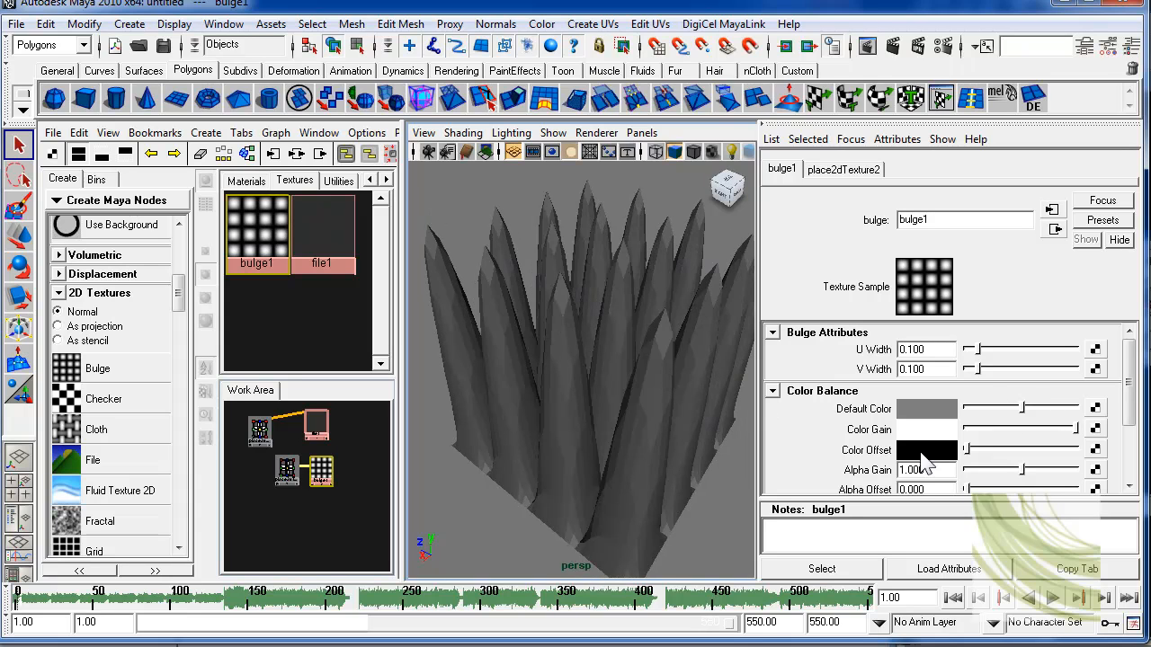
drag(989, 426, 1079, 426)
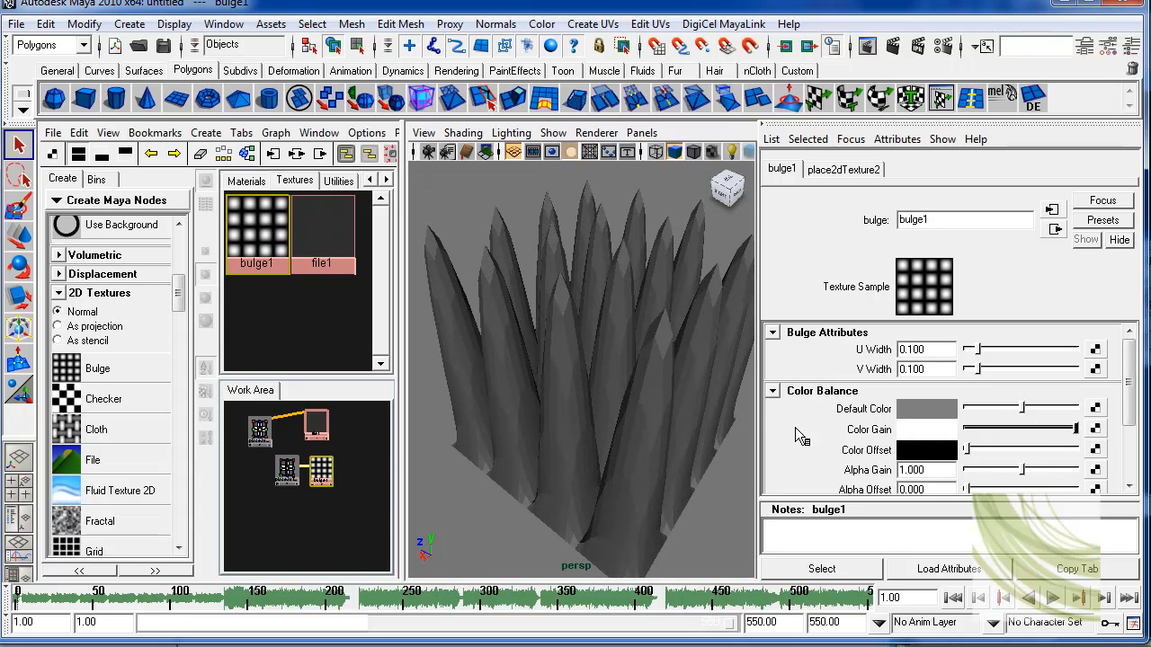
Step: Select the plane, try a displaceD1 Strength of 0.3, and restore the Strength to 1
click(616, 355)
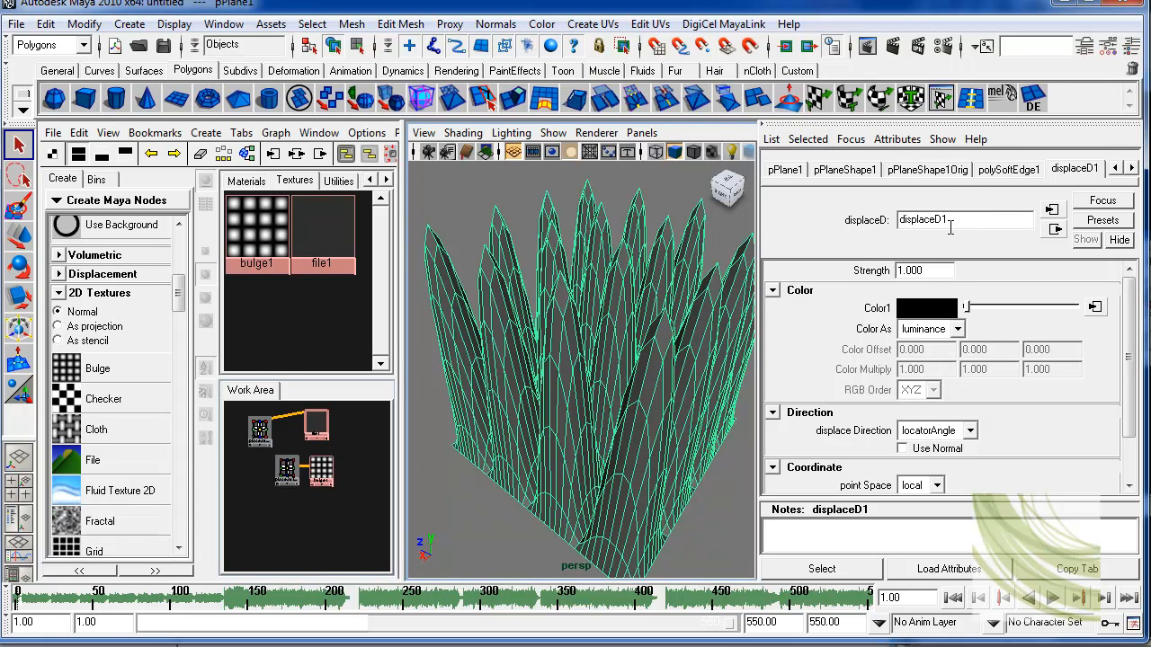
click(943, 270)
text(.3)
key(Return)
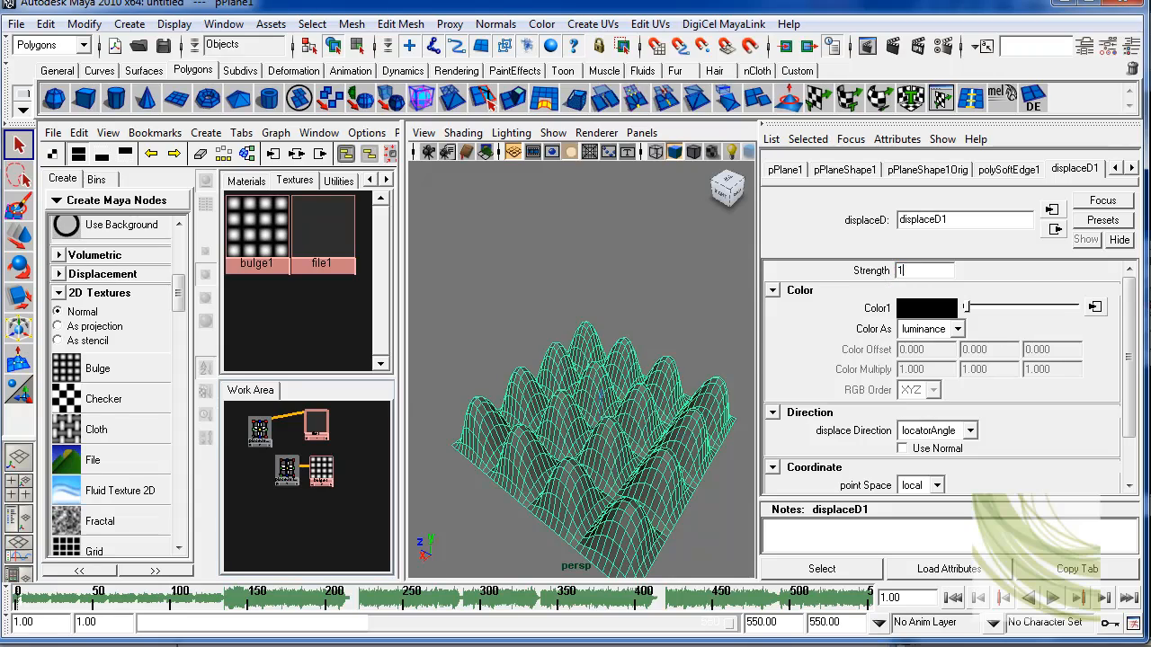
key(Return)
Step: Examine the spikes on the displaced plane from several angles and distances
scroll(639, 363, down, 4)
alt+drag(639, 363, 514, 382)
scroll(643, 356, up, 2)
scroll(648, 405, up, 2)
scroll(567, 392, down, 3)
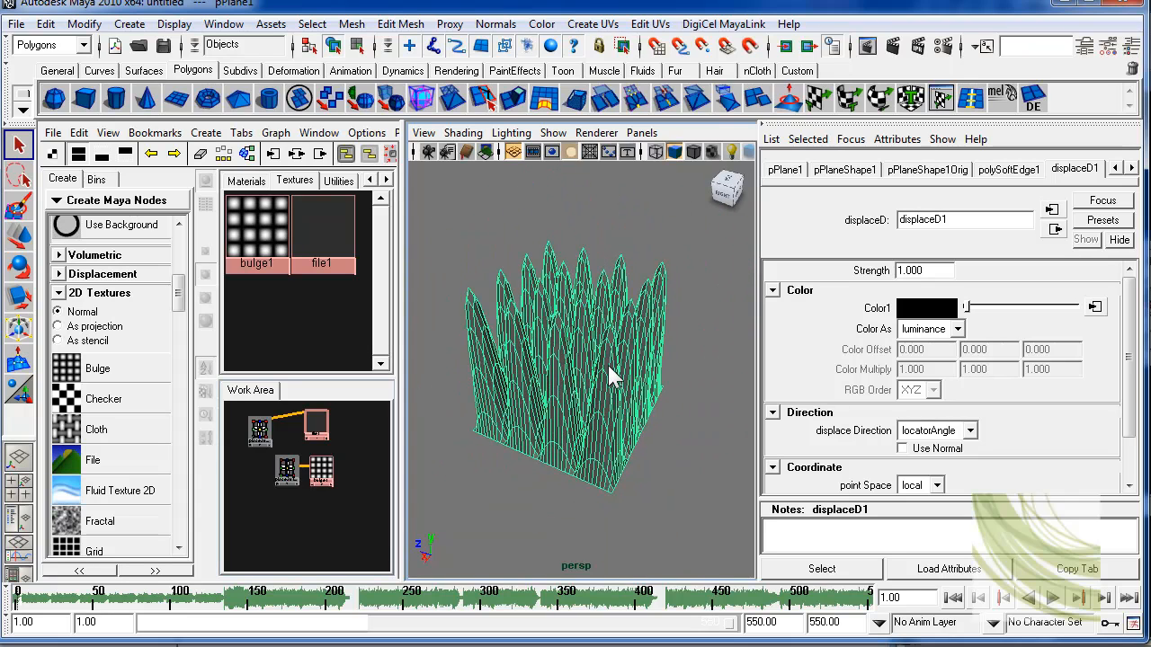
scroll(580, 412, up, 3)
alt+drag(580, 412, 454, 443)
alt+drag(537, 436, 562, 395)
Step: Set Repeat UV to 20 by 20 on bulge1's place2dTexture2 node
click(288, 468)
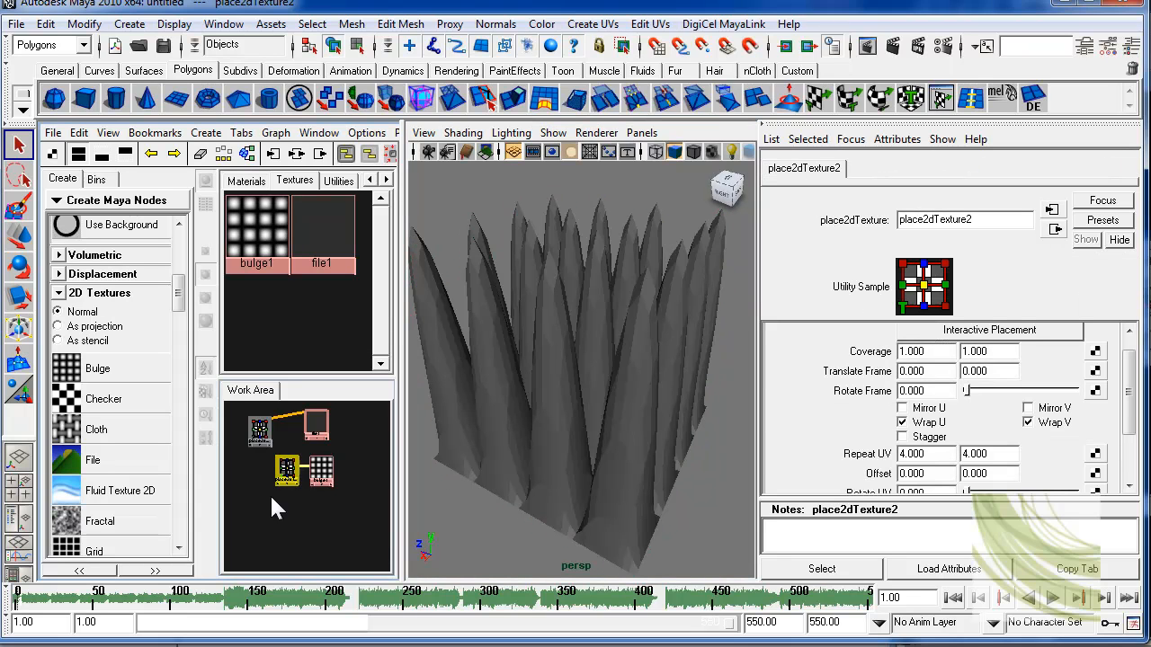
double_click(938, 454)
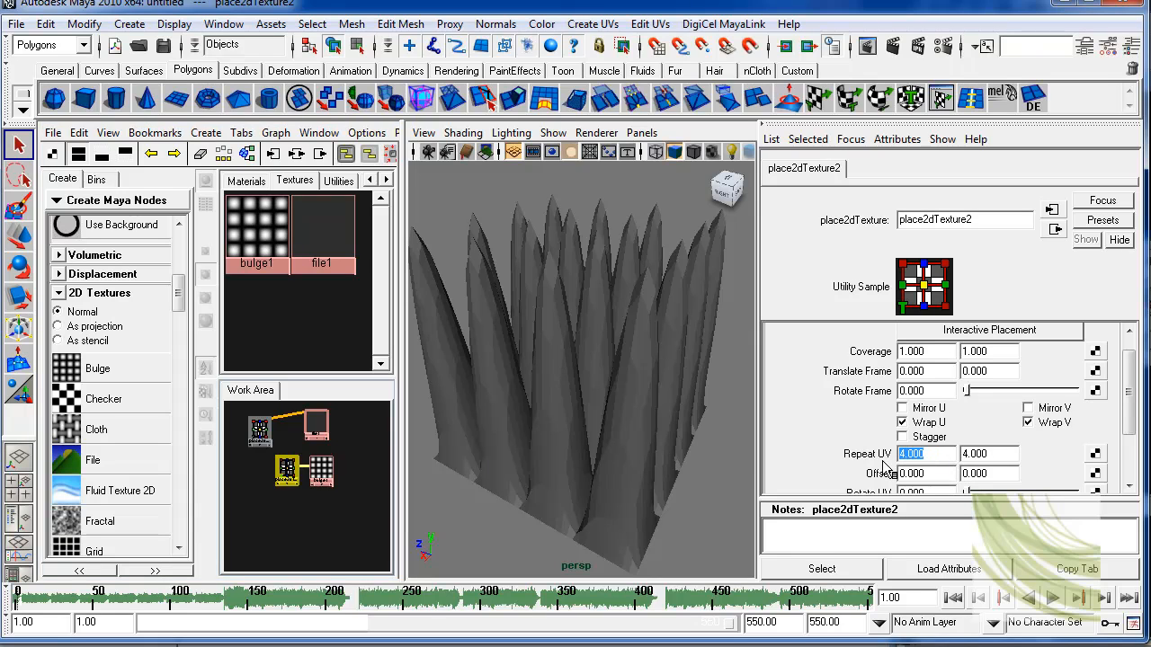
text(10)
key(Tab)
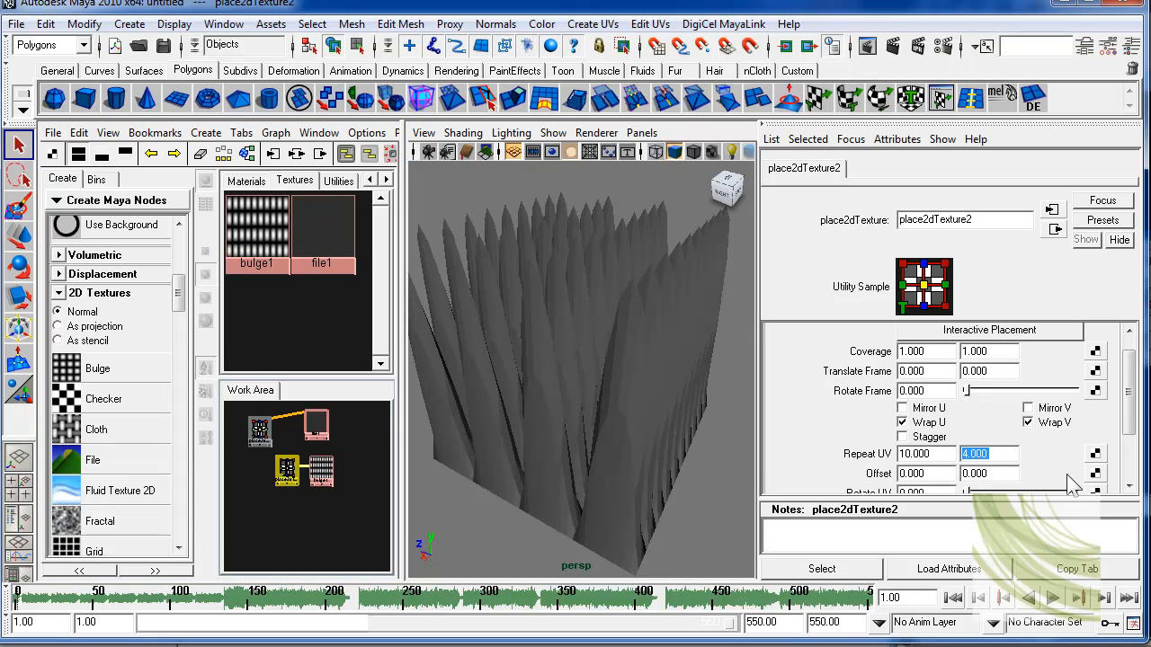
double_click(940, 453)
text(20)
key(Tab)
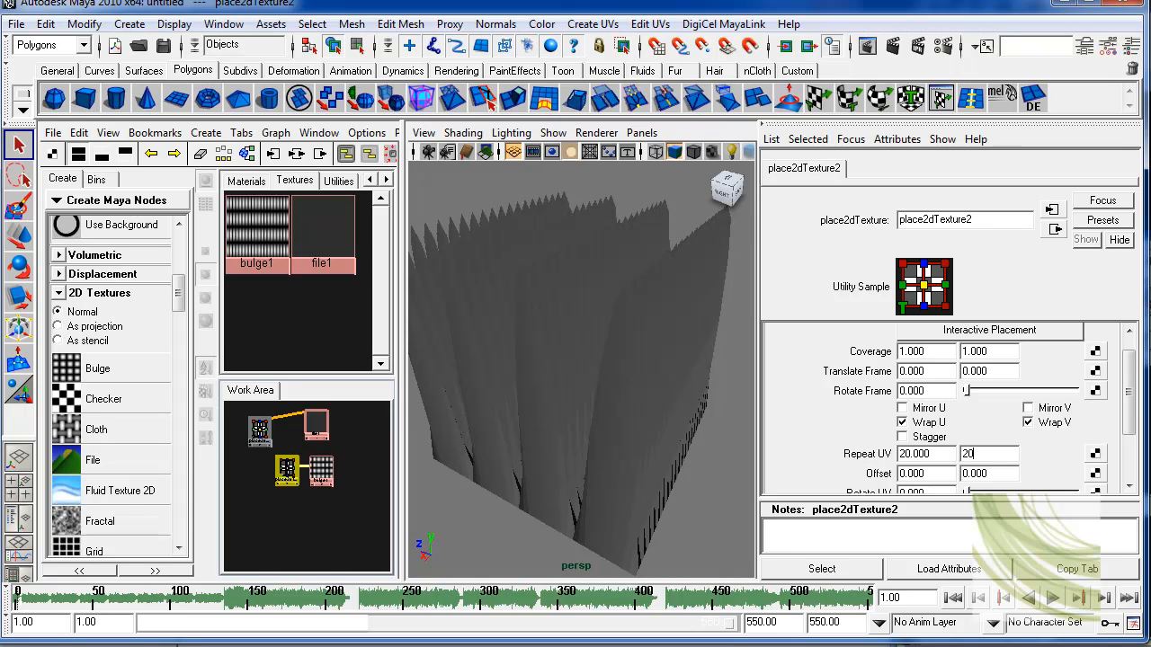
text(20)
key(Return)
Step: Harden the edges of the displaced plane and check its spikes
alt+drag(450, 362, 569, 311)
click(570, 312)
key(f)
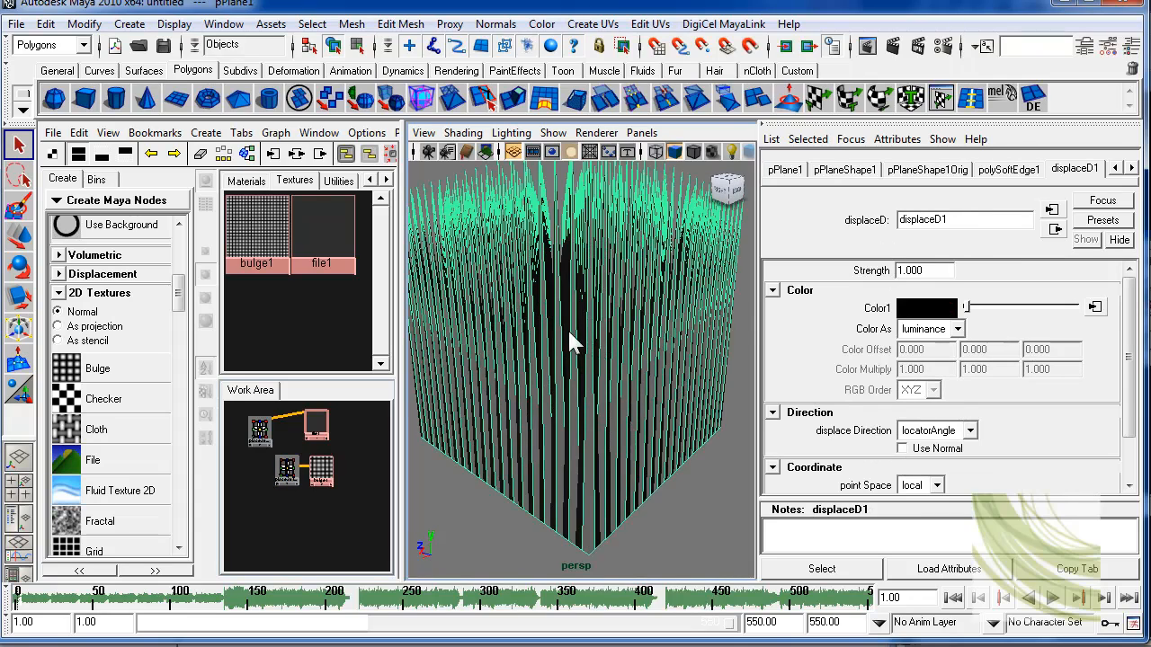
alt+drag(611, 216, 583, 292)
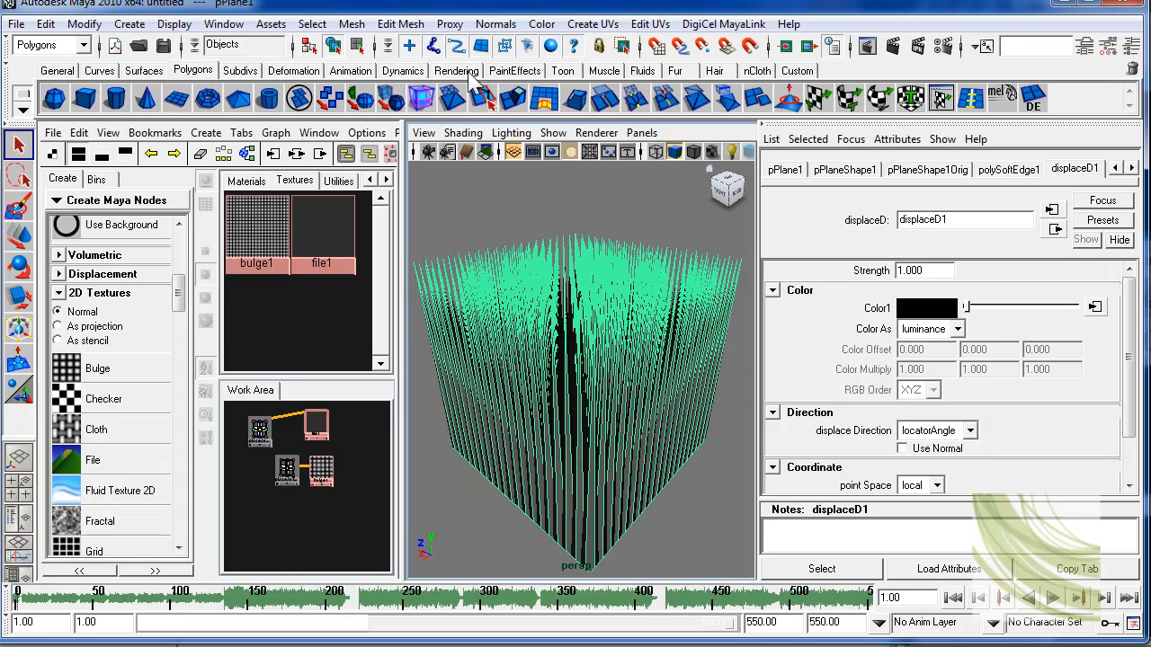
click(490, 25)
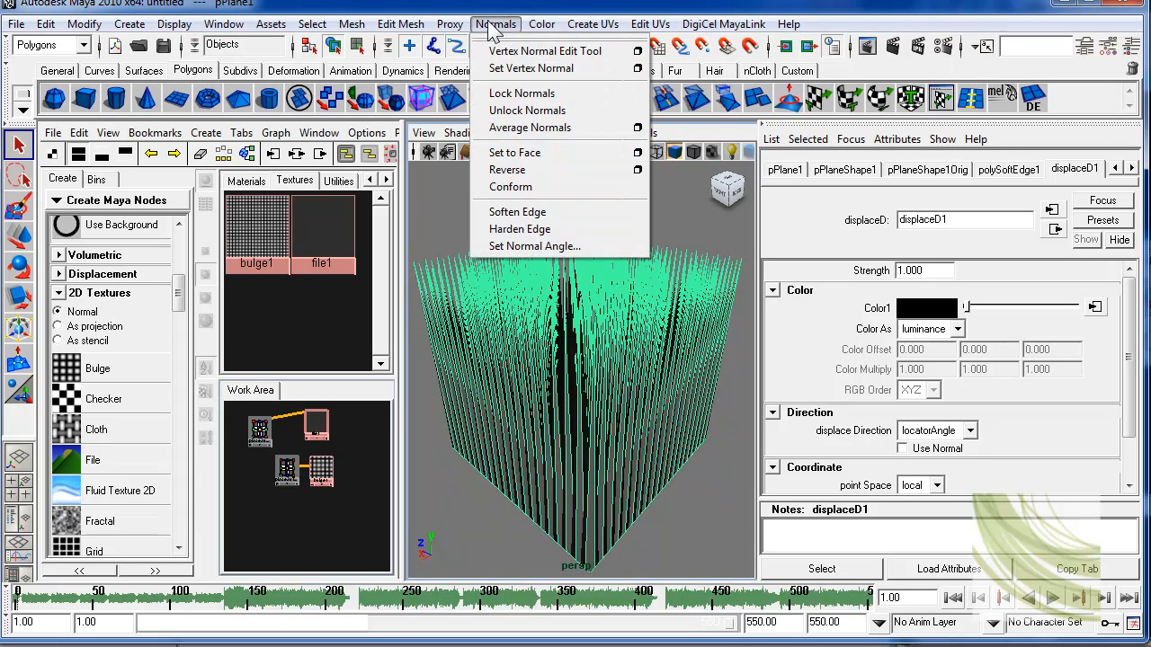
click(551, 227)
alt+drag(508, 256, 562, 375)
scroll(614, 267, down, 5)
click(569, 372)
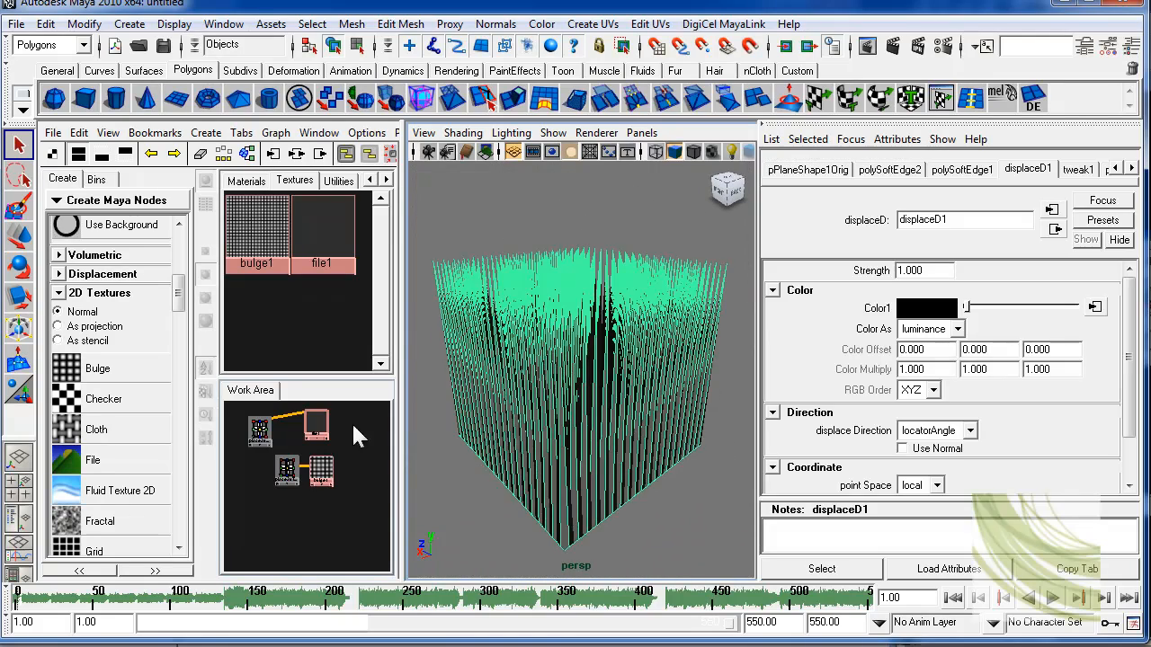
Step: Connect the file1 texture to bulge1's Color Gain
click(320, 474)
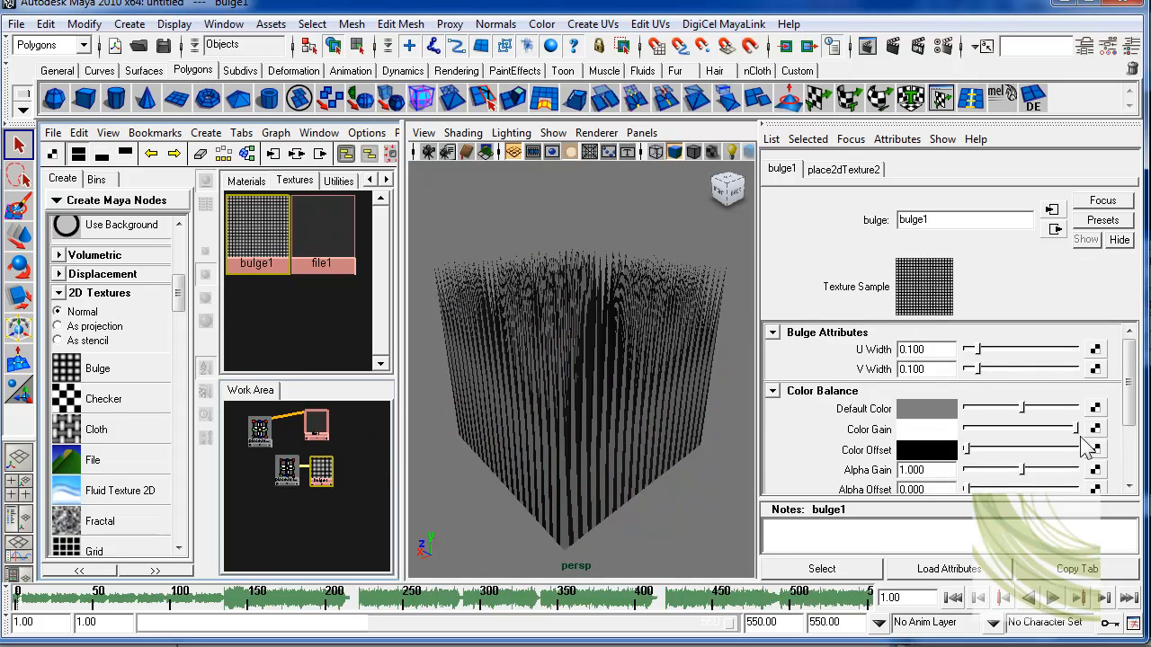
mouse_move(1070, 432)
mouse_down()
mouse_move(971, 445)
mouse_move(1074, 441)
mouse_up()
alt+right_drag(634, 416, 586, 393)
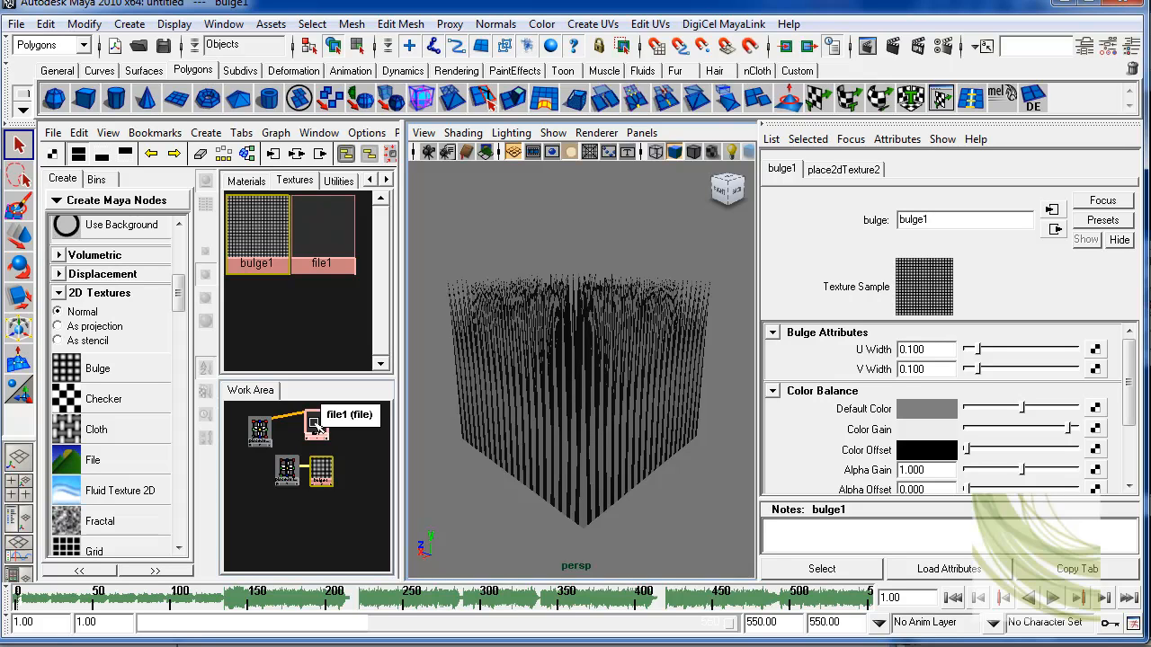
middle_drag(487, 431, 822, 433)
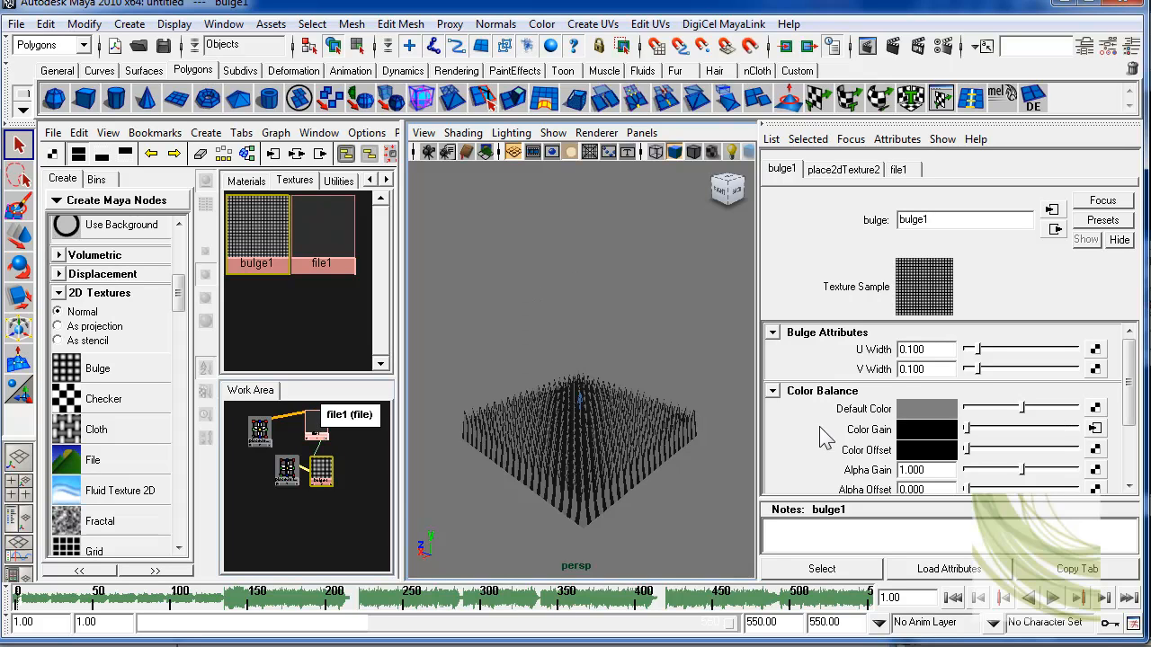
Step: Play the animation with the perspective view maximized, examine the moving spikes from several angles, and stop playback at frame 431
alt+right_drag(559, 462, 626, 455)
scroll(627, 457, down, 2)
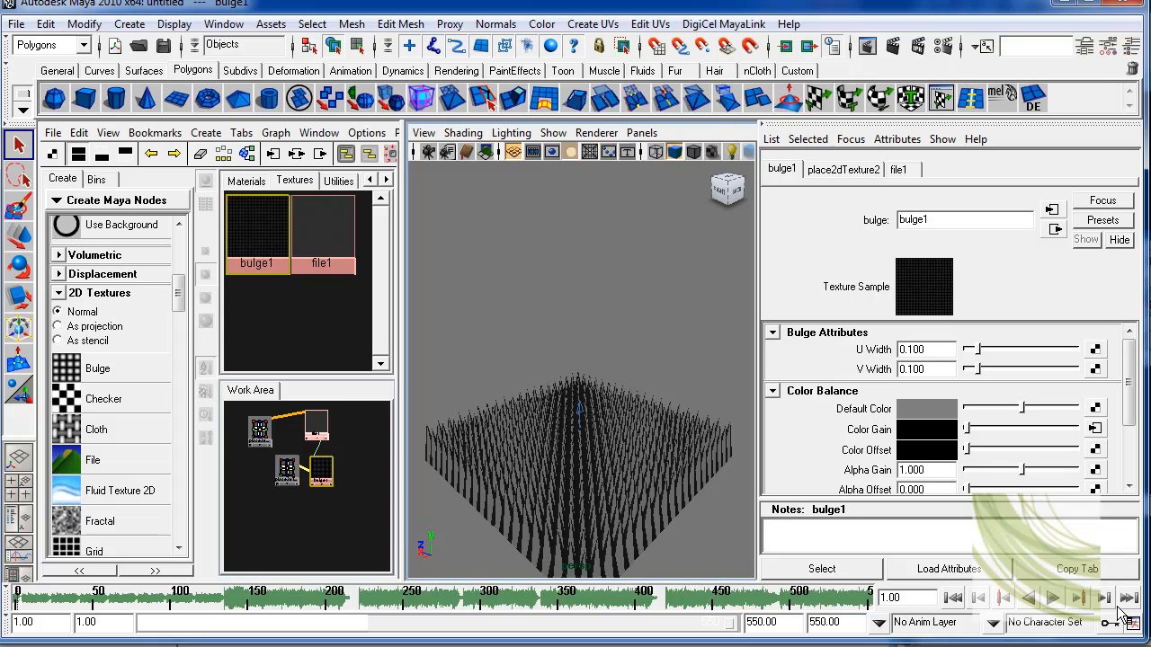
click(1053, 599)
scroll(629, 435, up, 4)
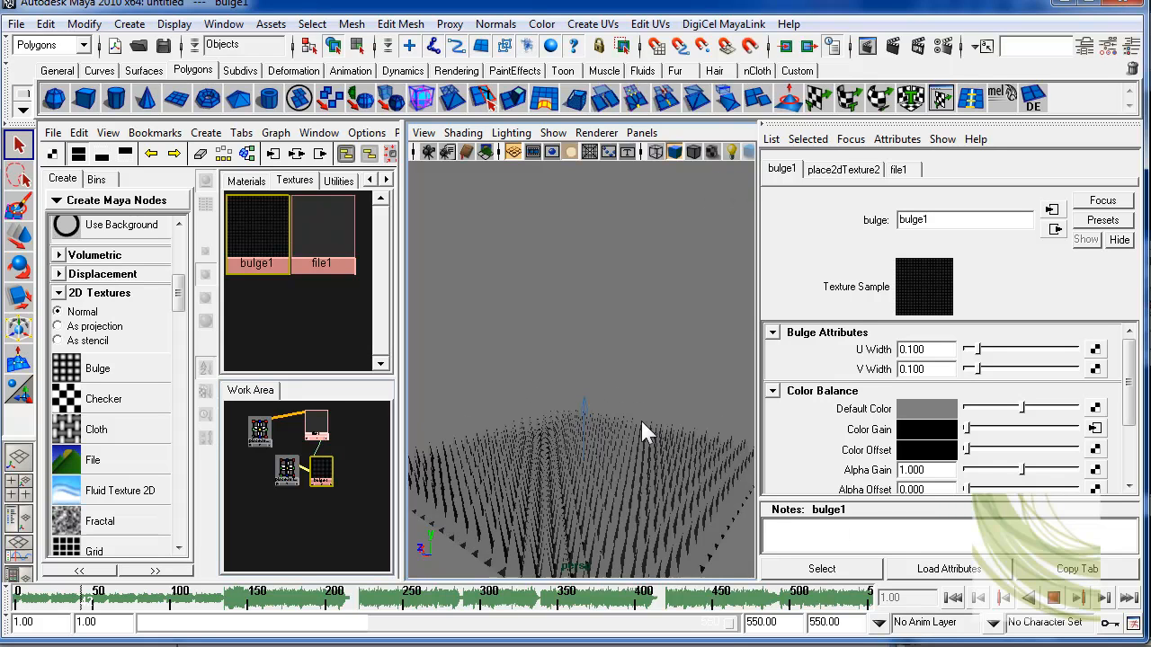
alt+middle_drag(642, 422, 637, 367)
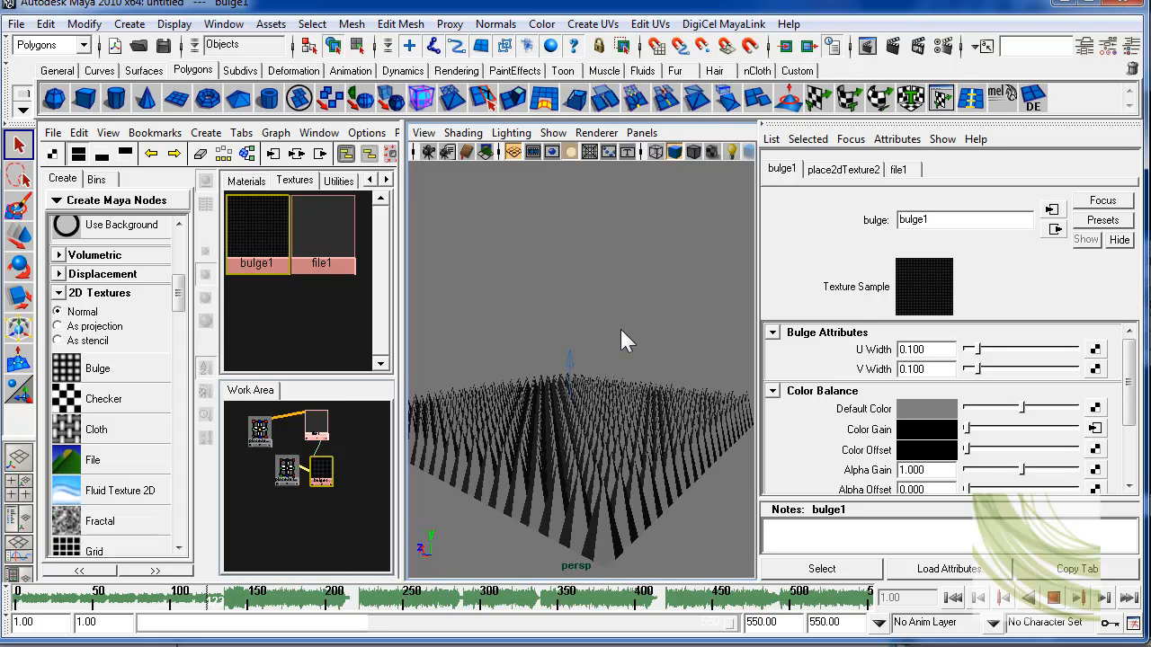
key(space)
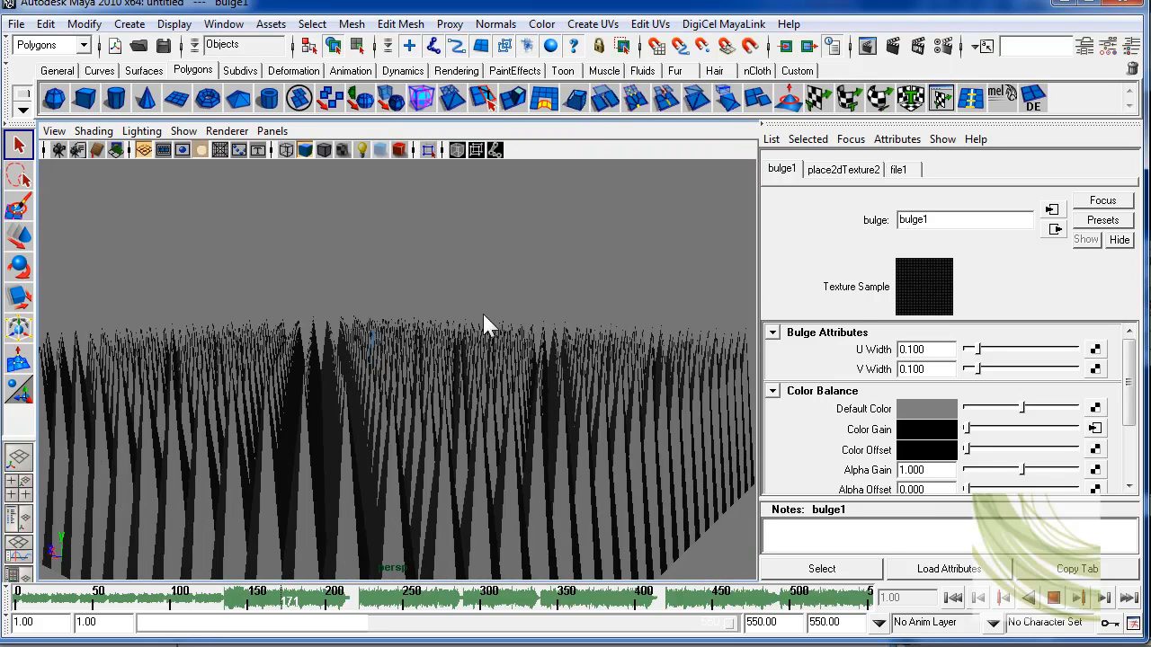
scroll(483, 314, down, 3)
alt+drag(531, 355, 475, 389)
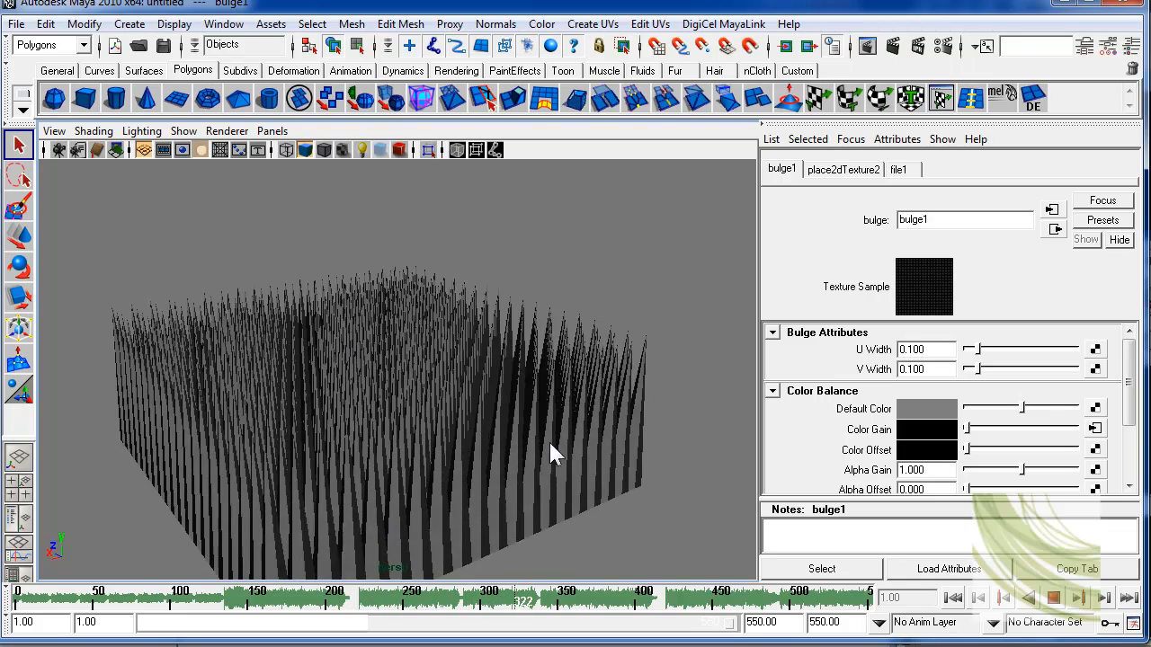
click(1054, 599)
alt+drag(439, 430, 559, 393)
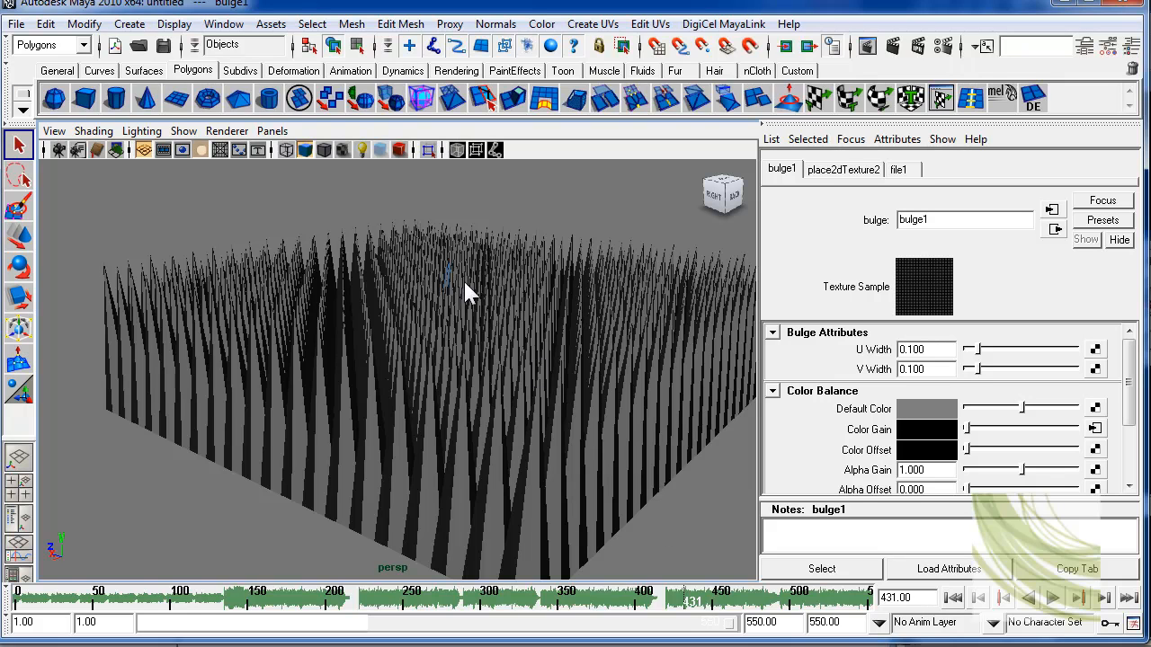
alt+drag(510, 289, 544, 304)
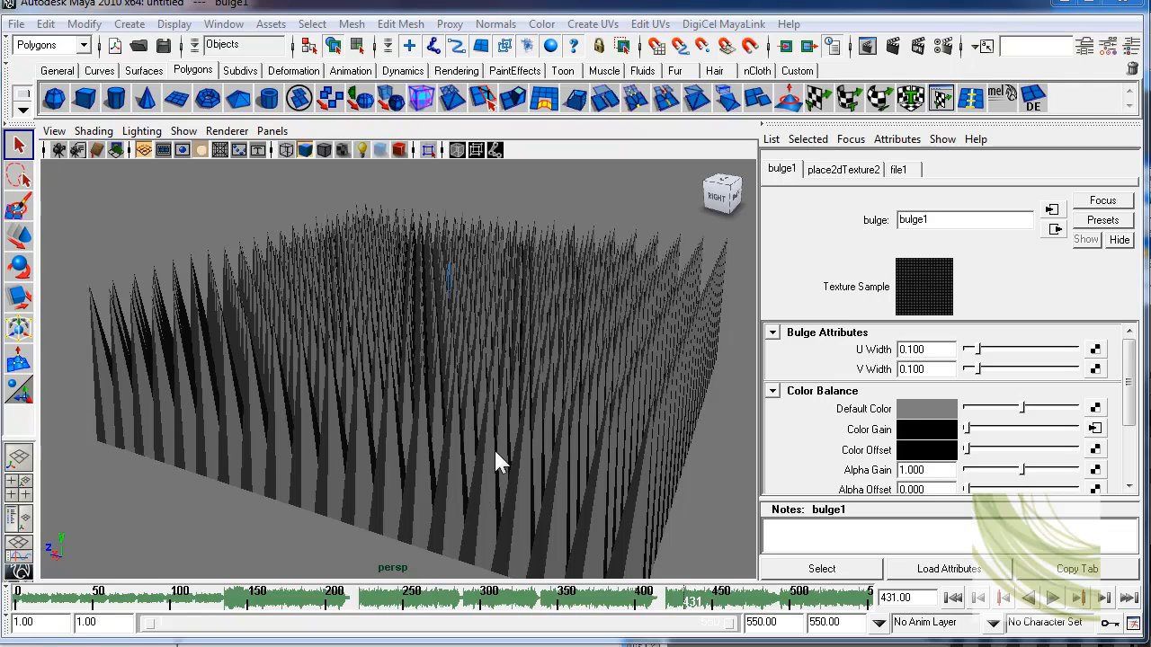
Step: Restore the Hypershade and perspective layout, create a 2D Noise texture, and place its placement node beside it in the work area
click(26, 579)
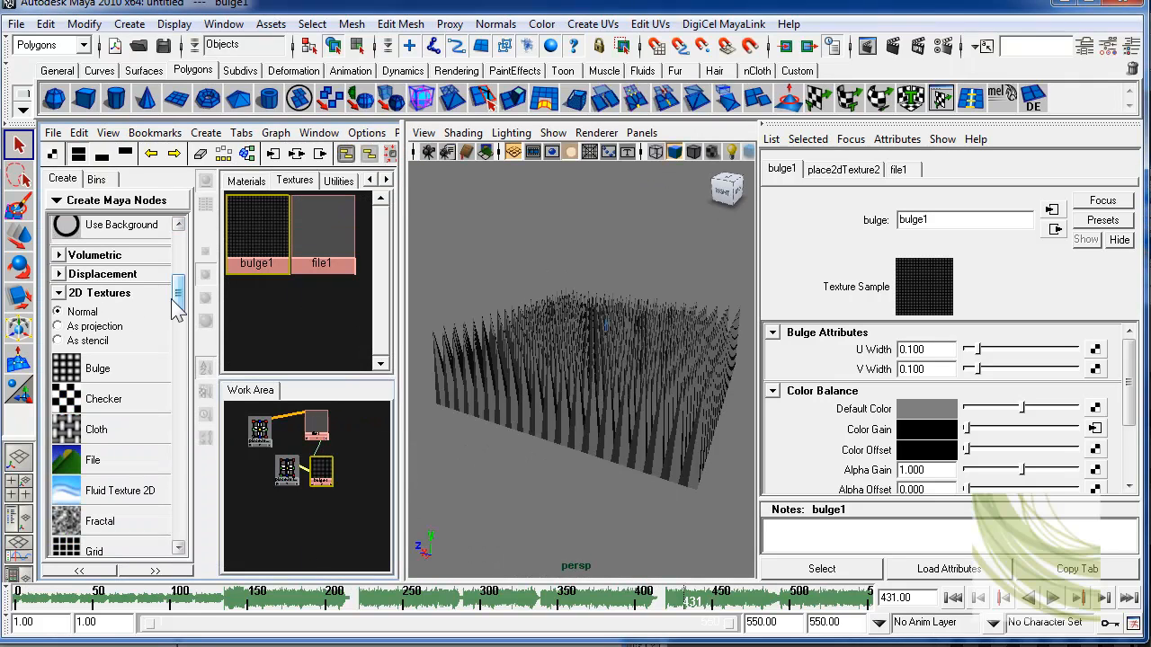
drag(178, 308, 178, 351)
click(99, 310)
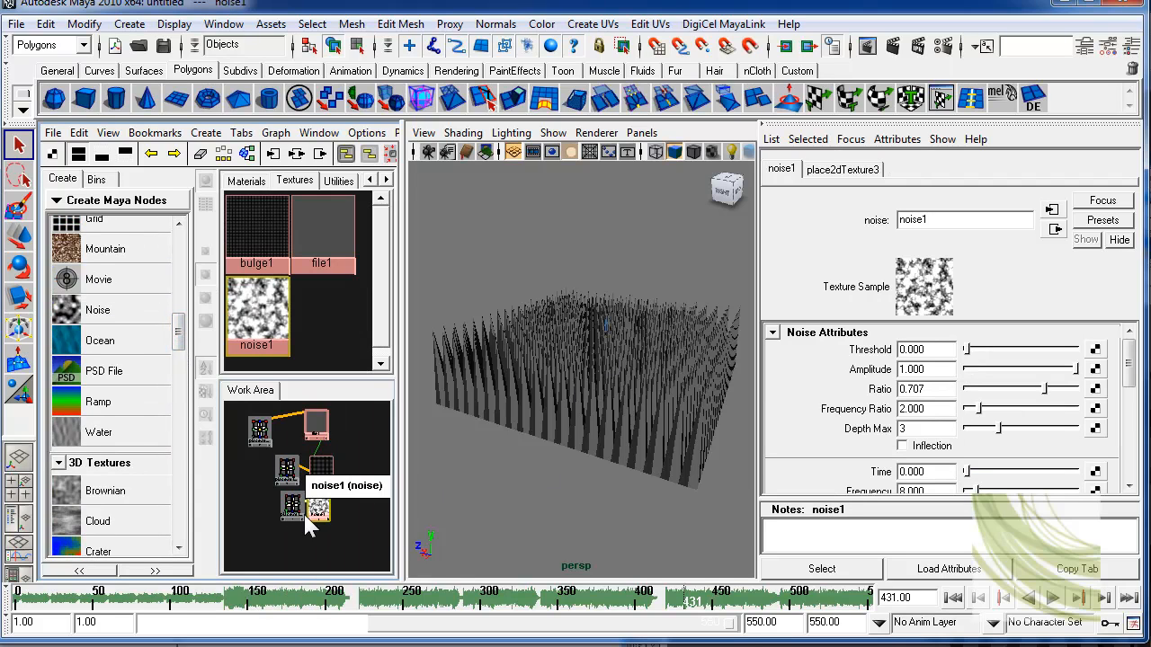
drag(296, 511, 279, 511)
Step: Connect noise1 to Color1 of the plane's displaceD1 deformer and inspect the displaced surface
click(596, 374)
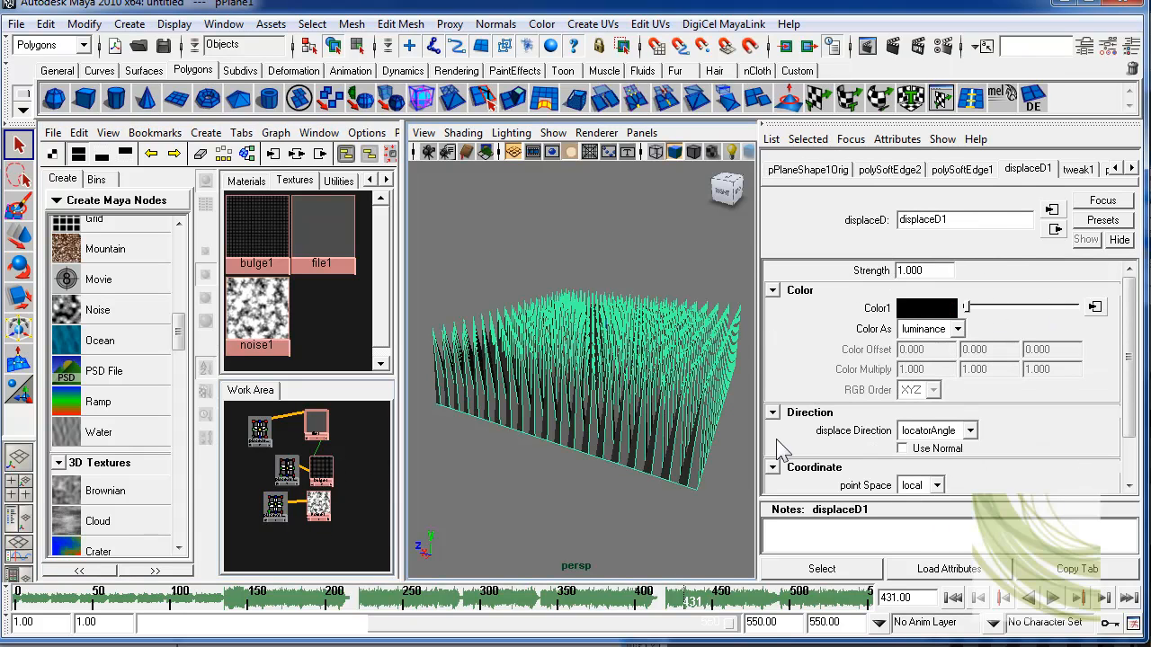
middle_drag(306, 508, 849, 311)
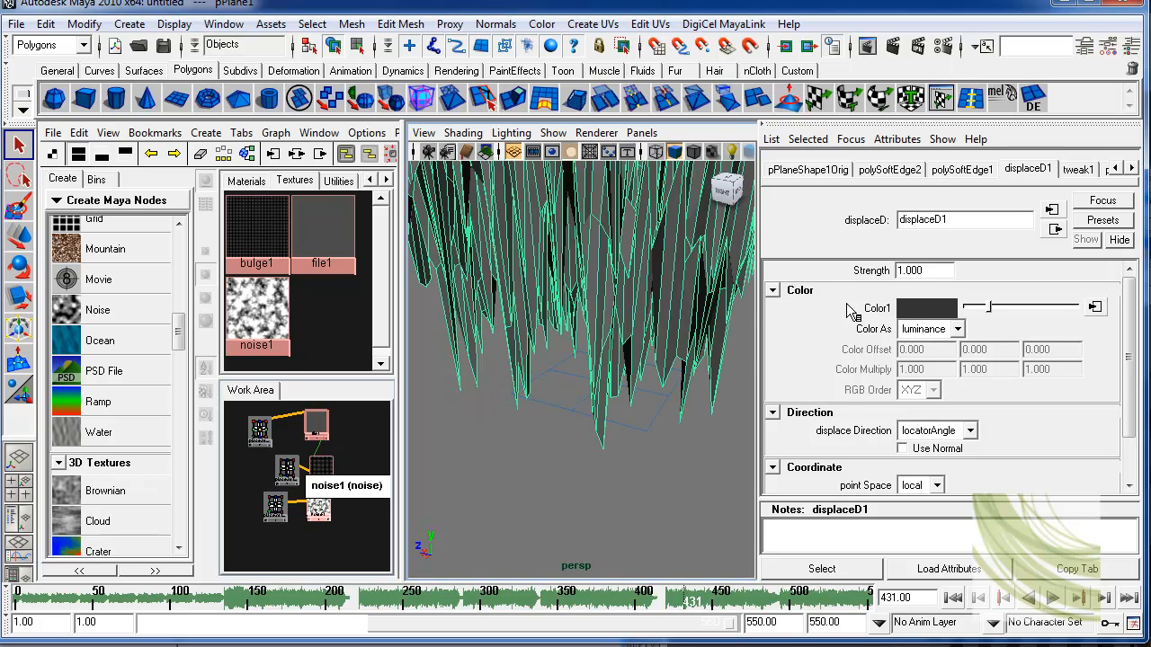
alt+right_drag(627, 294, 558, 266)
alt+middle_drag(558, 266, 545, 309)
alt+right_drag(545, 309, 612, 371)
alt+drag(612, 370, 602, 388)
click(638, 289)
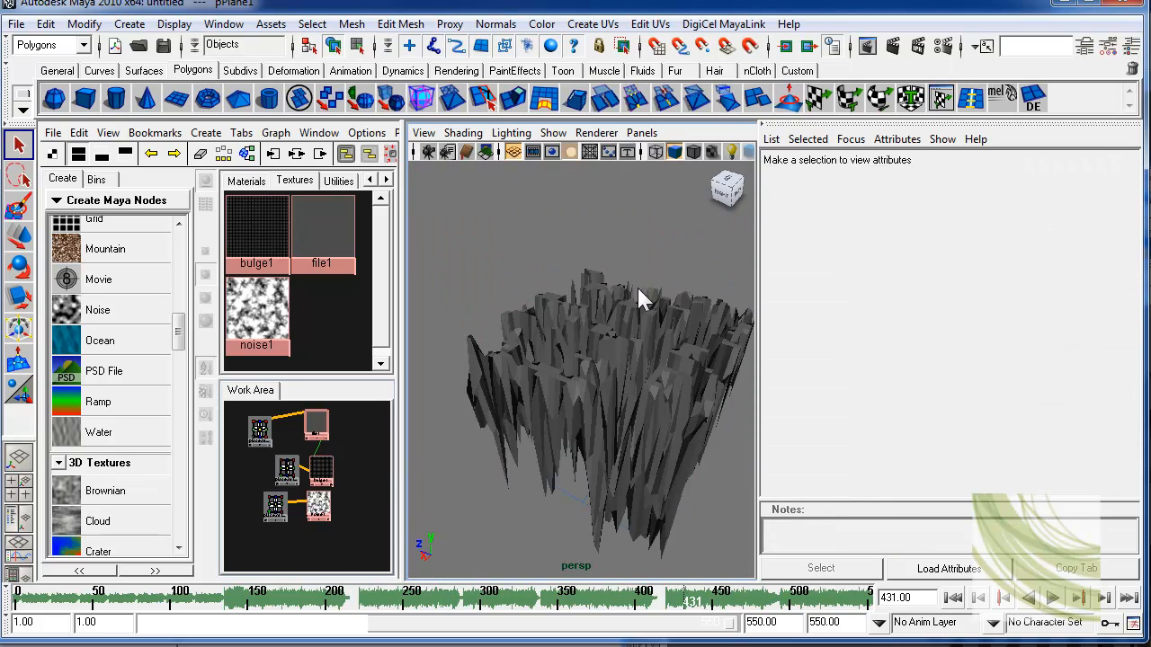
alt+drag(640, 297, 664, 354)
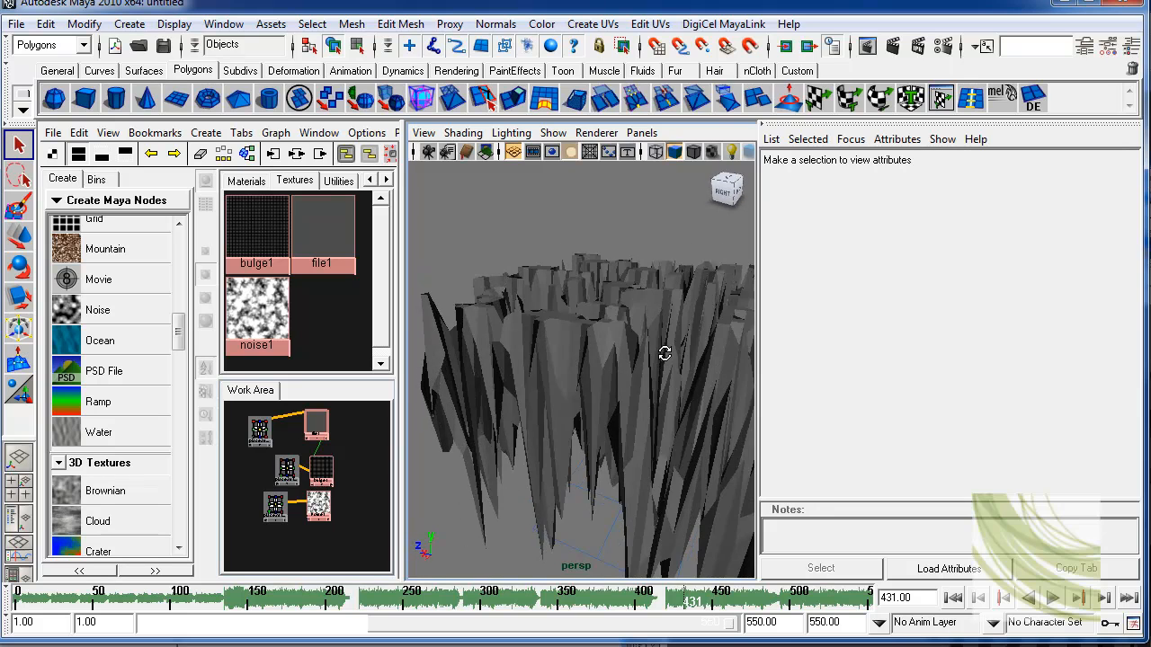
alt+right_drag(663, 353, 589, 378)
Step: Set noise1's Threshold to 0.248 and Amplitude to 0.322, and inspect the reshaped surface up close
click(320, 508)
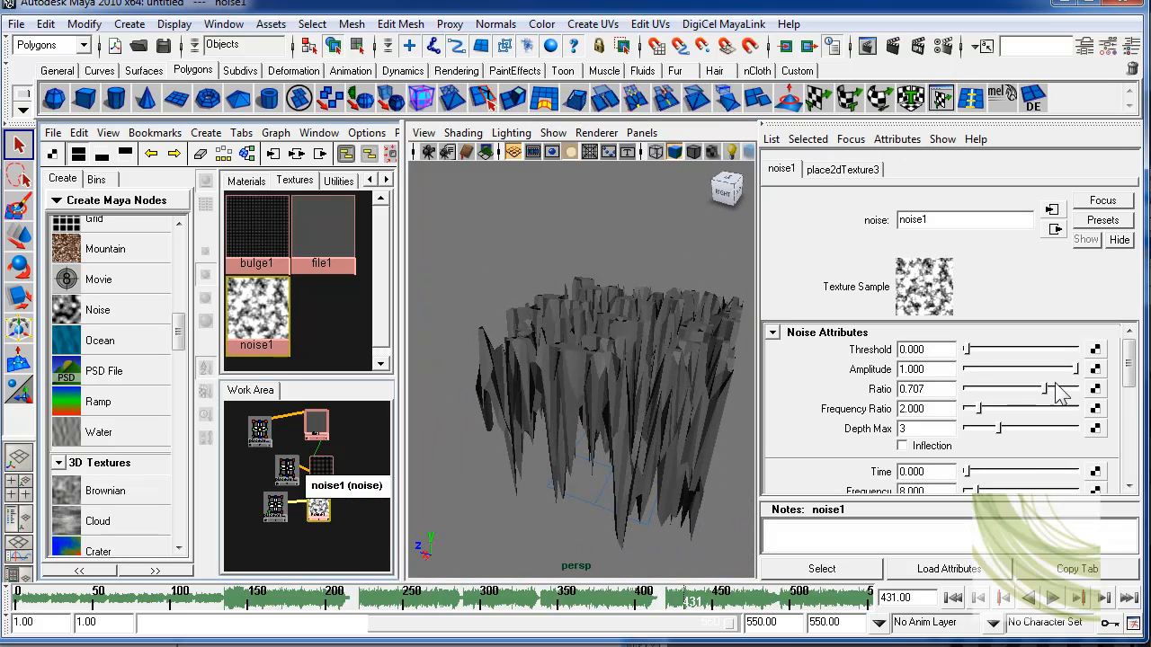
drag(967, 350, 999, 356)
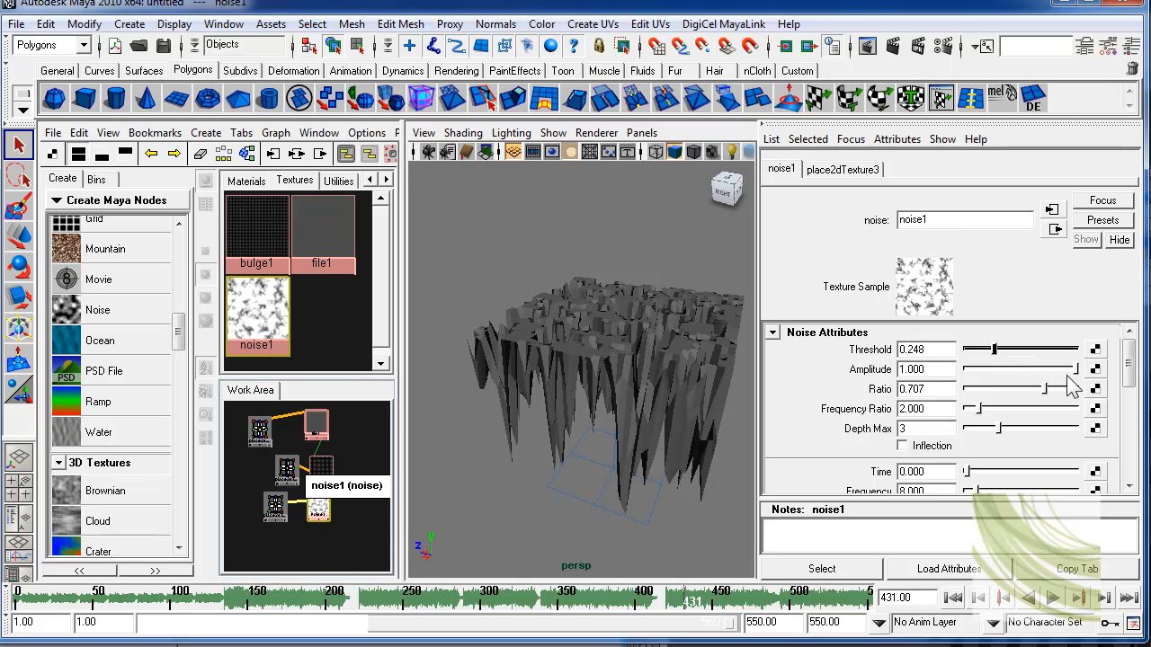
drag(1073, 369, 998, 373)
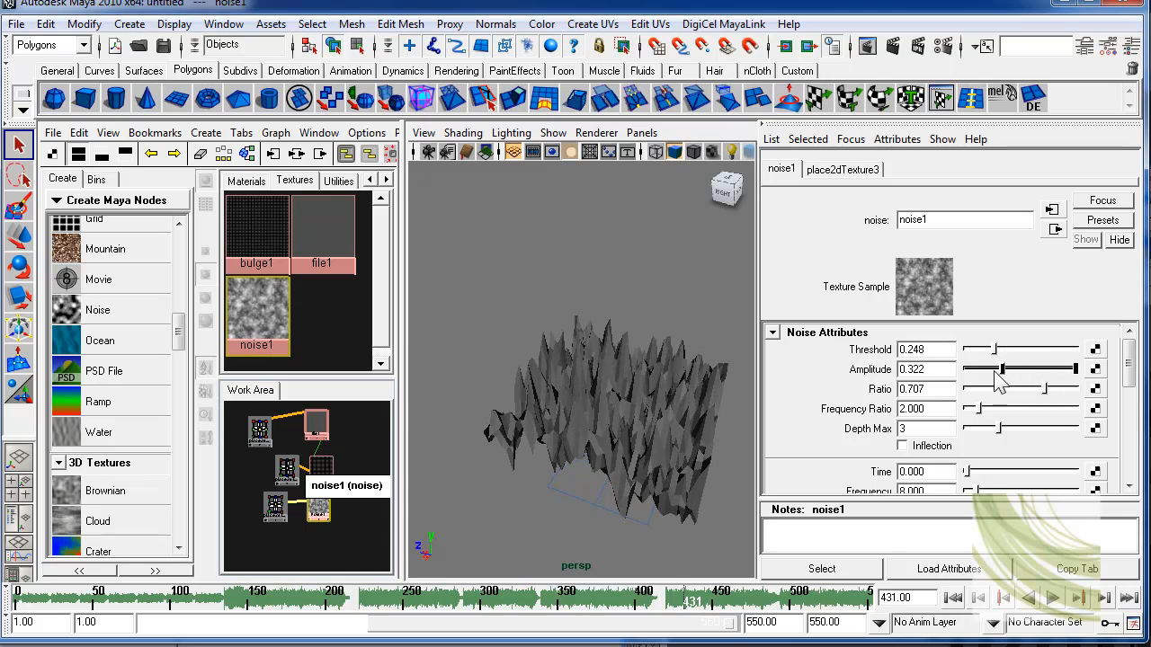
alt+right_drag(593, 404, 660, 411)
alt+drag(660, 411, 550, 384)
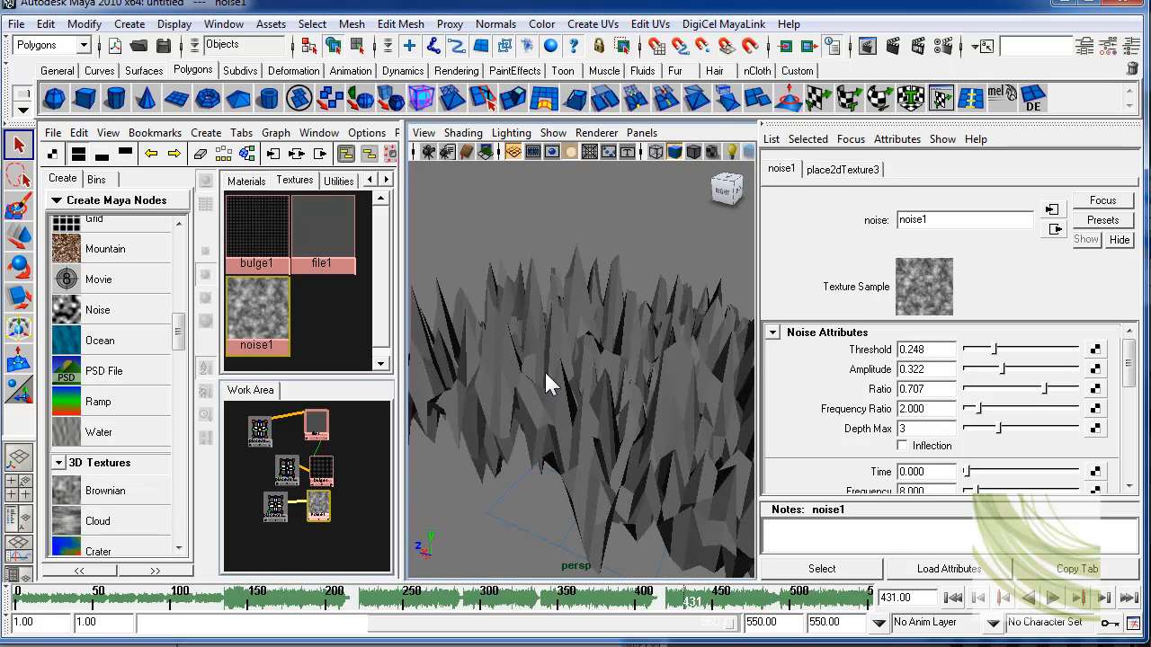
Step: Create a Layered Texture and place it next to the bulge1 and noise1 nodes in the work area
drag(276, 506, 281, 518)
click(319, 514)
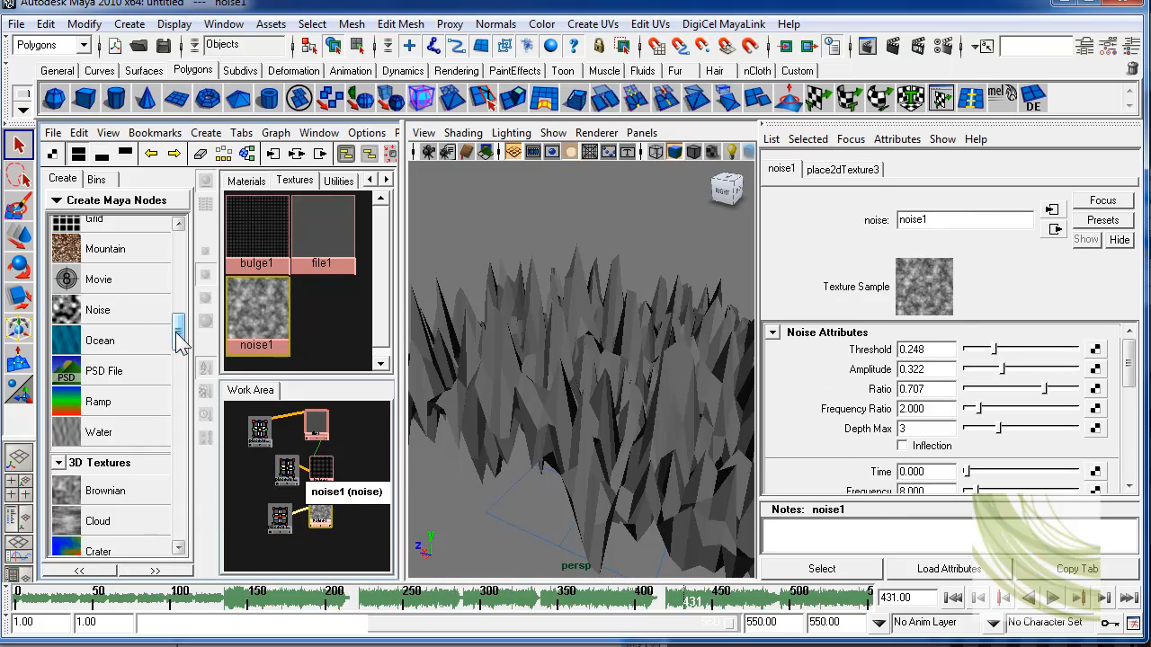
drag(179, 342, 179, 396)
click(126, 454)
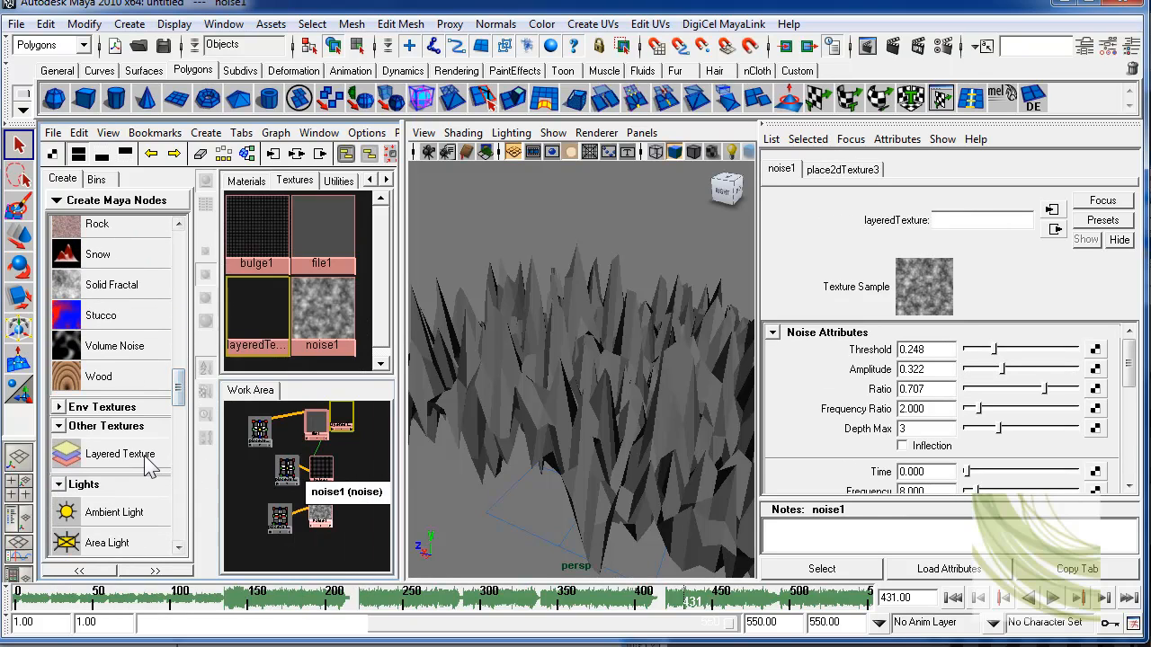
drag(353, 423, 374, 473)
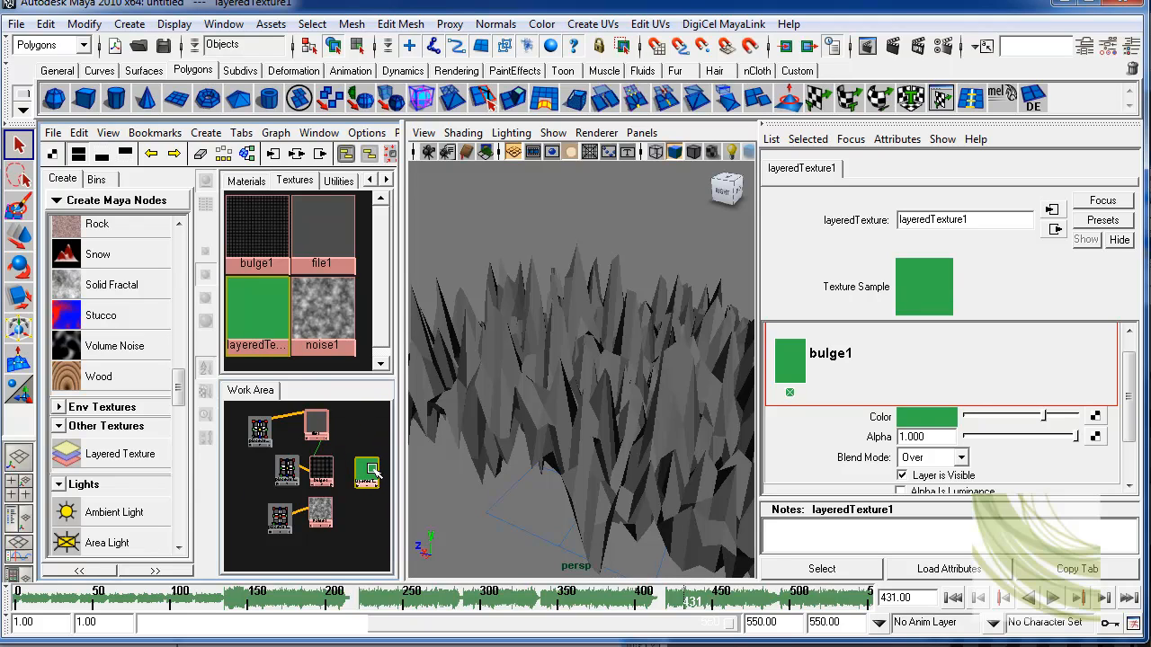
Step: Add bulge1 as a layer of layeredTexture1 and remove the default green layer
alt+right_drag(338, 479, 330, 468)
alt+middle_drag(363, 454, 319, 473)
alt+right_drag(319, 473, 297, 486)
middle_drag(672, 415, 832, 396)
click(790, 393)
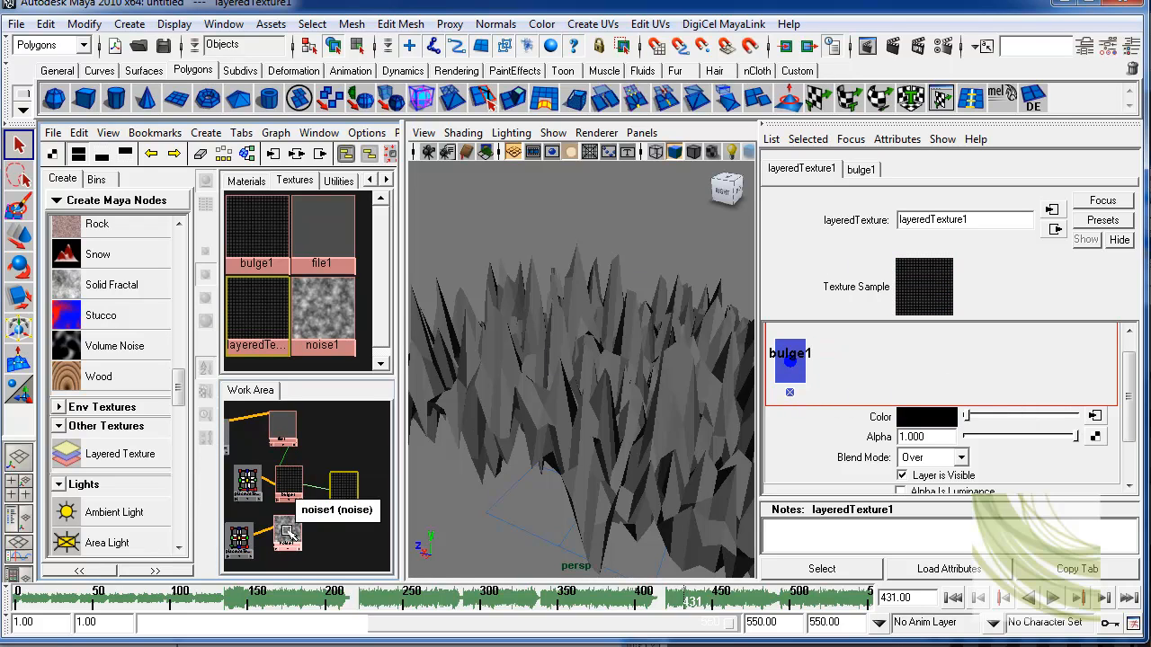
Step: Add noise1 as a second layer of layeredTexture1 and move it ahead of the bulge1 layer
middle_drag(288, 532, 832, 382)
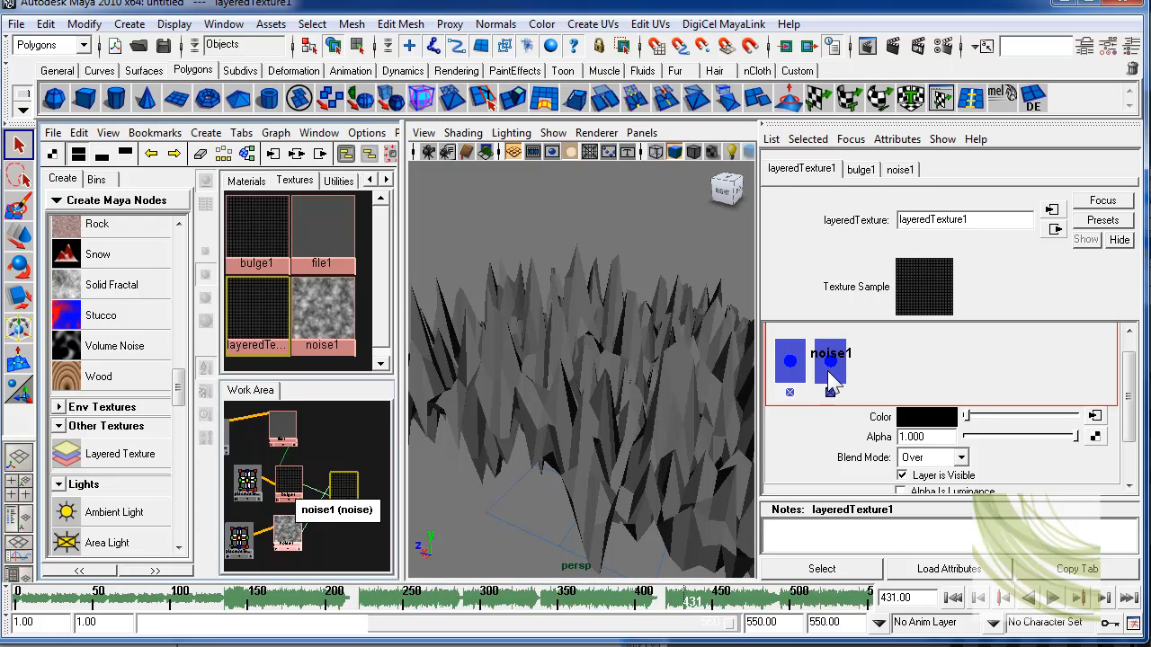
click(789, 382)
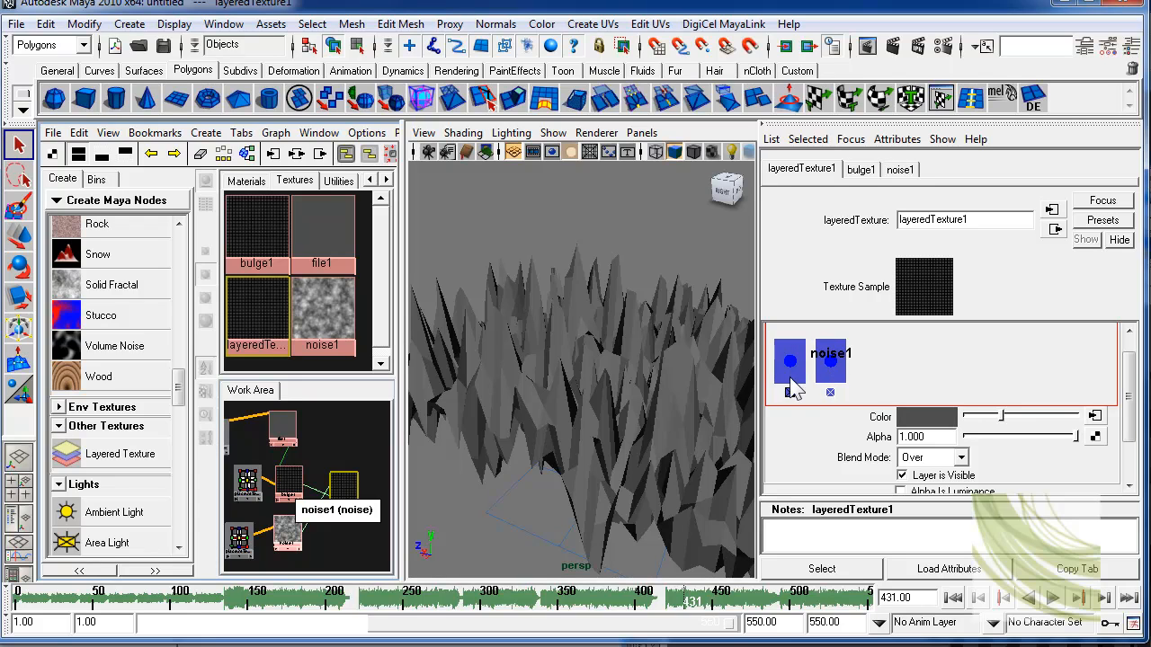
middle_drag(840, 382, 763, 382)
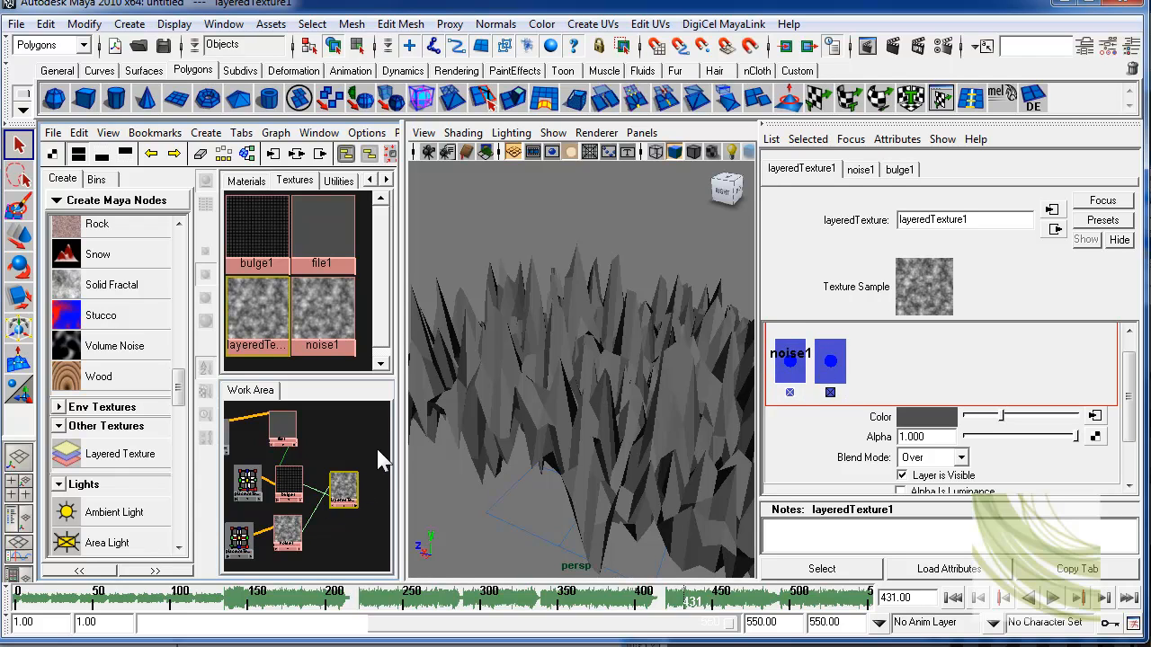
Step: Connect layeredTexture1 to the Color1 attribute of the plane's displaceD1 deformer
click(652, 391)
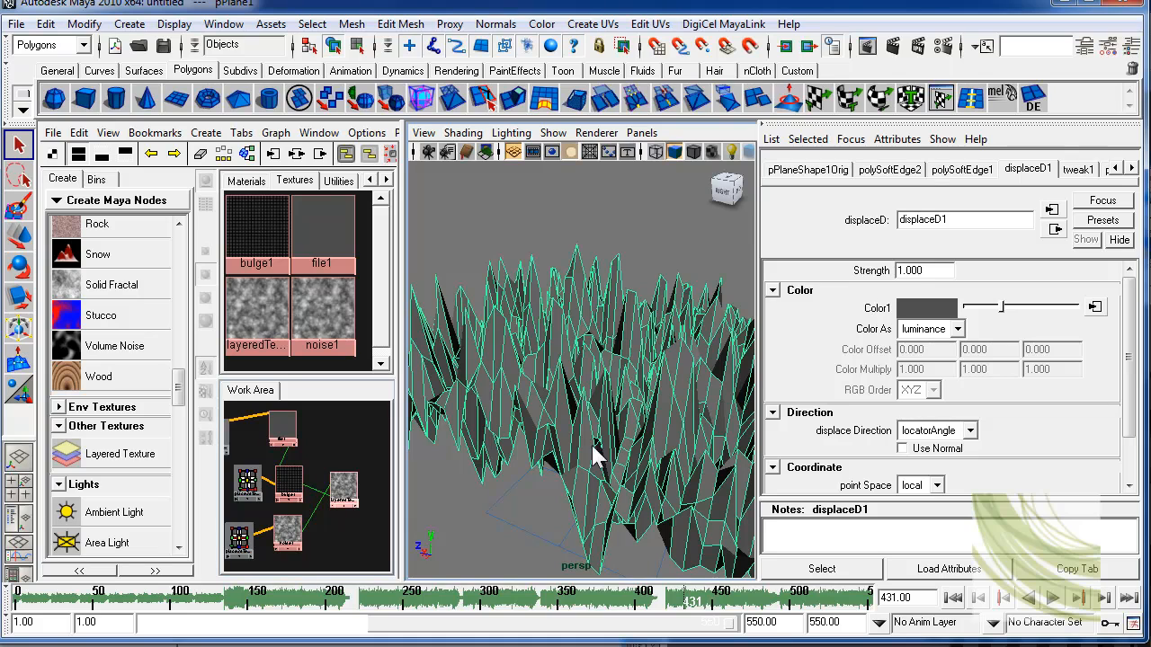
click(340, 496)
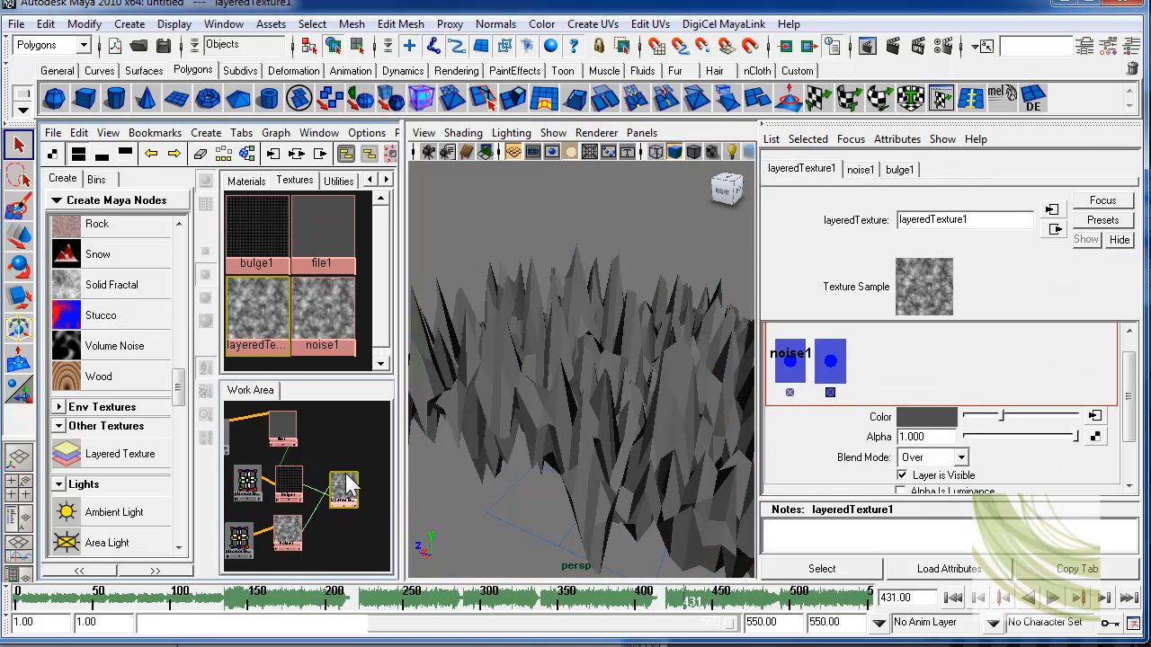
click(560, 416)
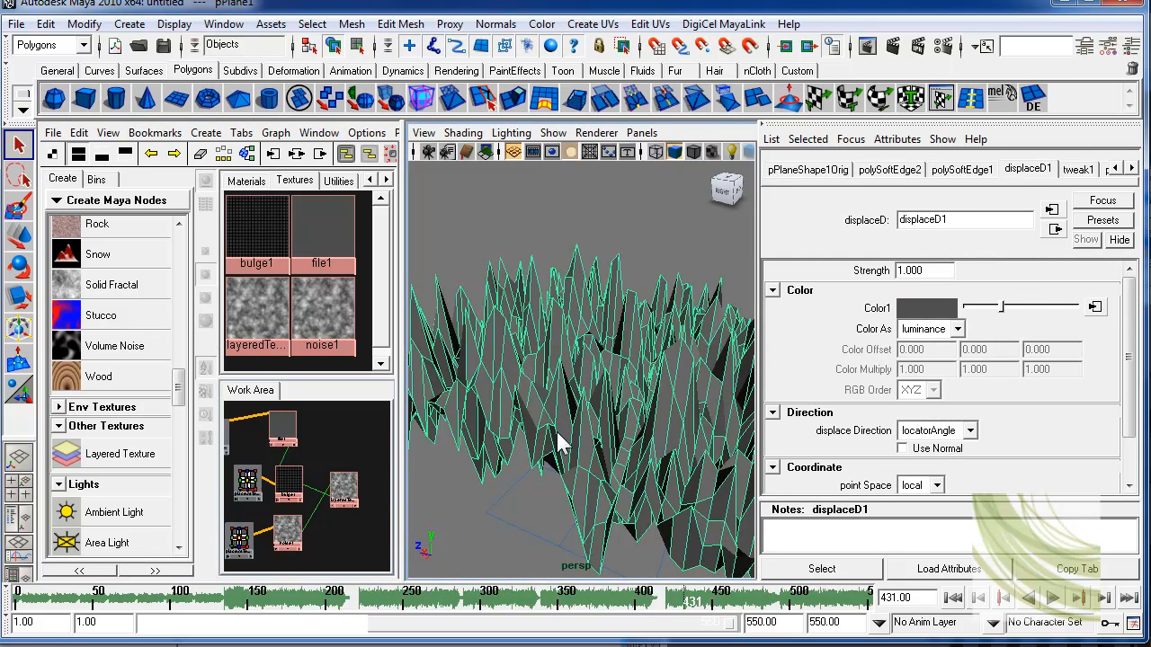
Step: Set the noise1 layer of layeredTexture1 to the Multiply blend mode and inspect the displaced plane
click(342, 495)
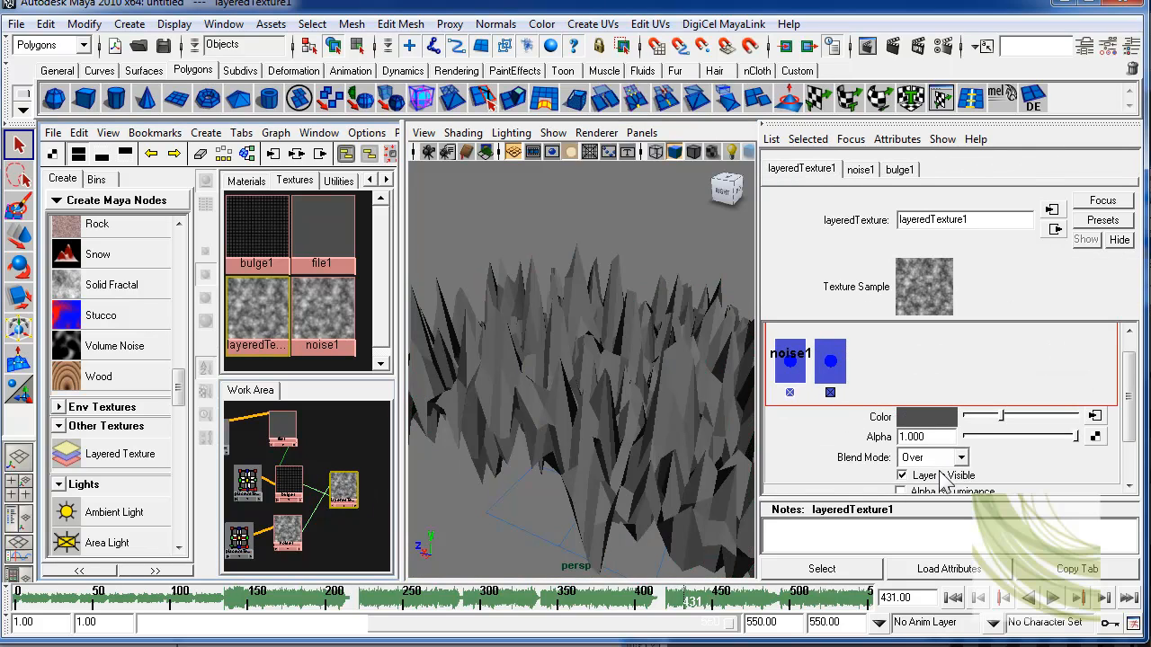
click(961, 458)
click(938, 560)
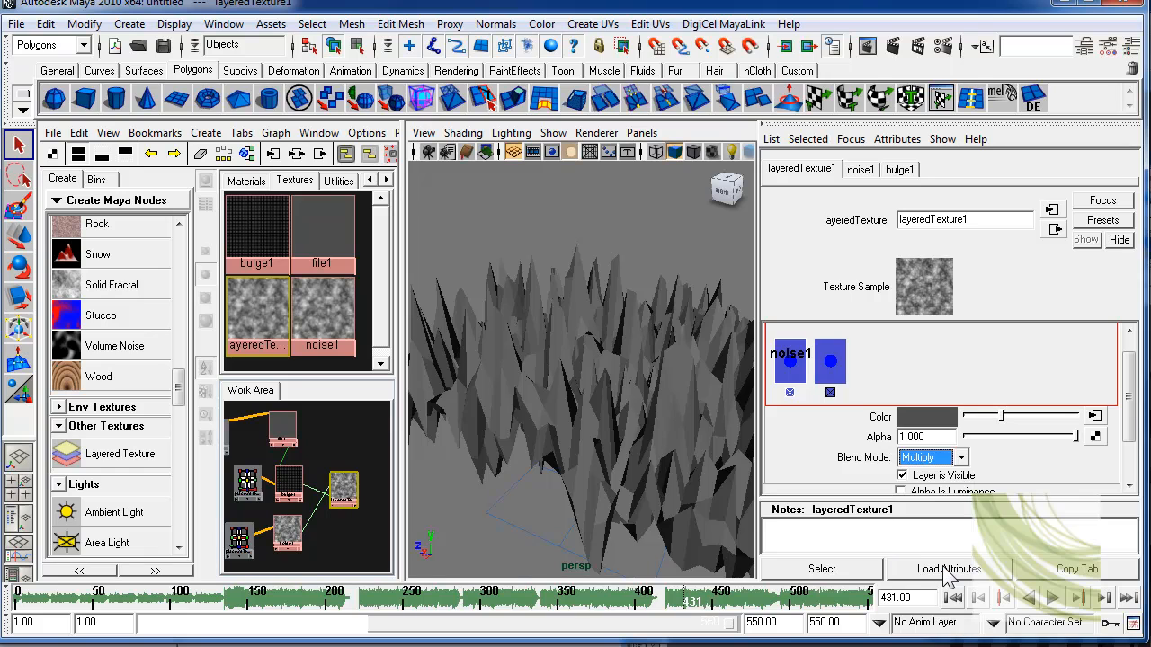
alt+drag(629, 407, 540, 362)
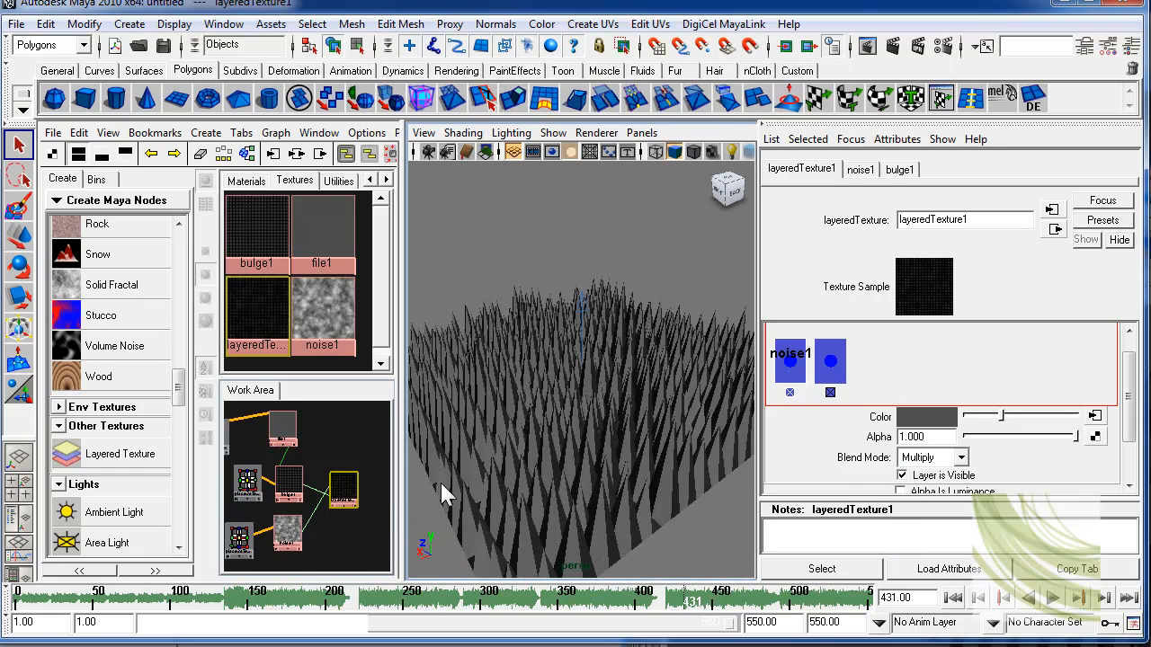
Step: Set noise1's Threshold to 0.107, Amplitude to 0.331 and Ratio to 0.645, checking the spikes on the plane
click(283, 531)
drag(994, 349, 1016, 389)
alt+drag(645, 405, 698, 414)
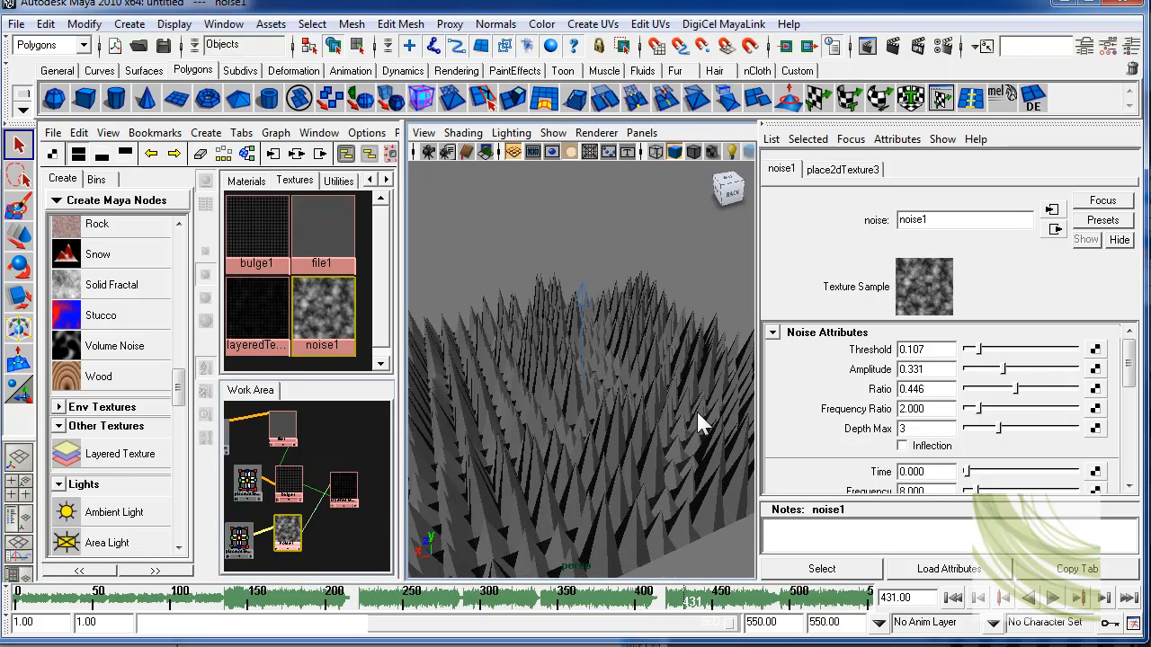
mouse_move(1025, 388)
mouse_down()
mouse_move(1054, 391)
mouse_move(1038, 390)
mouse_up()
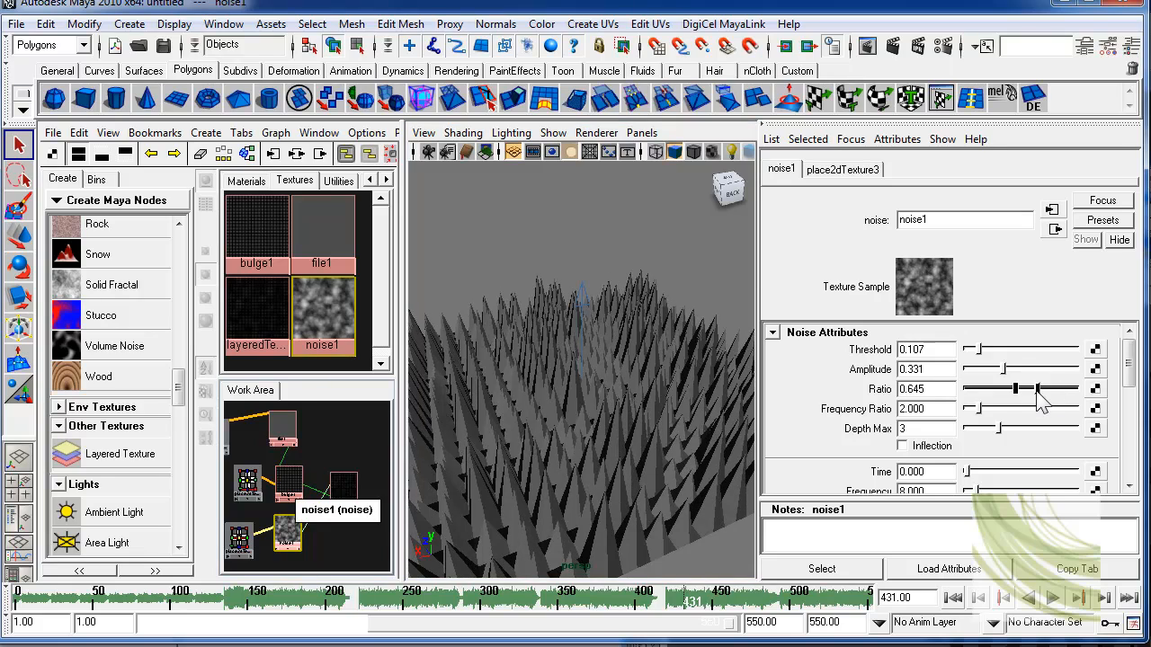
alt+drag(621, 415, 670, 417)
Step: Set noise1's Frequency Ratio to 3.232, Amplitude to 0.207 and Threshold to 0.132
mouse_move(996, 410)
mouse_down()
mouse_move(1034, 410)
mouse_move(994, 410)
mouse_up()
mouse_move(642, 423)
alt+mouse_down()
mouse_move(599, 408)
mouse_move(630, 409)
alt+mouse_up()
drag(1003, 370, 979, 349)
alt+drag(620, 414, 647, 409)
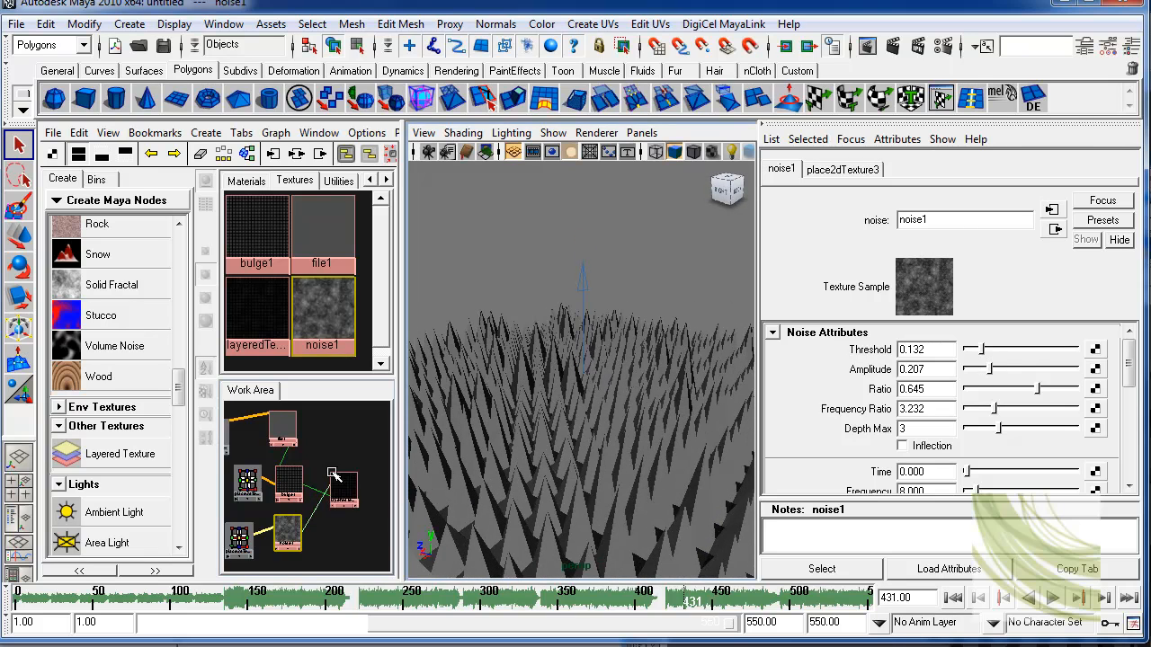
Step: Select bulge1 and scrub the animation to frame 396 to preview the music-driven displacement
click(288, 484)
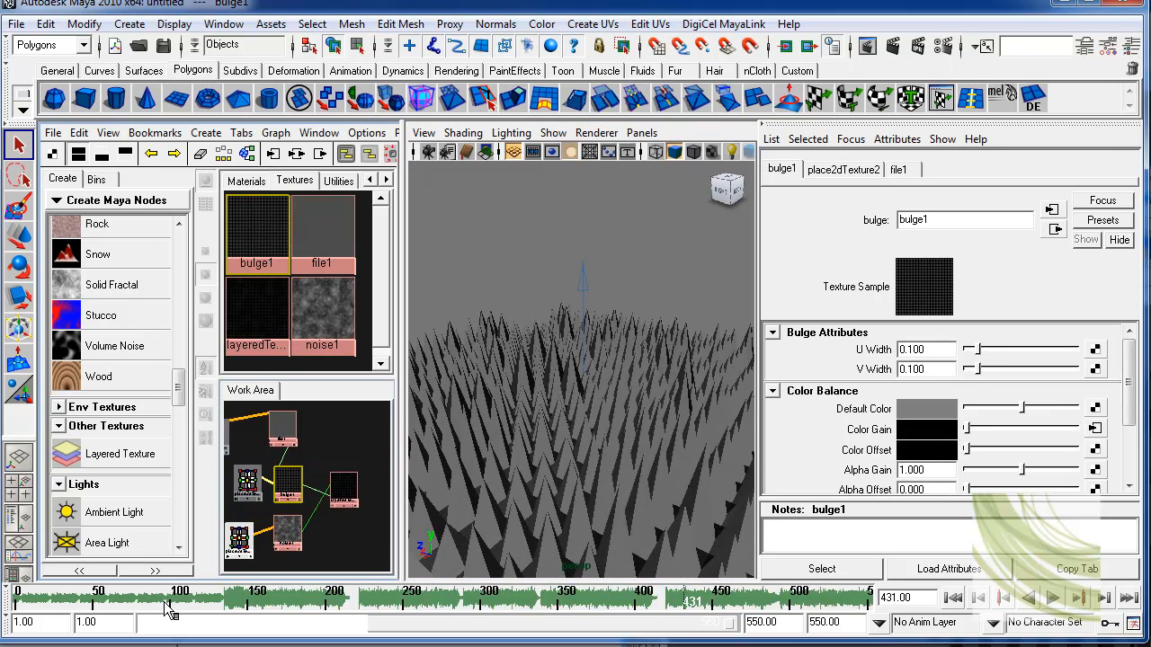
click(99, 603)
drag(114, 601, 630, 620)
alt+drag(676, 456, 503, 481)
Step: Set noise1's Threshold to 0 and Amplitude to 0.355, comparing the spike heights across the plane
click(287, 533)
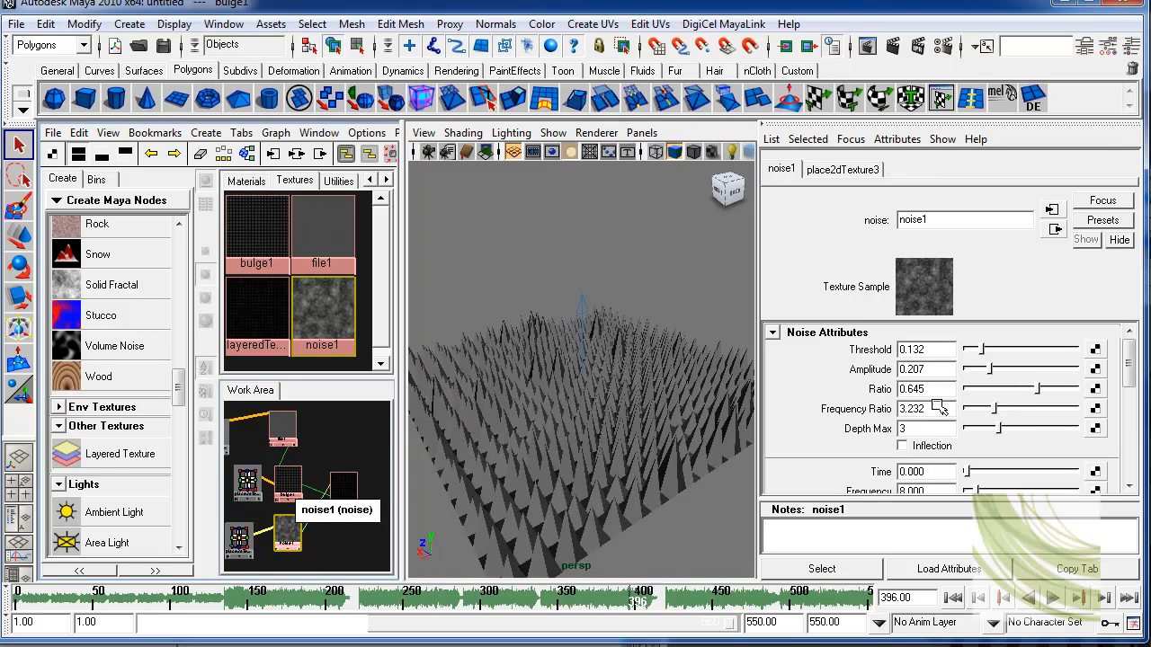
mouse_move(987, 350)
mouse_down()
mouse_move(1004, 350)
mouse_move(962, 351)
mouse_move(1038, 370)
mouse_move(964, 351)
mouse_up()
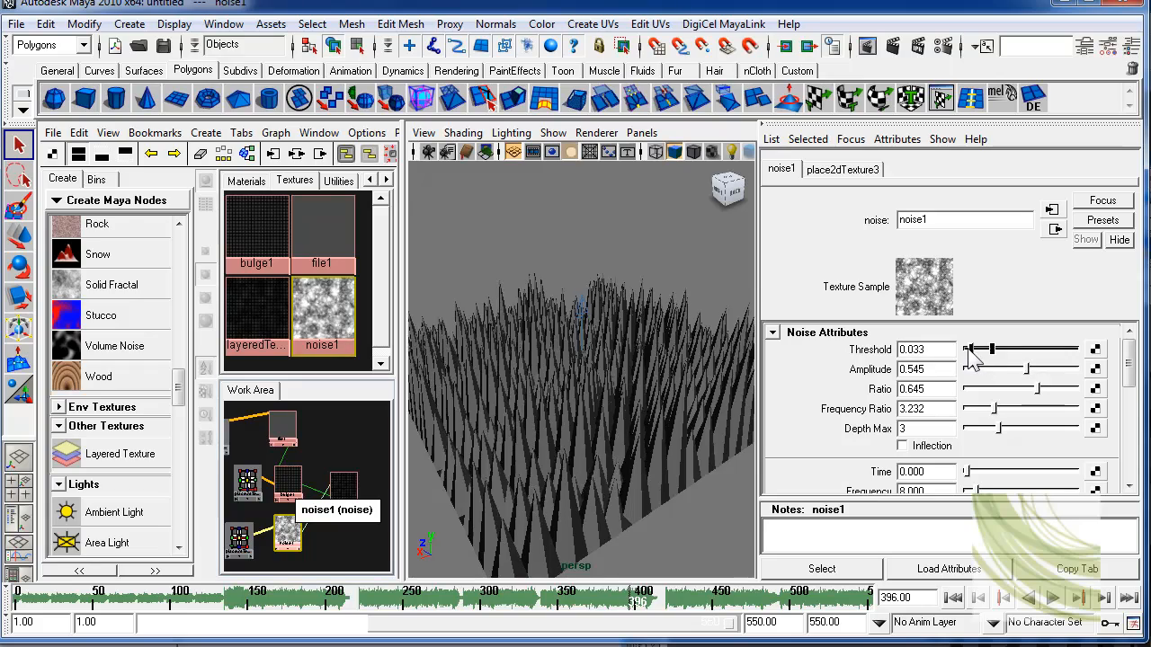
alt+drag(499, 378, 618, 387)
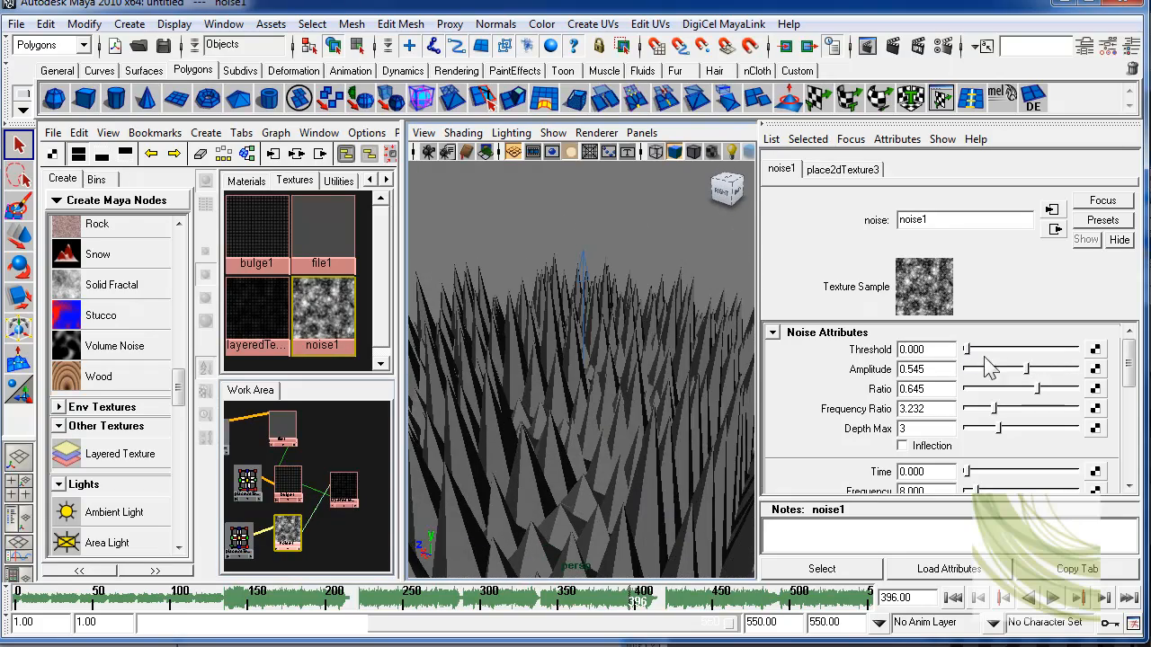
drag(1027, 370, 1005, 369)
alt+drag(584, 485, 575, 463)
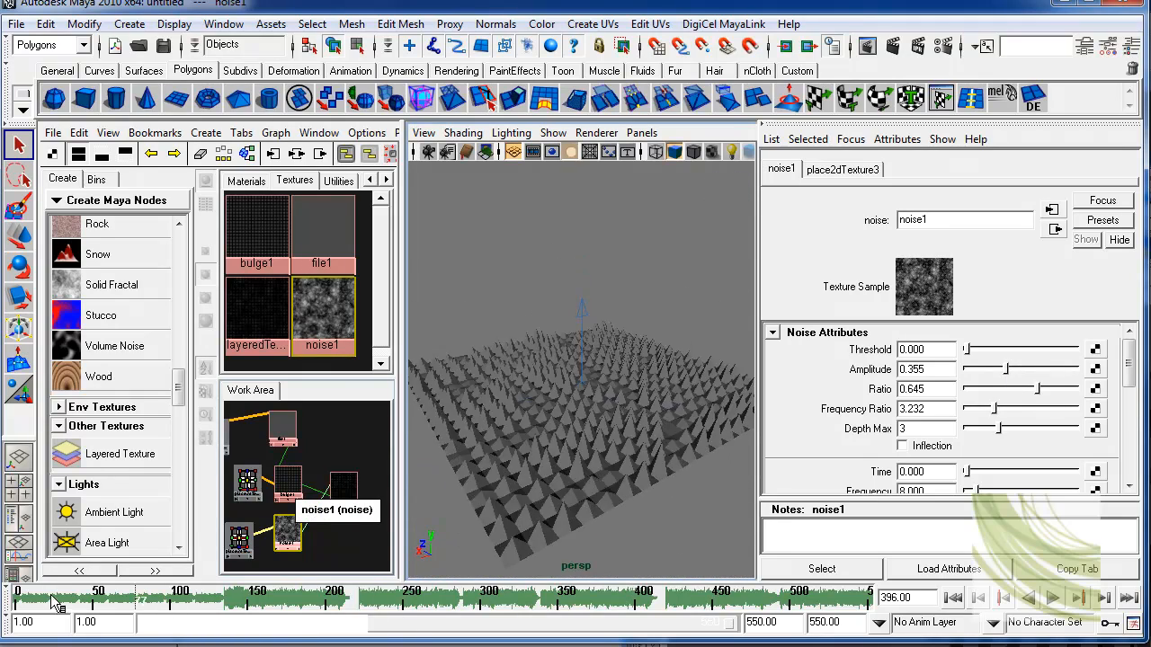
Step: Scrub the animation from its start to frame 366 and examine the displaced spikes from several angles
drag(55, 603, 584, 610)
alt+drag(609, 490, 630, 430)
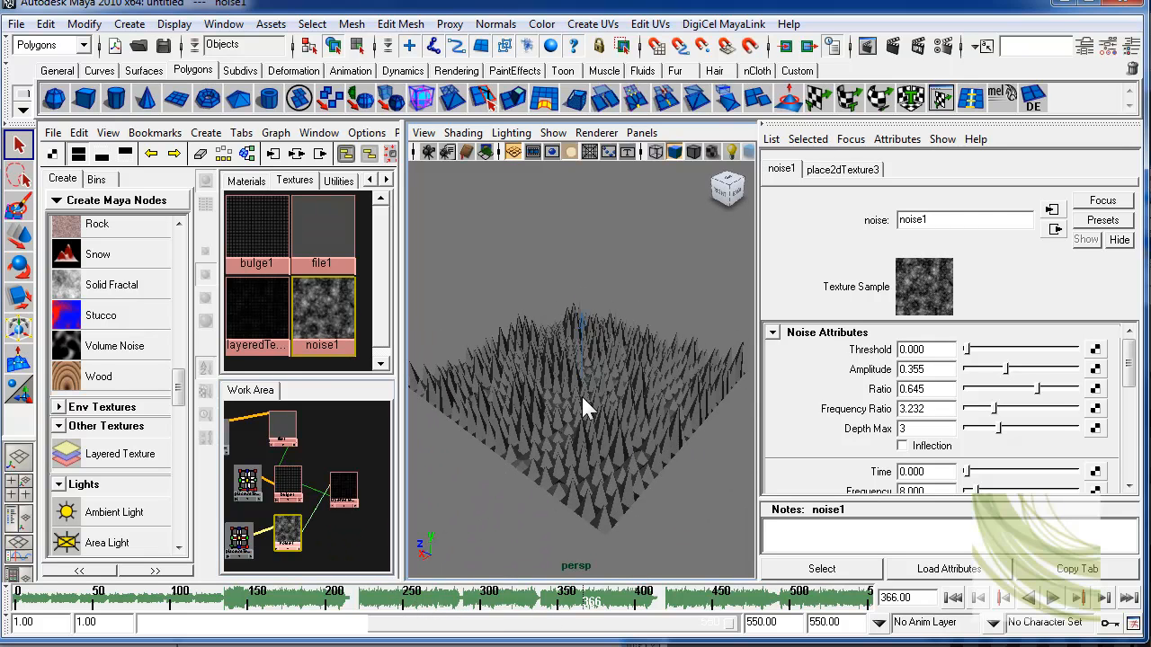
alt+drag(583, 399, 526, 306)
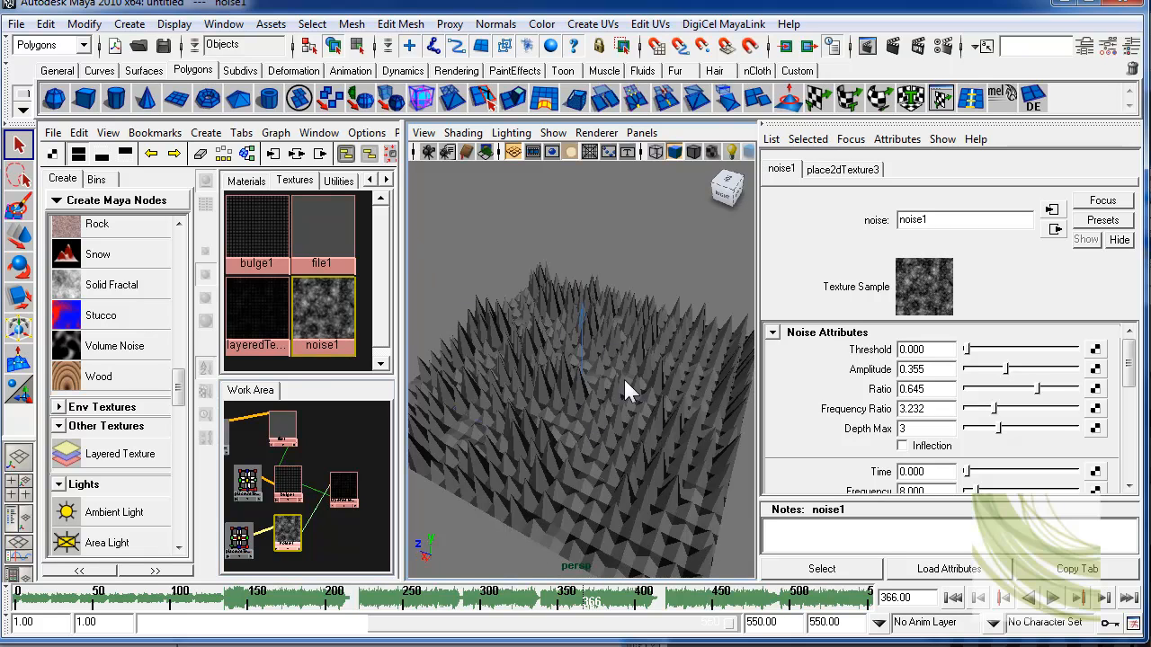
alt+drag(625, 382, 595, 364)
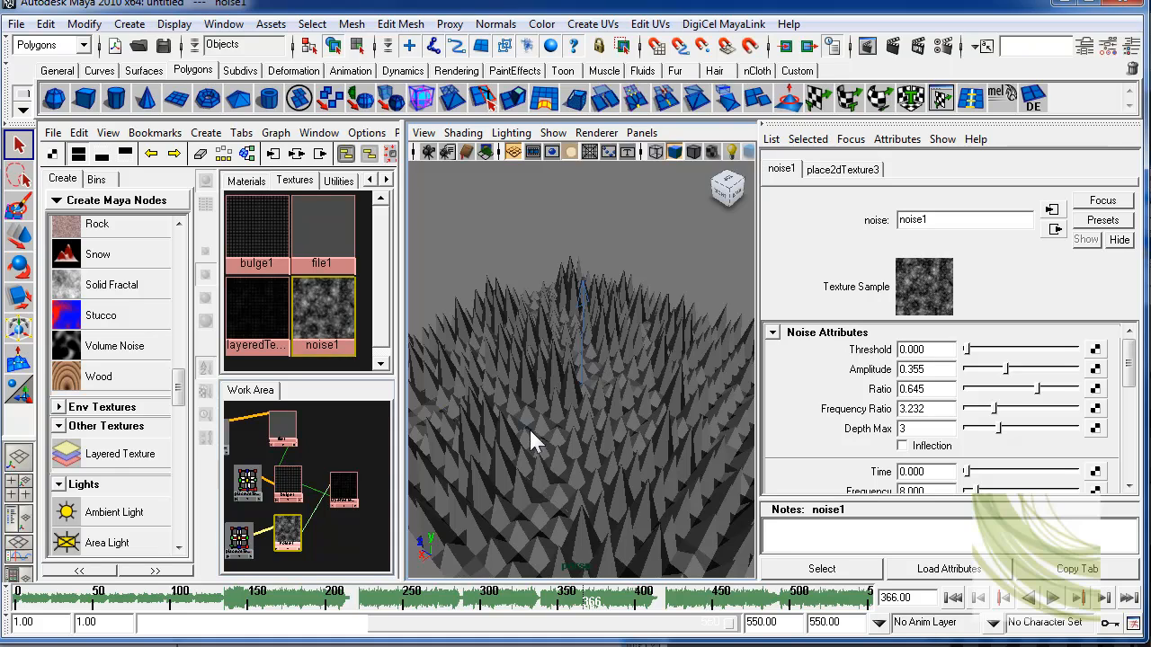
Step: Create a Ramp texture and place its nodes beside layeredTexture1 in the work area
drag(179, 396, 178, 359)
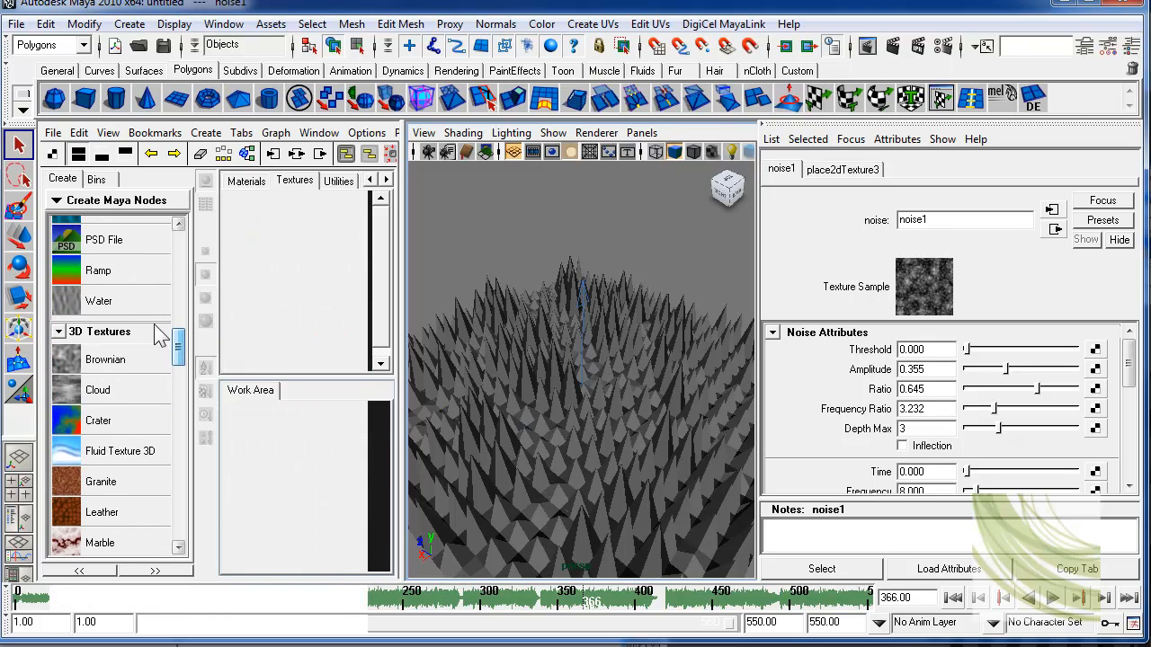
click(72, 274)
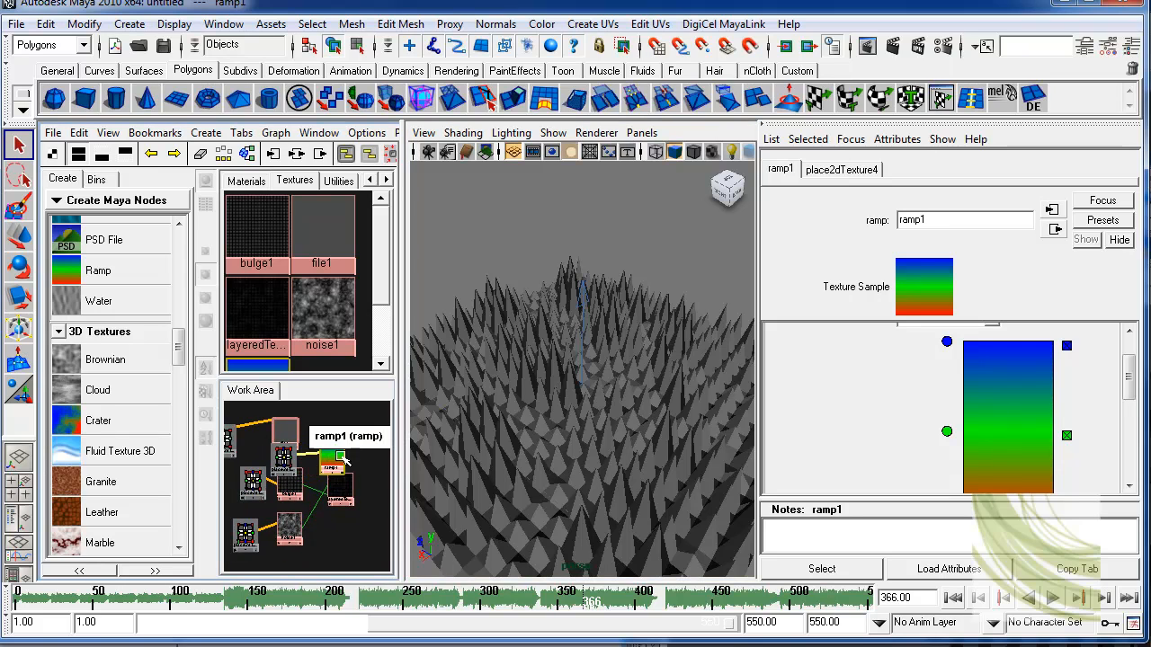
drag(283, 459, 352, 442)
alt+right_drag(331, 476, 352, 499)
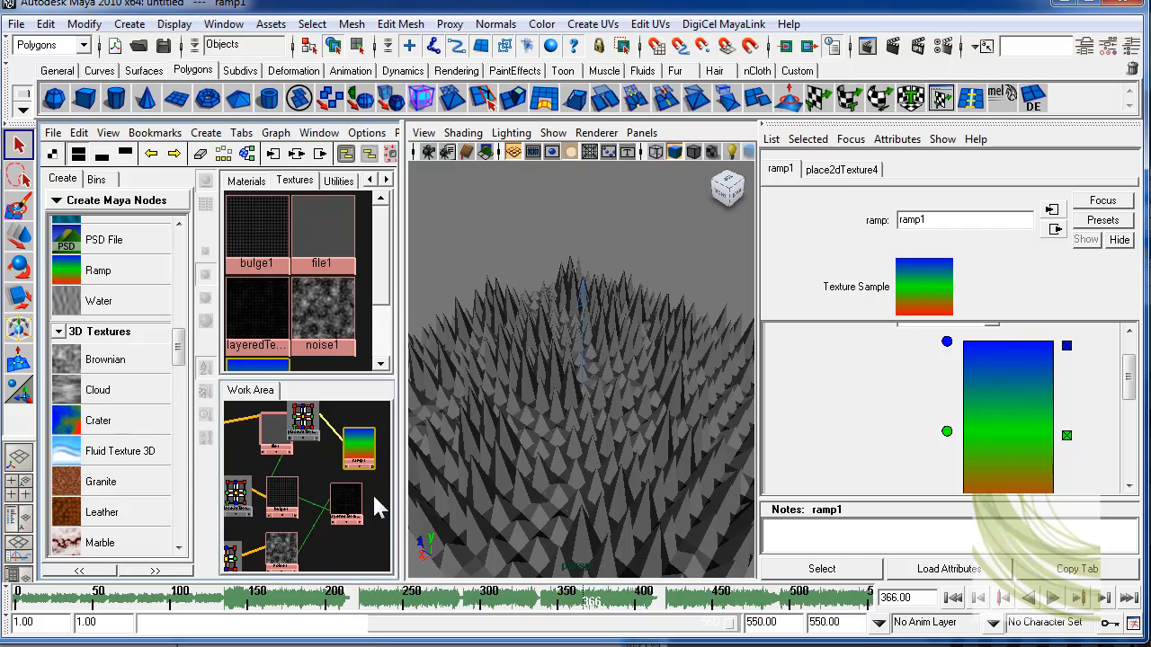
Step: Connect layeredTexture1 to the Selected Color of ramp1's red entry at position 0
click(342, 510)
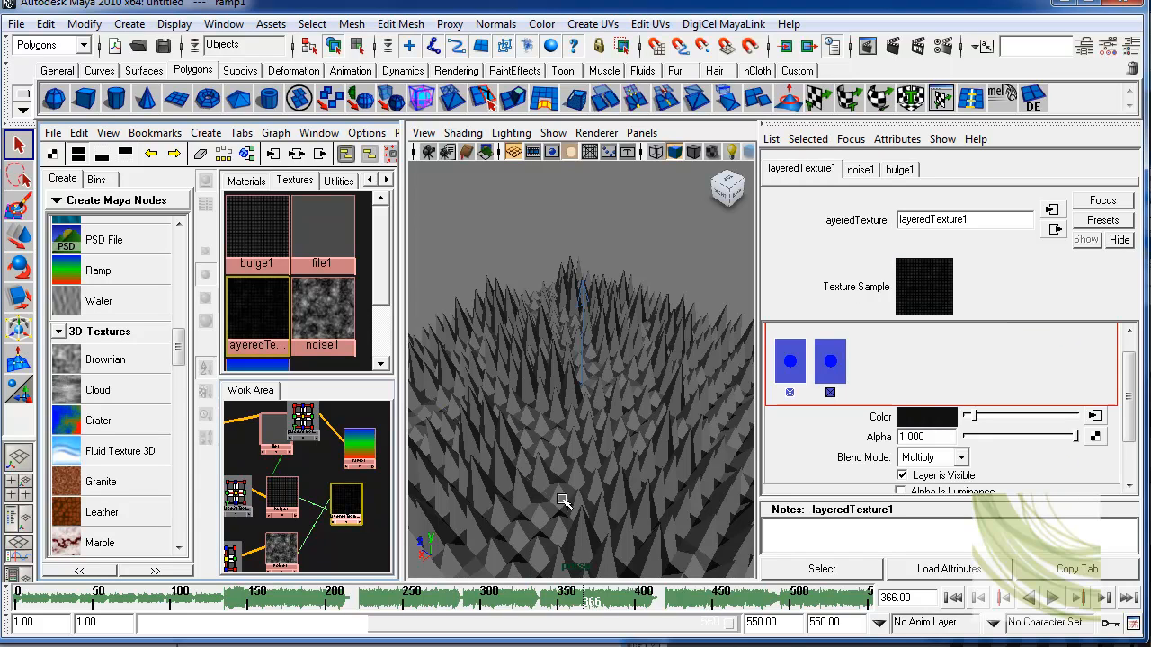
click(365, 438)
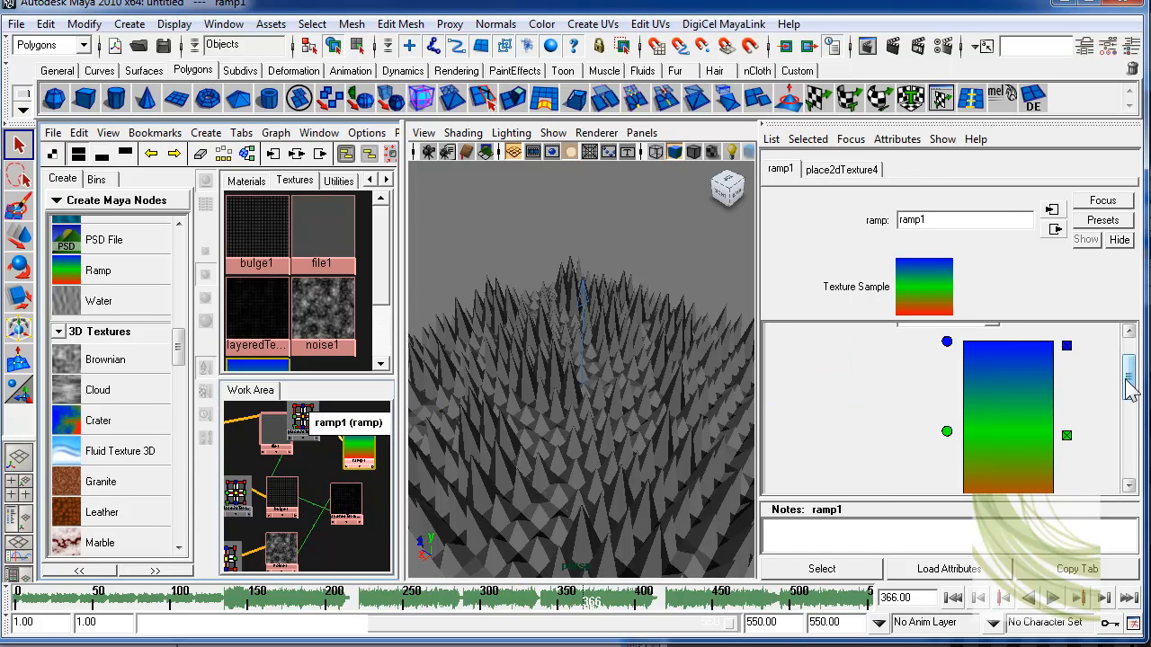
scroll(1131, 389, down, 3)
click(946, 388)
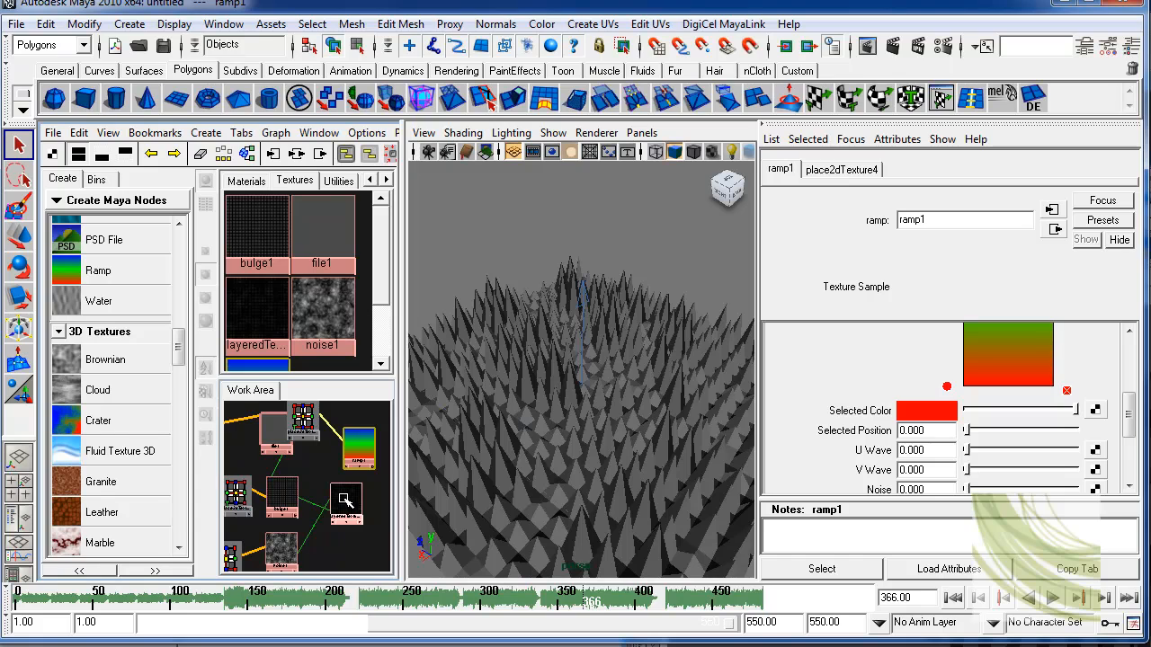
middle_drag(823, 404, 825, 411)
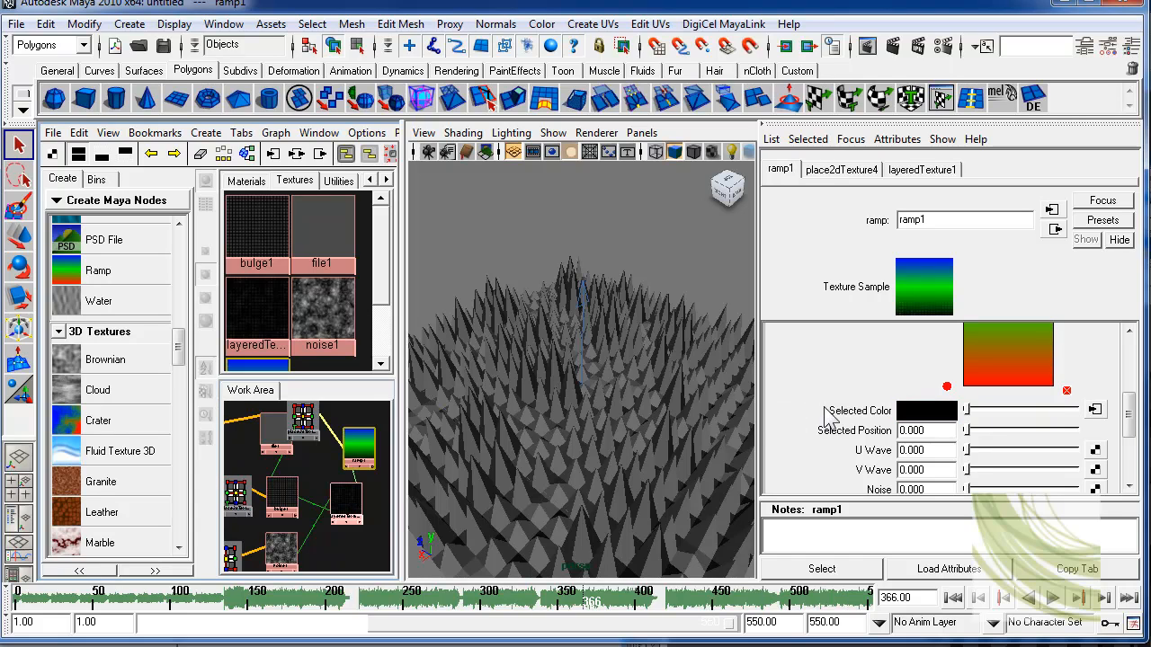
Step: Remove ramp1's green color entry and set the blue entry at position 1 to black
drag(1135, 429, 1135, 397)
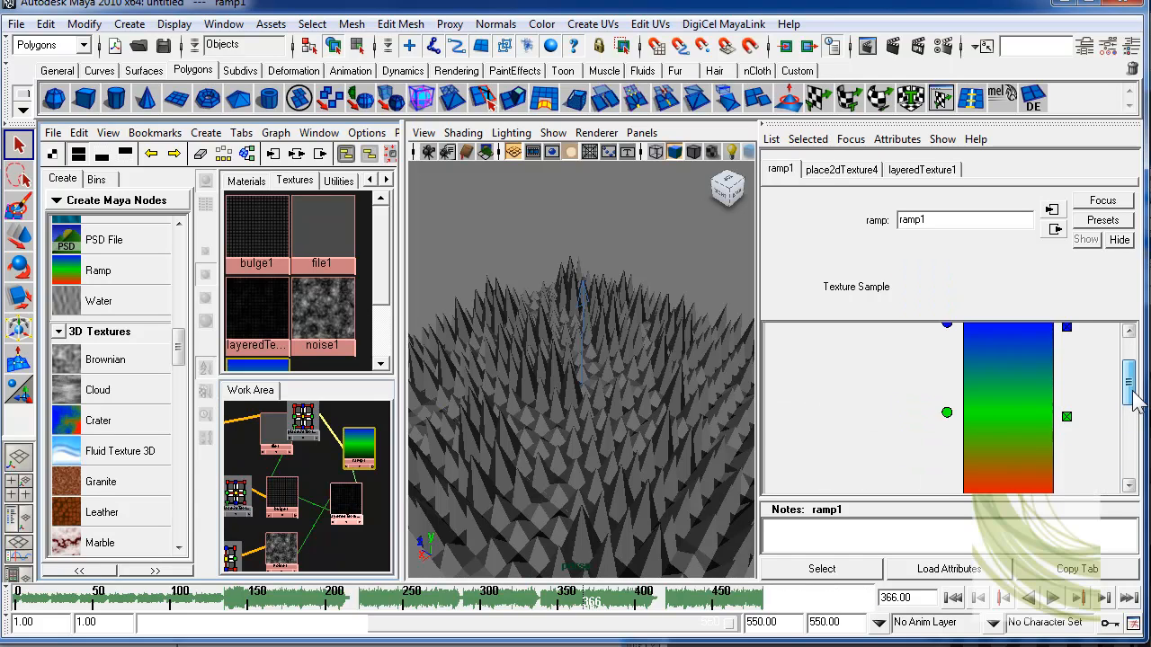
click(1067, 417)
drag(1131, 382, 965, 439)
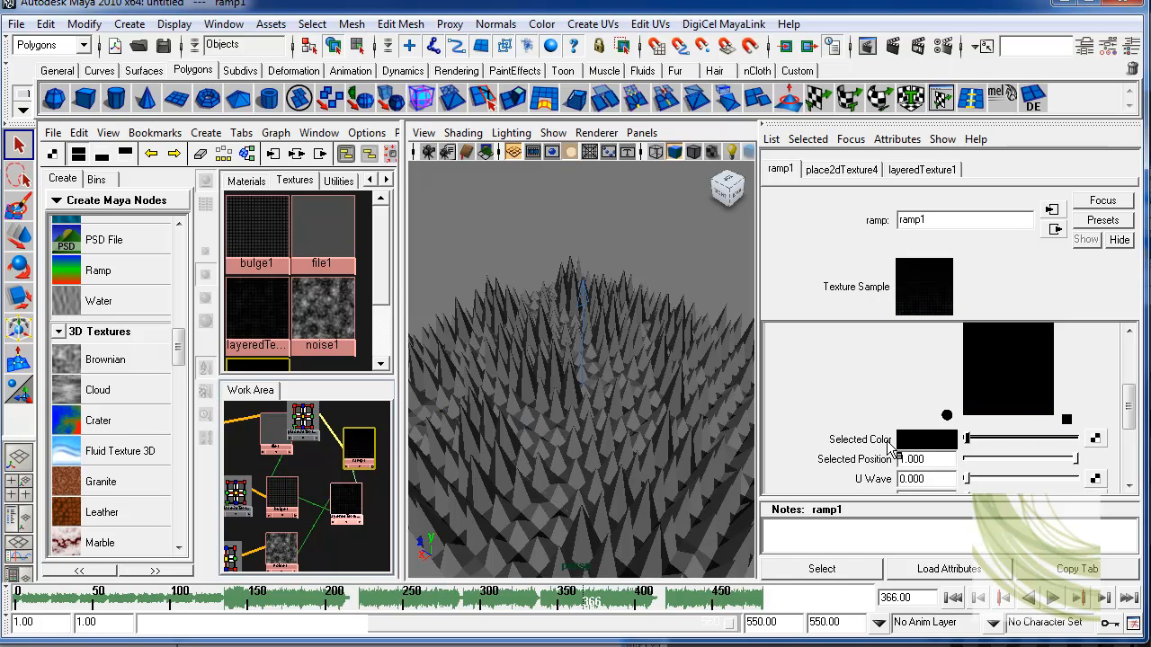
Step: Connect ramp1 to displaceD1's Color1 and bring up ramp1's upper black color entry for editing
click(515, 420)
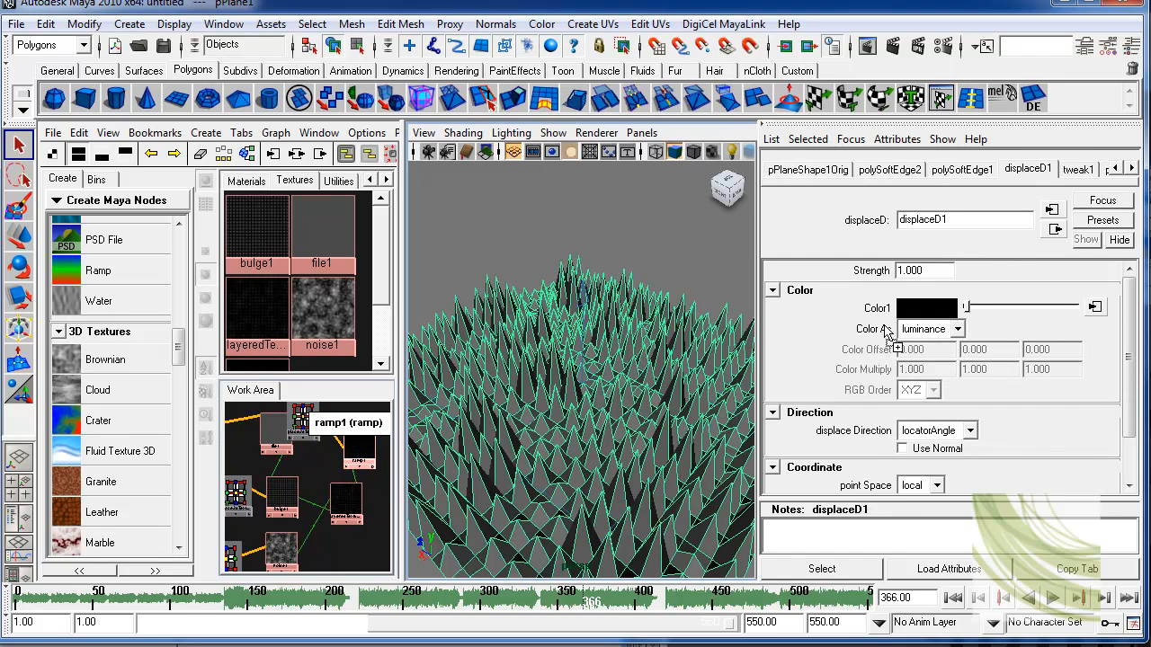
middle_drag(873, 314, 872, 313)
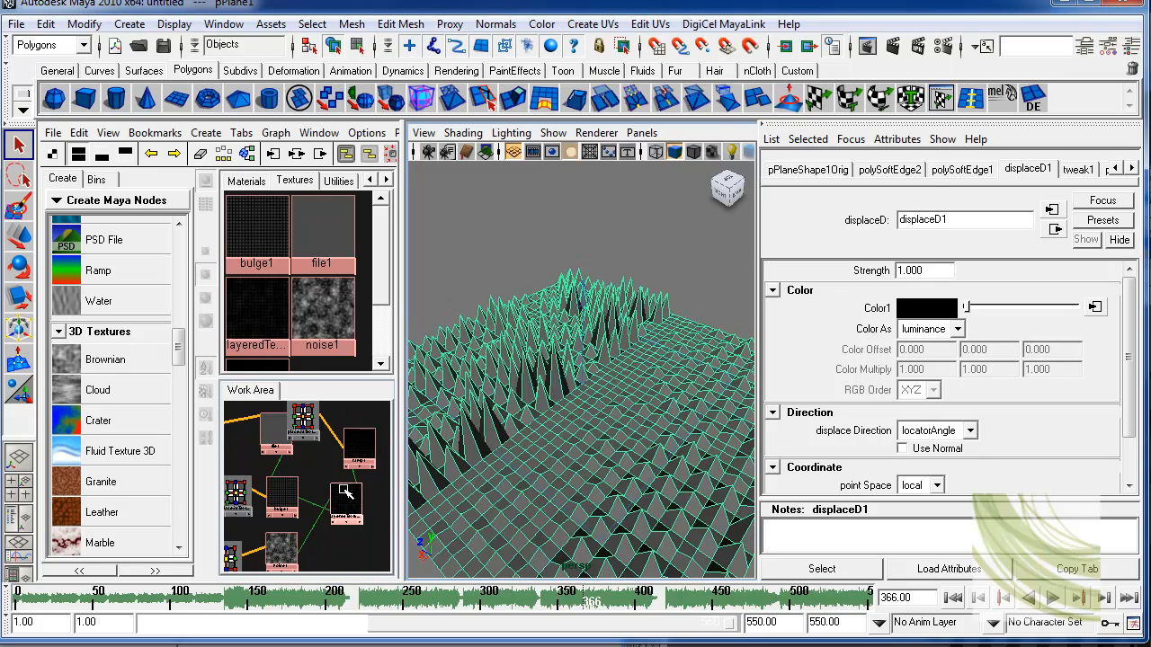
click(355, 461)
alt+drag(641, 407, 657, 409)
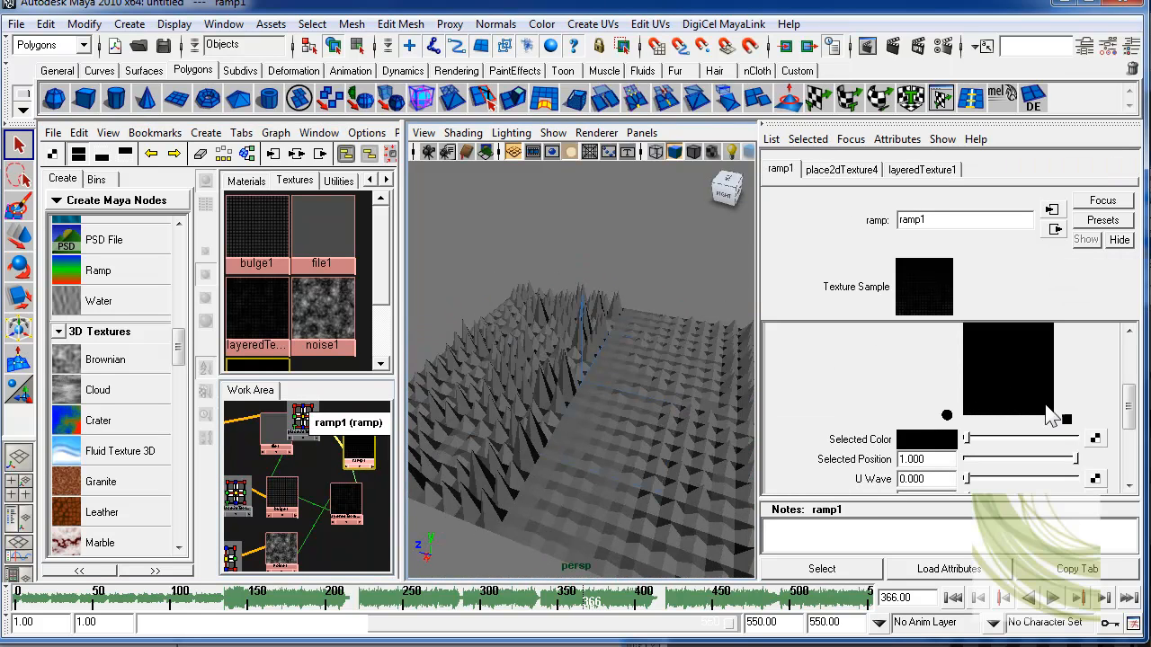
drag(1129, 415, 1130, 378)
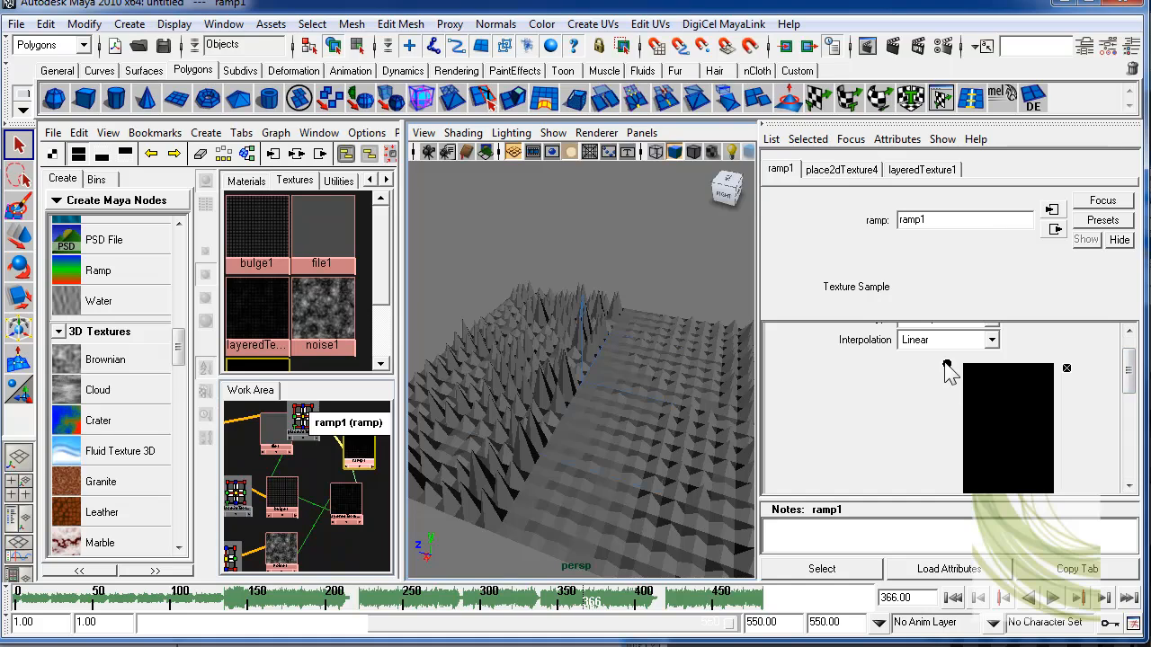
Step: Move the two color entries of ramp1 along the ramp, placing the upper one at position 0.590
drag(946, 367, 949, 460)
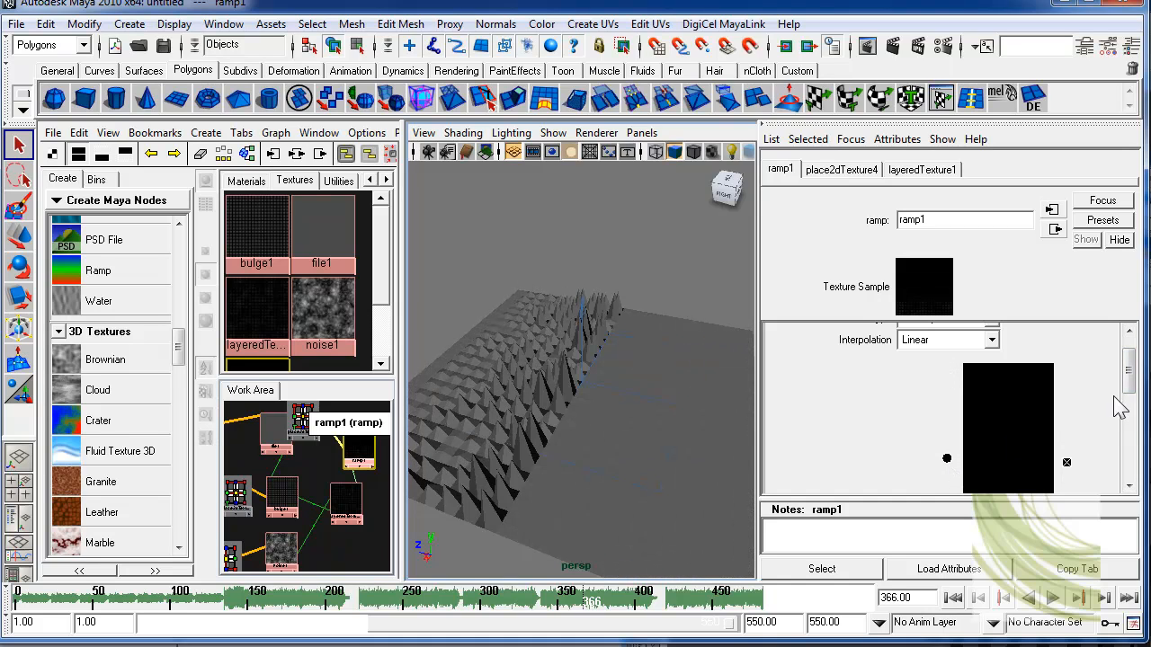
drag(1128, 377, 1143, 411)
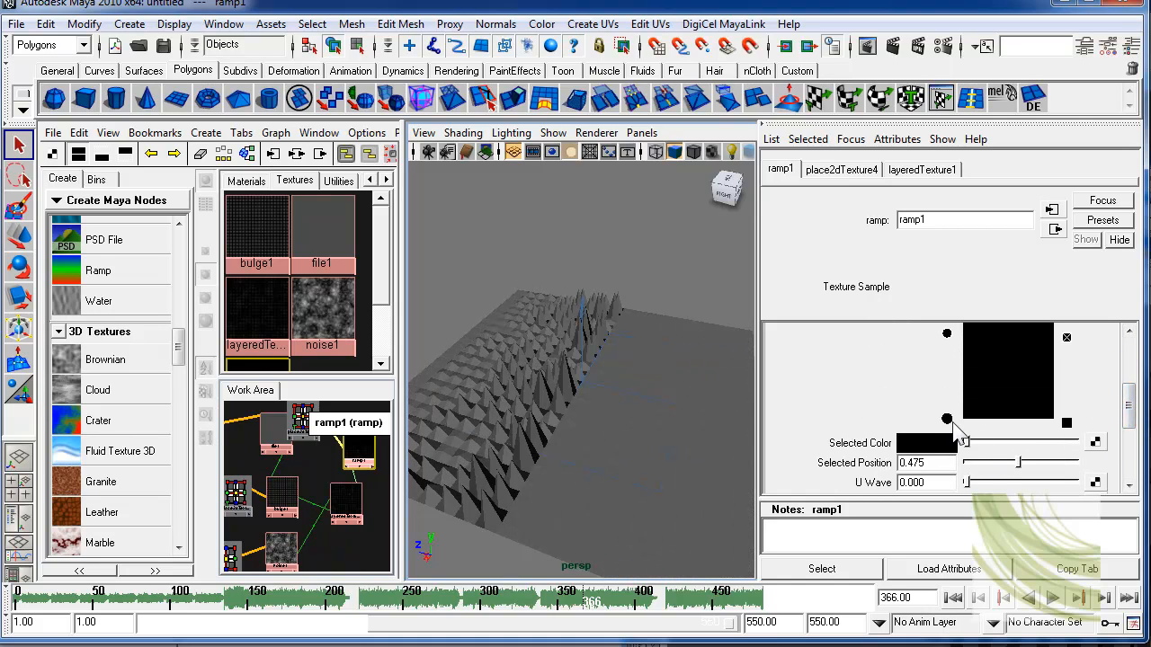
drag(950, 426, 754, 369)
alt+drag(634, 403, 588, 416)
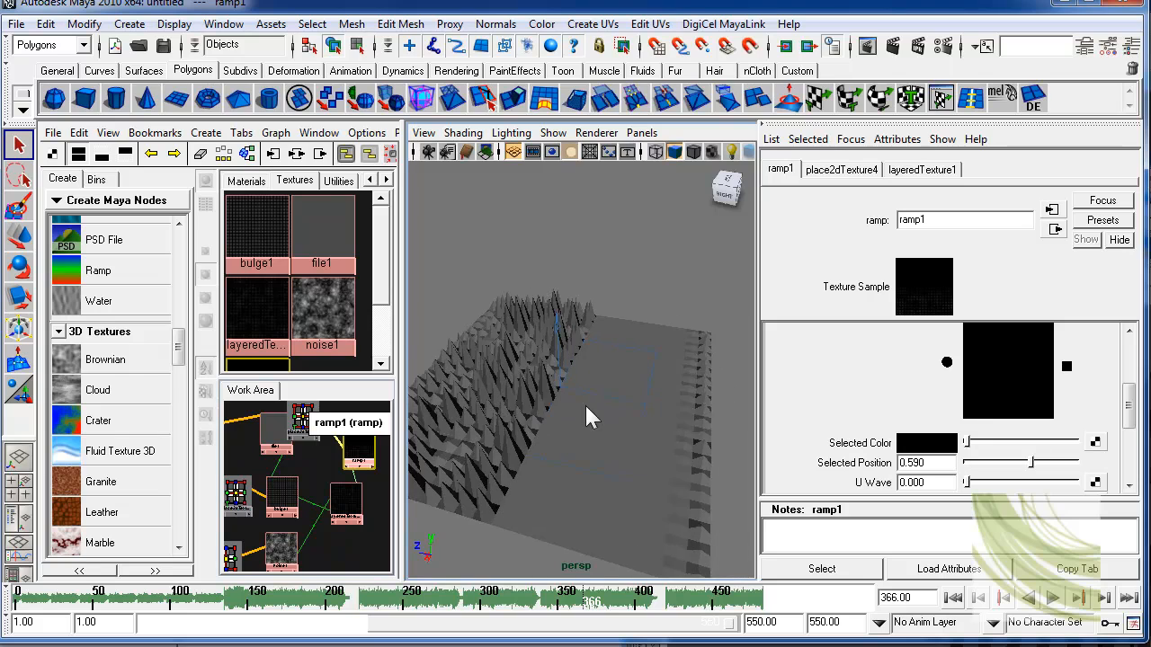
Step: Set ramp1's type to Tartan Ramp and keep its interpolation at Linear
scroll(1115, 416, up, 3)
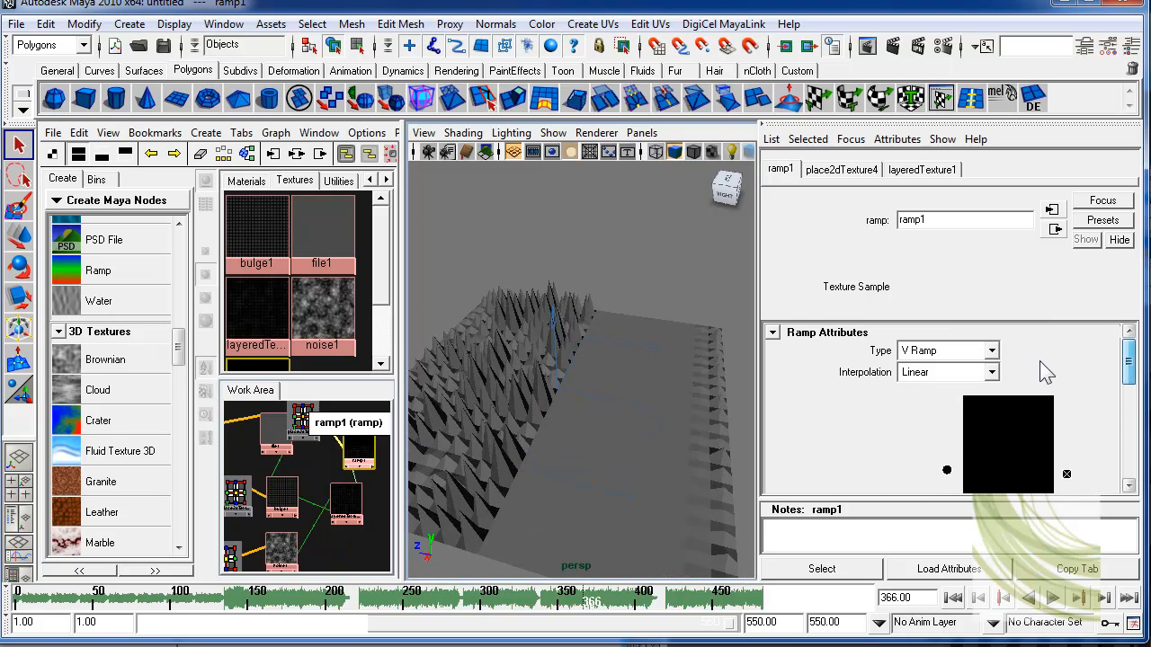
click(992, 373)
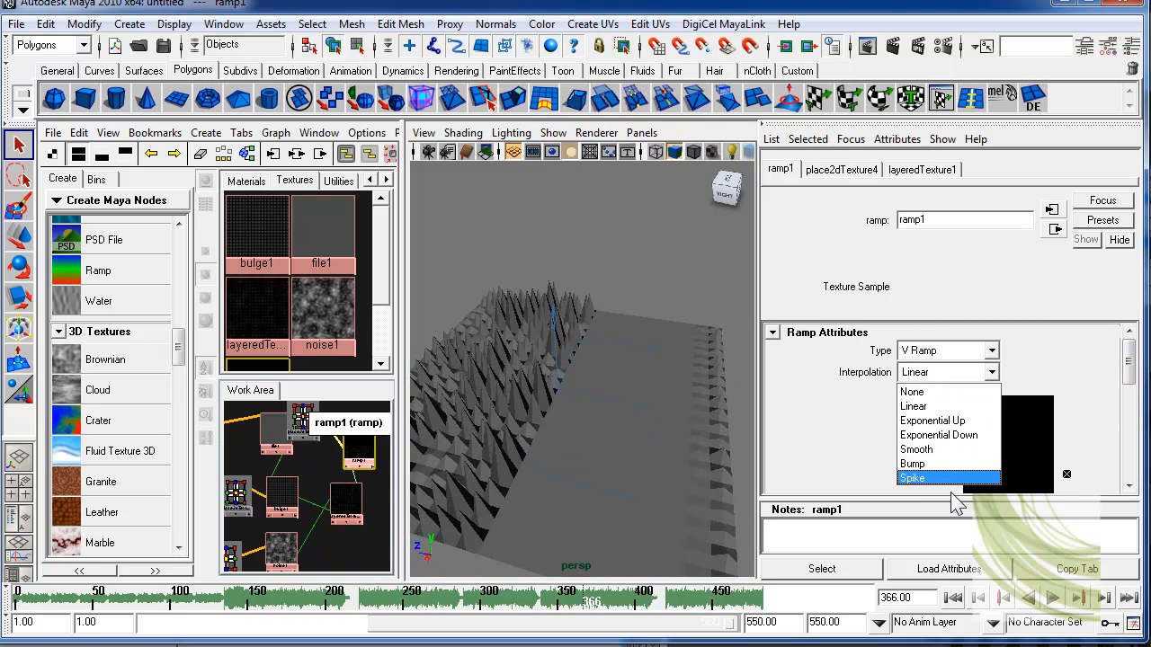
click(917, 407)
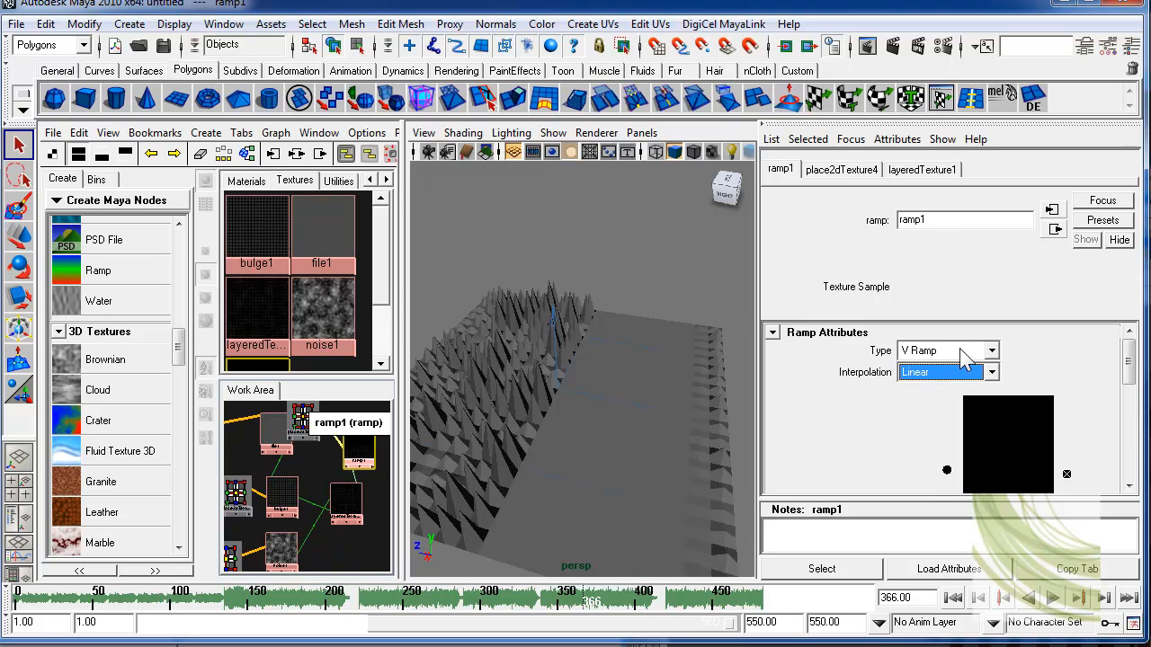
click(992, 351)
click(928, 485)
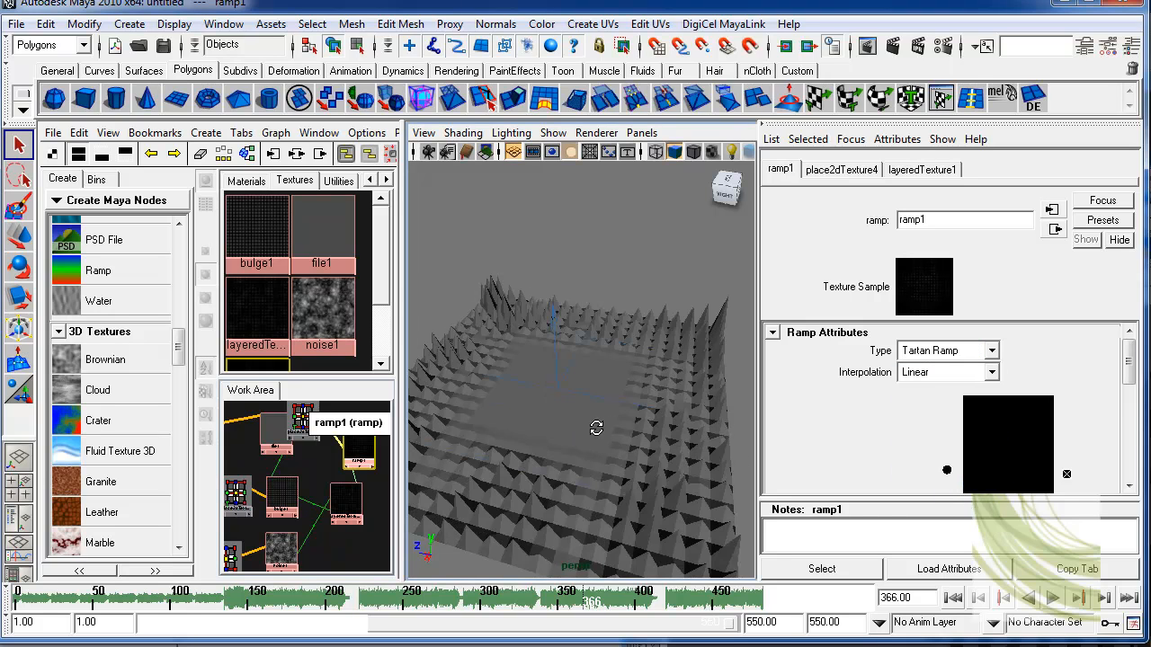
alt+drag(597, 428, 553, 423)
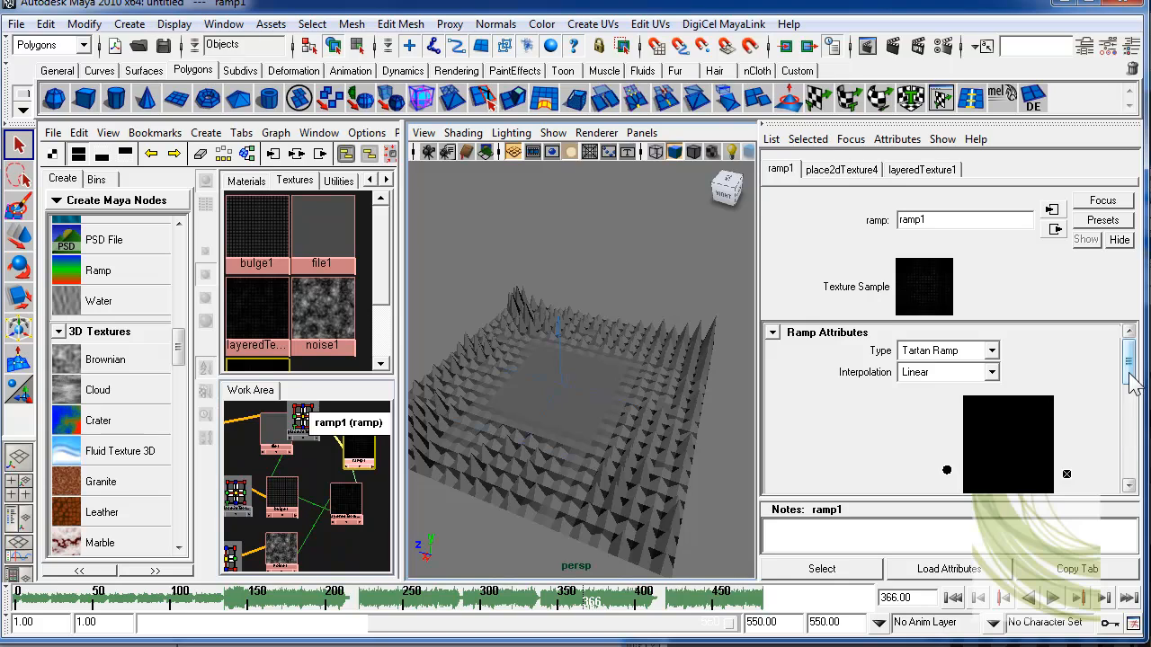
Step: Move the tartan ramp's two color entries closer together to adjust the flat area in the middle of the plane
drag(1132, 384, 1133, 405)
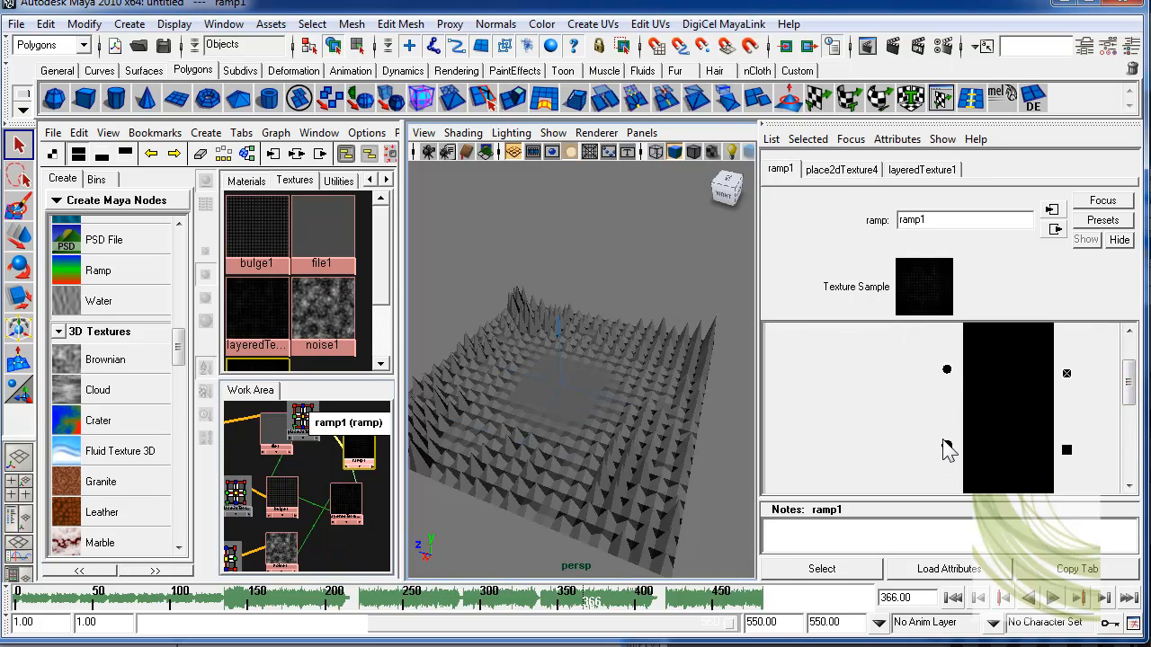
drag(949, 449, 951, 430)
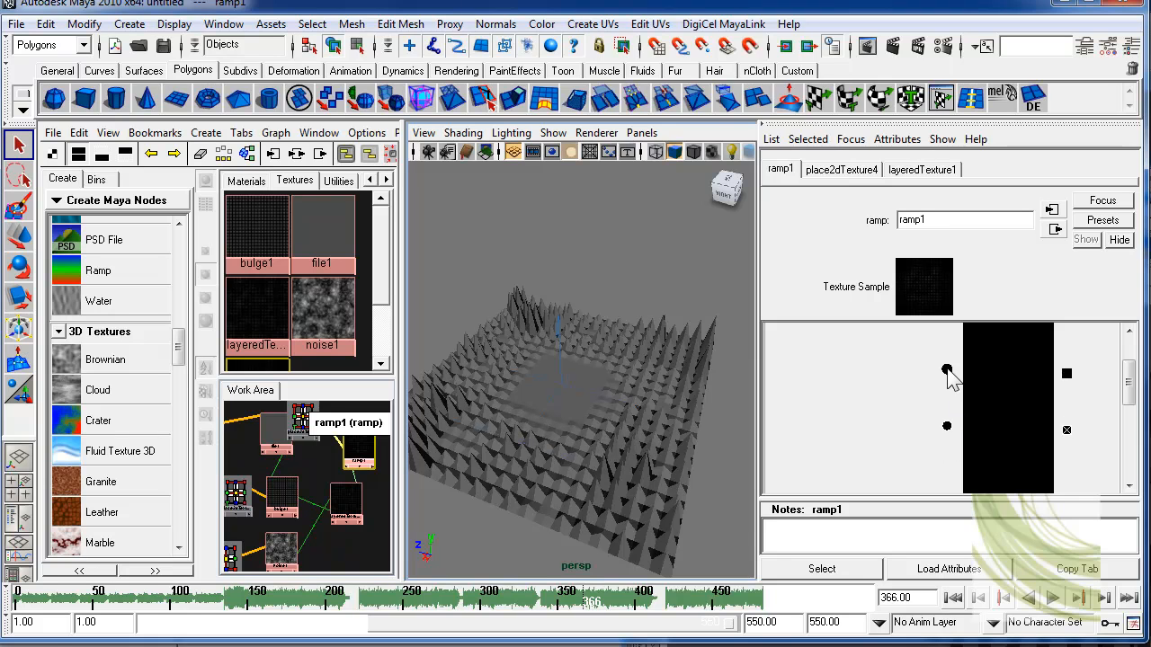
drag(949, 370, 950, 394)
alt+drag(530, 423, 643, 450)
Step: Play and scrub the timeline between about frames 128 and 193, examining the plane's spikes from several angles
mouse_move(53, 602)
mouse_down()
mouse_move(40, 604)
mouse_move(479, 616)
mouse_move(579, 611)
mouse_move(628, 590)
mouse_move(74, 610)
mouse_up()
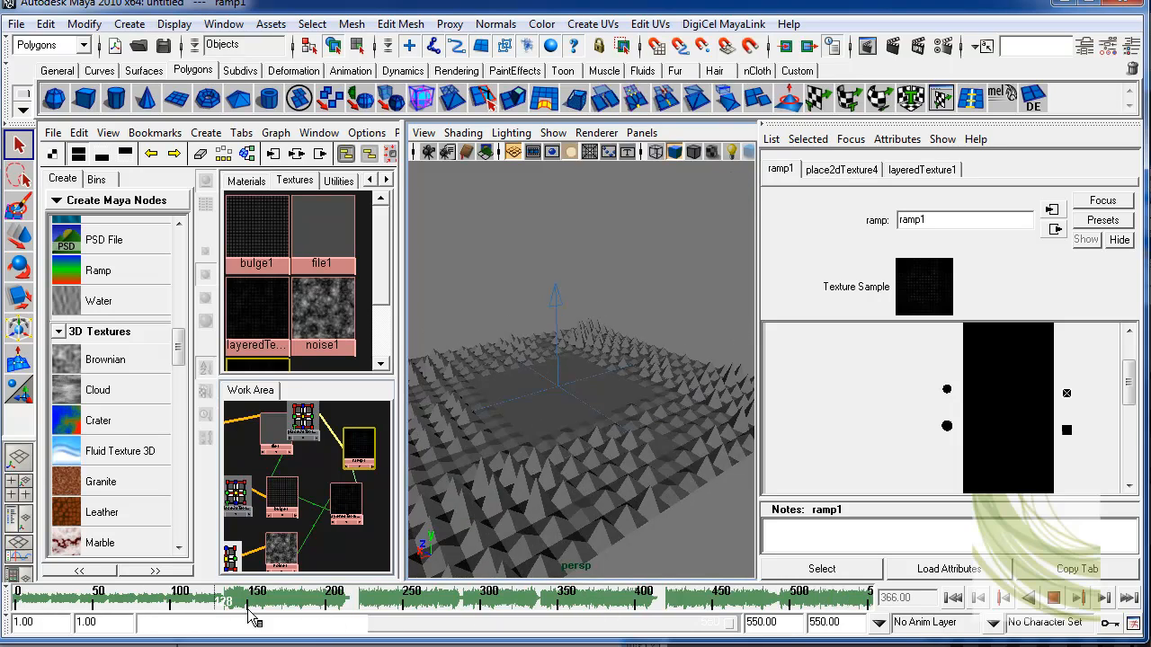
drag(249, 610, 316, 610)
alt+right_drag(555, 548, 494, 473)
alt+drag(494, 473, 671, 495)
alt+right_drag(671, 495, 611, 486)
alt+drag(611, 485, 681, 517)
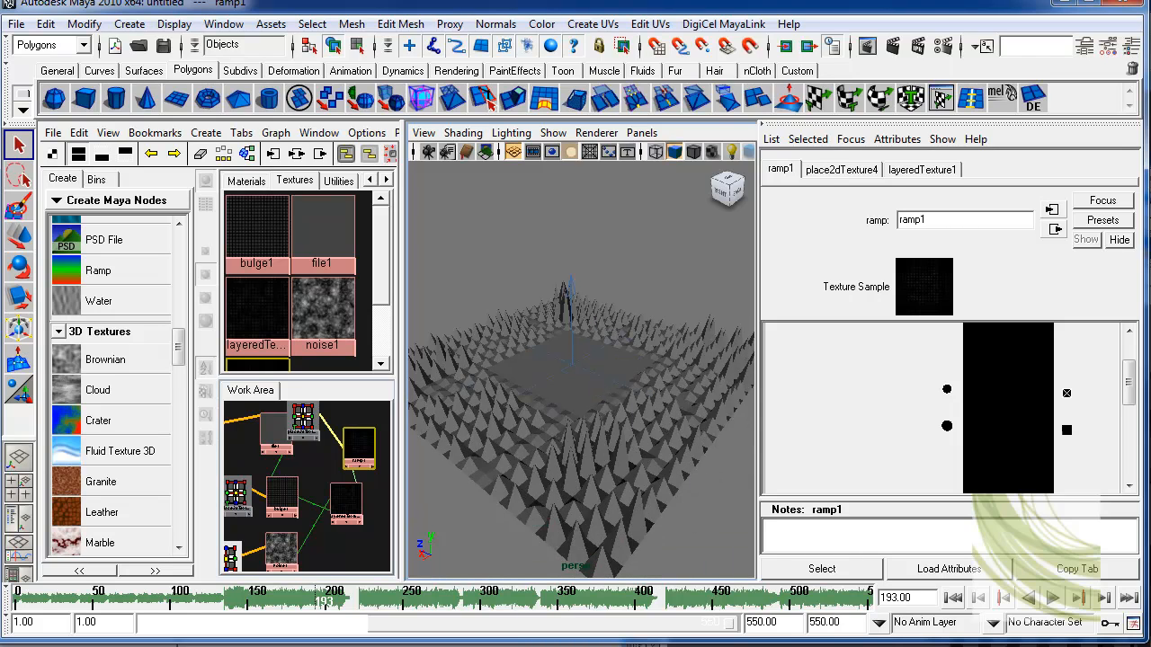
click(281, 493)
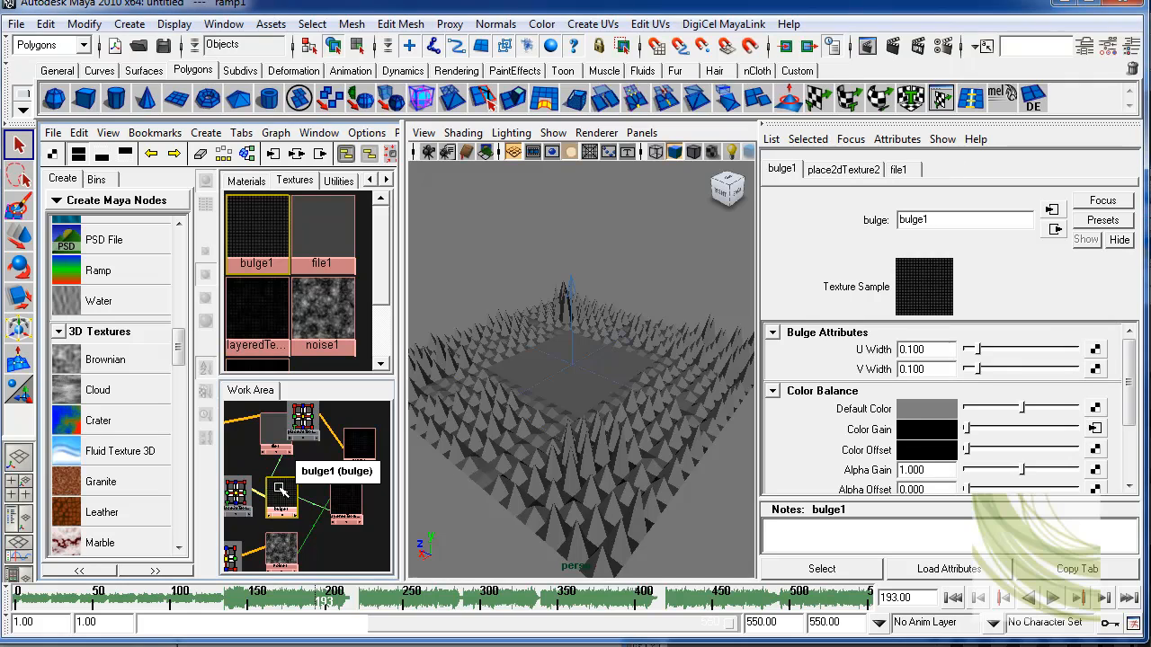
drag(155, 599, 239, 601)
alt+drag(619, 450, 555, 496)
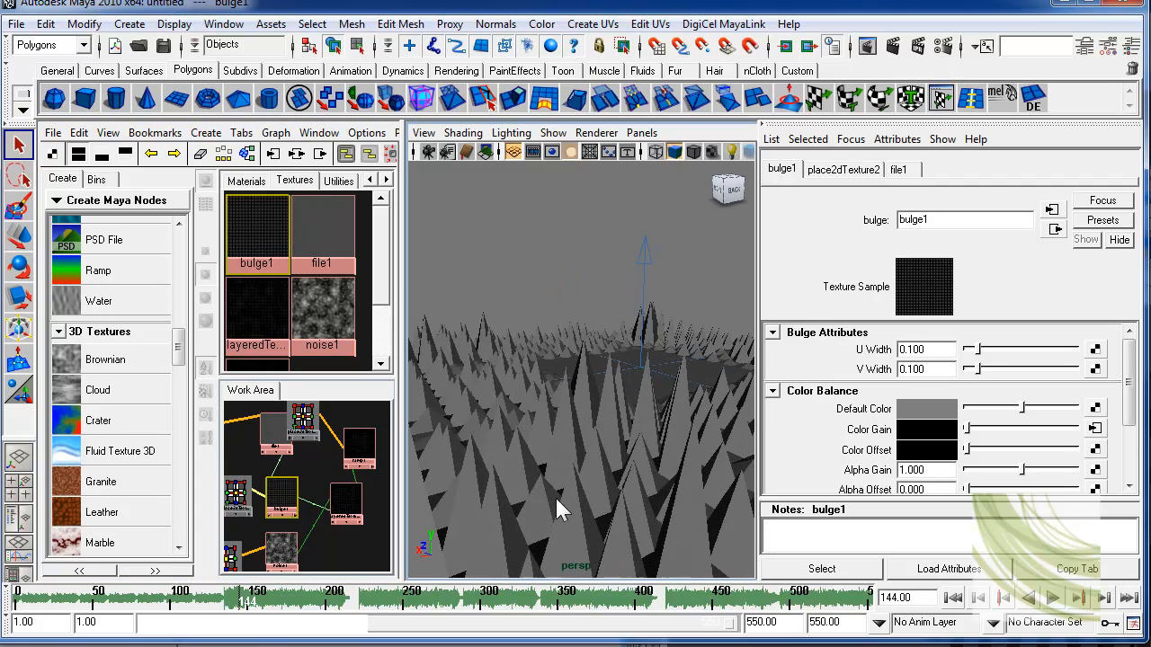
drag(230, 604, 131, 604)
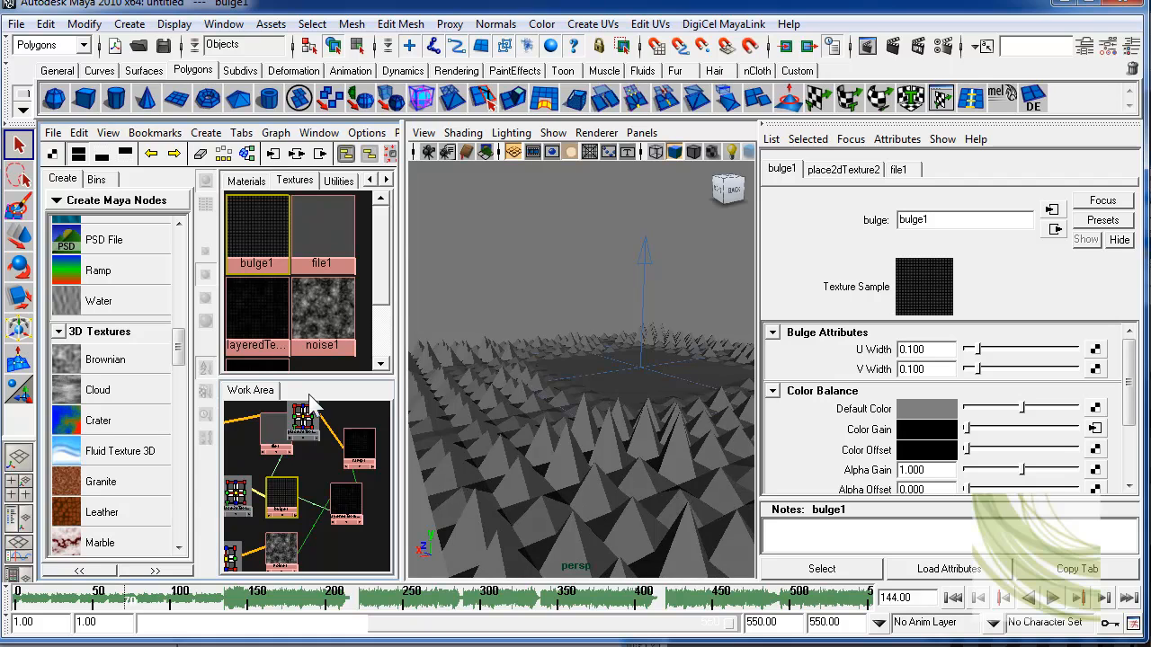
Step: Set noise1's ratio to 0.802, frequency ratio to 5.314 and amplitude to 0.388, checking the displacement over time
click(281, 547)
drag(1010, 369, 980, 370)
click(286, 600)
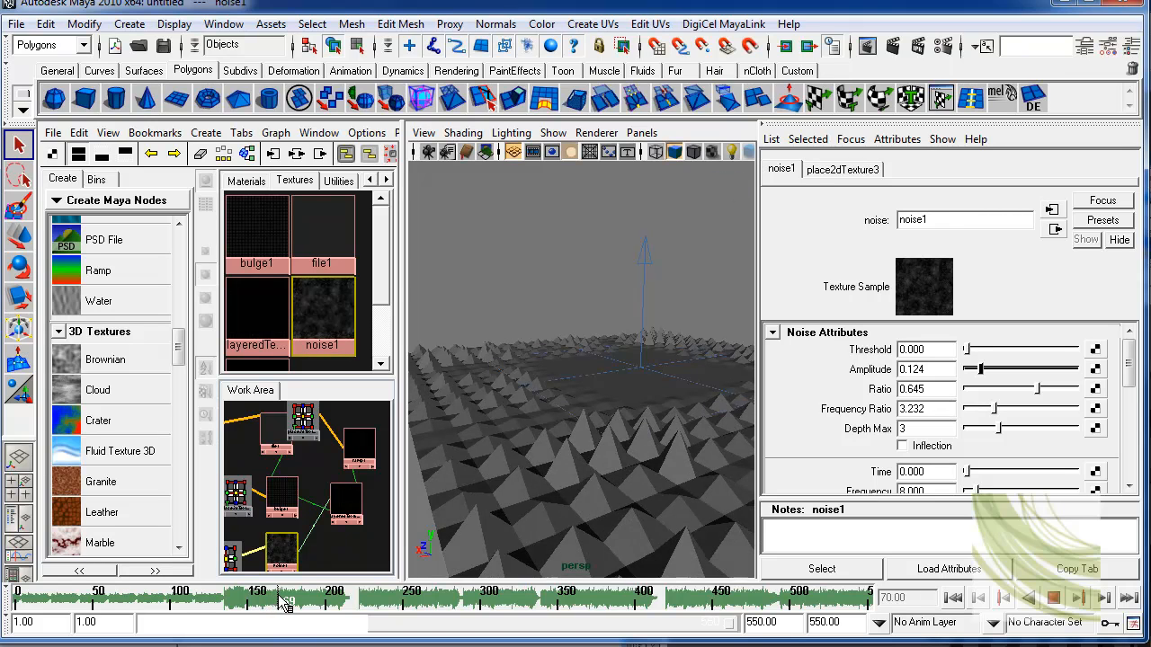
drag(1037, 389, 1106, 392)
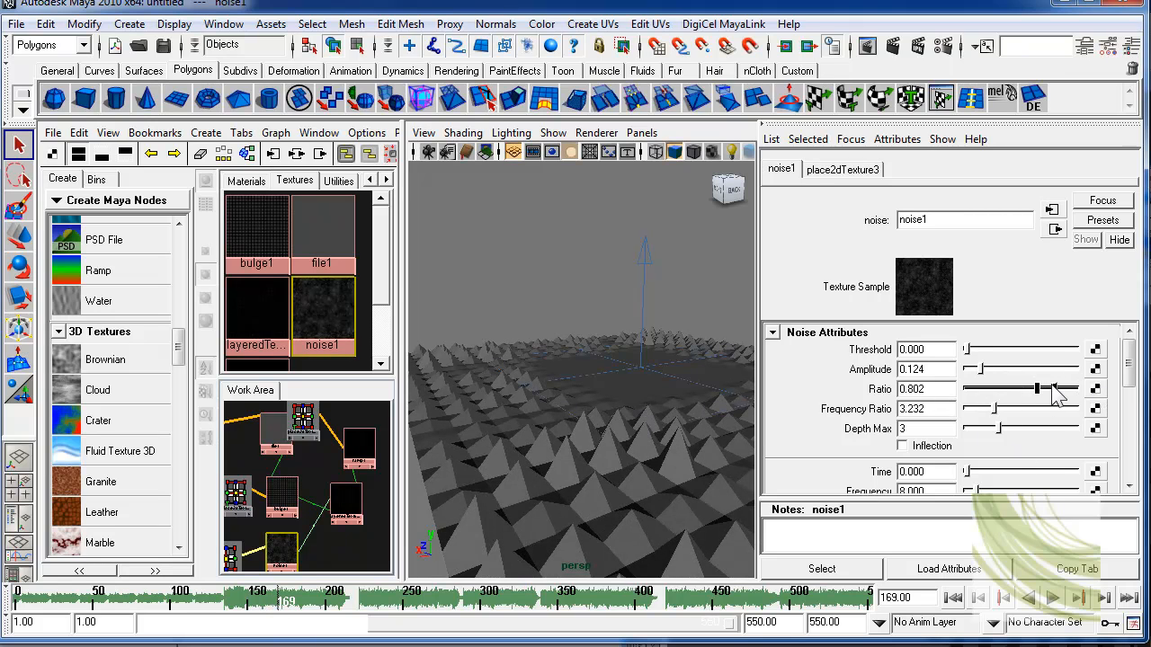
drag(997, 416, 1021, 423)
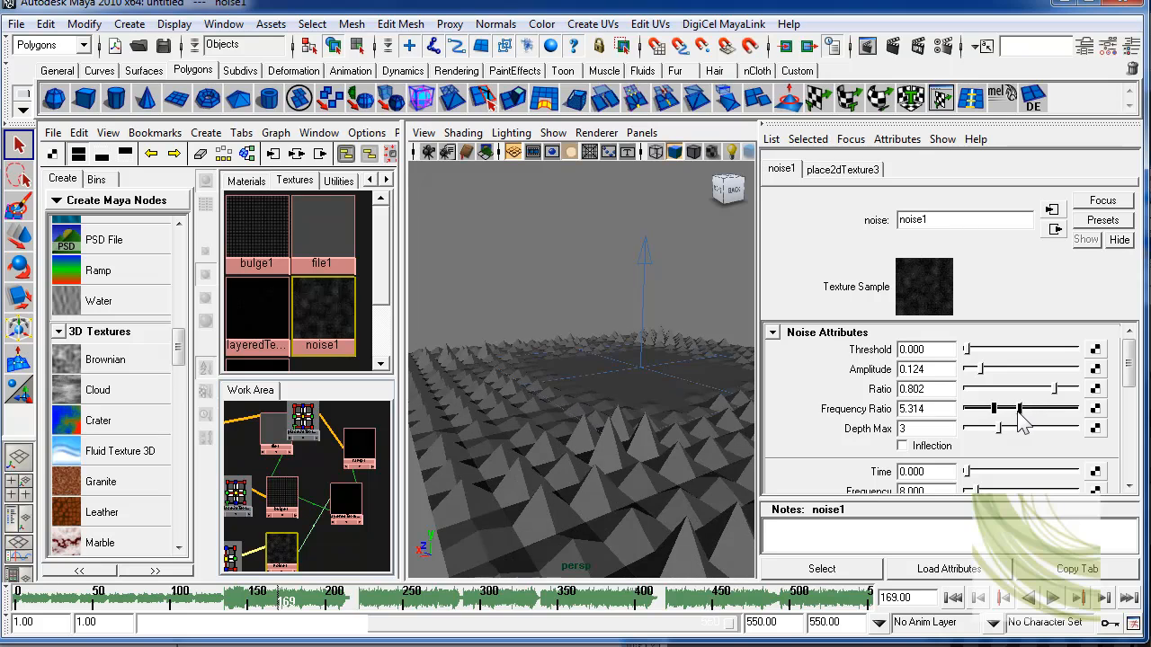
drag(981, 368, 1010, 370)
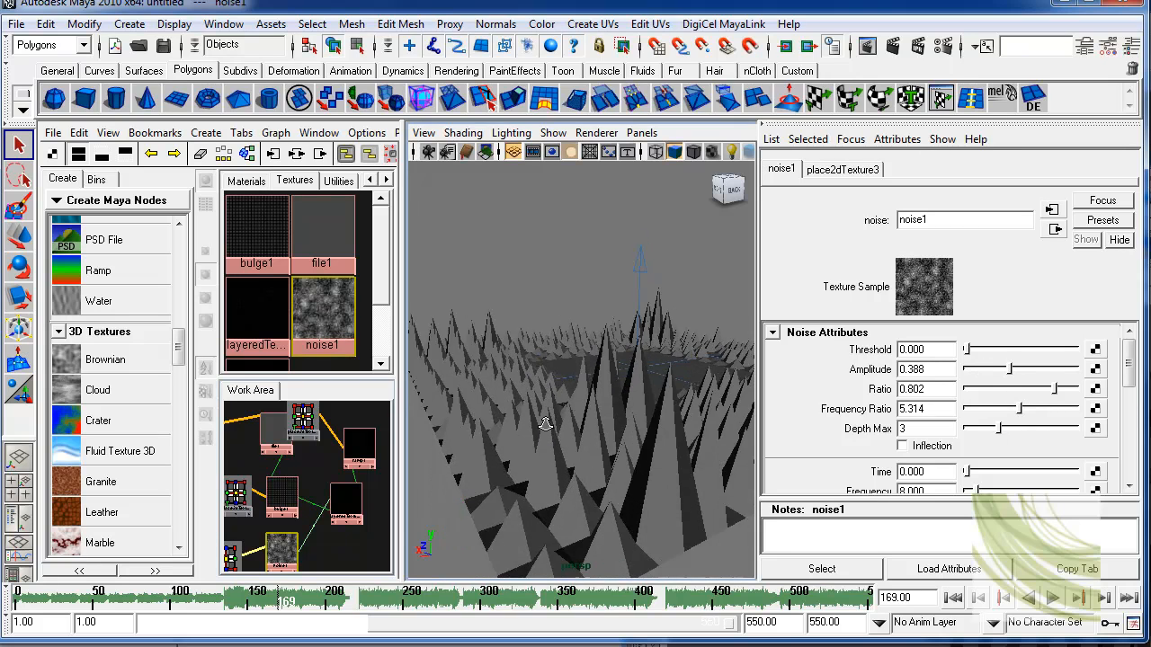
drag(148, 601, 322, 601)
Step: Set noise1's threshold to 0.140 and amplitude to 0.529, and play back the animation as far as frame 132
mouse_move(969, 348)
mouse_down()
mouse_move(997, 351)
mouse_move(984, 350)
mouse_up()
click(1028, 370)
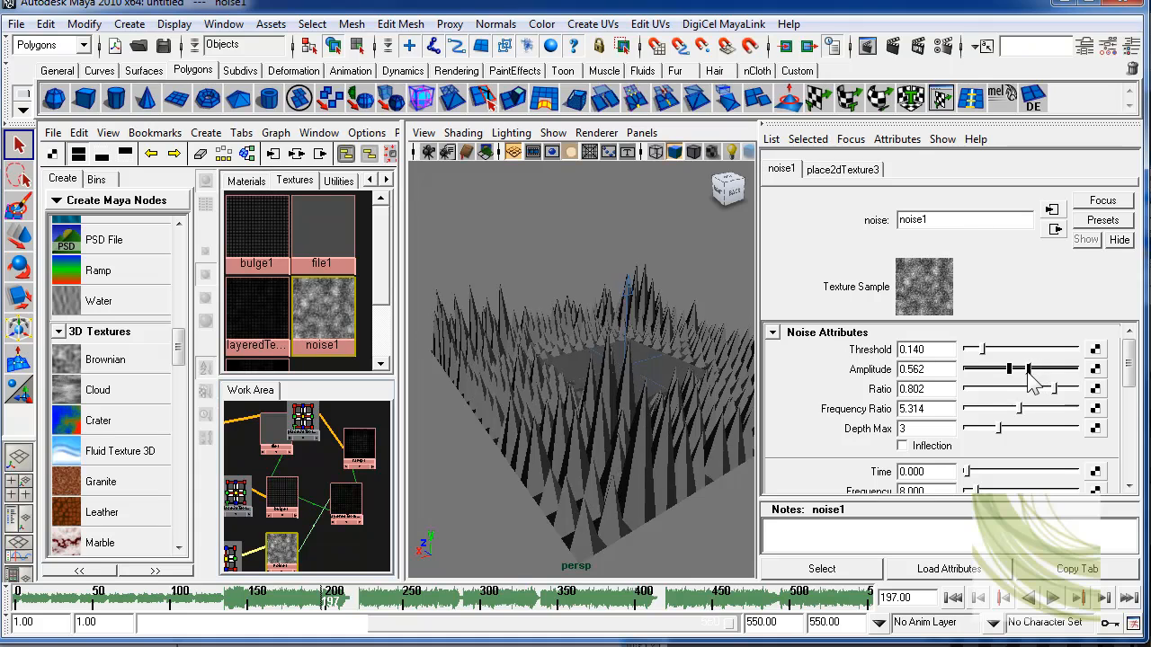
mouse_move(576, 400)
alt+mouse_down()
mouse_move(445, 413)
mouse_move(629, 403)
mouse_move(575, 409)
alt+mouse_up()
drag(1029, 369, 1024, 369)
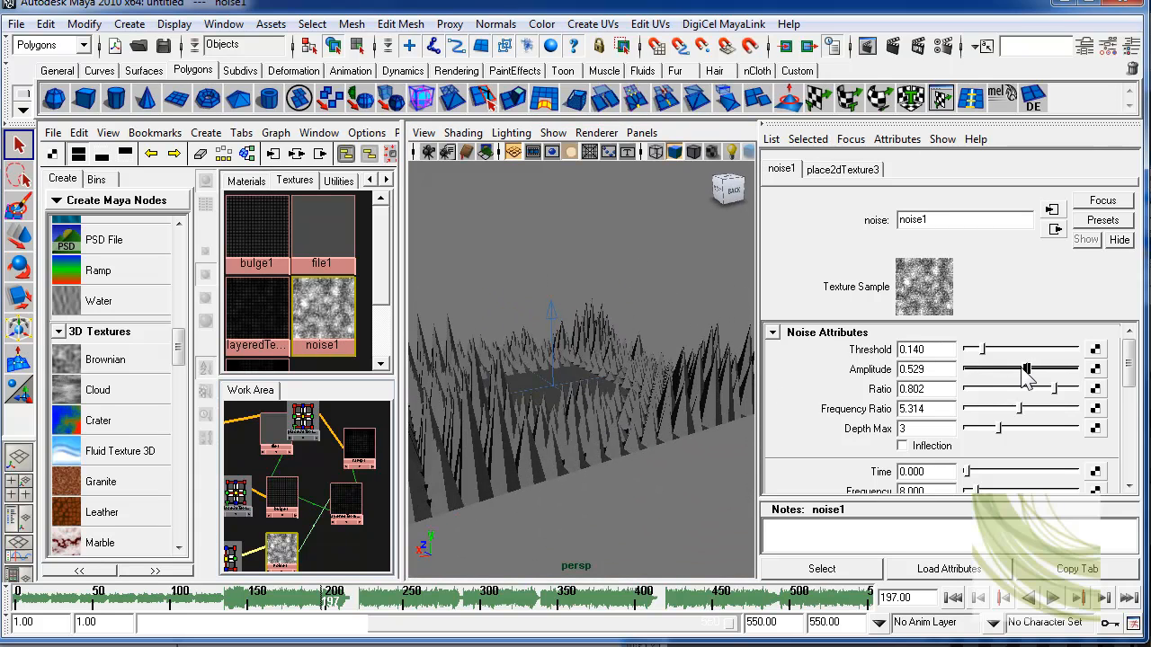
click(145, 597)
key(alt+v)
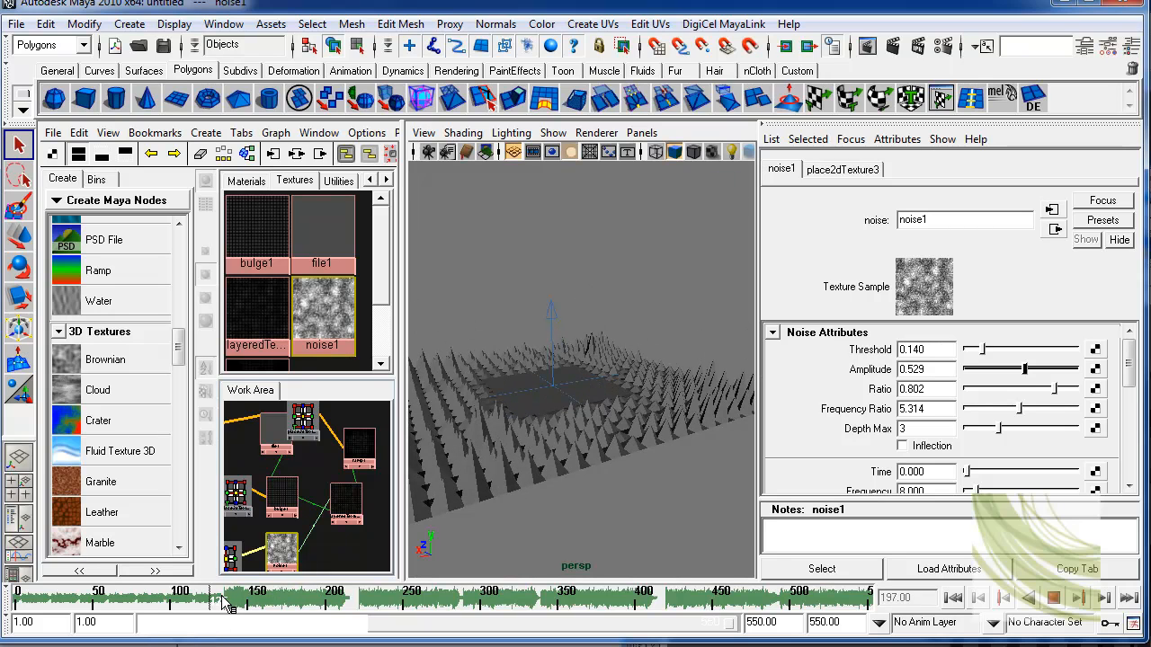
key(alt+v)
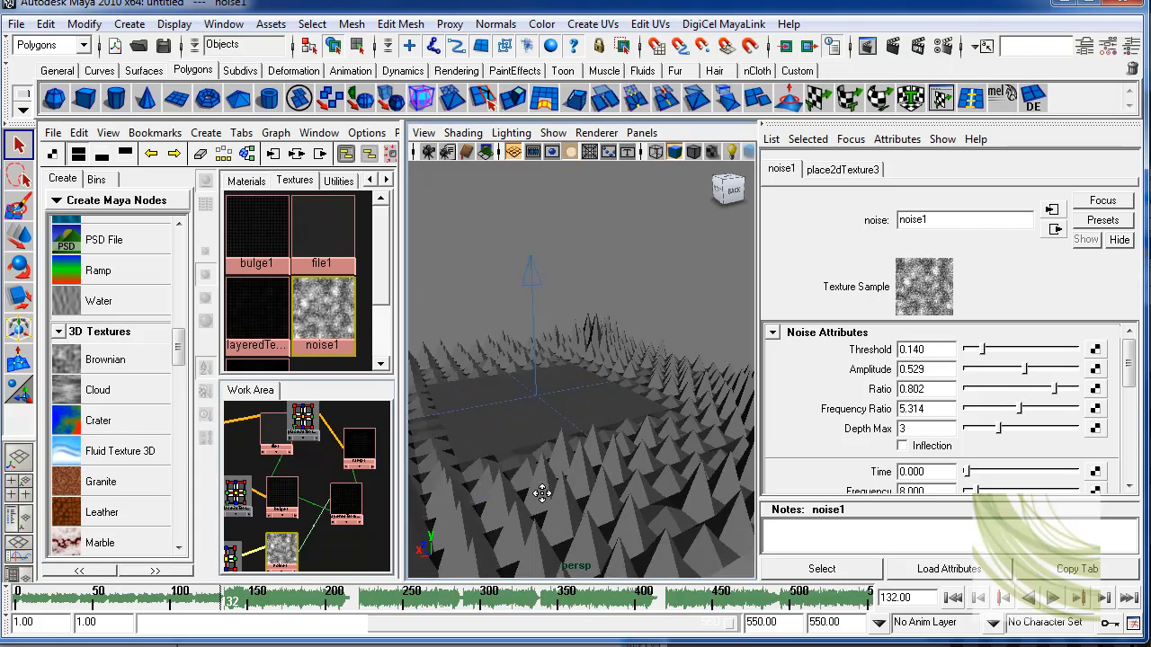
Step: Set the strength of the plane's displaceD1 deformer to 0.3 and key it at frame 132
click(604, 491)
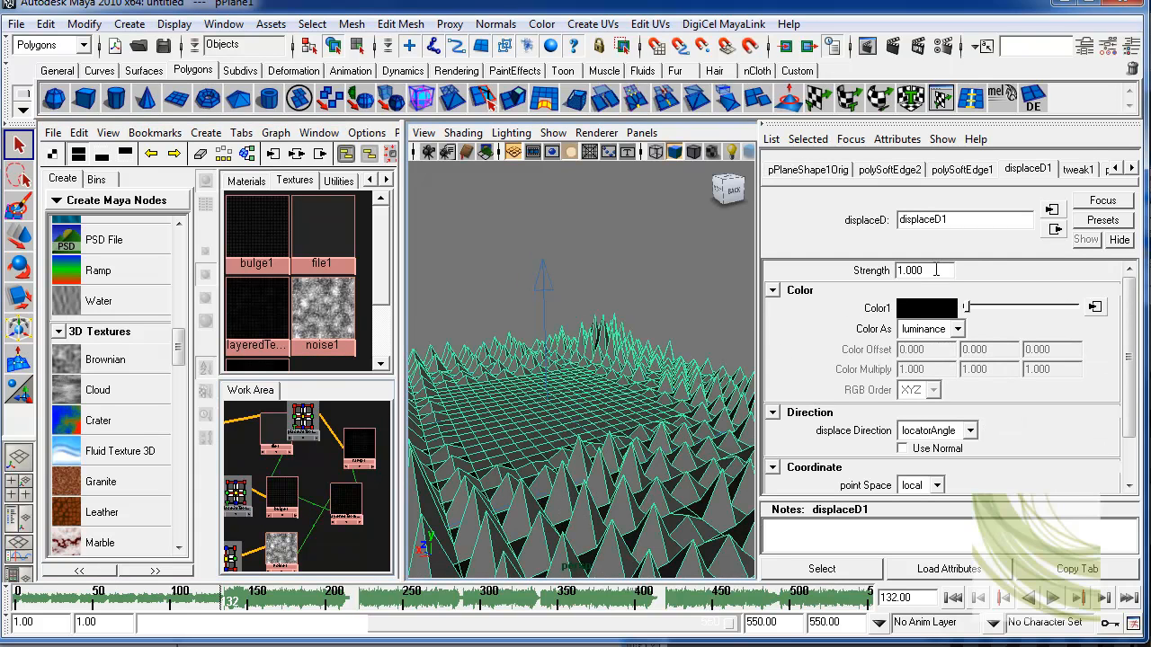
click(937, 270)
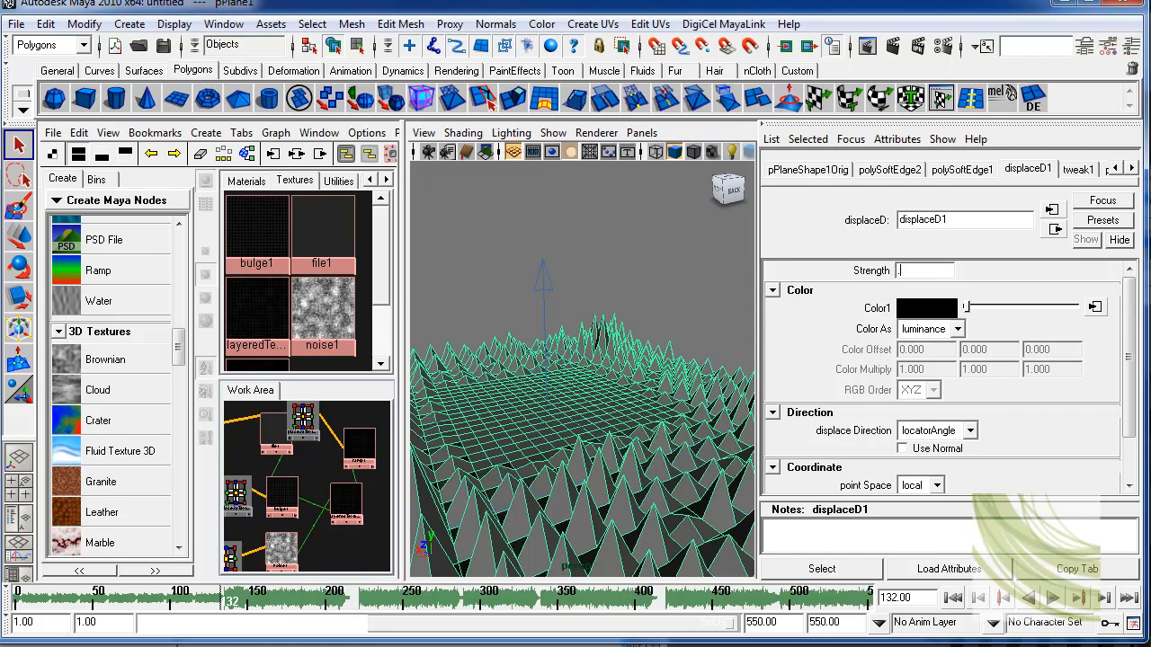
text(.5)
key(Return)
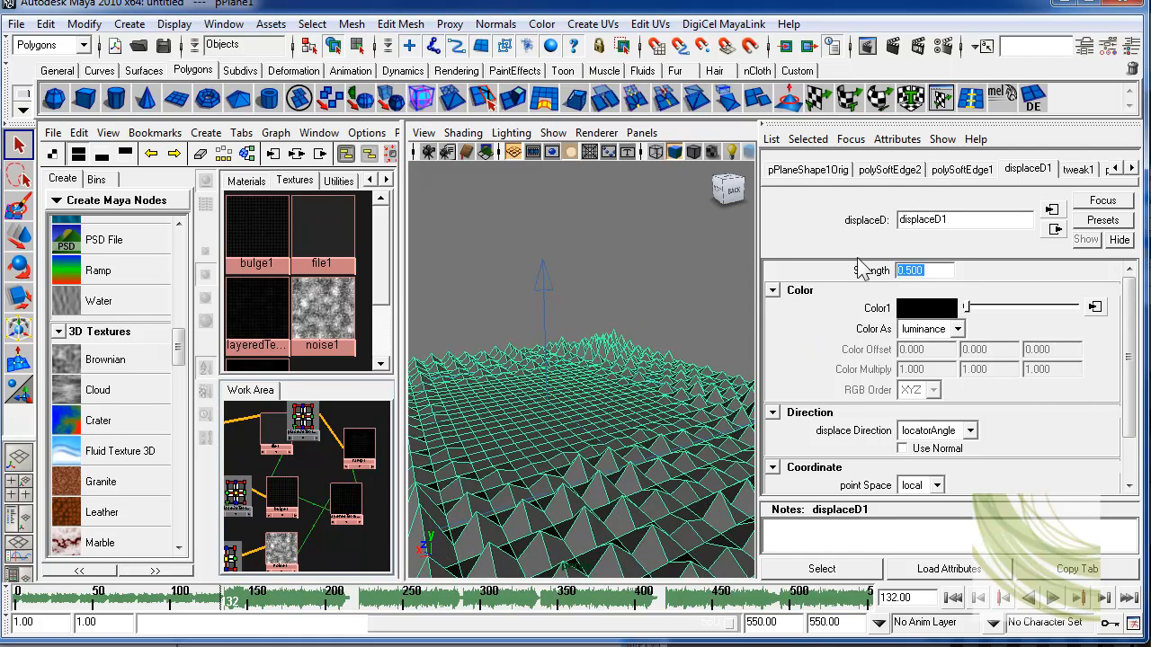
text(.3)
key(Return)
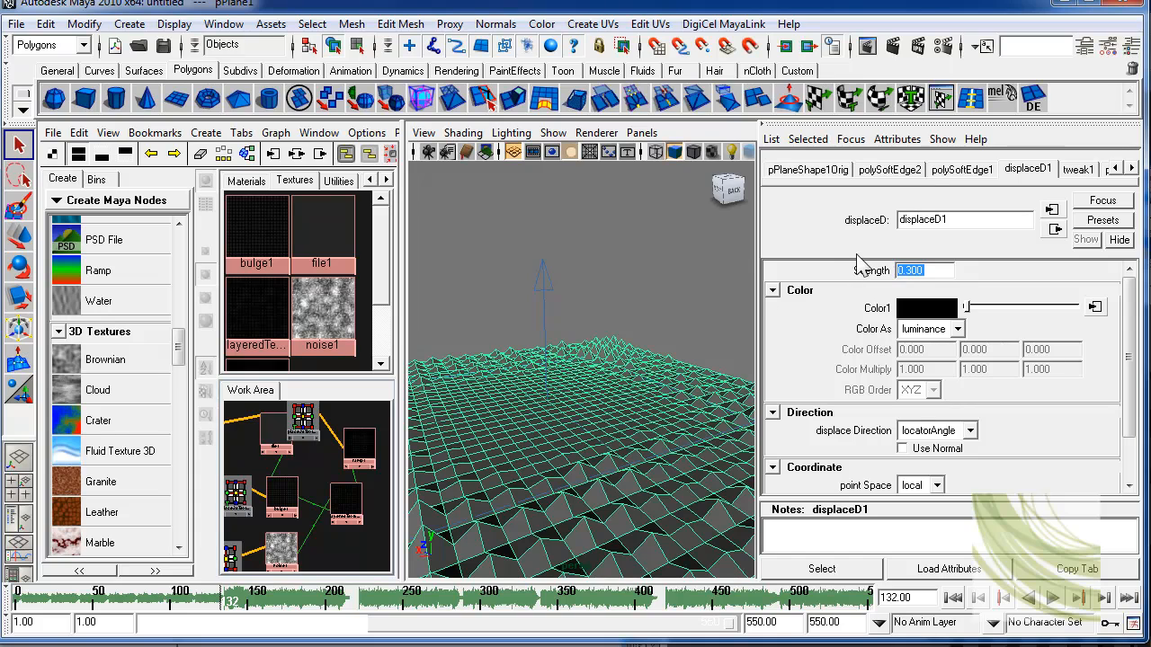
right_click(884, 280)
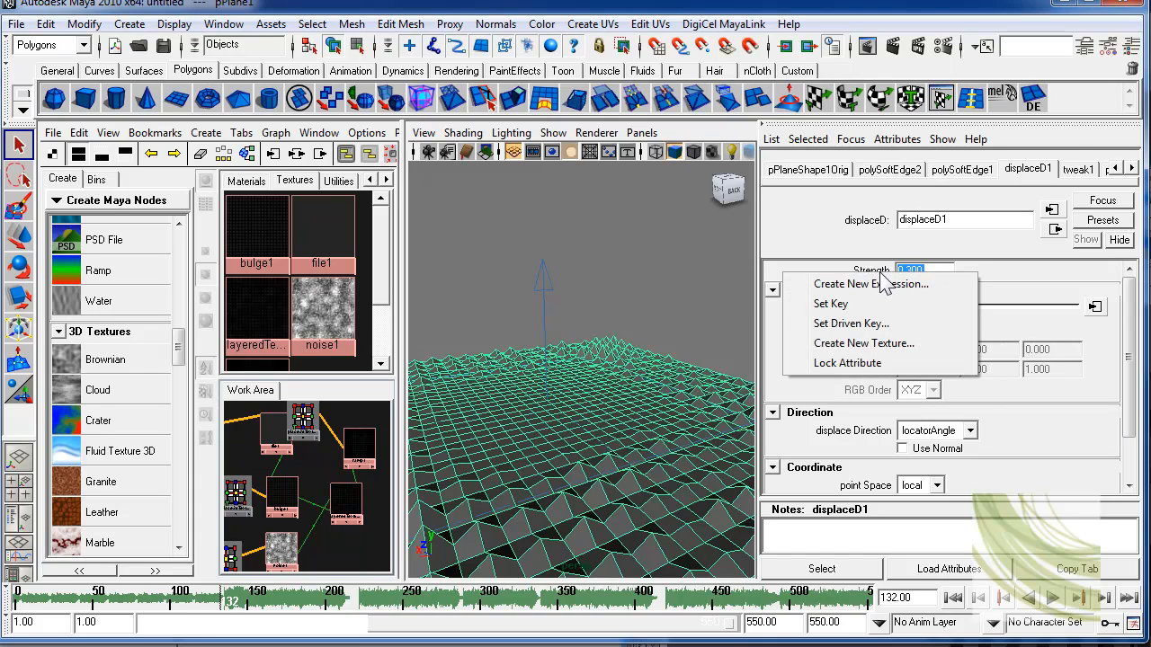
click(854, 304)
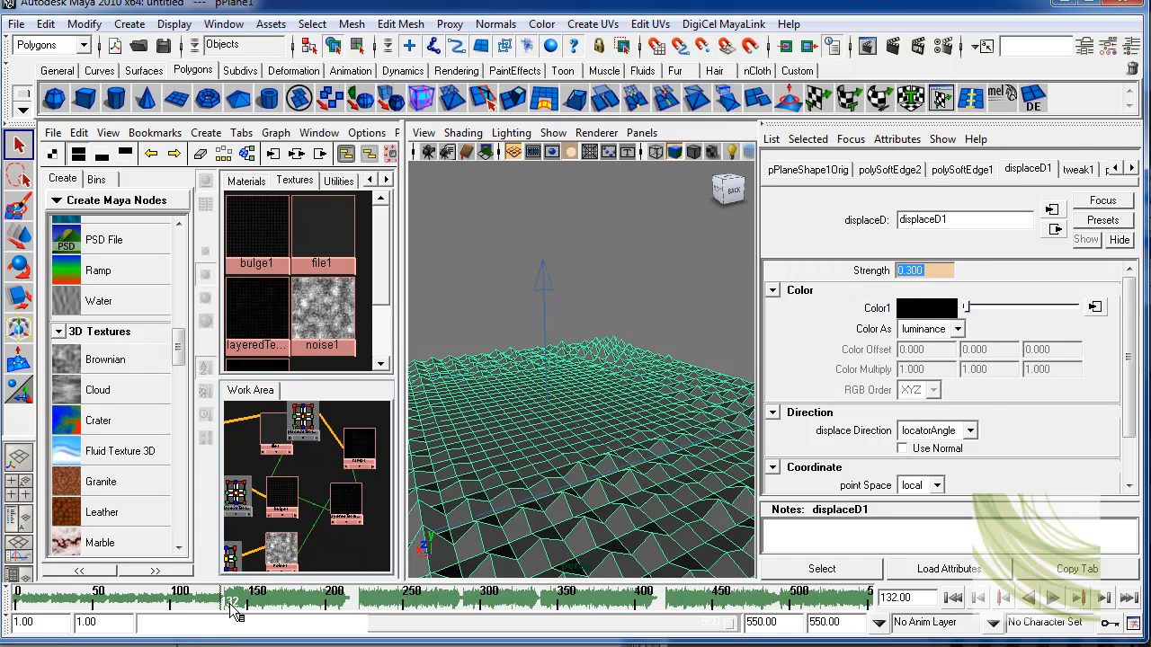
Step: Set displaceD1's strength to 1 at frame 135 and key it
drag(234, 611, 233, 612)
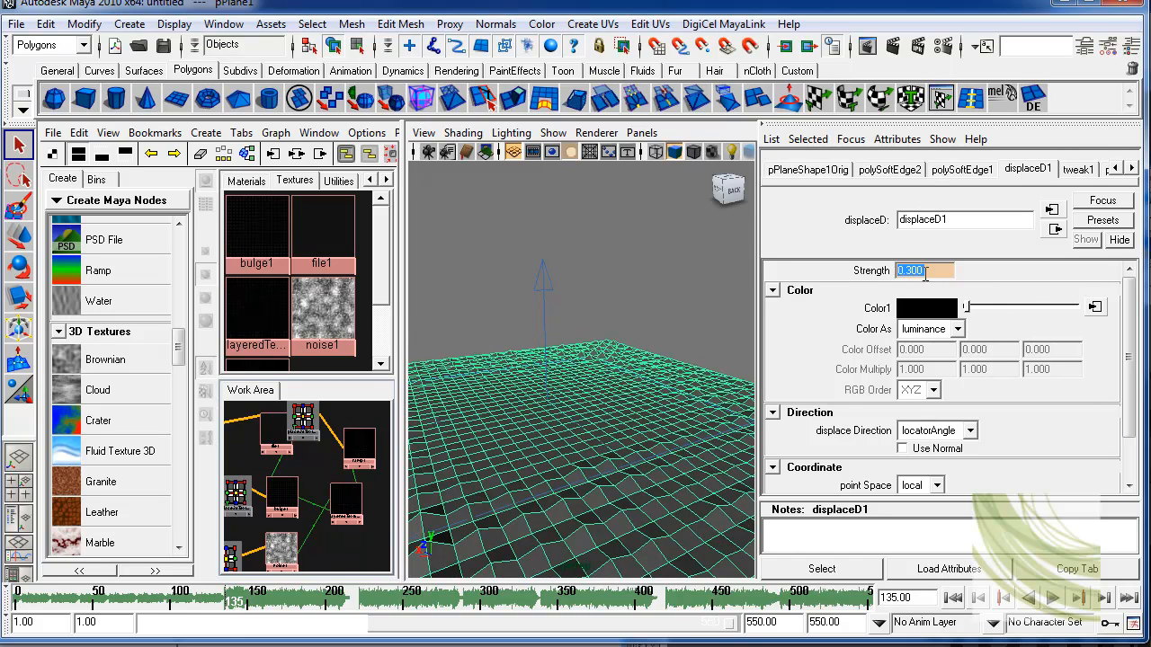
text(1)
key(Return)
right_click(929, 268)
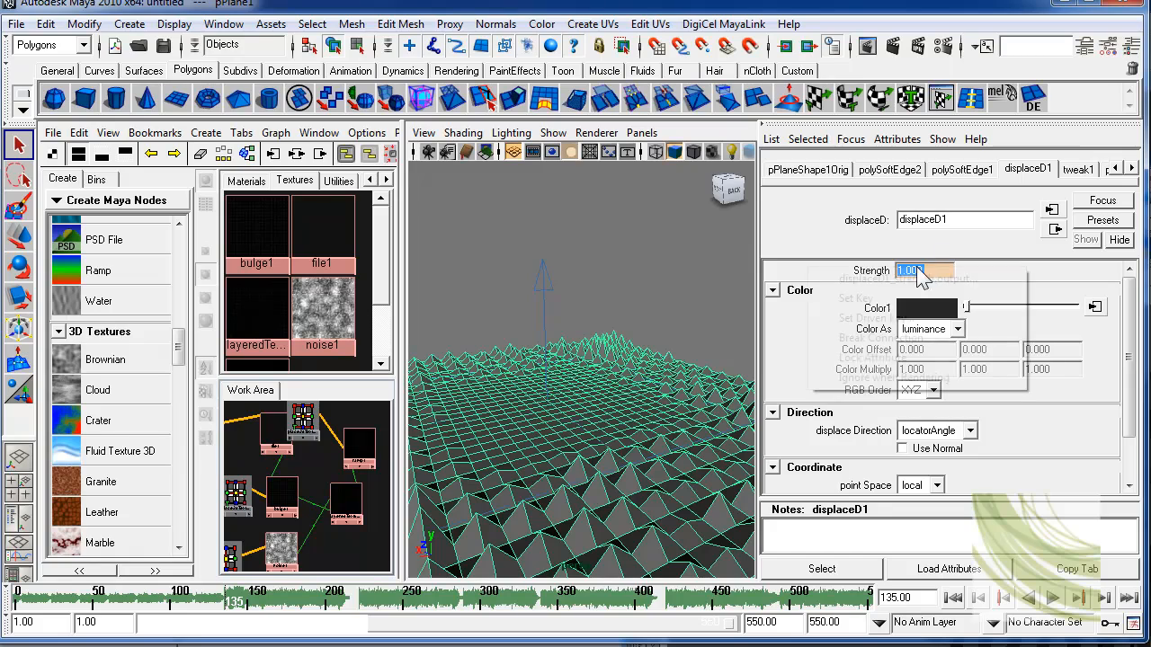
click(899, 298)
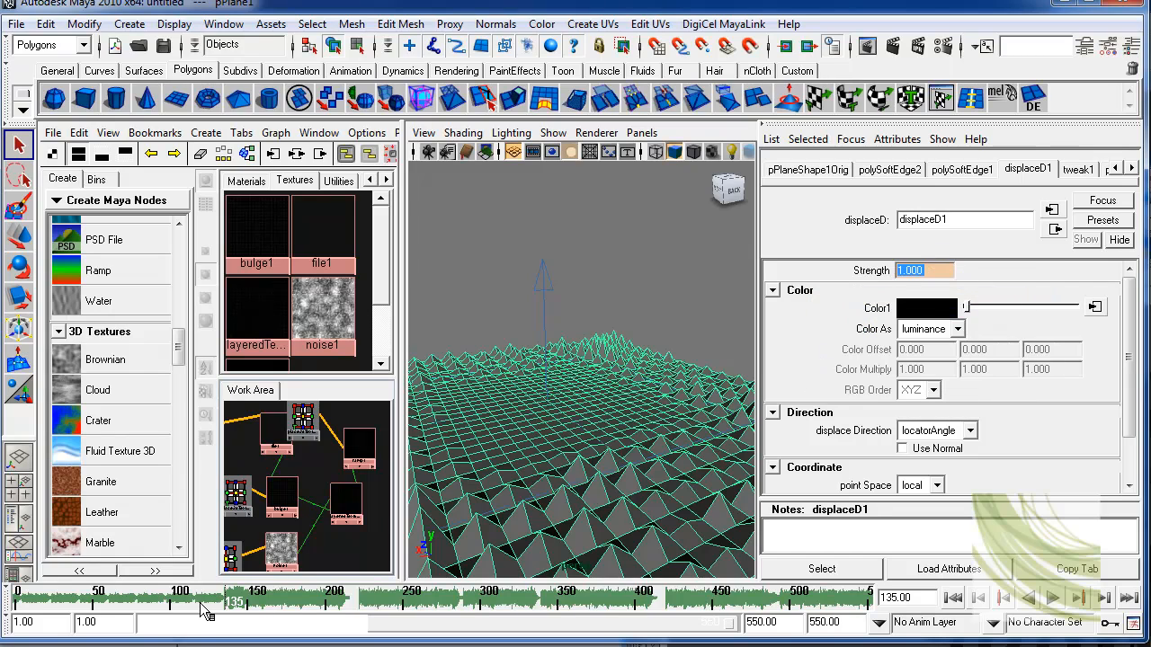
Step: Play back the animation from frame 105 and again from frame 108 to examine the keyed displacement strength
drag(207, 611, 181, 612)
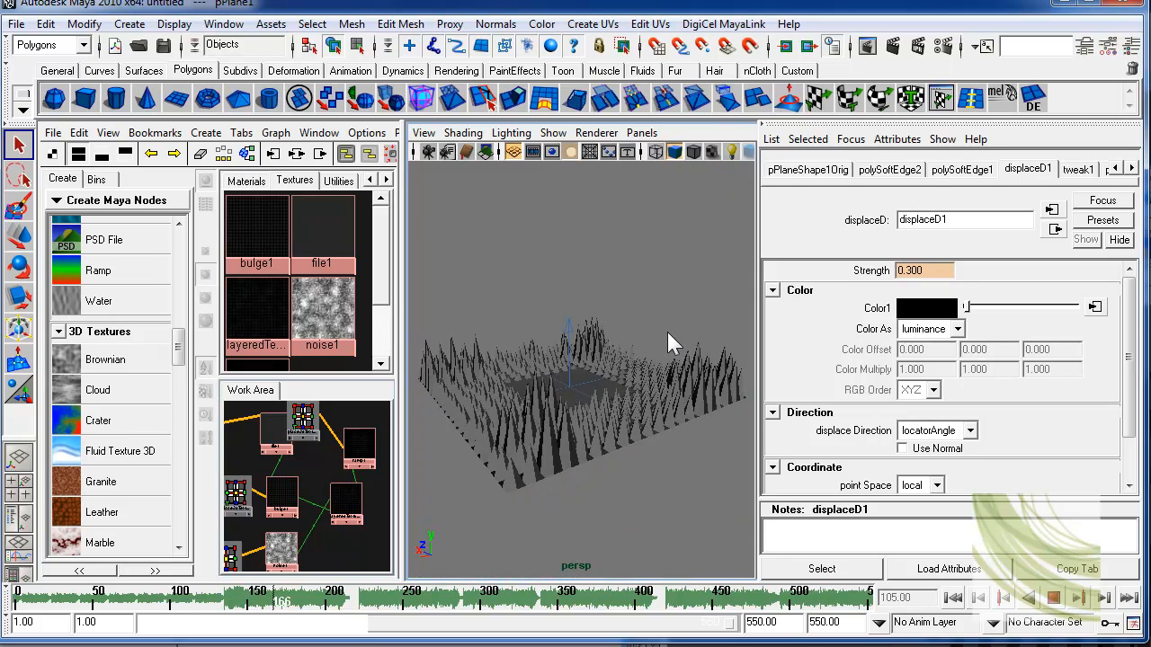
alt+drag(570, 336, 535, 362)
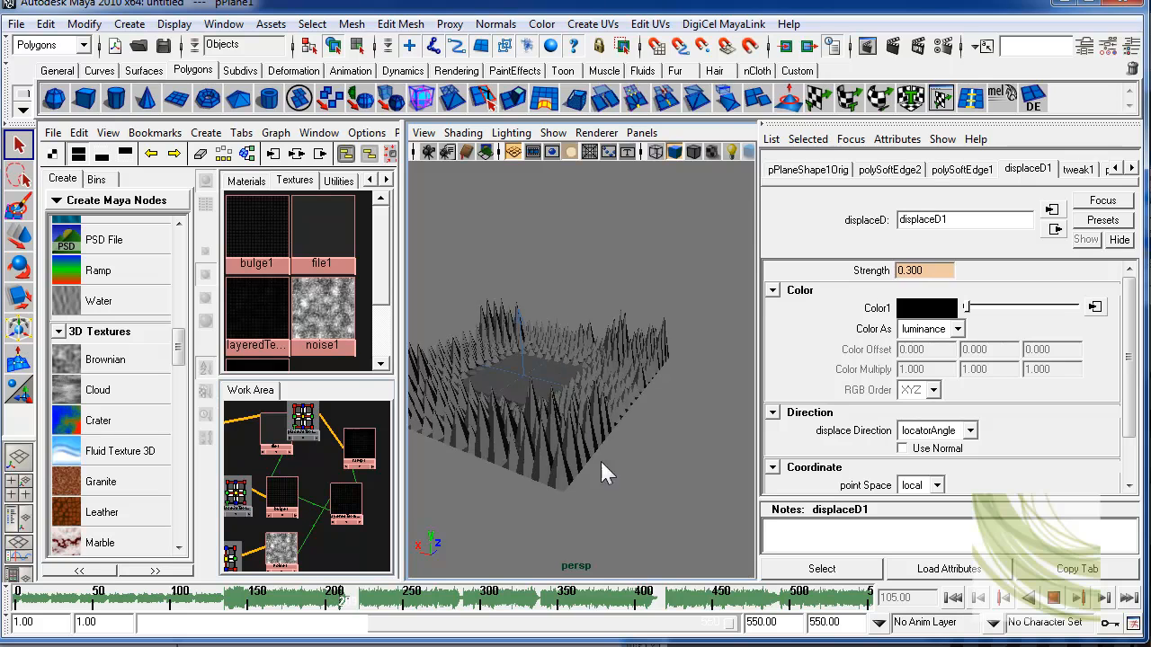
click(1054, 598)
mouse_move(189, 599)
mouse_down()
mouse_move(63, 598)
mouse_move(192, 598)
mouse_up()
click(1057, 597)
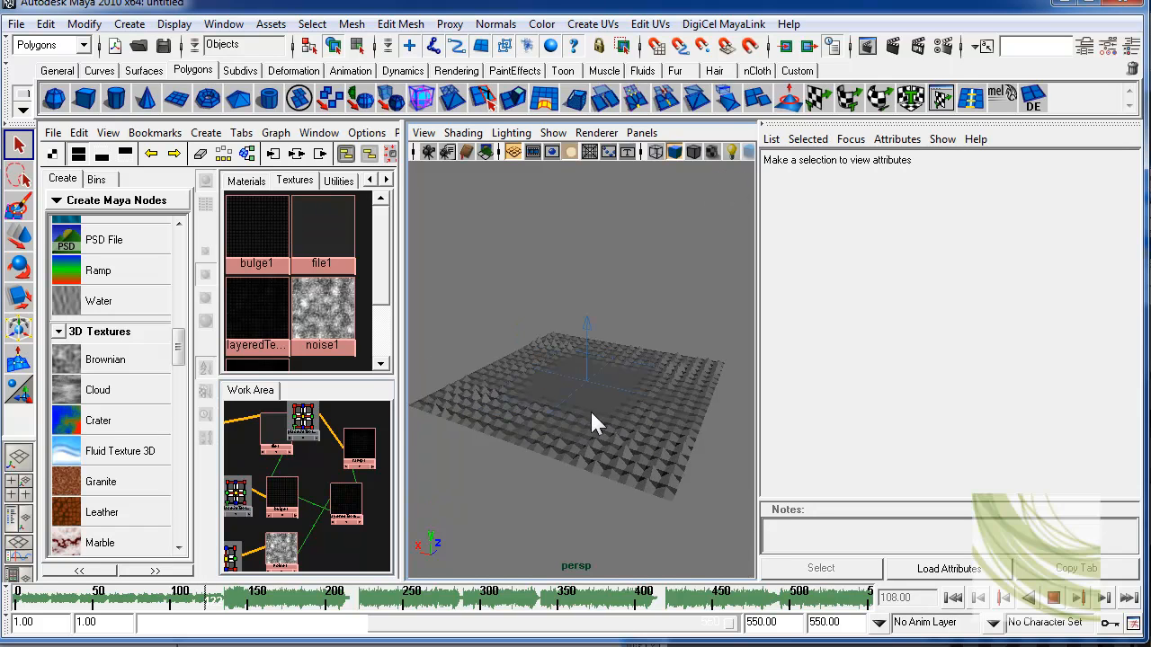
Step: Stop the playback, examine the displaced spikes on the plane from several angles and return to the first frame
click(1054, 597)
alt+drag(575, 460, 680, 467)
scroll(598, 460, up, 5)
scroll(596, 441, down, 5)
alt+drag(596, 442, 530, 369)
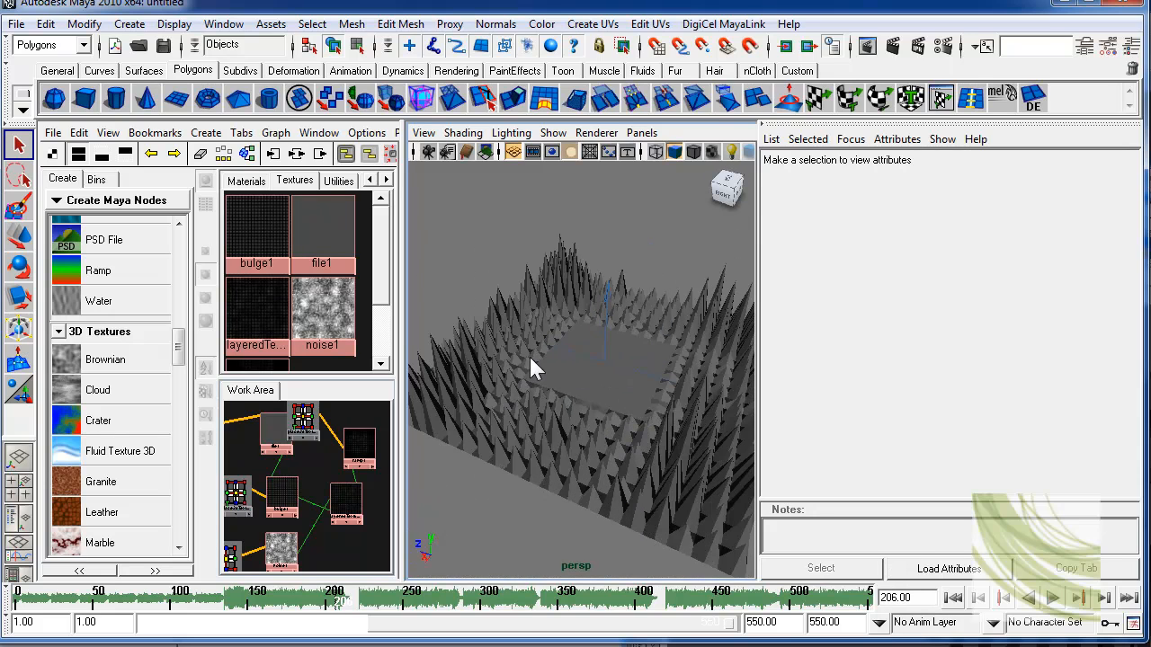
alt+drag(657, 221, 546, 263)
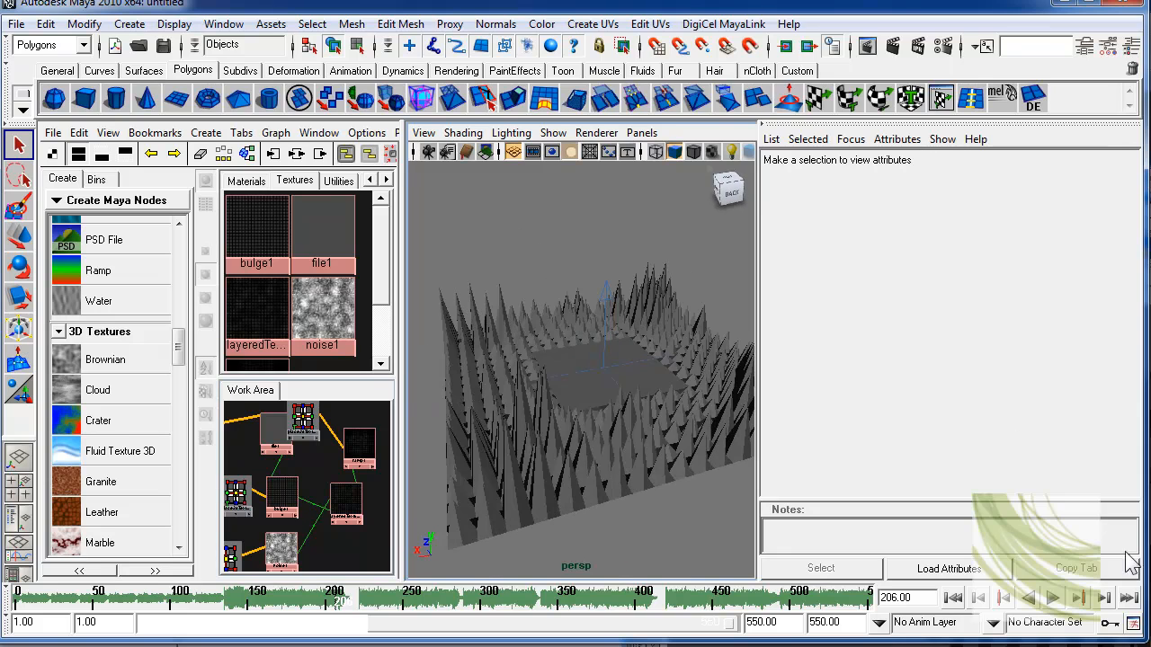
click(953, 598)
scroll(602, 354, up, 3)
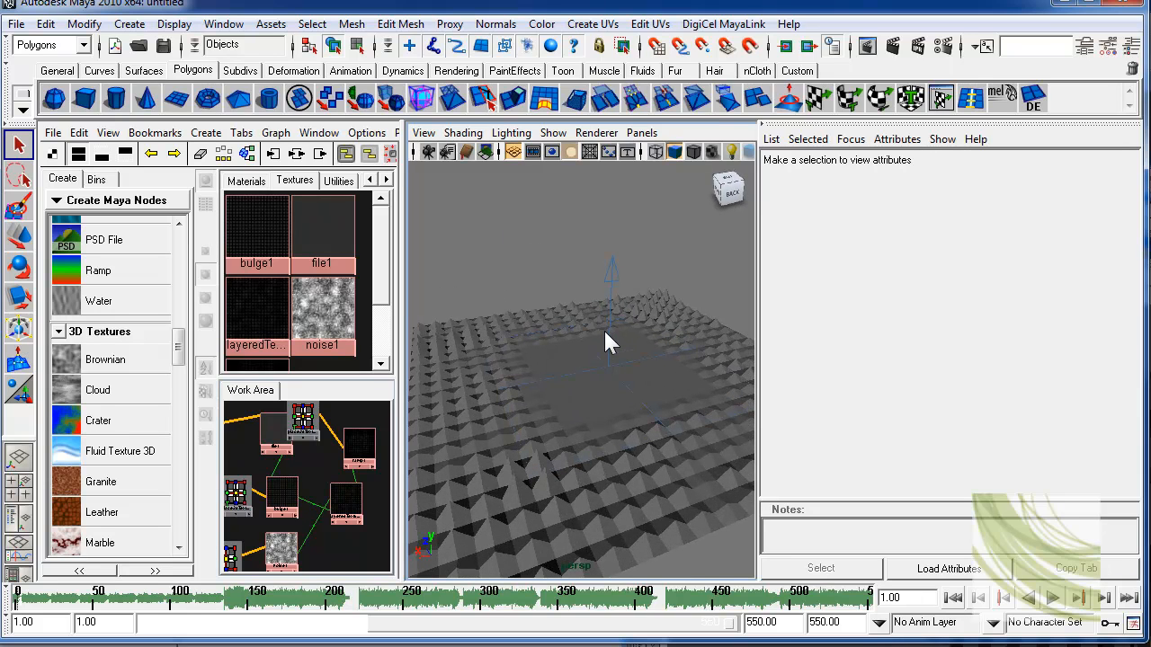
Step: Create a polygon cube at the centre of the plane, raise it and stretch it vertically into a tall box
click(85, 99)
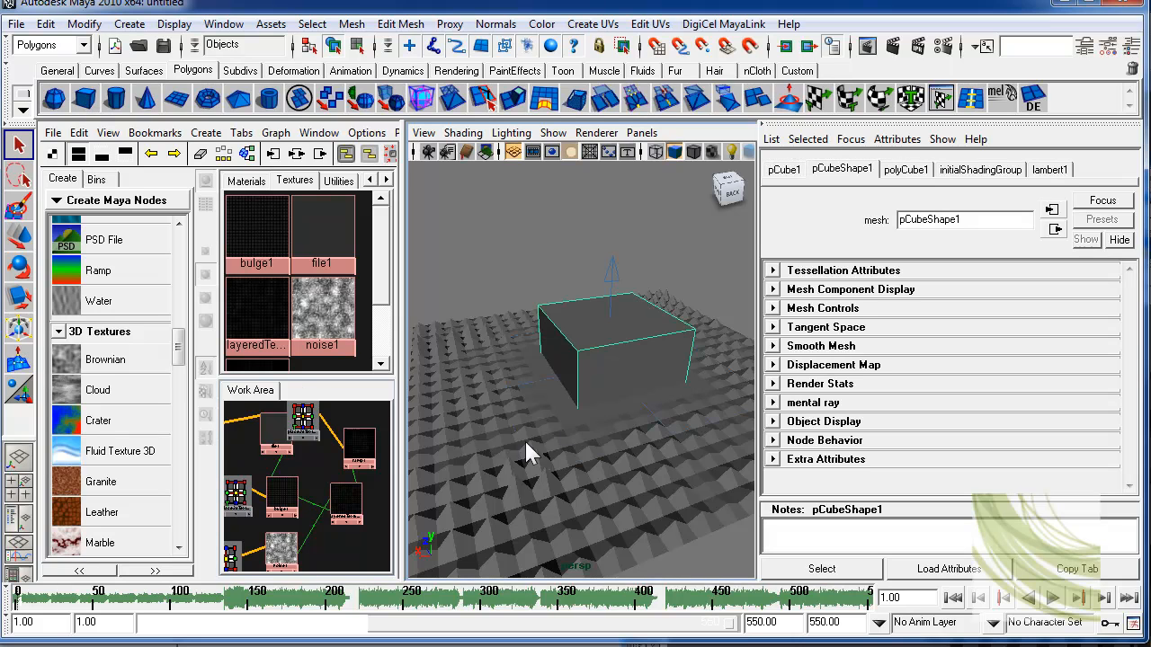
key(w)
drag(609, 289, 589, 135)
scroll(572, 235, down, 2)
key(e)
key(r)
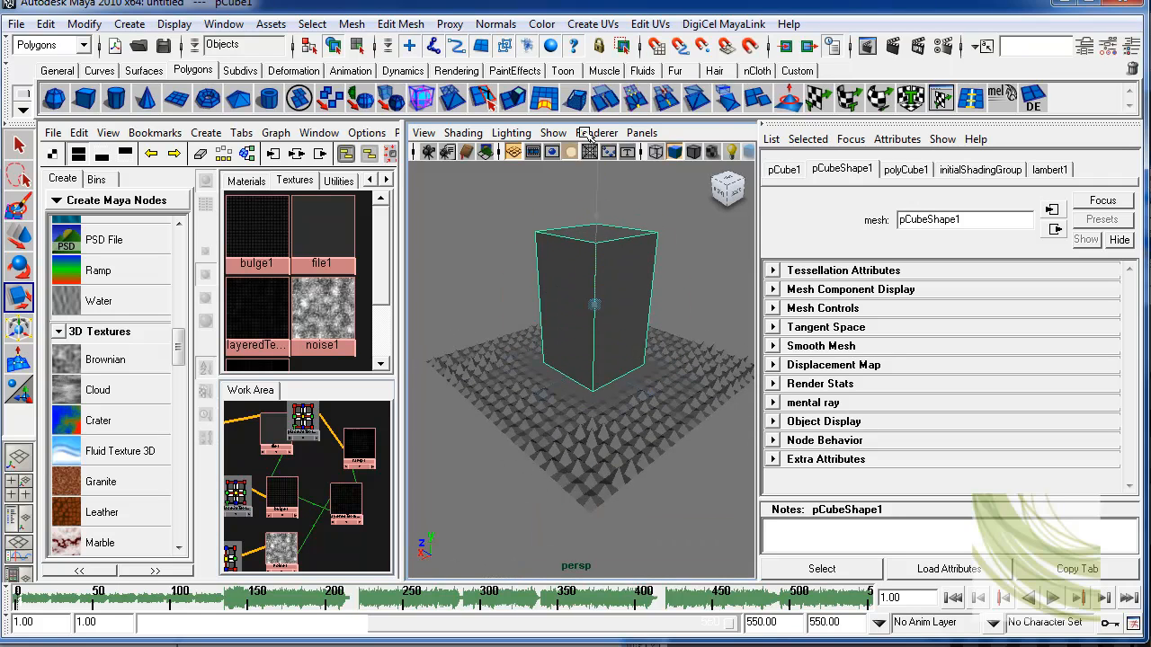
Step: Preview the tall cube smoothed, return it to unsmoothed display and inspect its shape against the plane
alt+drag(618, 299, 604, 325)
alt+drag(523, 312, 607, 332)
key(3)
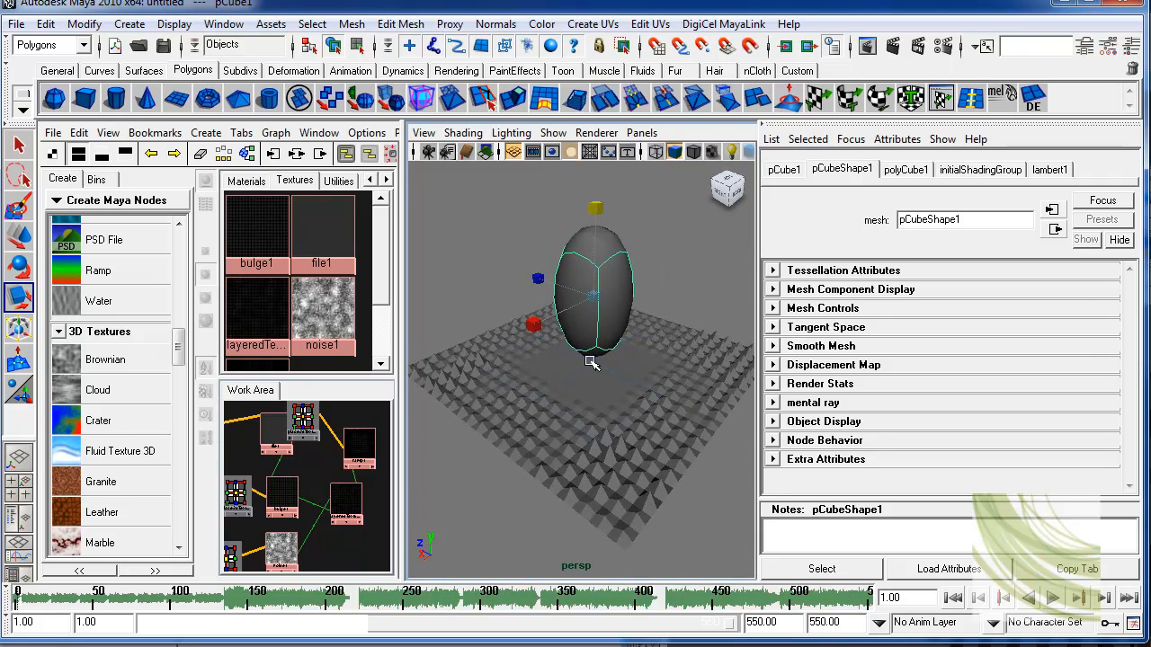
key(1)
alt+right_drag(593, 351, 630, 318)
alt+middle_drag(629, 318, 607, 401)
alt+right_drag(607, 401, 683, 385)
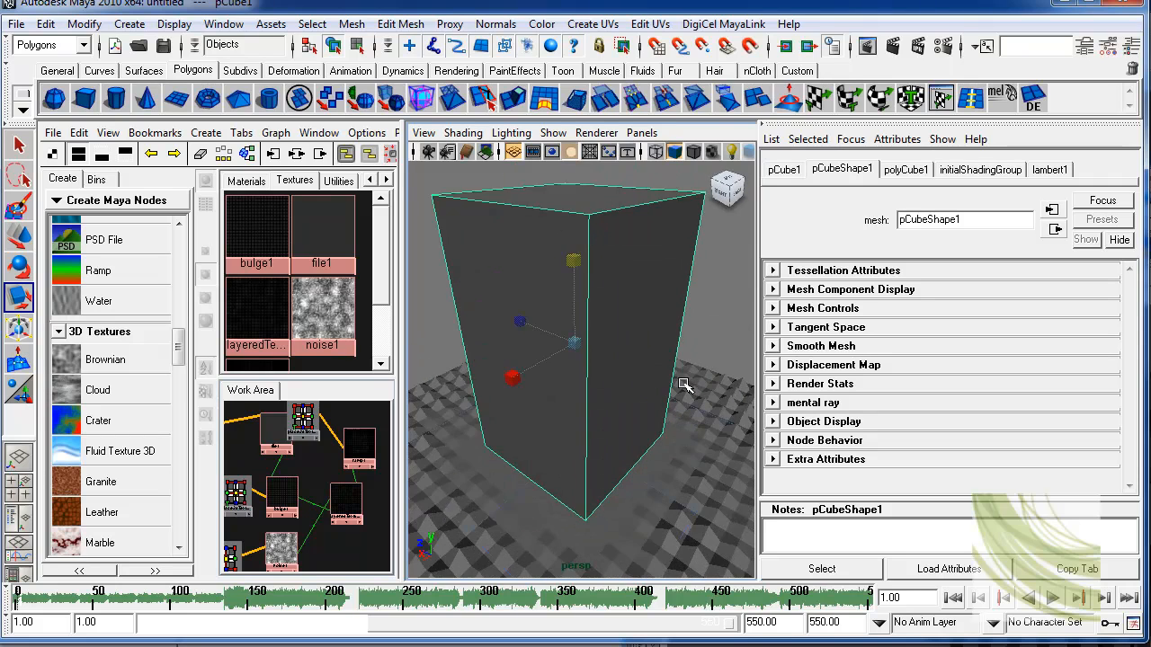
alt+drag(684, 385, 720, 356)
alt+right_drag(719, 356, 601, 286)
Step: Raise the tall cube slightly to about 0.872 in Translate Y and maximise the perspective view around it
key(w)
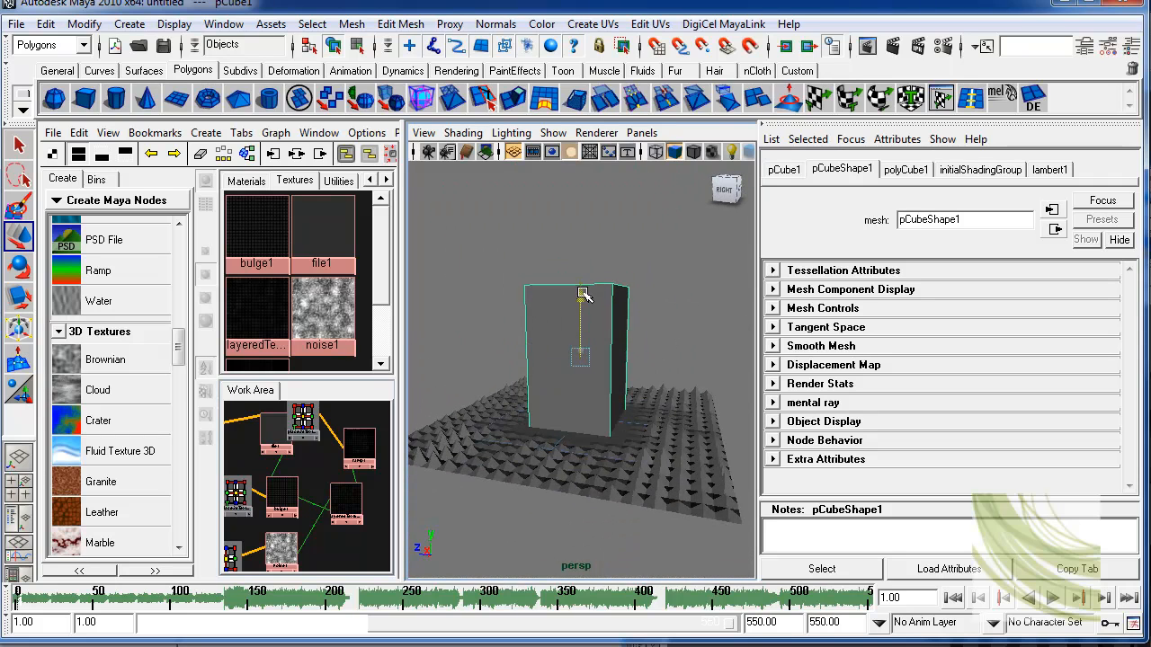
drag(582, 294, 589, 289)
alt+right_drag(588, 289, 591, 311)
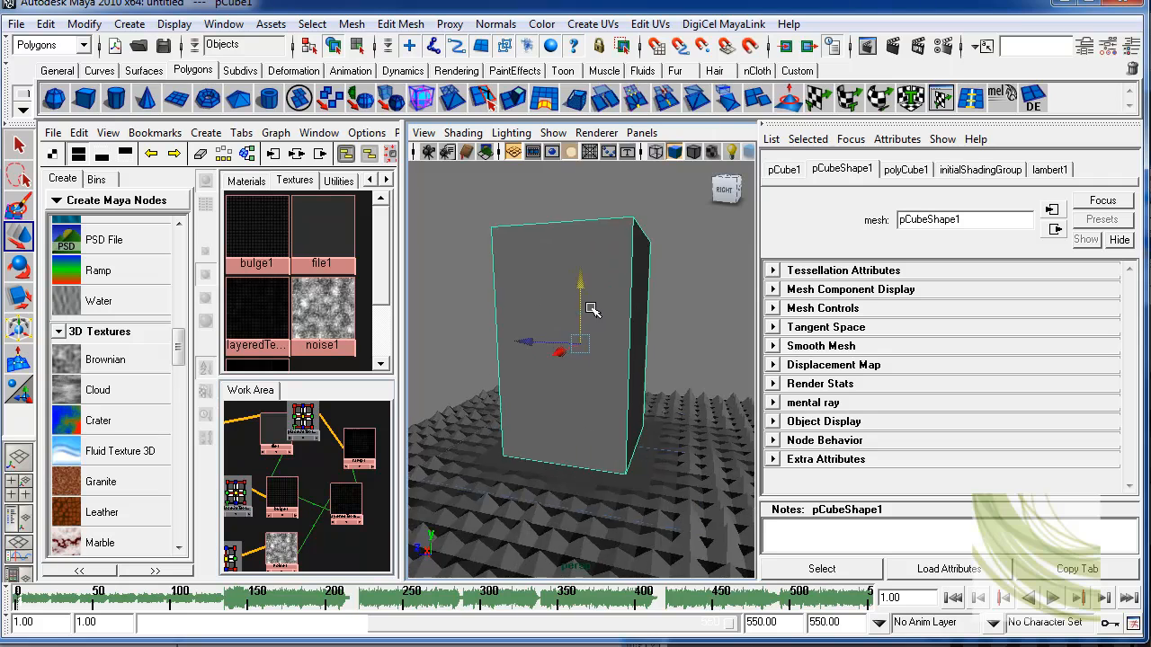
alt+drag(591, 311, 566, 325)
alt+right_drag(567, 325, 588, 337)
alt+drag(588, 336, 654, 318)
alt+middle_drag(653, 318, 645, 330)
mouse_move(645, 330)
alt+right_down()
mouse_move(619, 319)
mouse_move(644, 323)
alt+right_up()
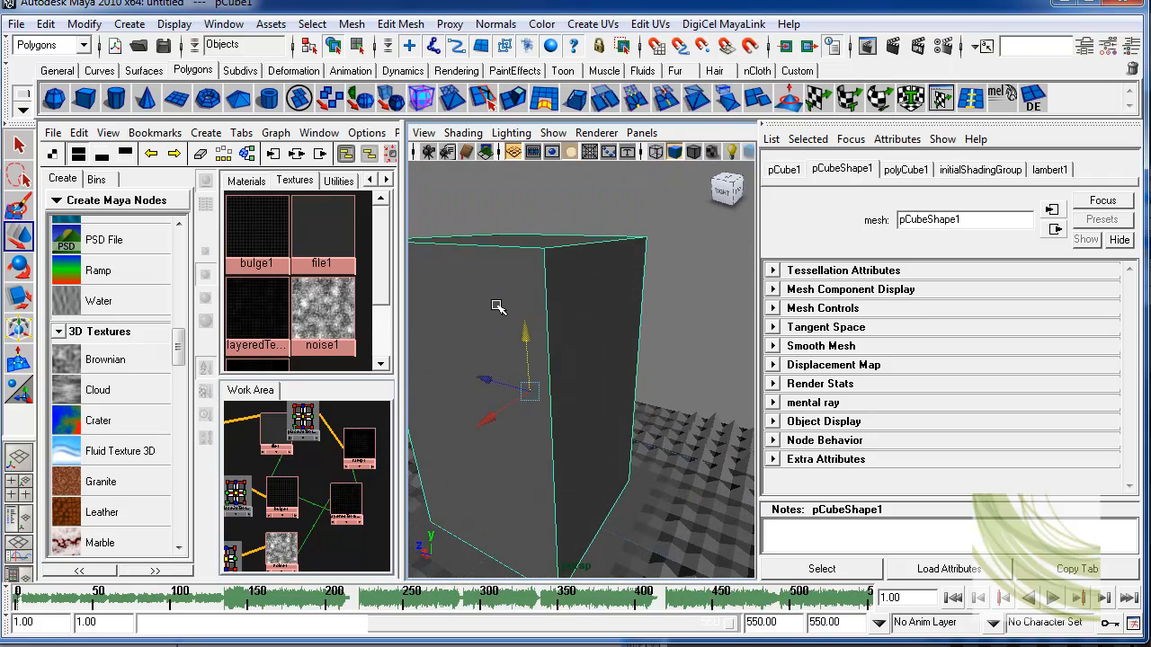
key(space)
alt+right_drag(494, 316, 372, 281)
alt+drag(372, 280, 518, 216)
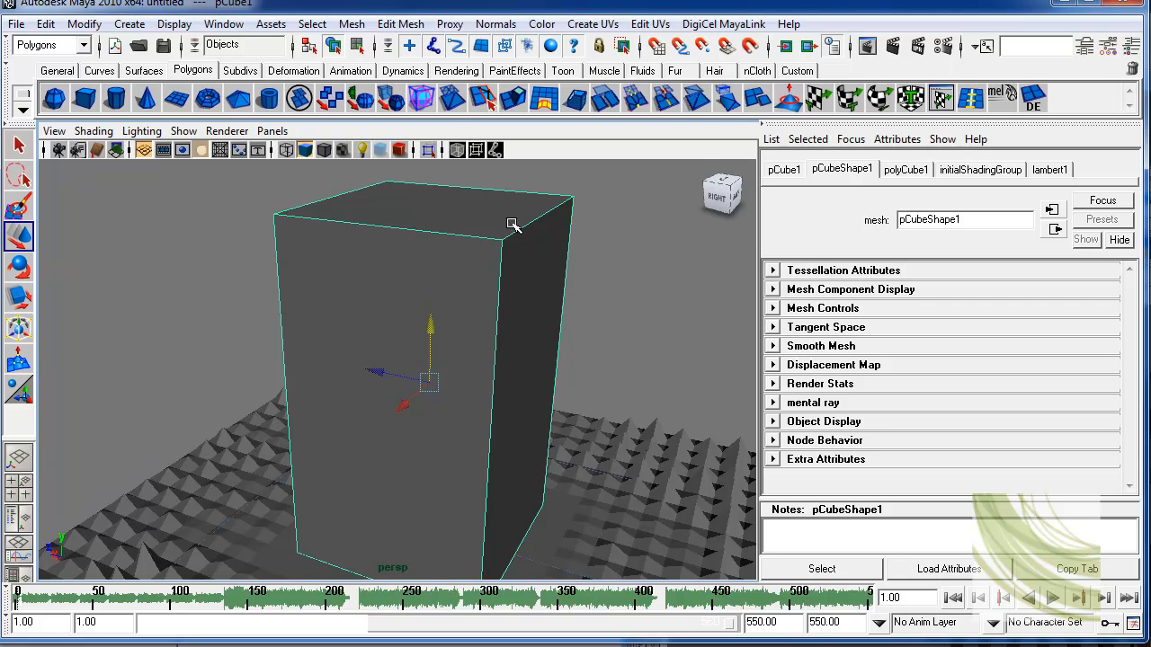
alt+drag(485, 262, 562, 216)
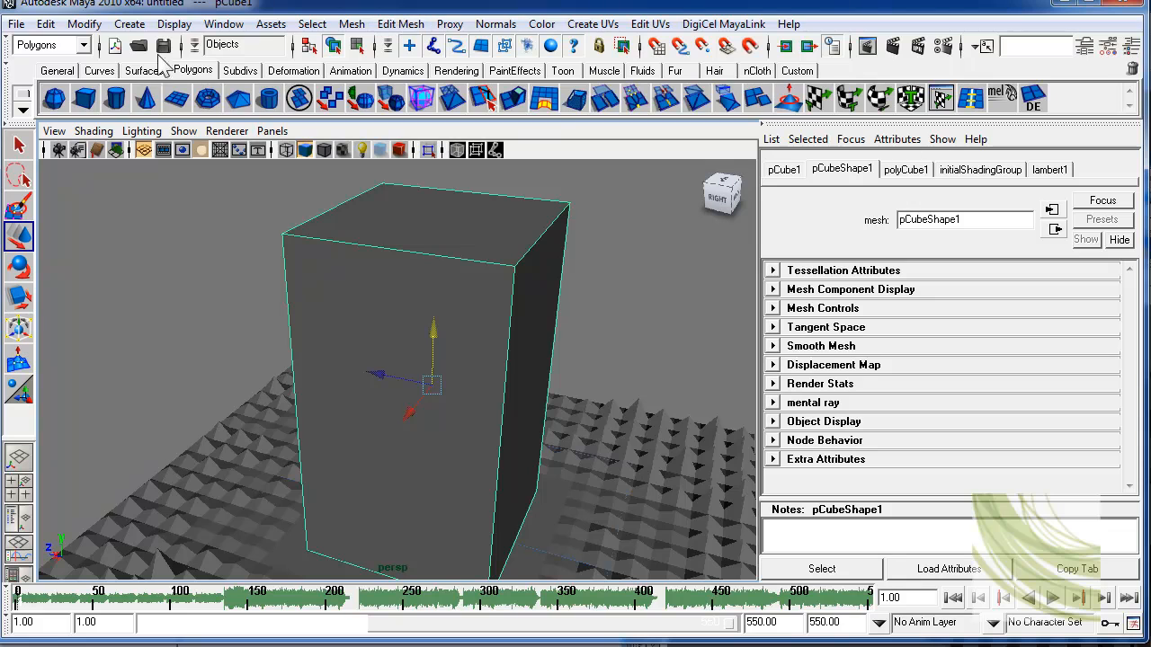
Step: Insert three edge loops close to the cube's vertical corner edges with the Insert Edge Loop Tool
click(400, 25)
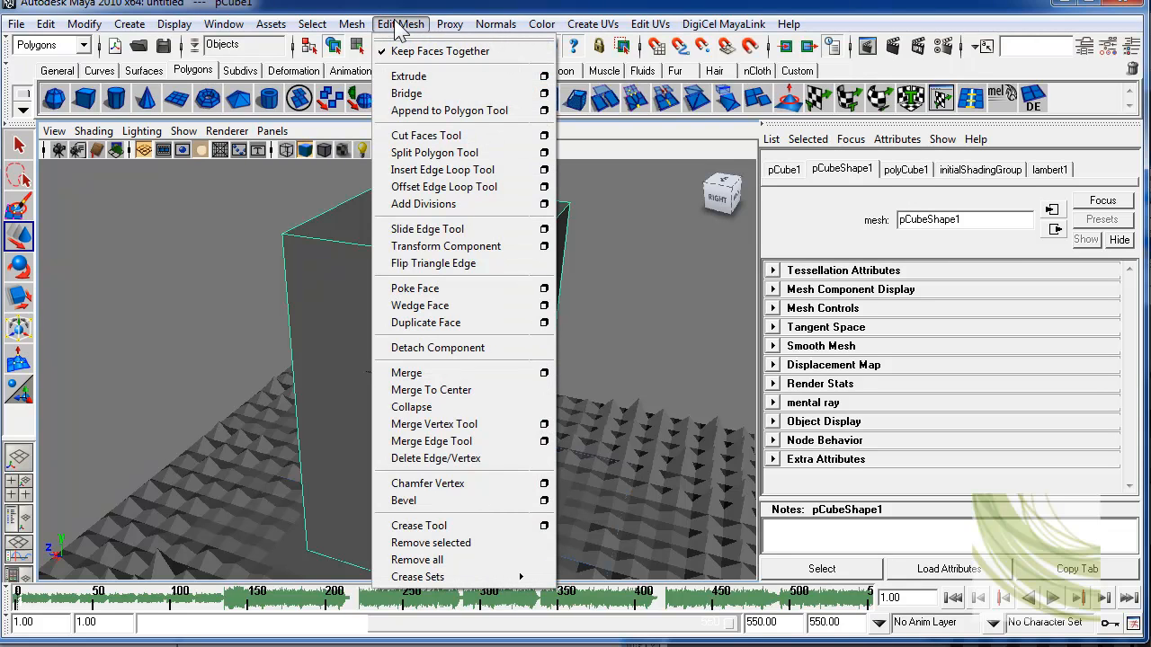
click(490, 172)
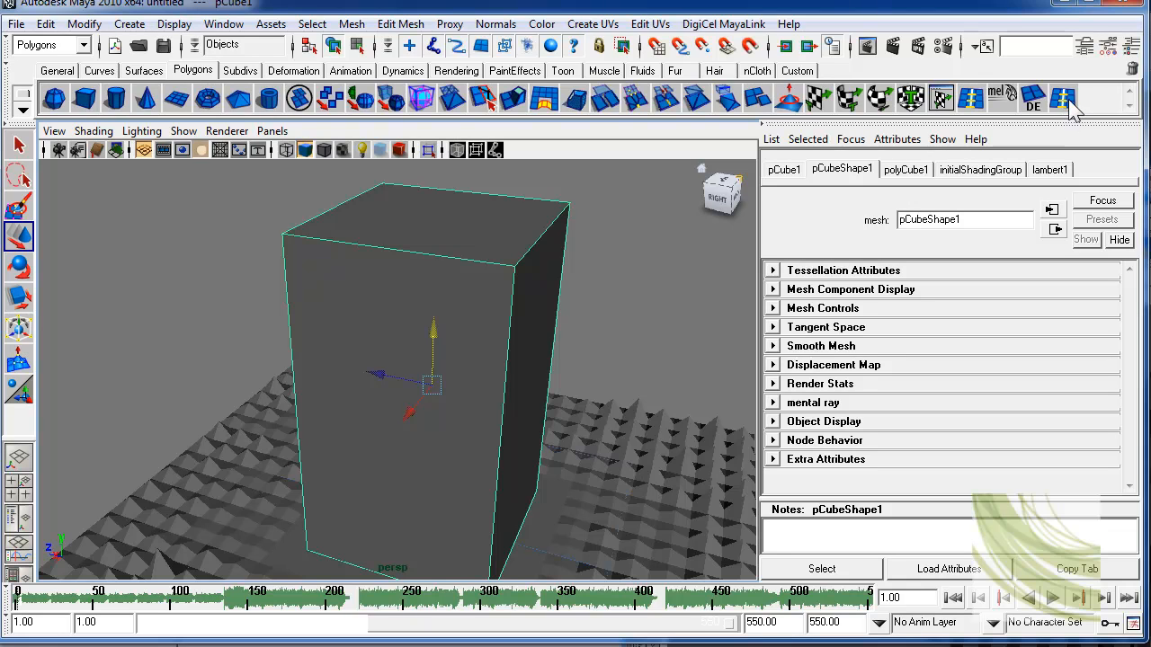
middle_drag(1069, 104, 1134, 74)
click(974, 99)
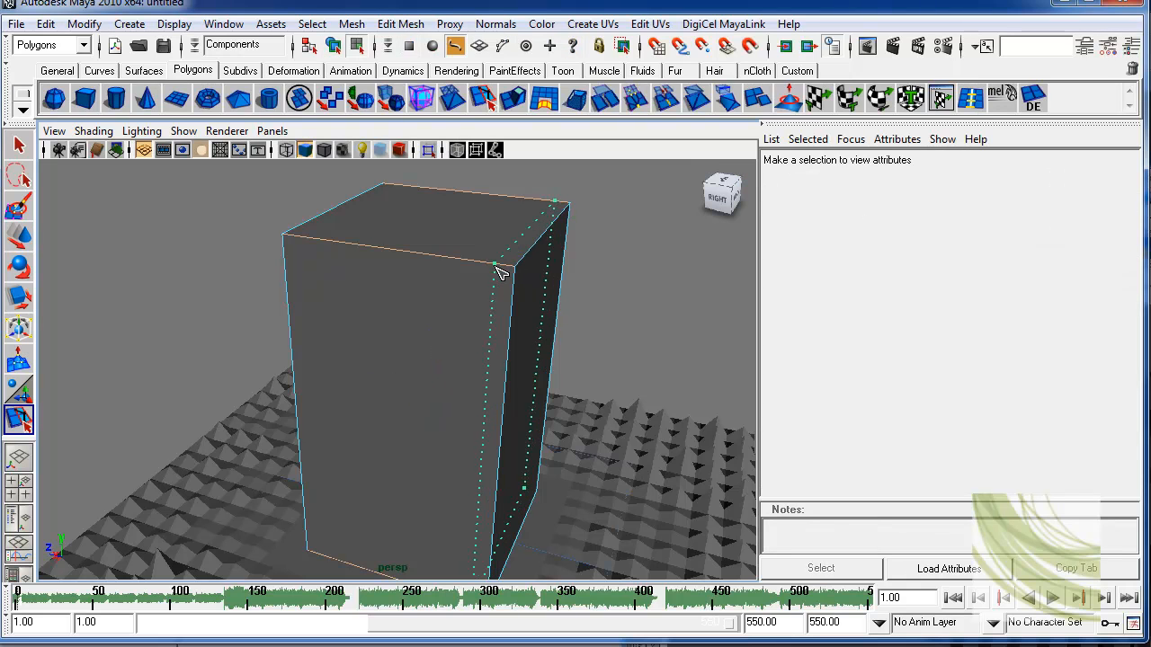
drag(538, 262, 539, 261)
alt+drag(539, 262, 415, 273)
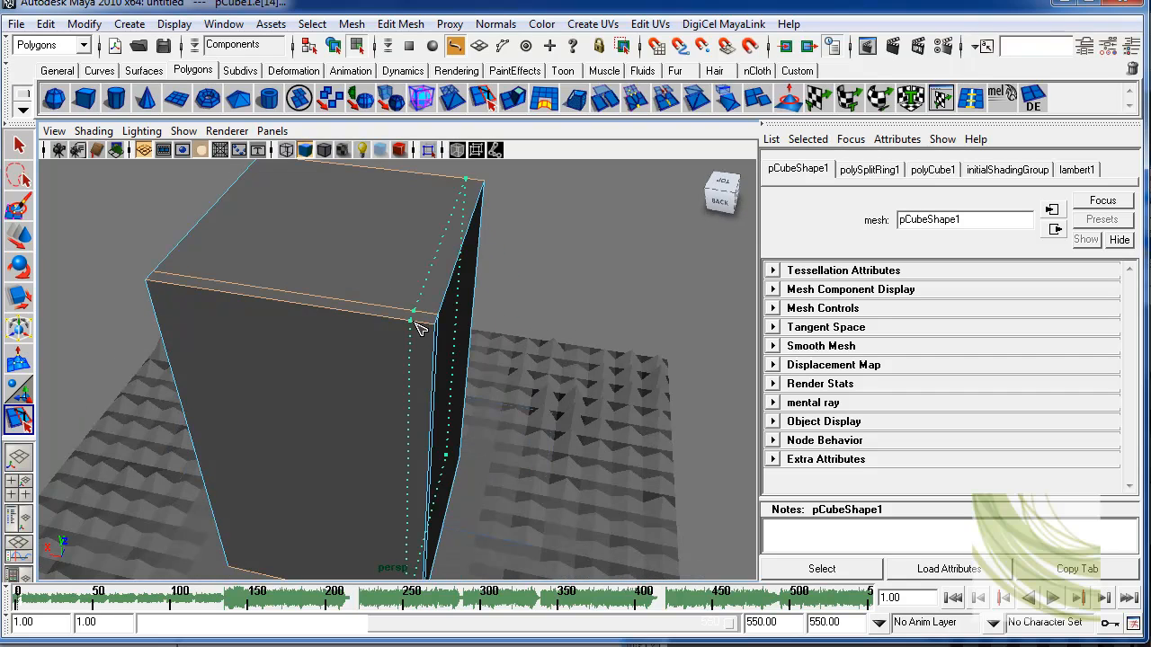
click(425, 330)
alt+drag(426, 330, 412, 296)
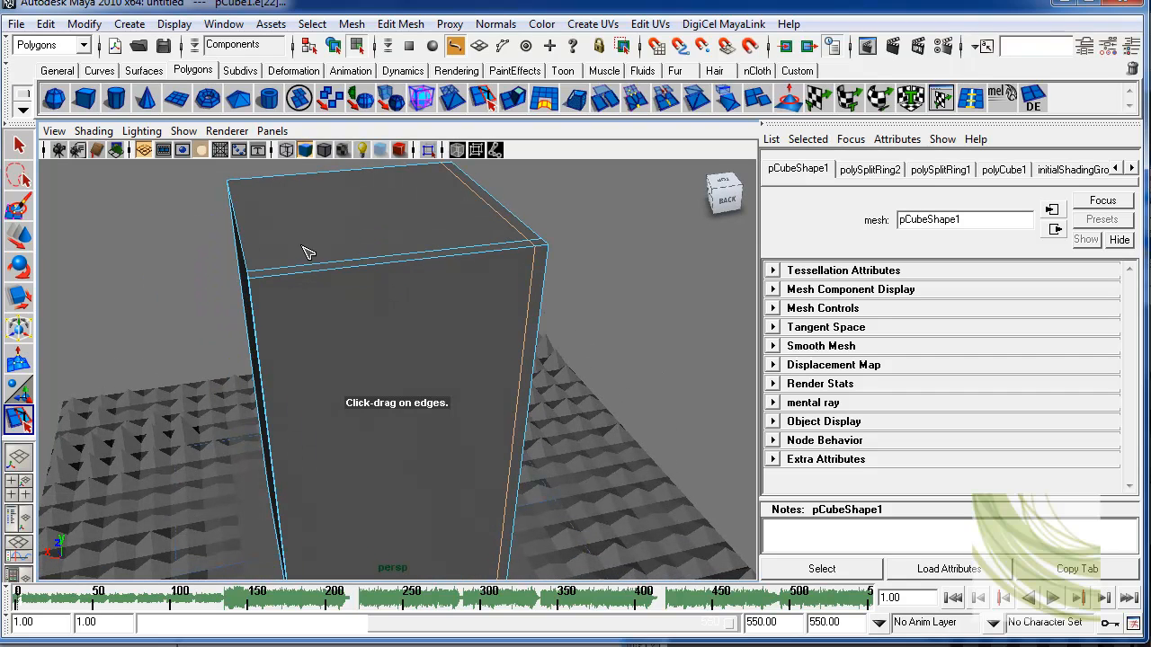
drag(274, 284, 267, 281)
Step: Insert three more edge loops close to the cube's remaining outer edges, checking the shape in smooth preview between cuts
alt+drag(306, 293, 541, 249)
click(333, 245)
key(2)
alt+middle_drag(639, 218, 639, 290)
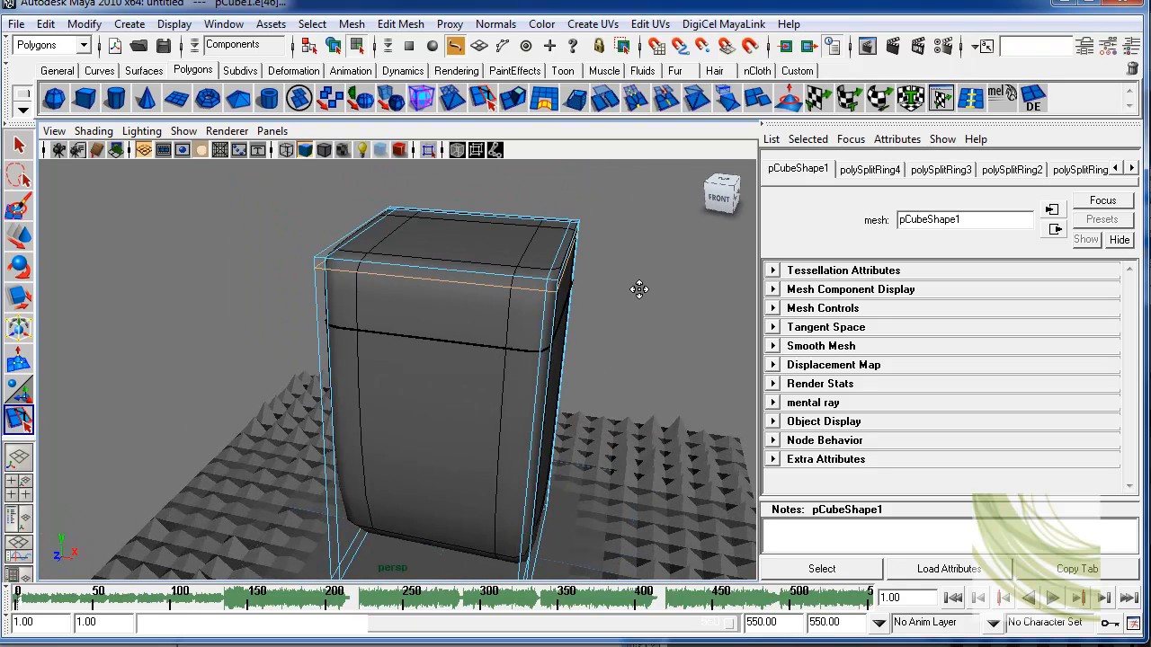
alt+drag(639, 289, 359, 393)
key(1)
click(333, 245)
click(445, 522)
alt+drag(452, 336, 495, 321)
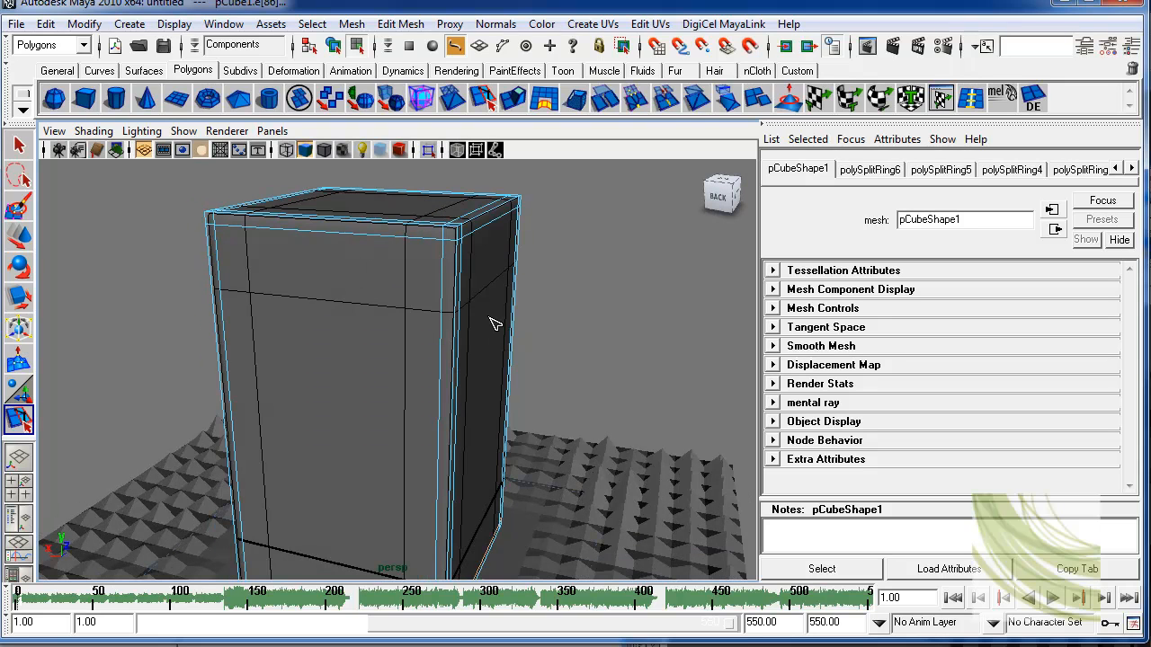
Step: Leave the edge loop tool, return to object selection mode and select the cube with its channel box displayed
key(q)
click(585, 276)
alt+drag(585, 264, 573, 279)
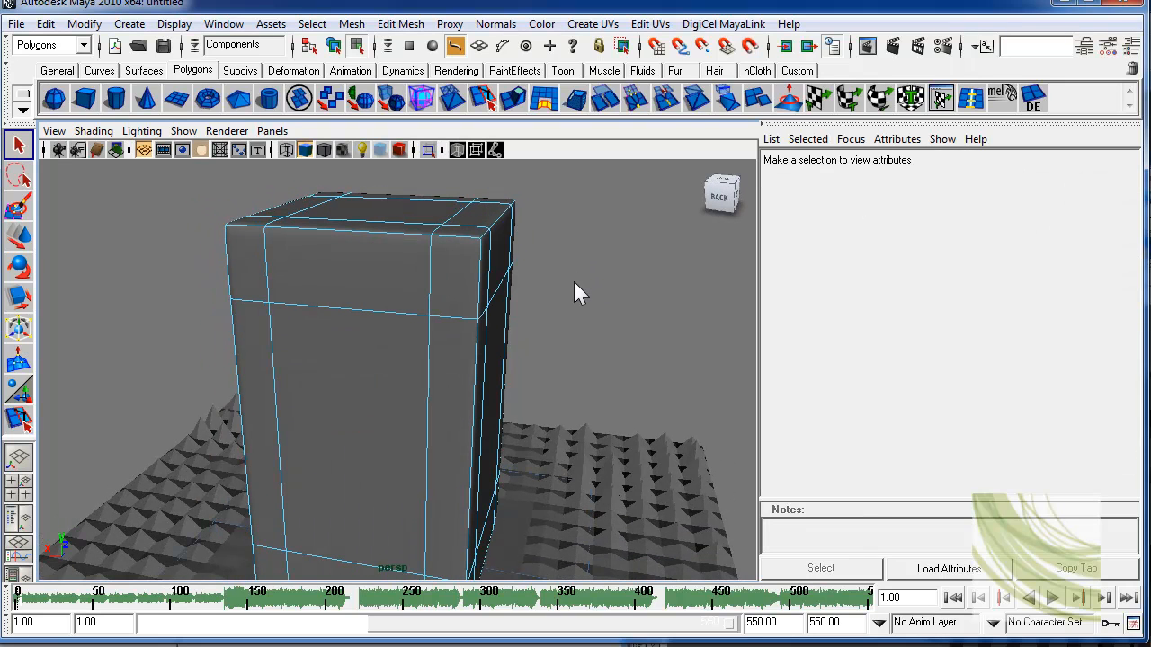
key(F8)
click(570, 284)
alt+drag(701, 314, 527, 332)
click(485, 334)
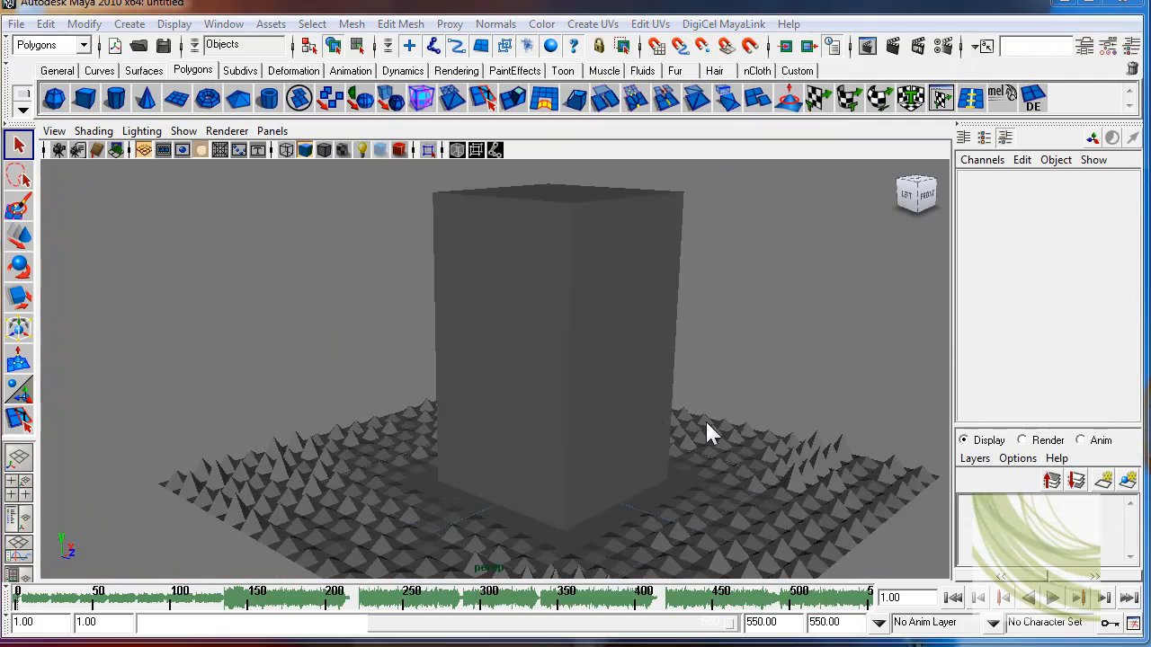
click(661, 383)
alt+drag(699, 362, 697, 306)
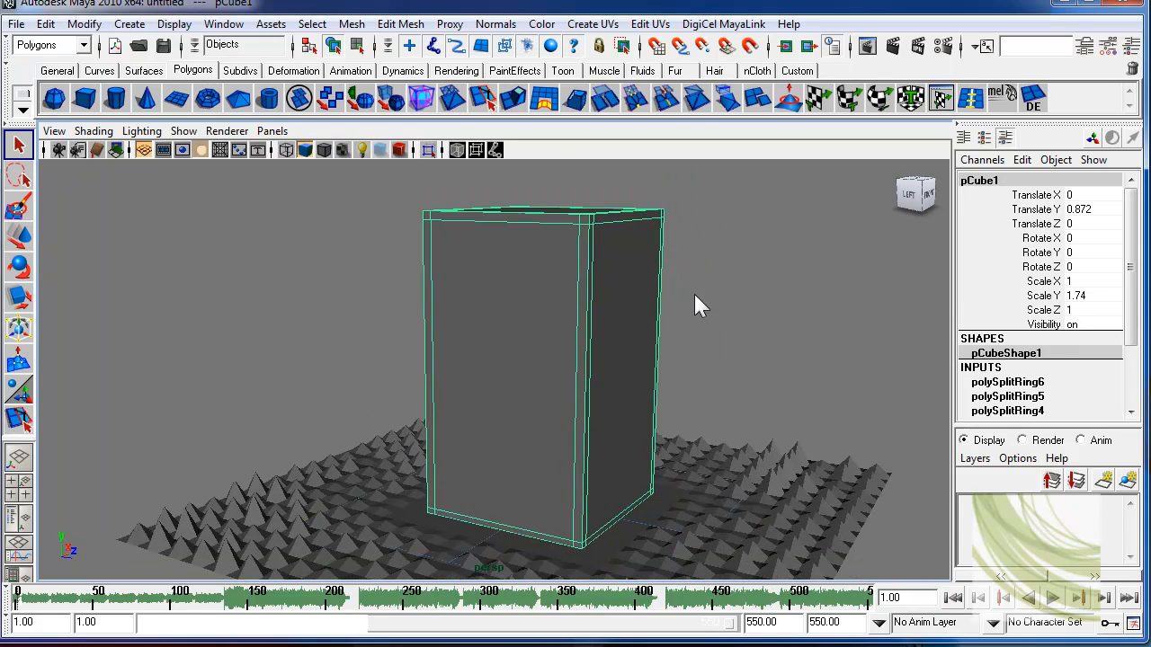
Step: Create a polygon sphere and a polygon pyramid at the origin, and set the sphere's Subdivisions Axis and Height to 8
click(56, 98)
click(237, 97)
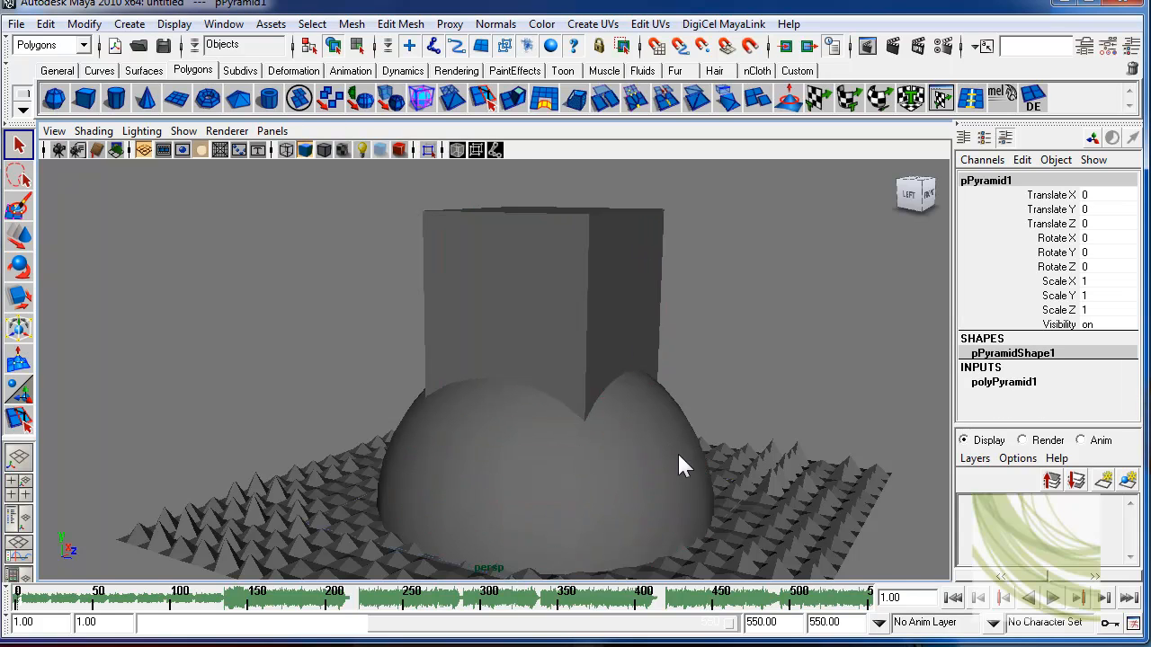
alt+drag(679, 454, 642, 452)
click(642, 453)
alt+drag(740, 483, 761, 406)
click(1016, 385)
scroll(1107, 364, down, 2)
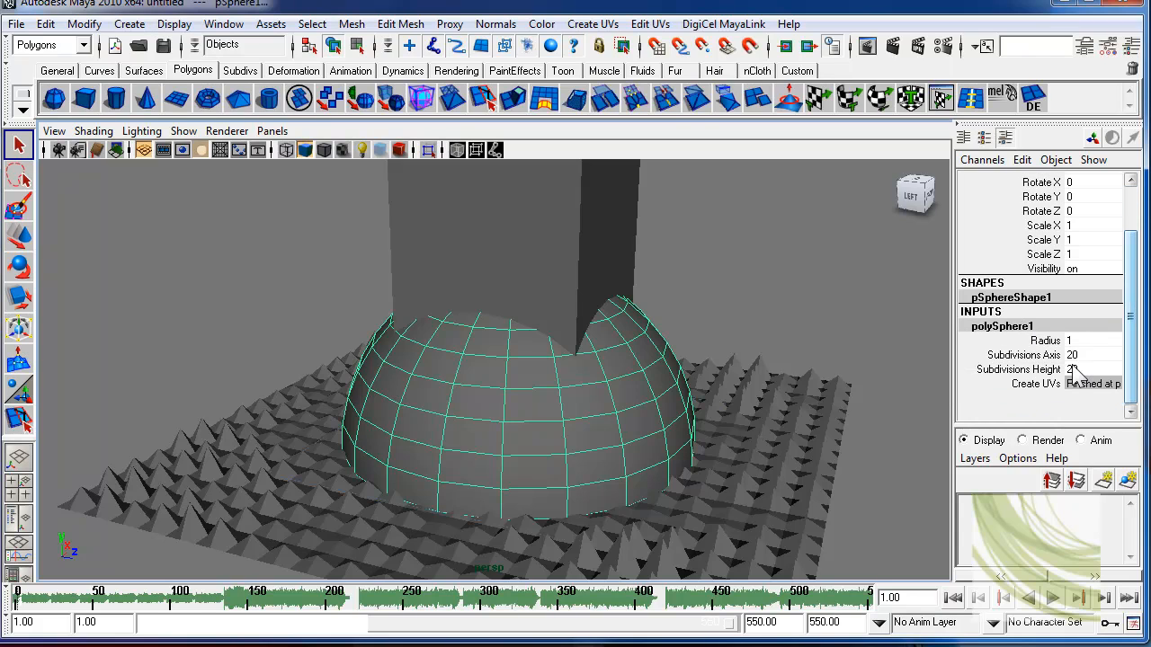
drag(1076, 356, 1089, 374)
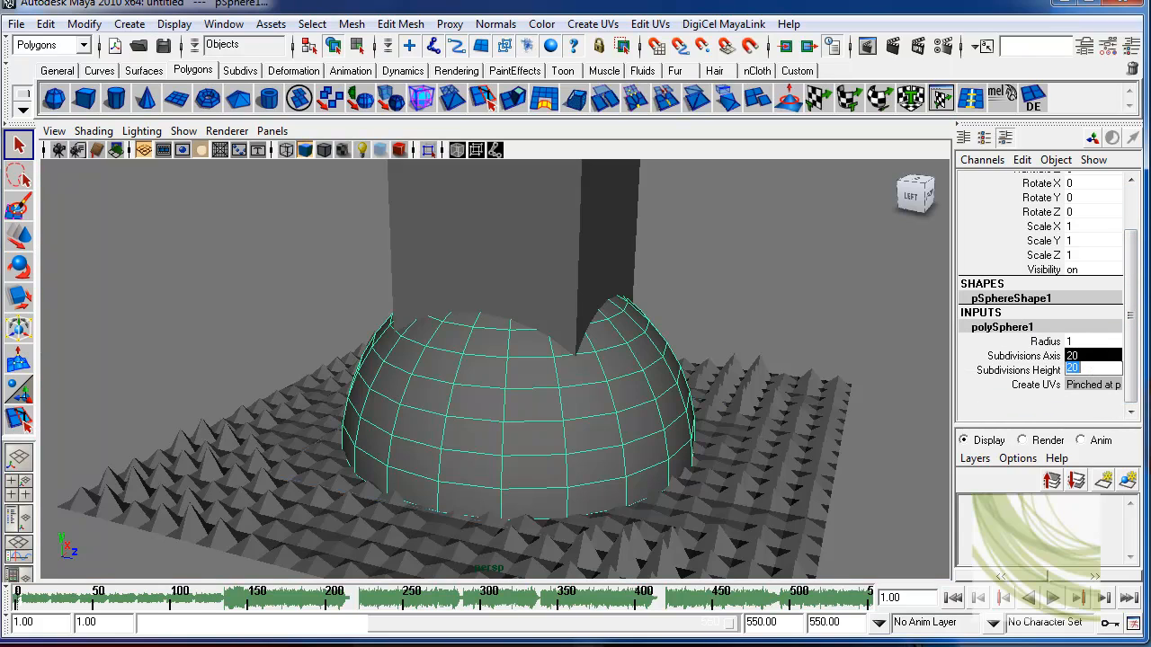
text(8)
key(Return)
alt+drag(858, 366, 753, 346)
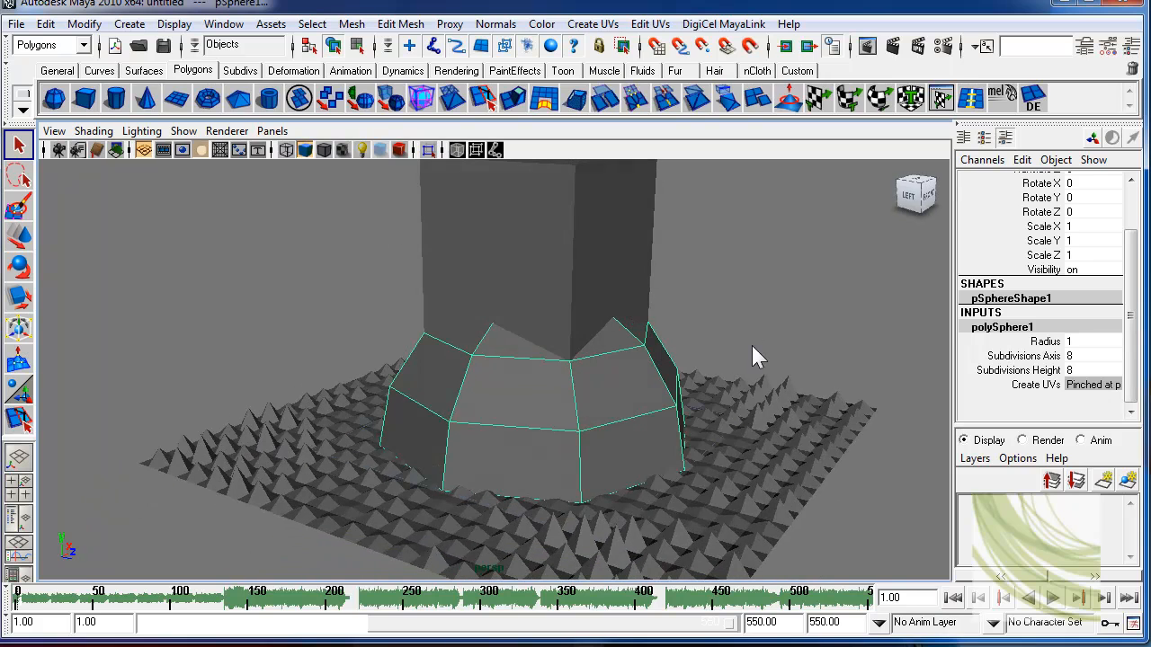
Step: Raise the sphere to about 0.605 in Translate Y and set its Rotate X to 90 in the front view
key(w)
mouse_move(540, 384)
mouse_down()
mouse_move(545, 283)
mouse_move(552, 369)
mouse_up()
key(space)
key(e)
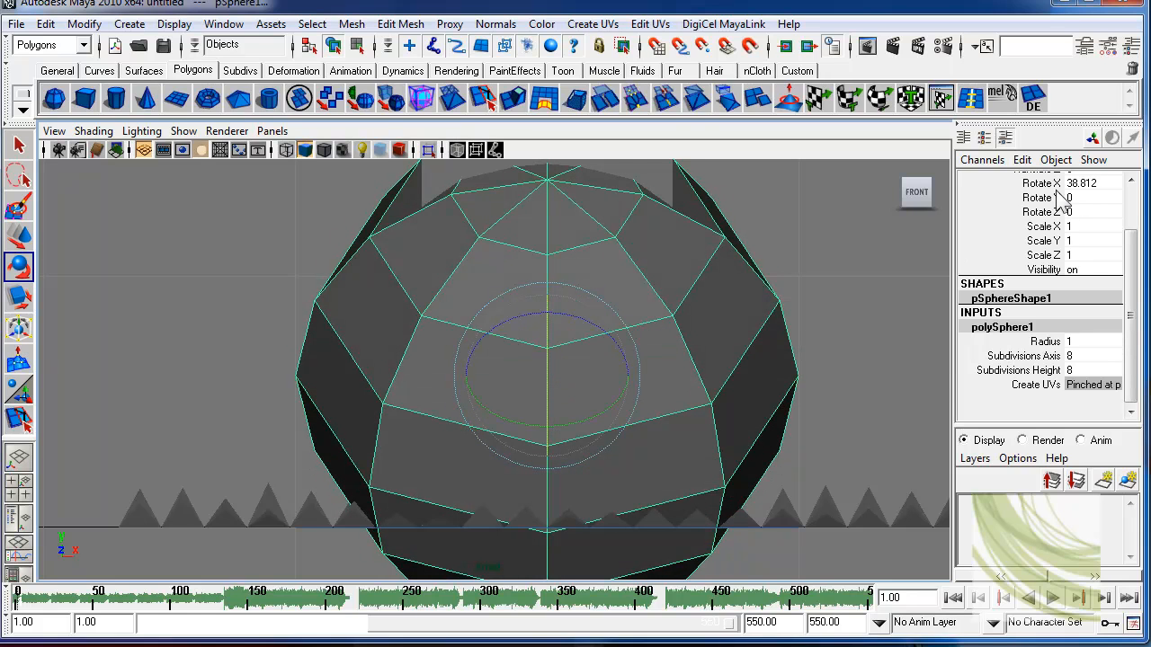
scroll(1078, 186, up, 2)
click(1081, 239)
click(1083, 238)
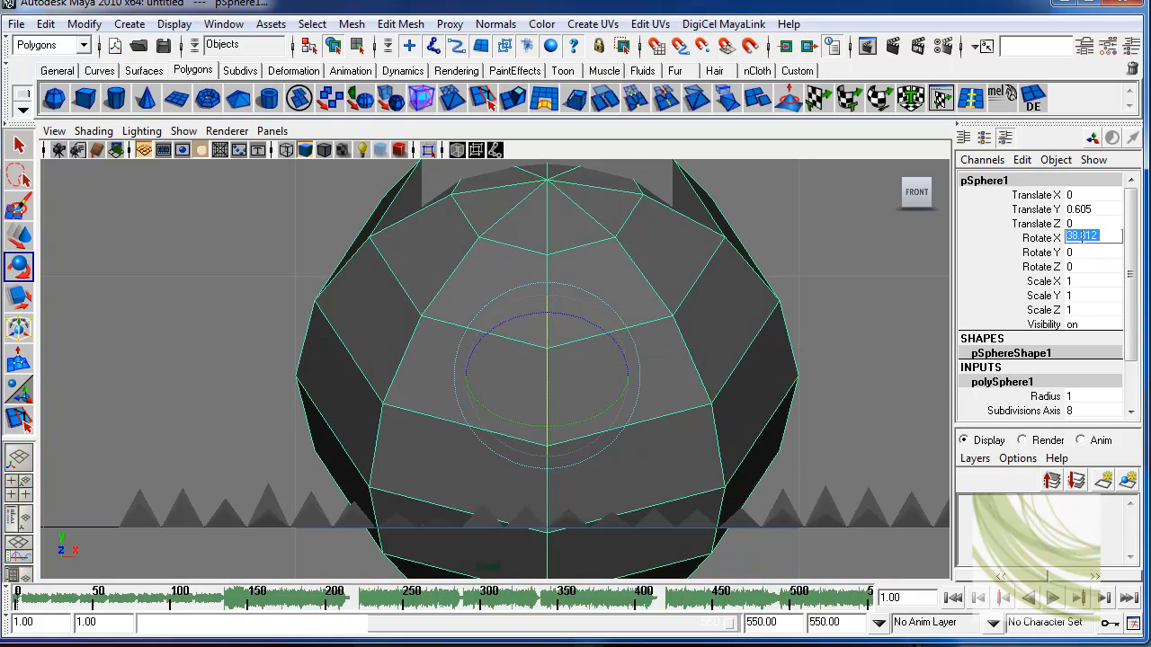
text(90)
key(Return)
scroll(688, 376, down, 3)
scroll(792, 405, up, 1)
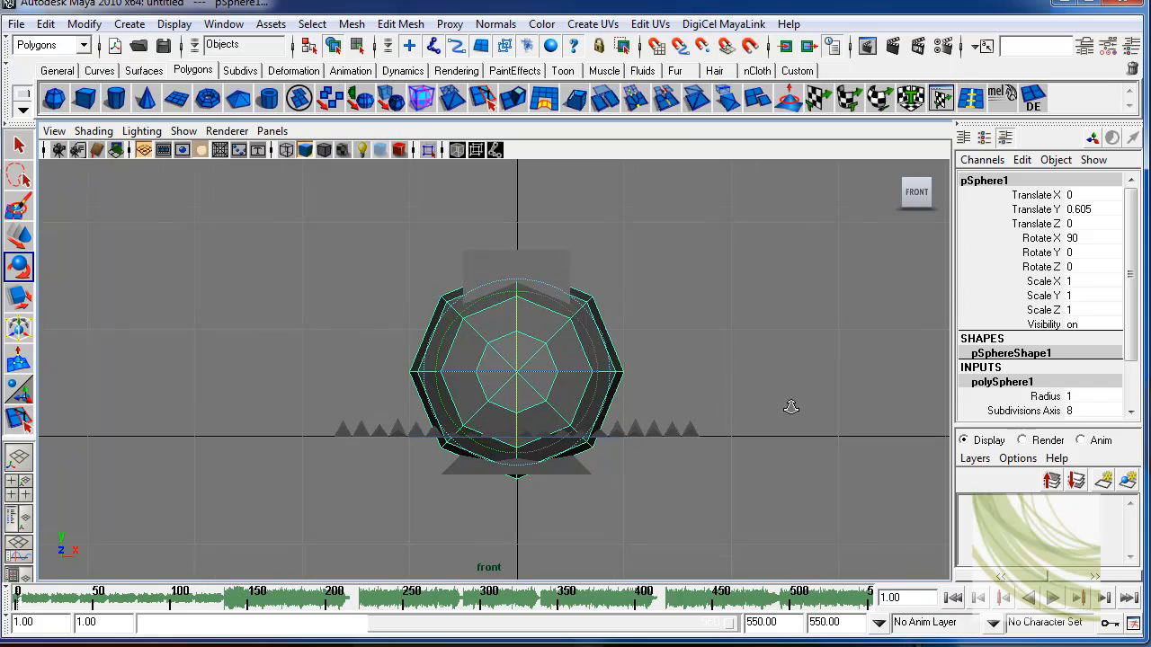
Step: Scale the sphere down uniformly to about 0.532 and delete the pyramid at the base of the cube
key(w)
drag(524, 375, 423, 392)
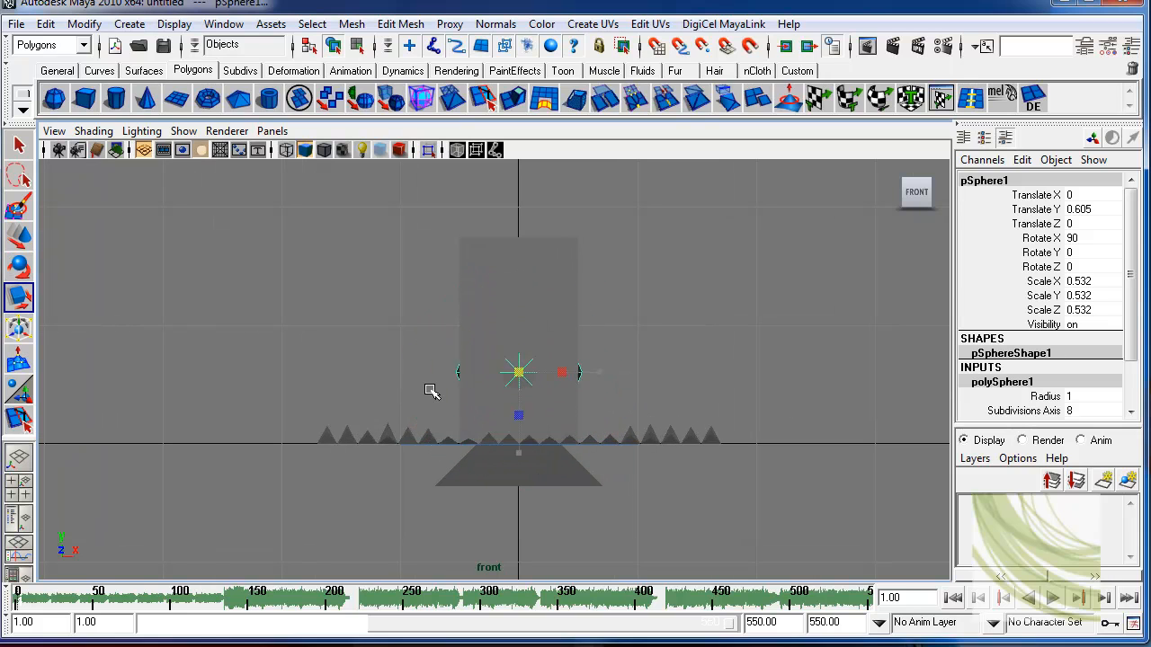
scroll(612, 483, up, 2)
click(572, 542)
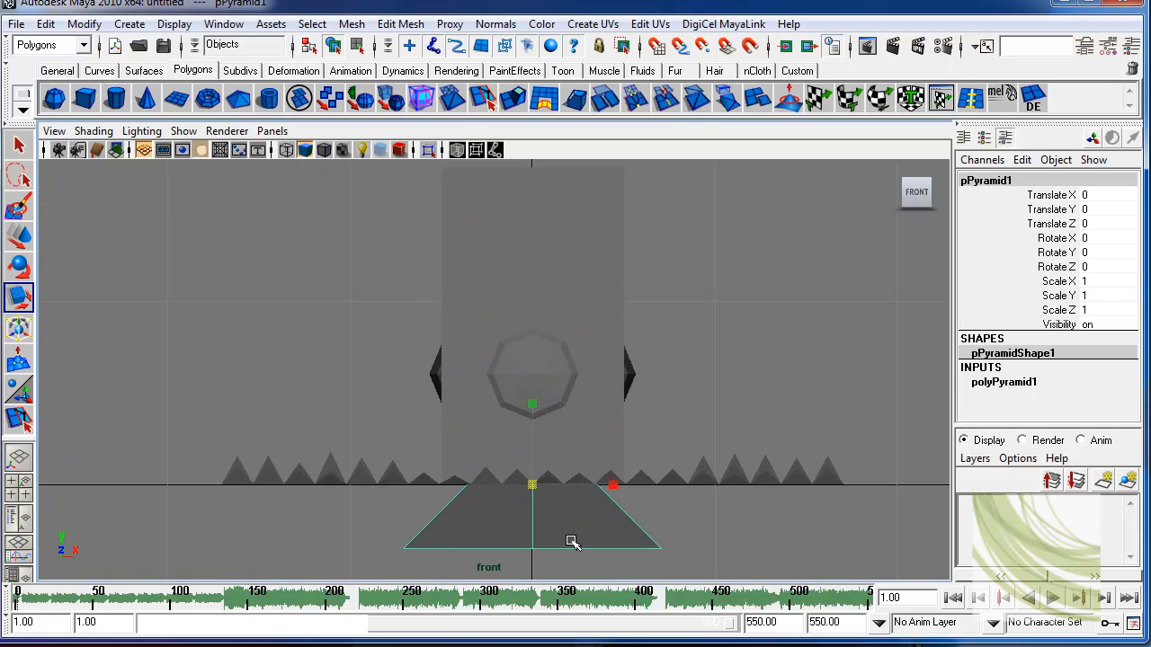
key(Delete)
scroll(722, 392, up, 1)
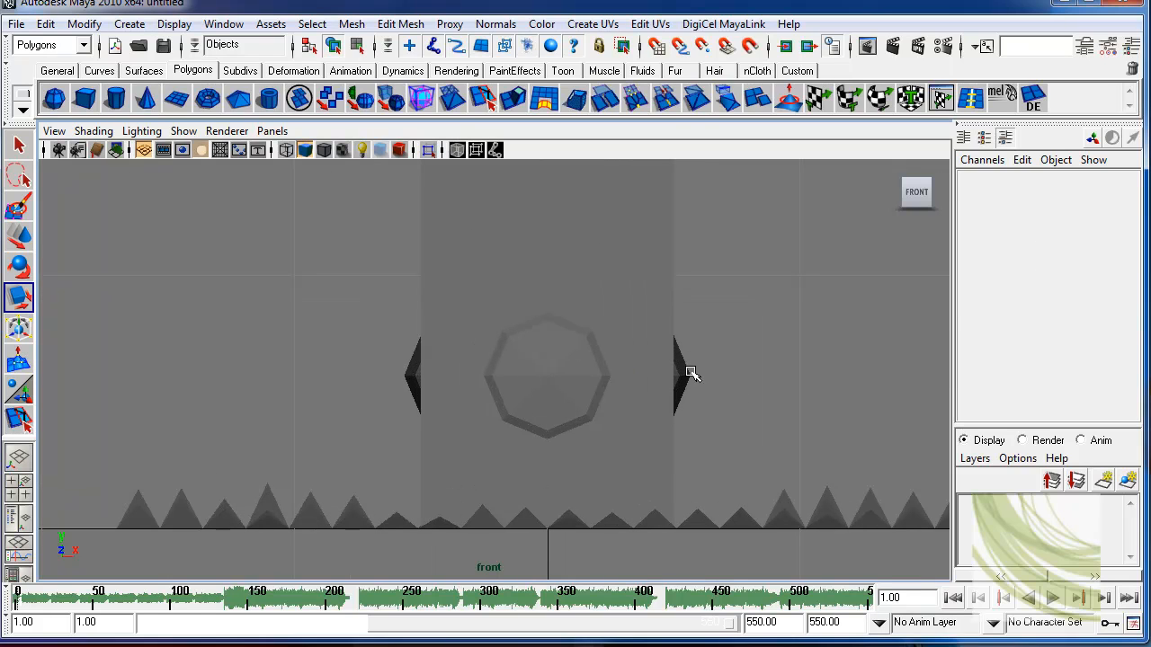
Step: Scale the sphere uniformly to about 0.423 in wireframe display and assign it to a new templated display layer
click(585, 389)
drag(550, 380, 495, 383)
key(4)
alt+right_drag(537, 392, 746, 430)
click(1127, 486)
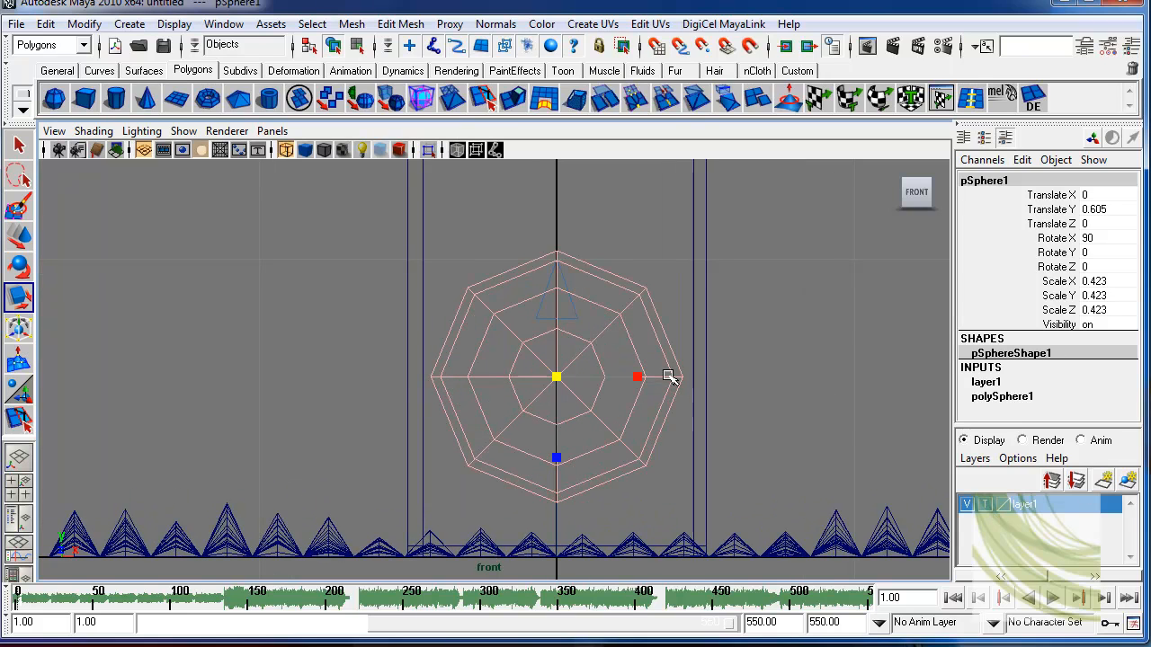
Step: Turn off the layer's templating, move the sphere to about 0.455 in Translate Z and restore shaded display
key(space)
drag(668, 378, 674, 340)
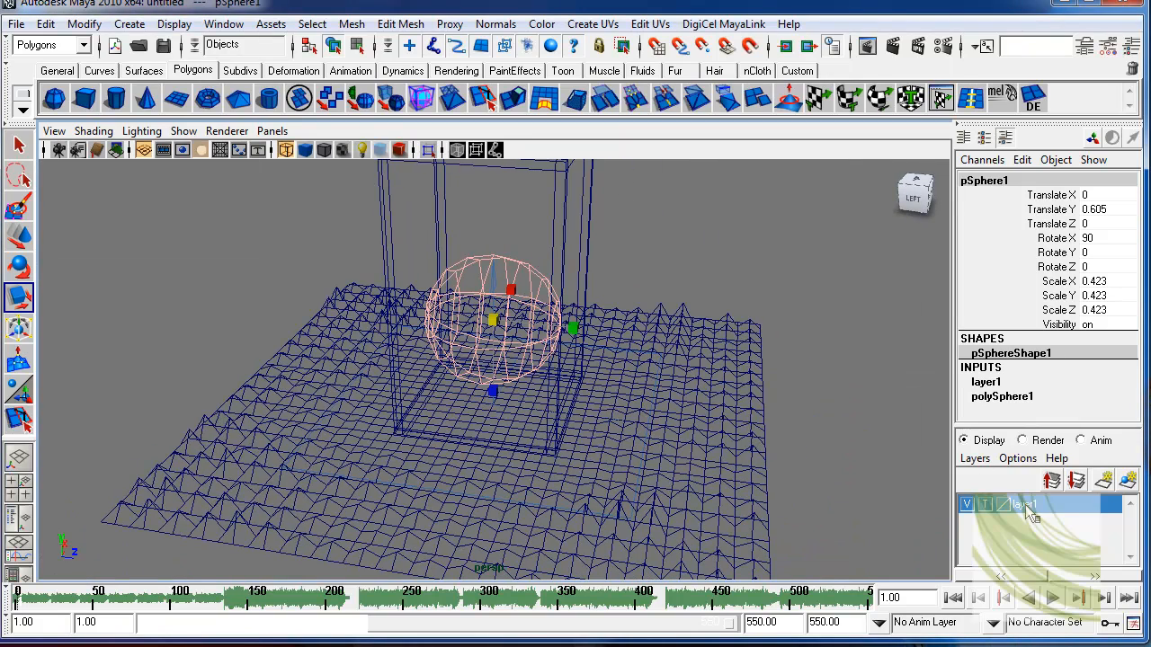
key(w)
mouse_move(553, 321)
mouse_down()
mouse_move(629, 338)
mouse_move(699, 326)
mouse_move(544, 334)
mouse_up()
alt+right_drag(545, 334, 641, 349)
key(5)
mouse_move(680, 329)
alt+mouse_down()
mouse_move(668, 336)
mouse_move(710, 365)
alt+mouse_up()
key(space)
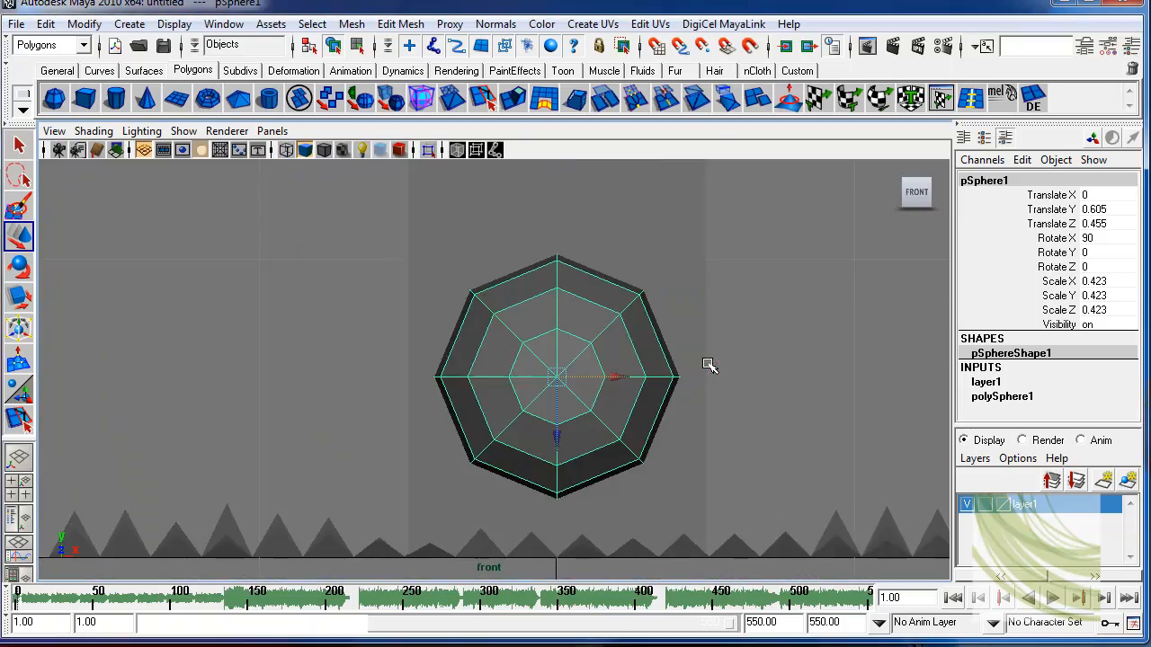
Step: Template the sphere's layer and insert two horizontal edge loops on the cube, just above and just below the sphere outline
click(985, 505)
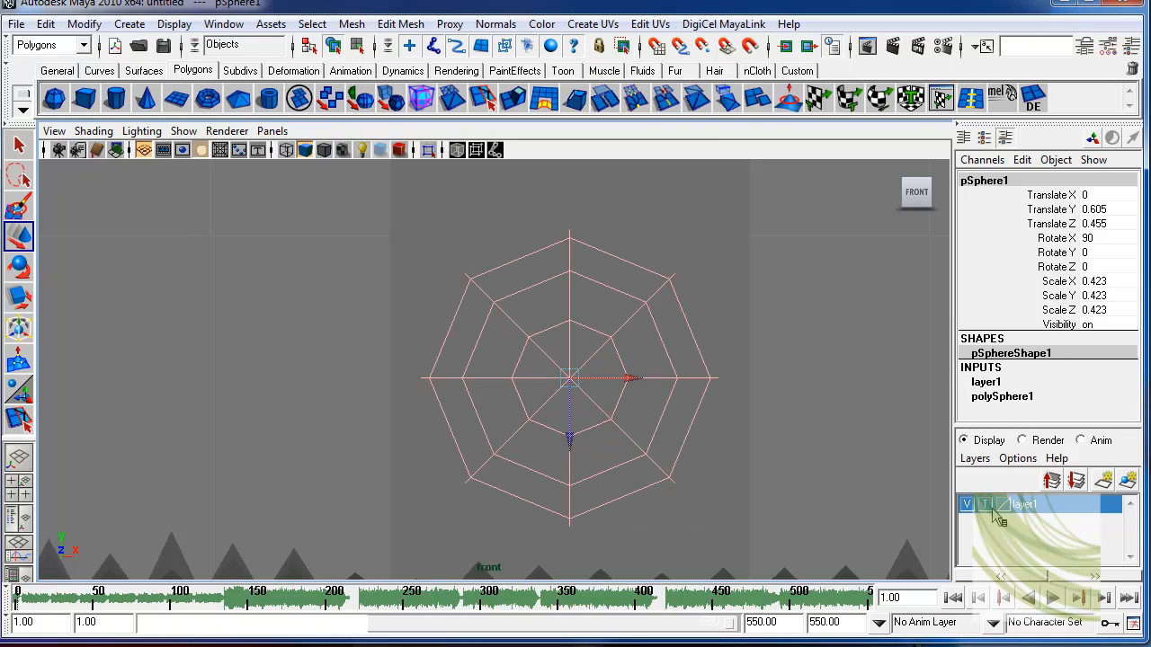
scroll(663, 329, up, 1)
alt+middle_drag(663, 329, 673, 464)
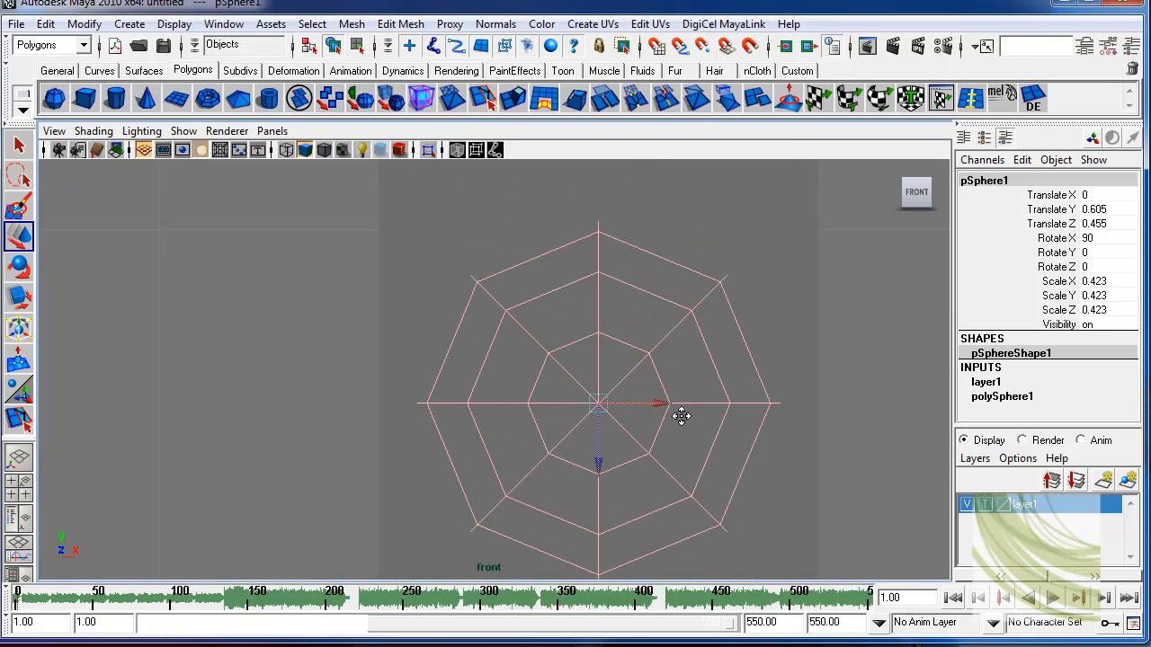
click(762, 236)
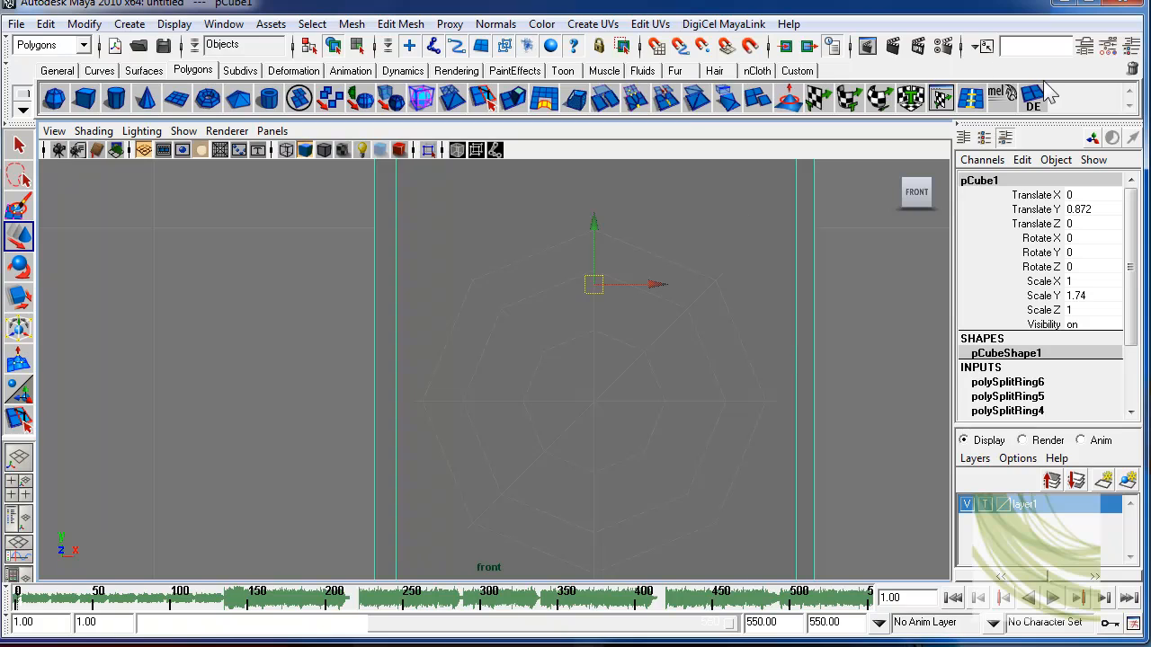
click(971, 99)
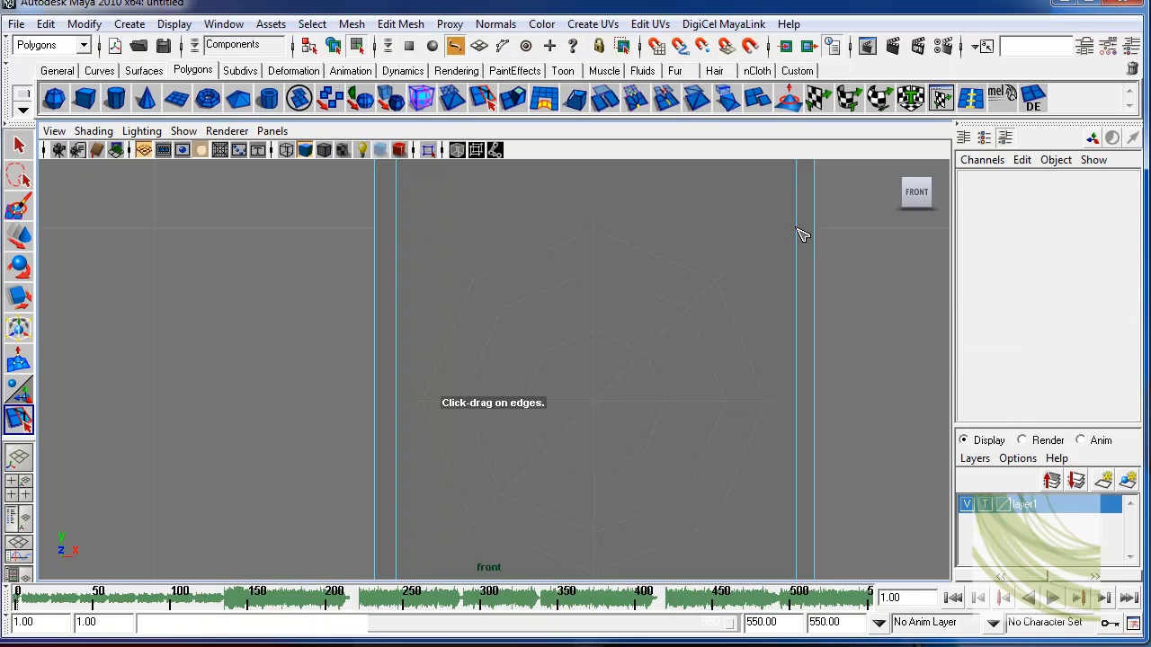
drag(803, 236, 795, 220)
alt+middle_drag(752, 397, 748, 296)
mouse_move(803, 474)
mouse_down()
mouse_move(796, 465)
mouse_move(797, 478)
mouse_up()
alt+middle_drag(765, 437, 774, 458)
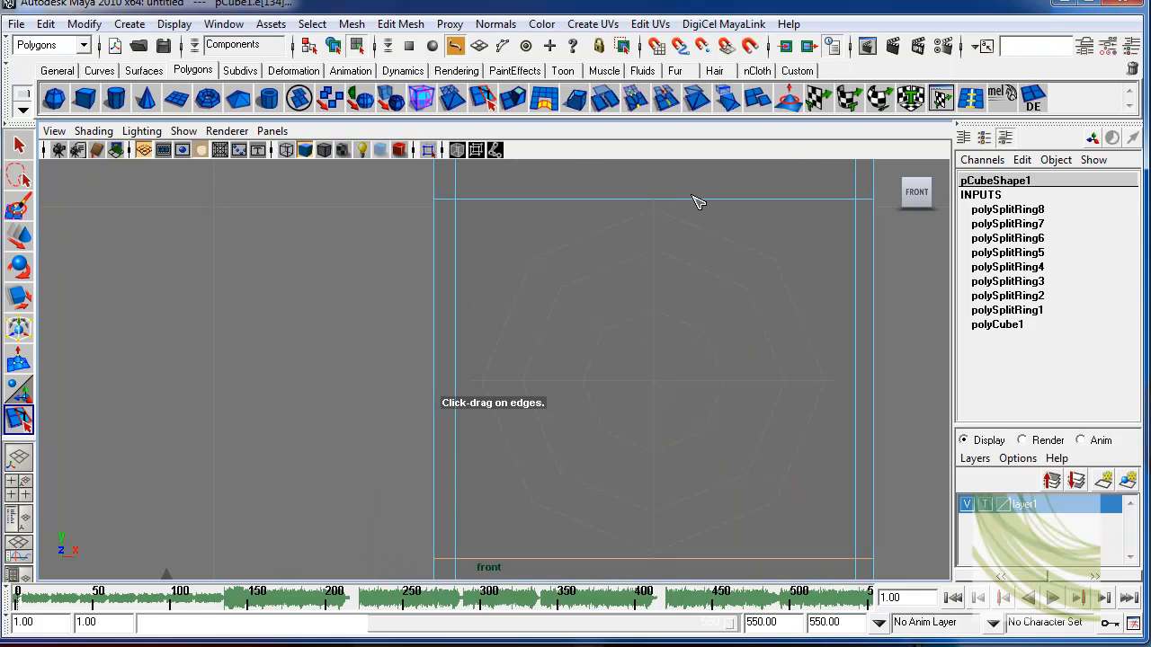
Step: Insert vertical edge loops on the cube at the sphere's centre and both diagonal corners, plus a horizontal loop through its centre
drag(662, 198, 653, 193)
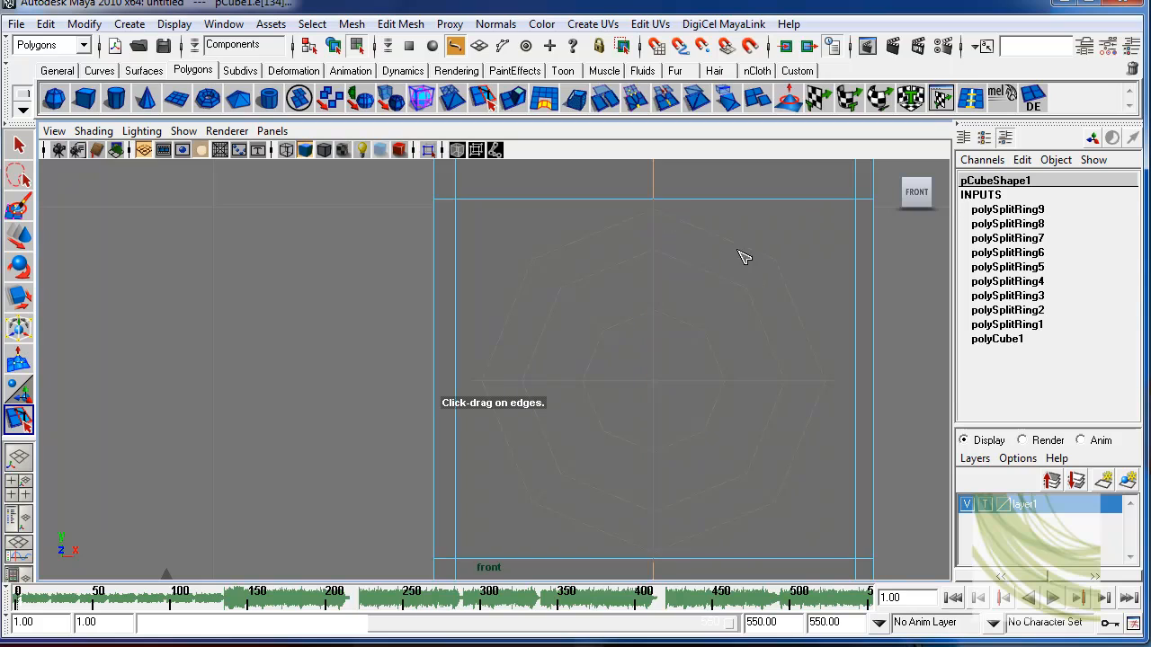
alt+right_drag(706, 283, 864, 275)
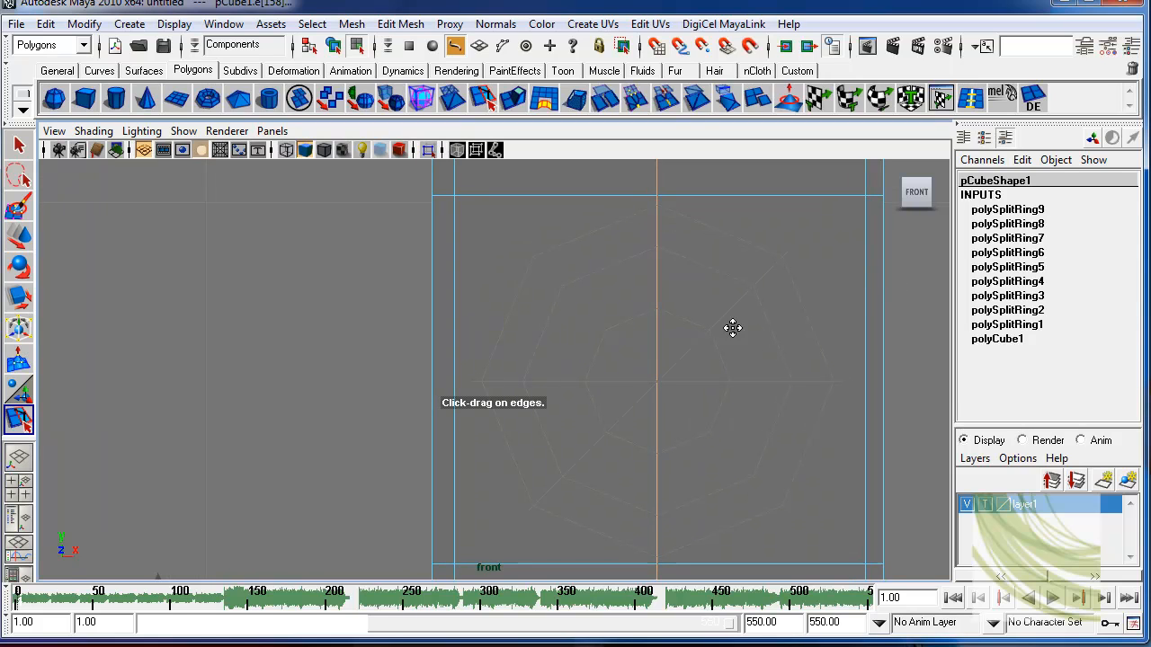
alt+middle_drag(733, 328, 724, 303)
alt+right_drag(724, 303, 753, 261)
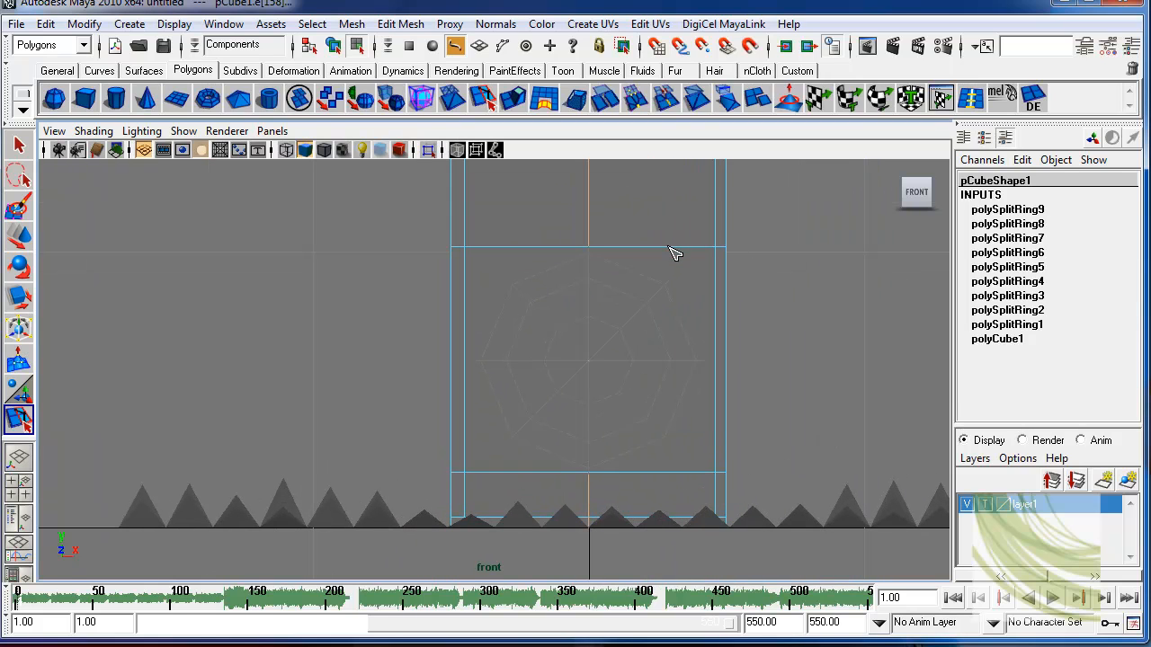
drag(674, 253, 673, 253)
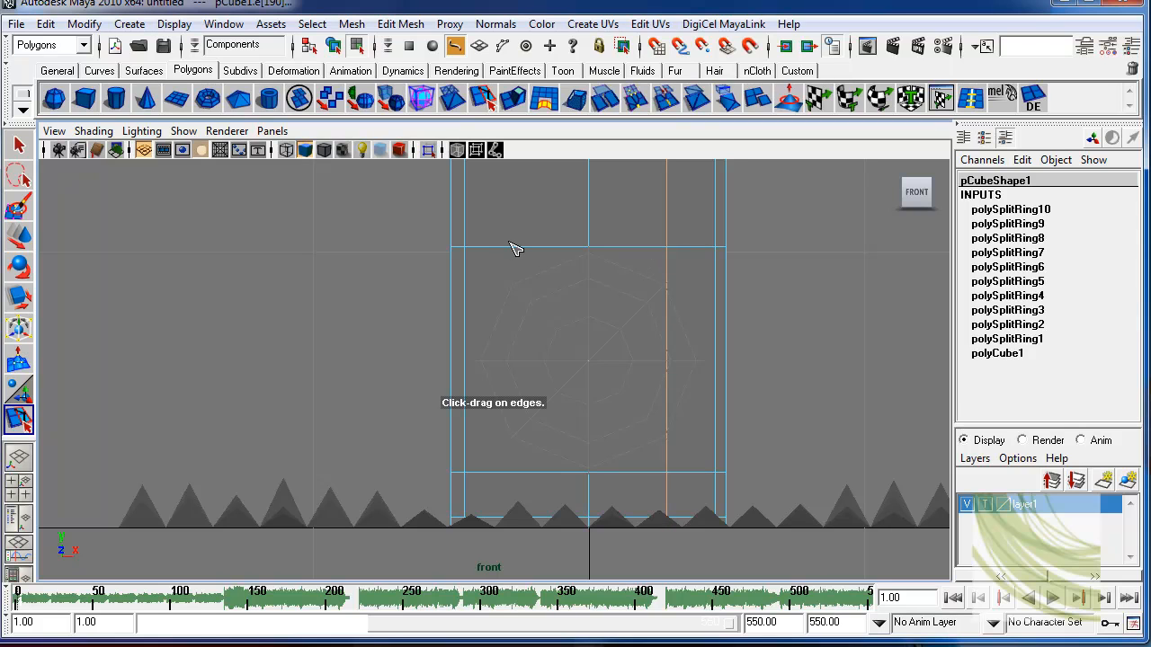
drag(516, 249, 518, 256)
scroll(771, 352, up, 2)
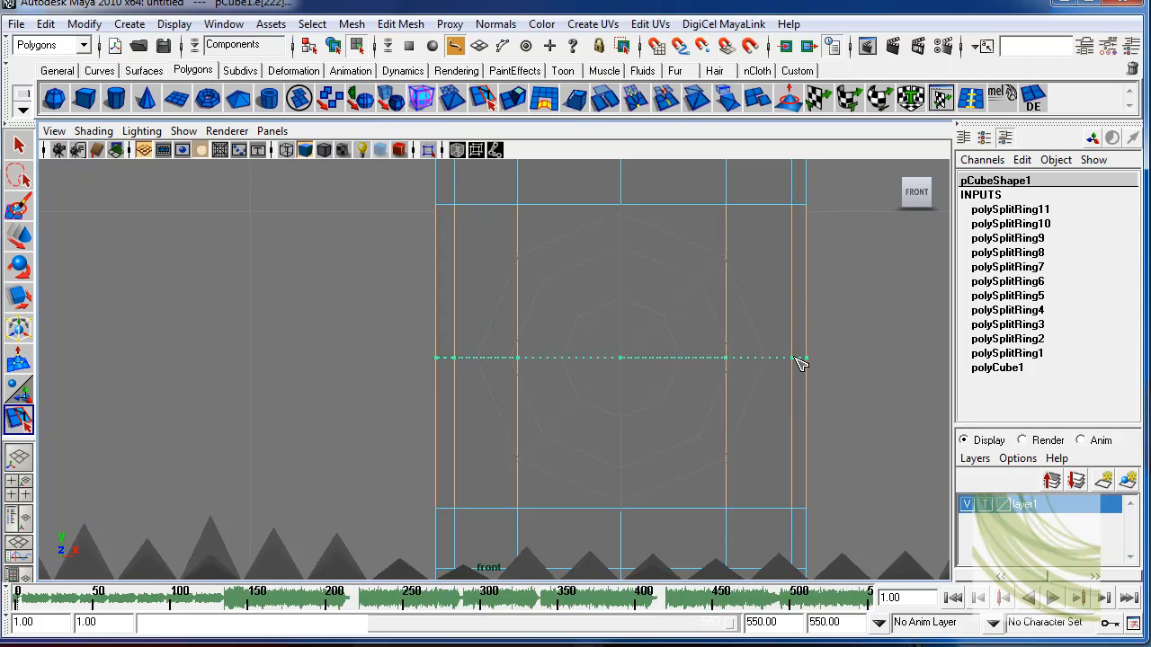
drag(798, 361, 786, 367)
Step: Move the cube's right-middle vertex outward and raise the lower-right and lower-left vertices to follow the sphere's octagonal outline
right_drag(746, 378, 721, 348)
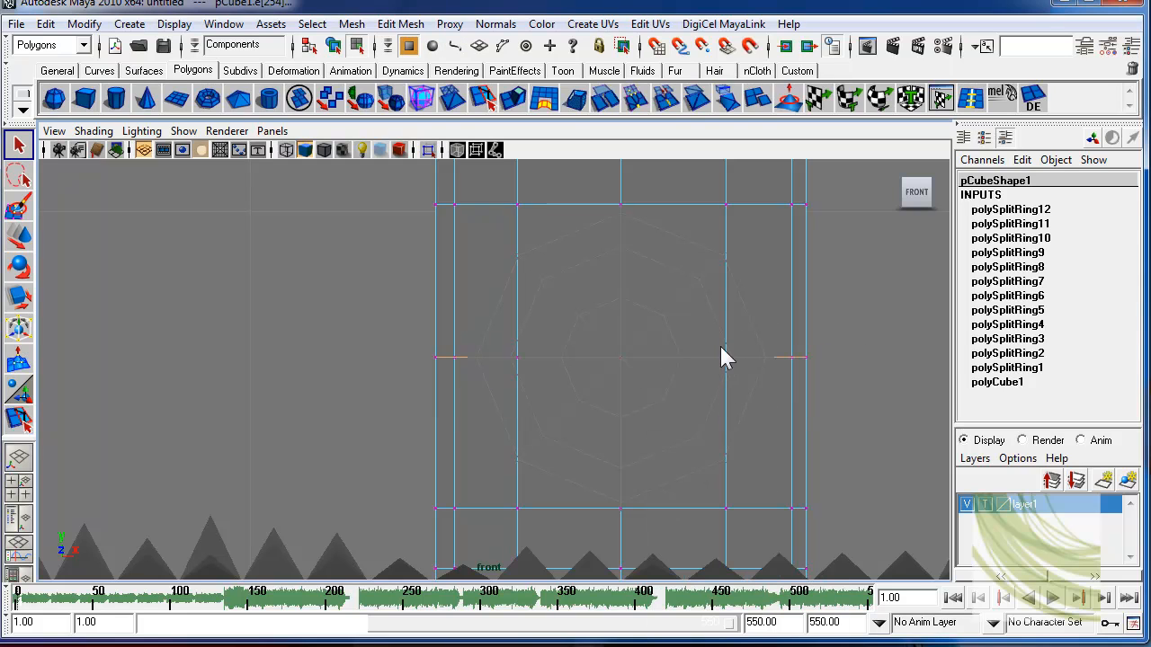
click(725, 357)
key(w)
drag(753, 358, 790, 360)
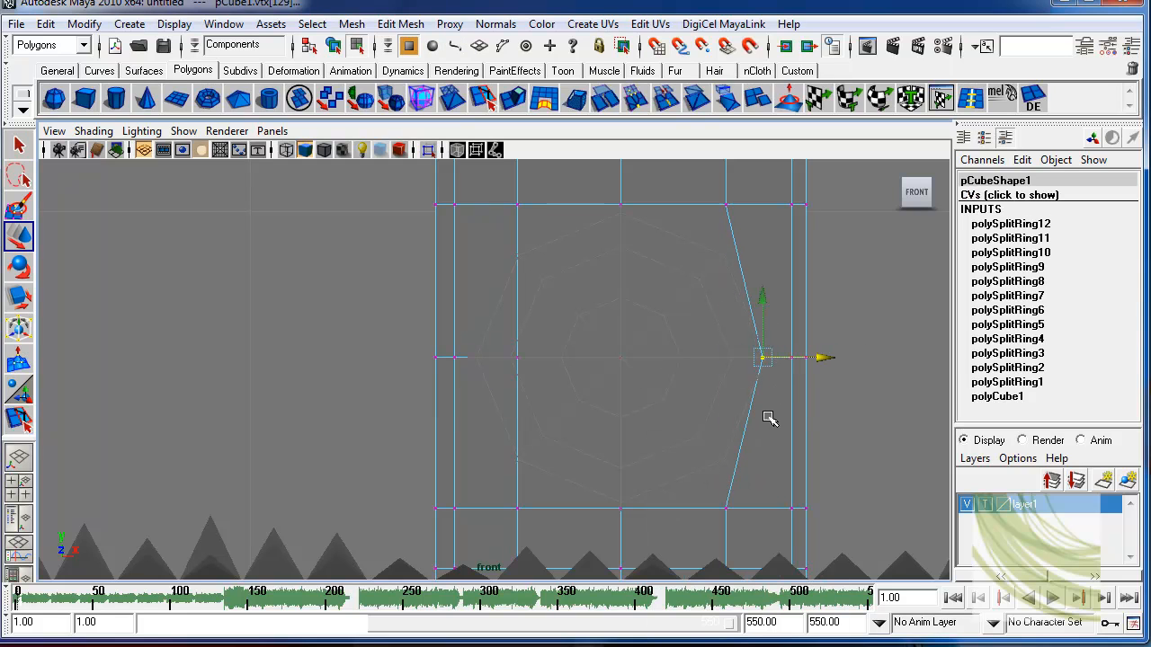
click(724, 506)
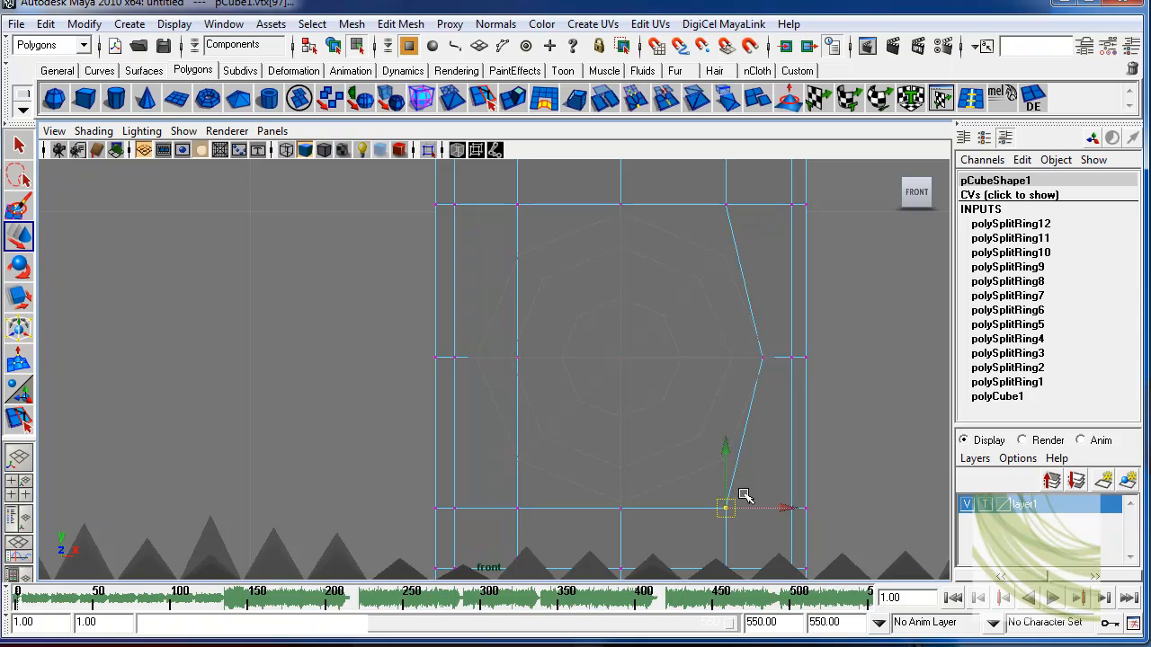
key(4)
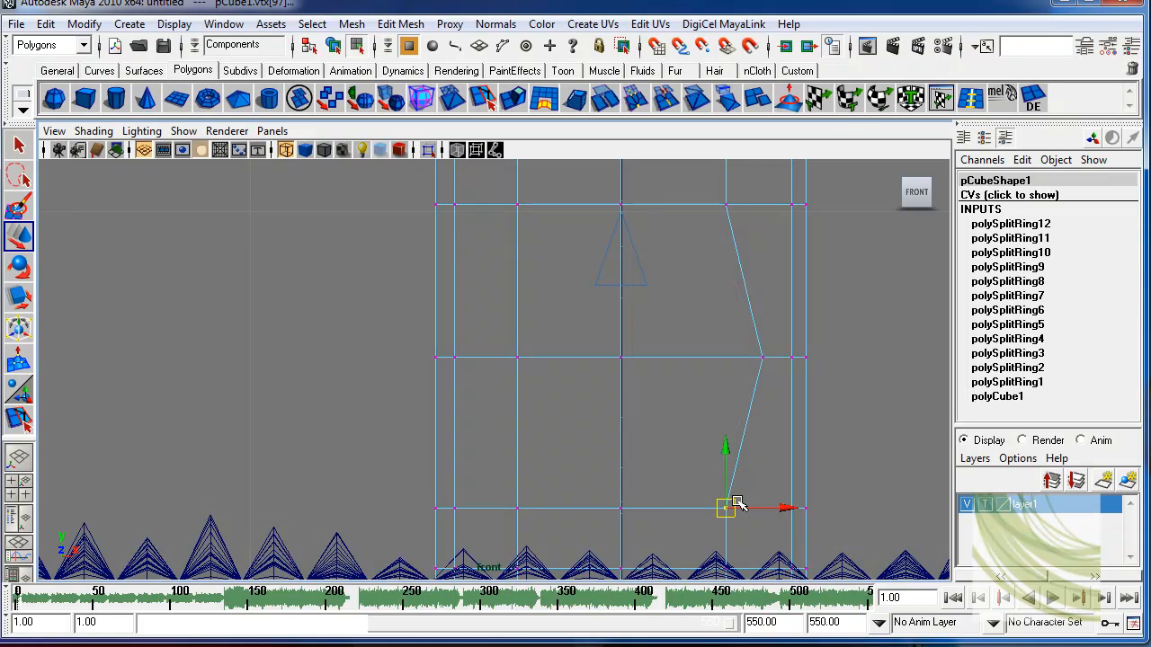
key(5)
drag(735, 510, 733, 466)
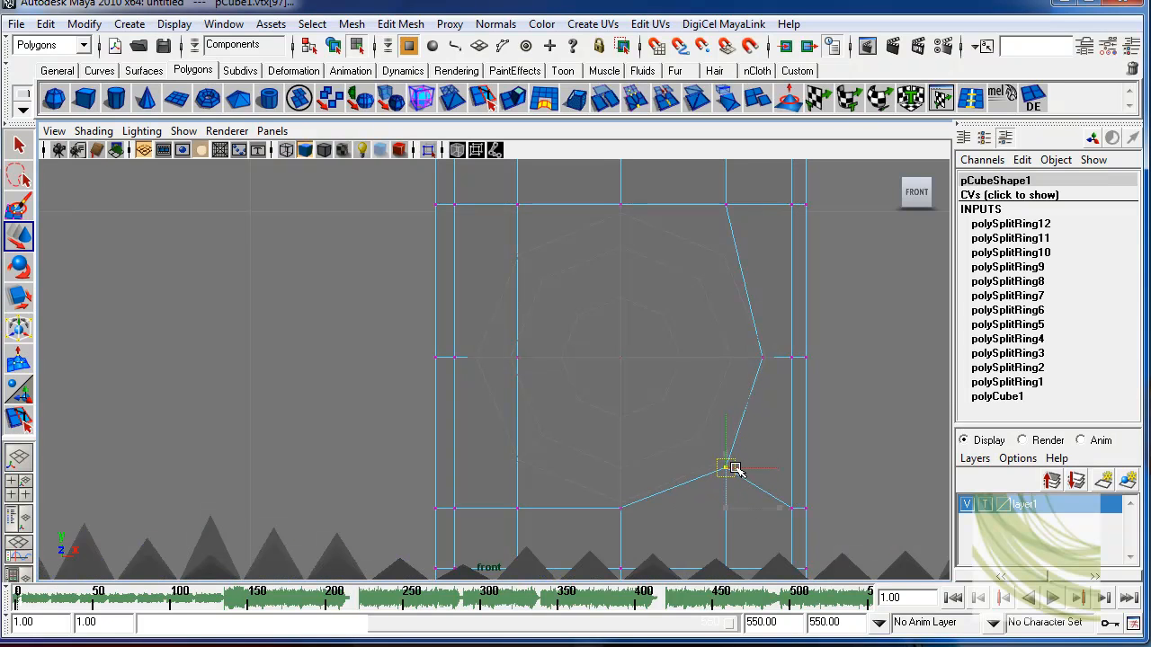
drag(489, 491, 518, 457)
Step: Try to form the octagon's left corner by moving the side edge loop's middle vertex inward
key(q)
key(w)
click(456, 359)
drag(457, 360, 473, 361)
Step: Lower the upper-left and upper-right vertices together onto the sphere's octagonal outline and clear the selection
click(497, 237)
alt+middle_drag(504, 248, 500, 275)
click(516, 232)
key(w)
shift+click(712, 228)
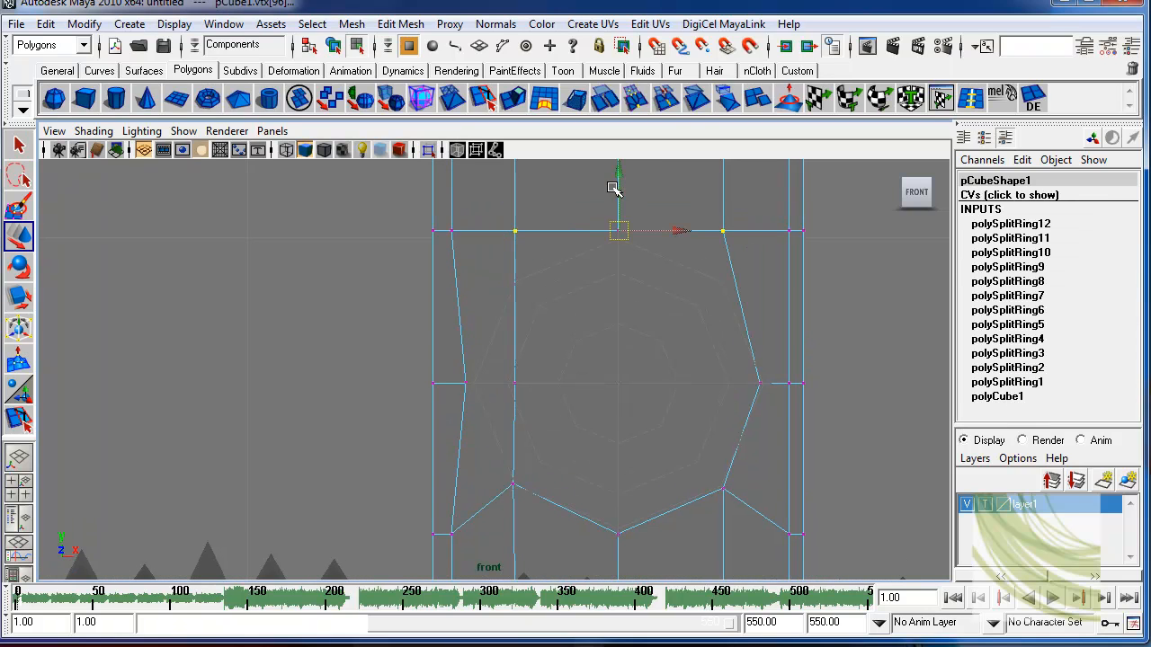
drag(612, 188, 618, 245)
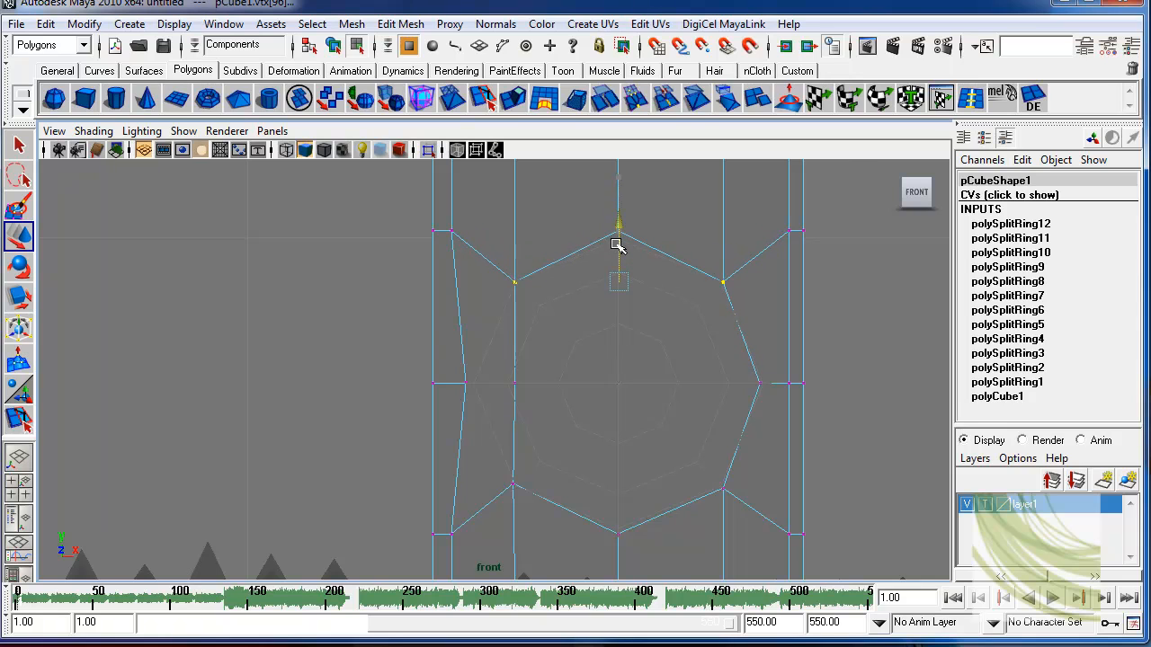
alt+right_drag(644, 303, 716, 319)
alt+middle_drag(688, 339, 653, 293)
scroll(687, 319, down, 3)
scroll(653, 293, down, 1)
key(q)
click(788, 290)
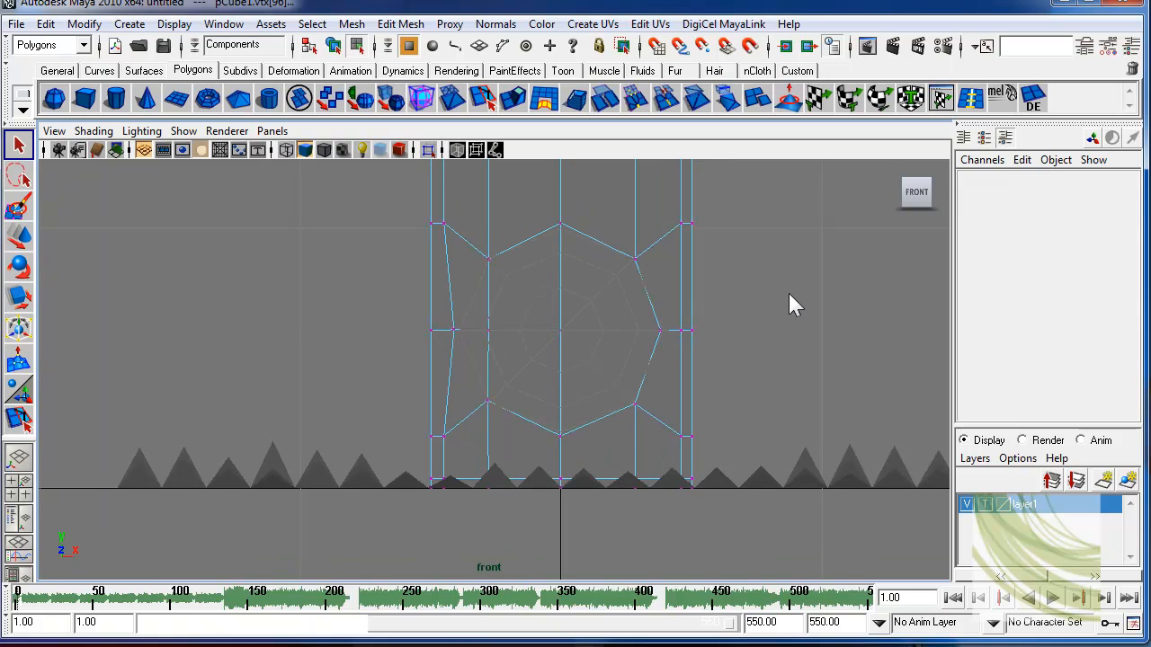
scroll(692, 349, up, 1)
alt+middle_drag(696, 358, 719, 333)
scroll(711, 339, up, 1)
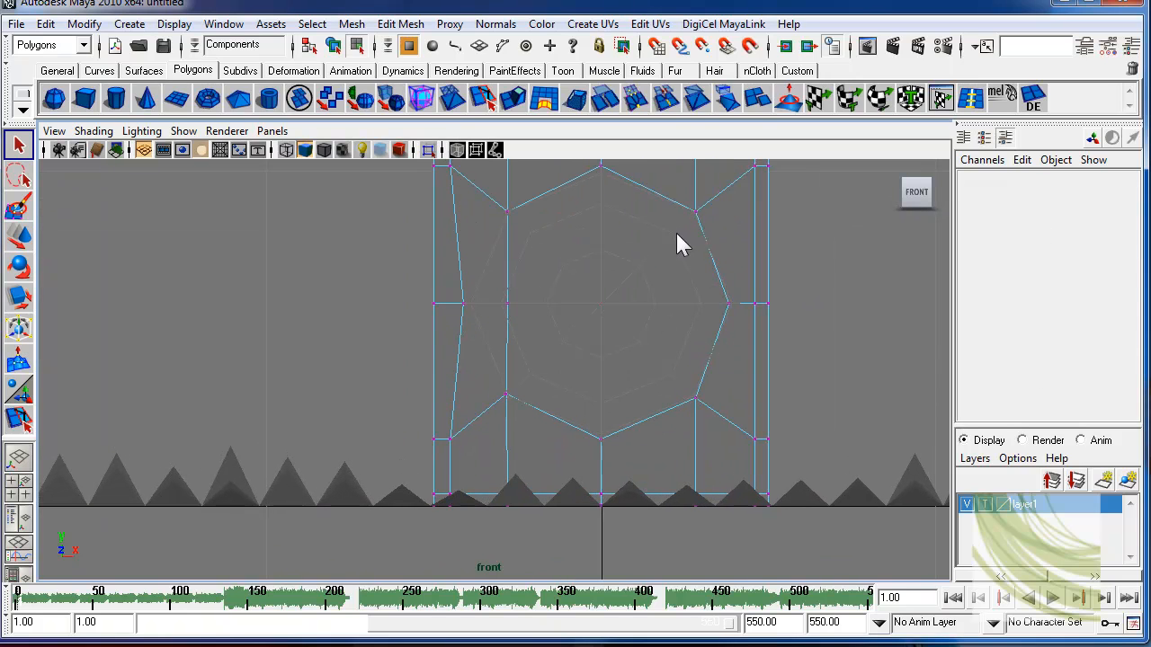
alt+right_drag(606, 293, 661, 374)
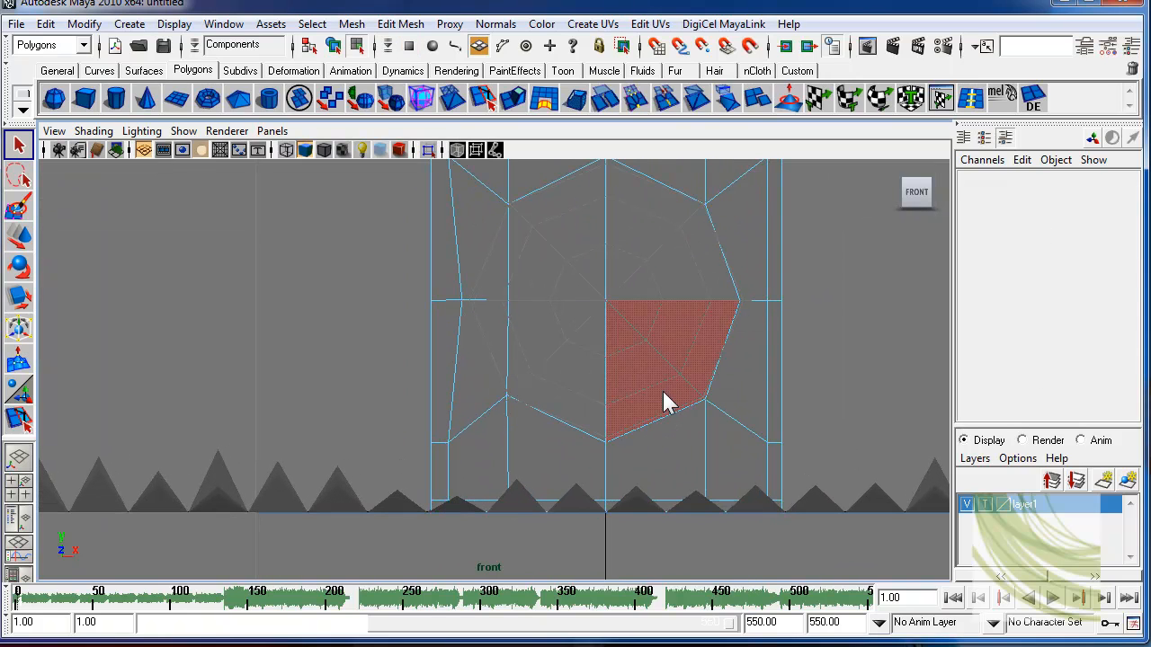
click(663, 391)
shift+click(660, 264)
shift+click(576, 263)
shift+click(597, 351)
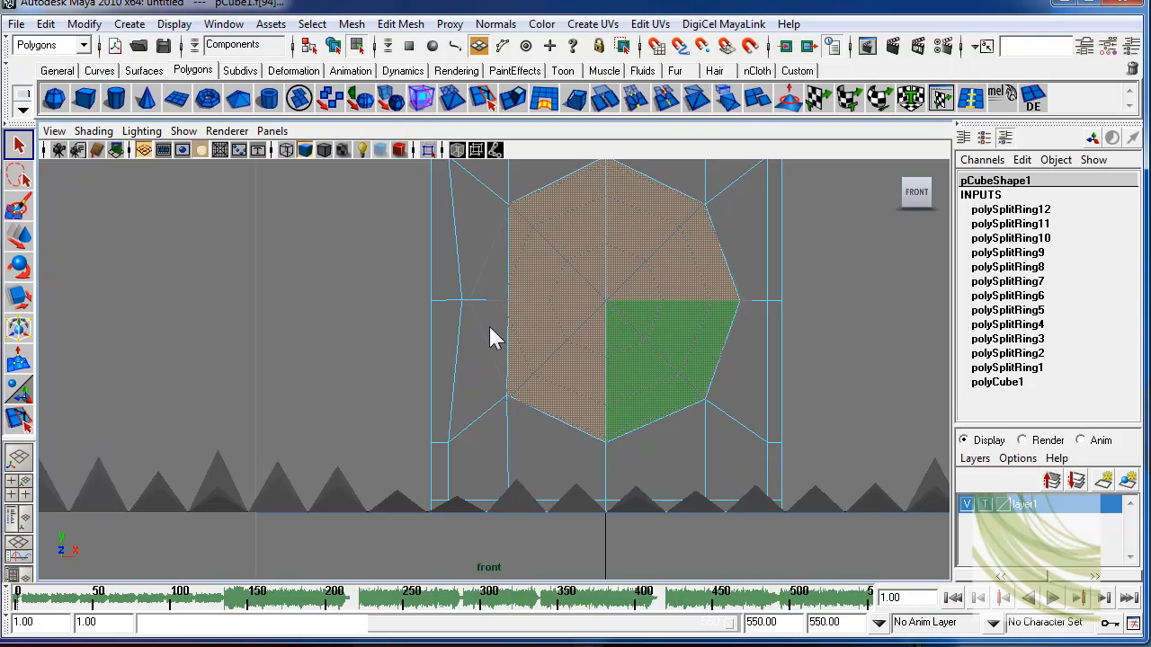
click(490, 328)
click(494, 262)
click(548, 265)
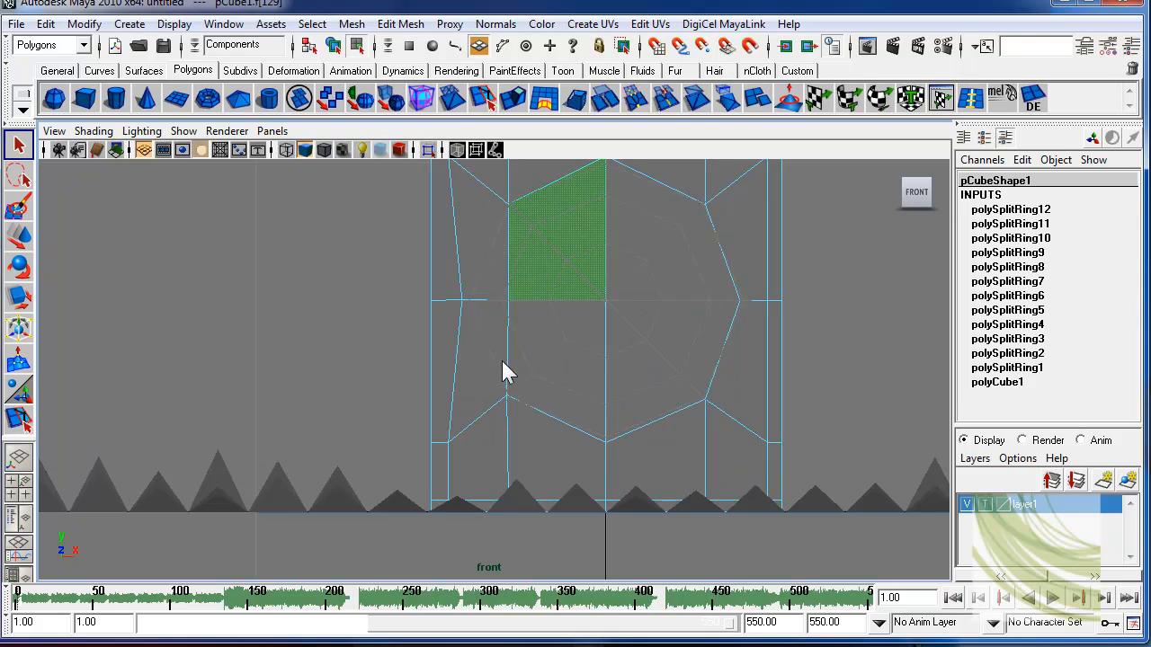
Step: Move the side loop's left-middle vertex back in line and shift the inner left-middle vertex outward to the octagon's left corner
alt+right_drag(503, 364, 506, 296)
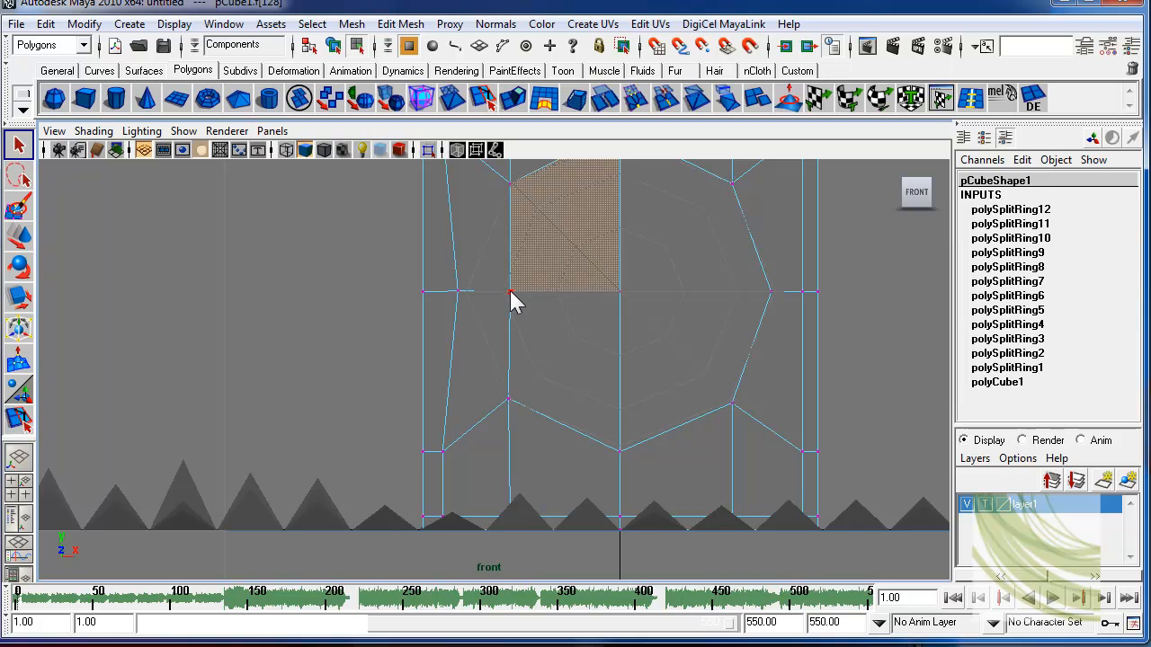
click(511, 293)
key(w)
click(458, 291)
mouse_move(518, 292)
mouse_down()
mouse_move(508, 294)
mouse_move(547, 290)
mouse_move(526, 290)
mouse_up()
key(q)
click(511, 291)
key(w)
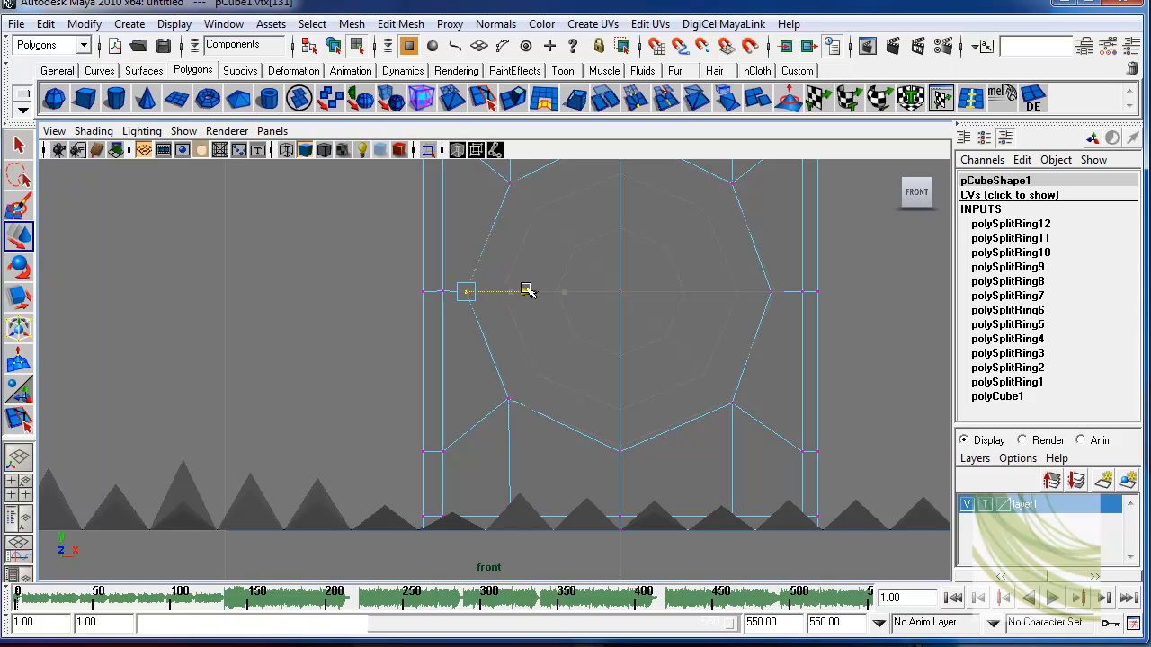
key(q)
scroll(660, 291, down, 5)
scroll(692, 366, up, 6)
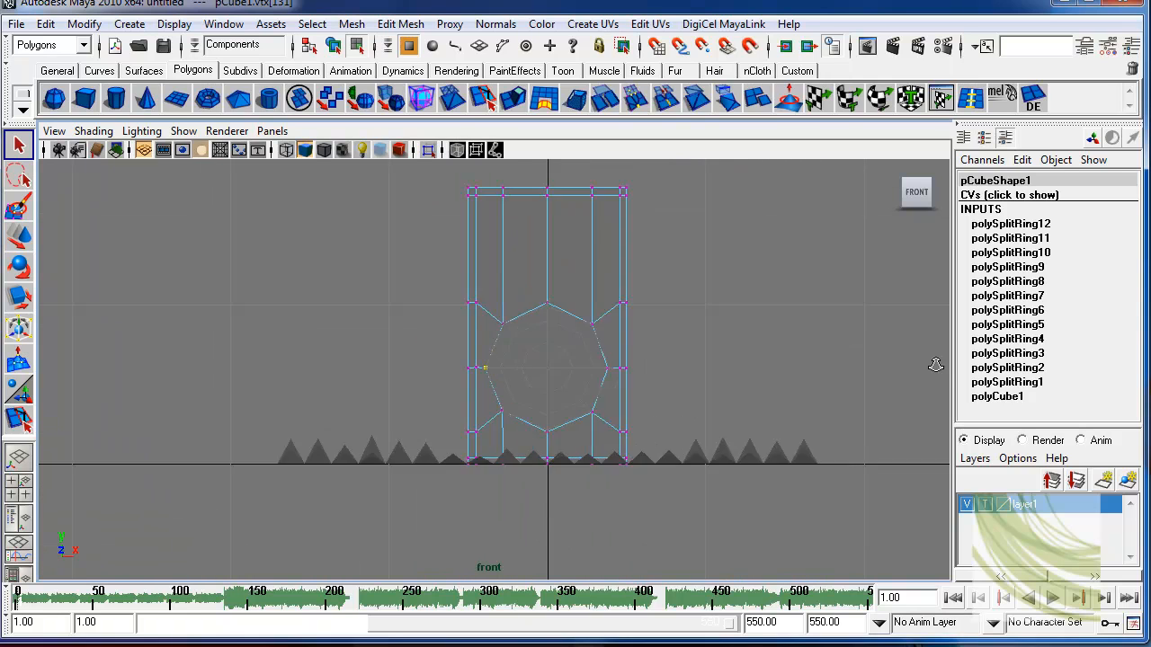
Step: Extrude the four faces inside the octagon and scale them slightly inward to leave a thin border
right_drag(692, 366, 693, 391)
click(663, 404)
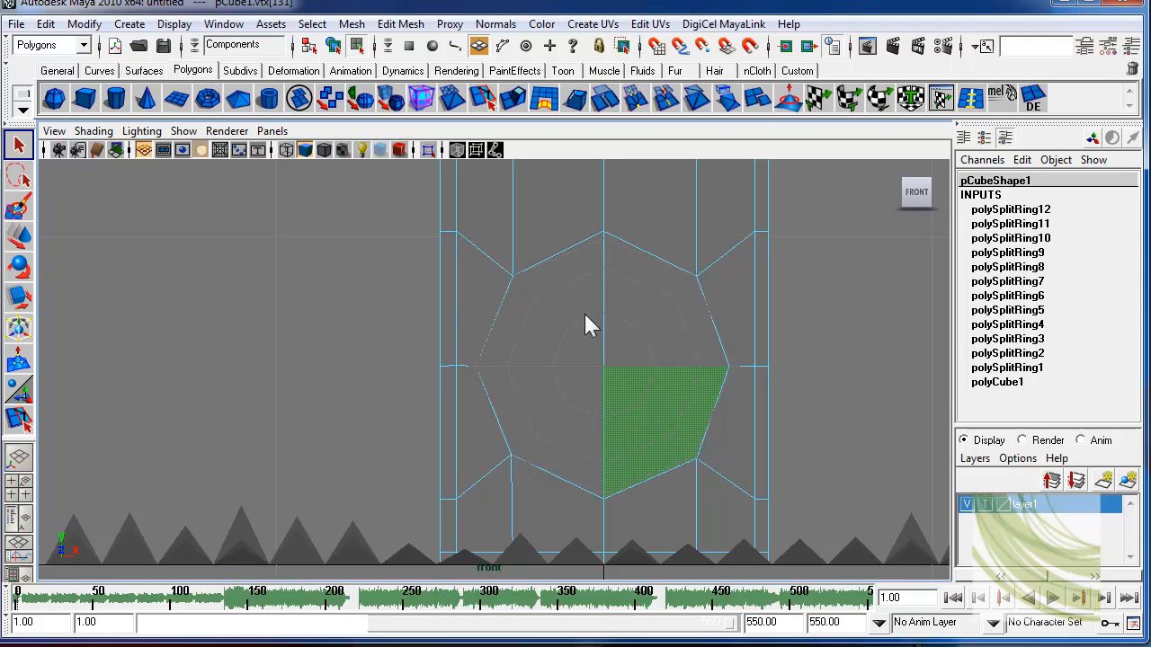
shift+click(534, 330)
shift+click(552, 393)
scroll(708, 406, up, 4)
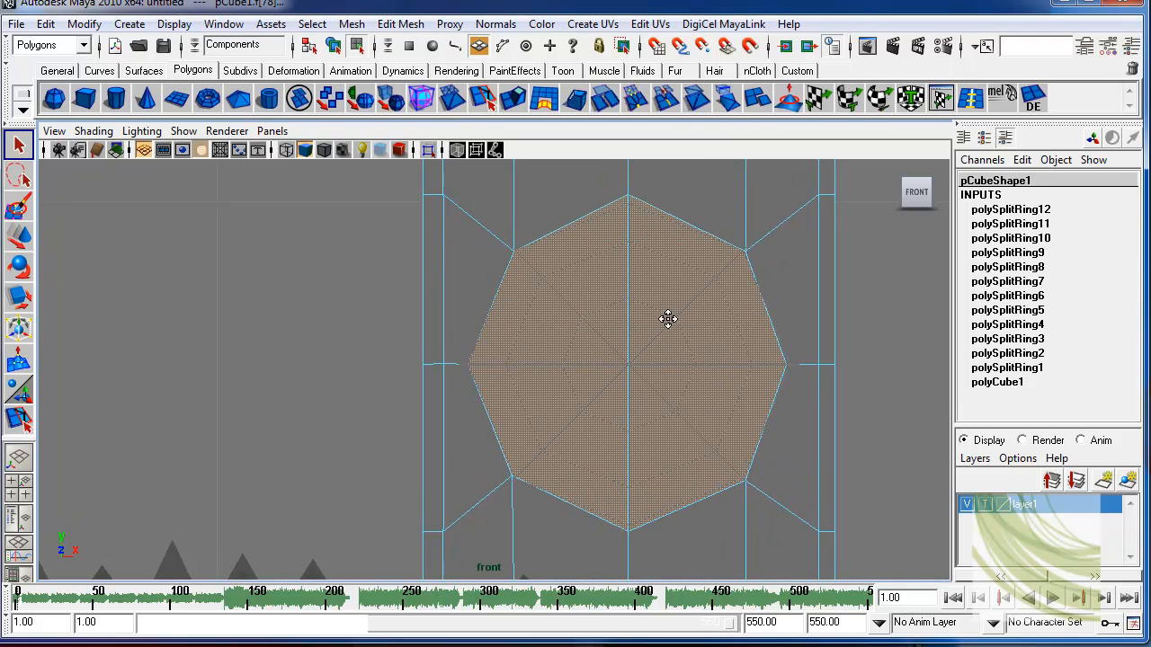
alt+middle_drag(668, 318, 618, 297)
click(479, 108)
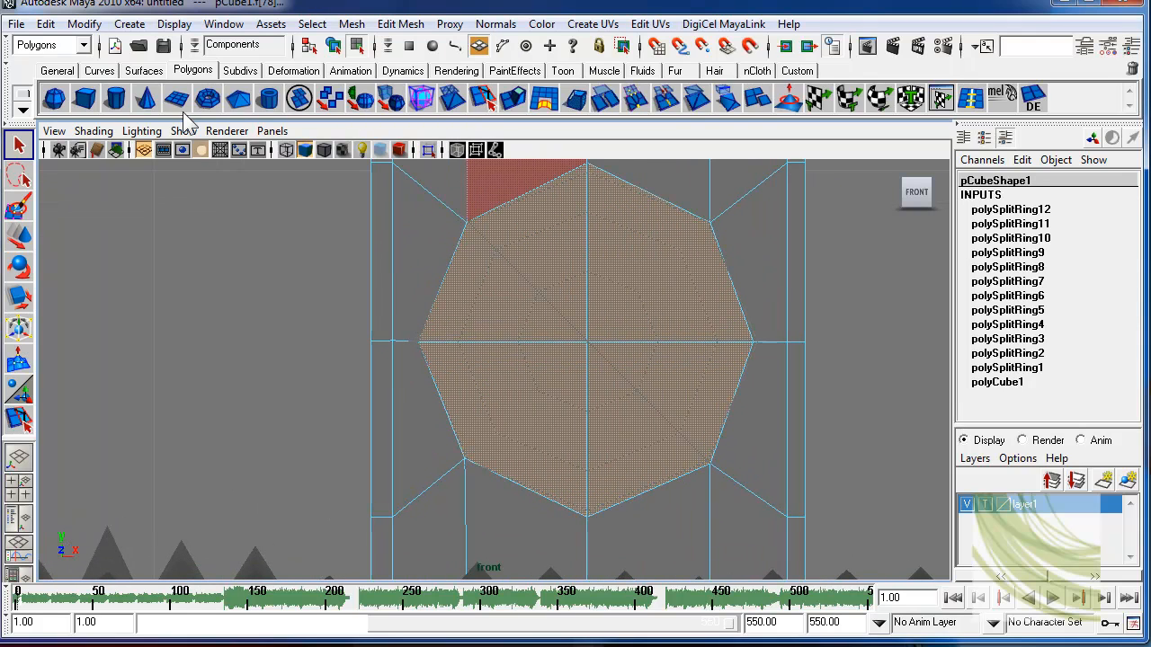
click(575, 99)
scroll(644, 240, down, 5)
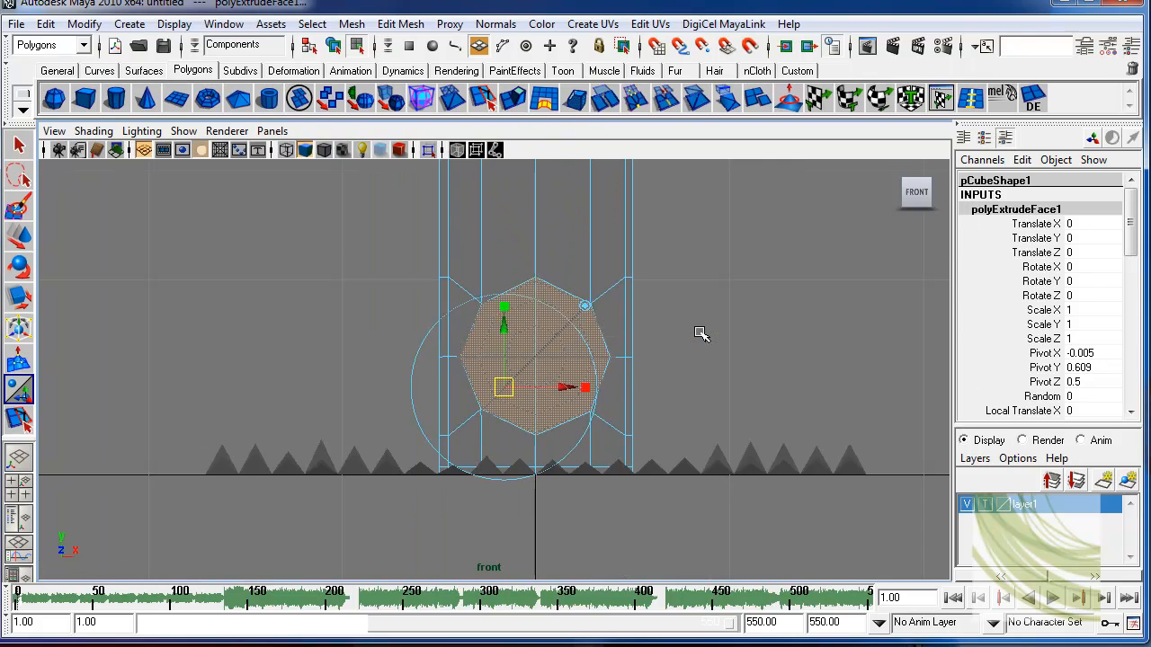
scroll(565, 351, up, 2)
drag(565, 351, 546, 350)
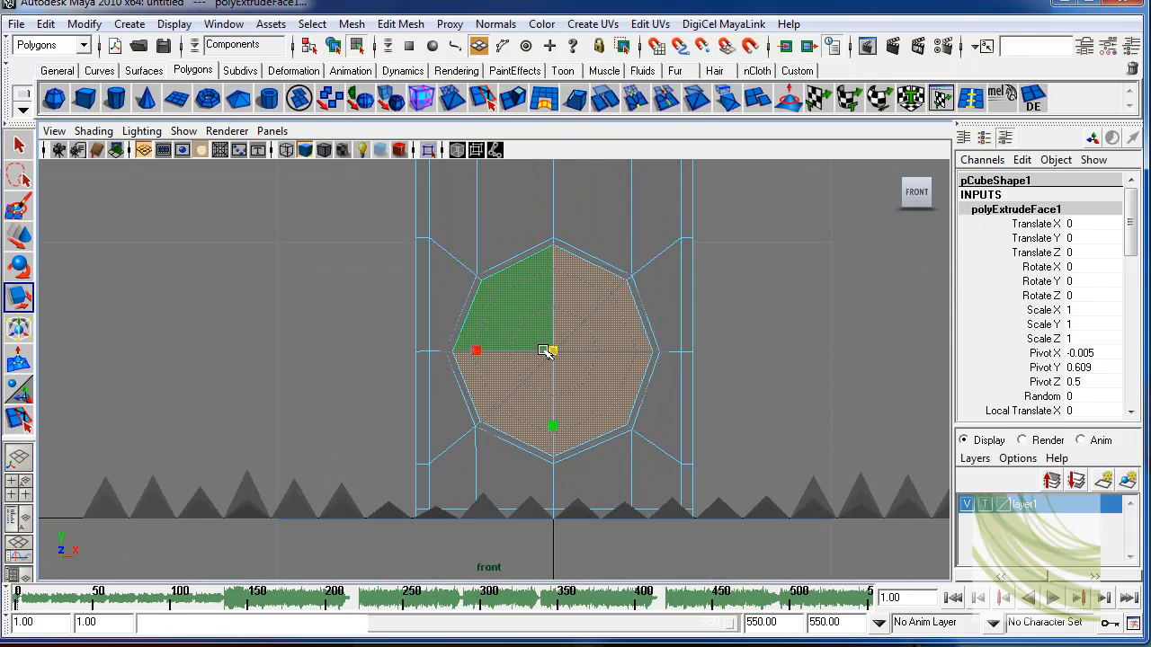
scroll(624, 360, up, 2)
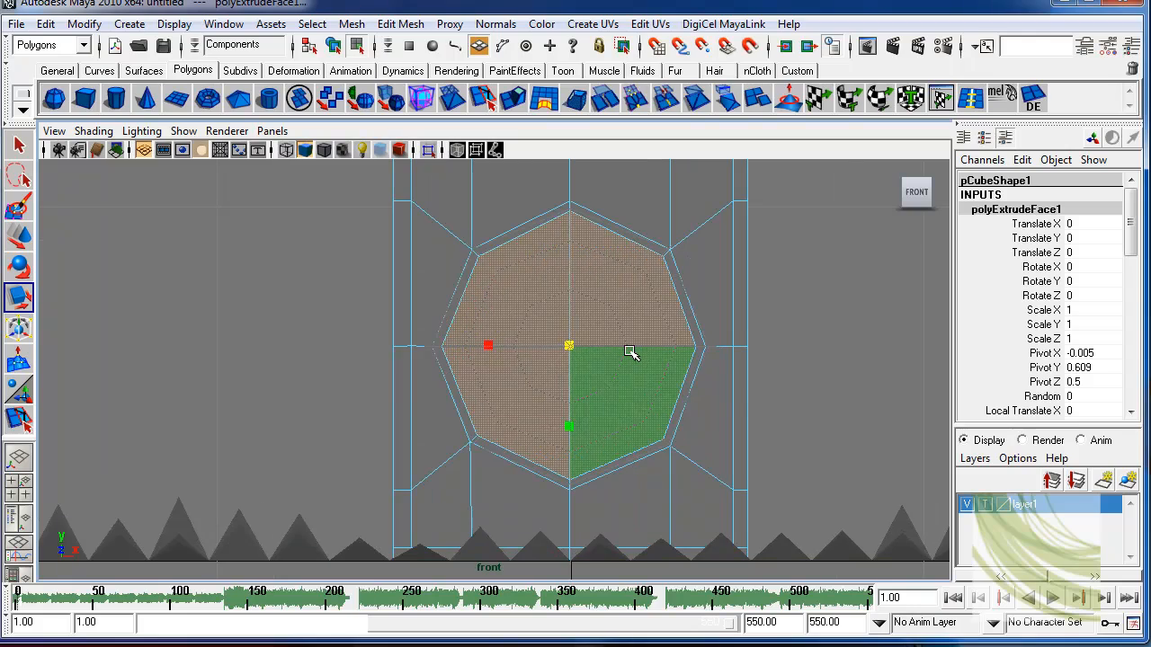
Step: Extrude the octagonal faces again and push them slightly into the cube in the perspective view
key(space)
drag(623, 337, 623, 319)
mouse_move(529, 360)
alt+mouse_down()
mouse_move(642, 354)
mouse_move(515, 370)
alt+mouse_up()
scroll(717, 357, up, 2)
scroll(717, 358, up, 2)
alt+middle_drag(832, 364, 725, 337)
alt+drag(725, 337, 692, 338)
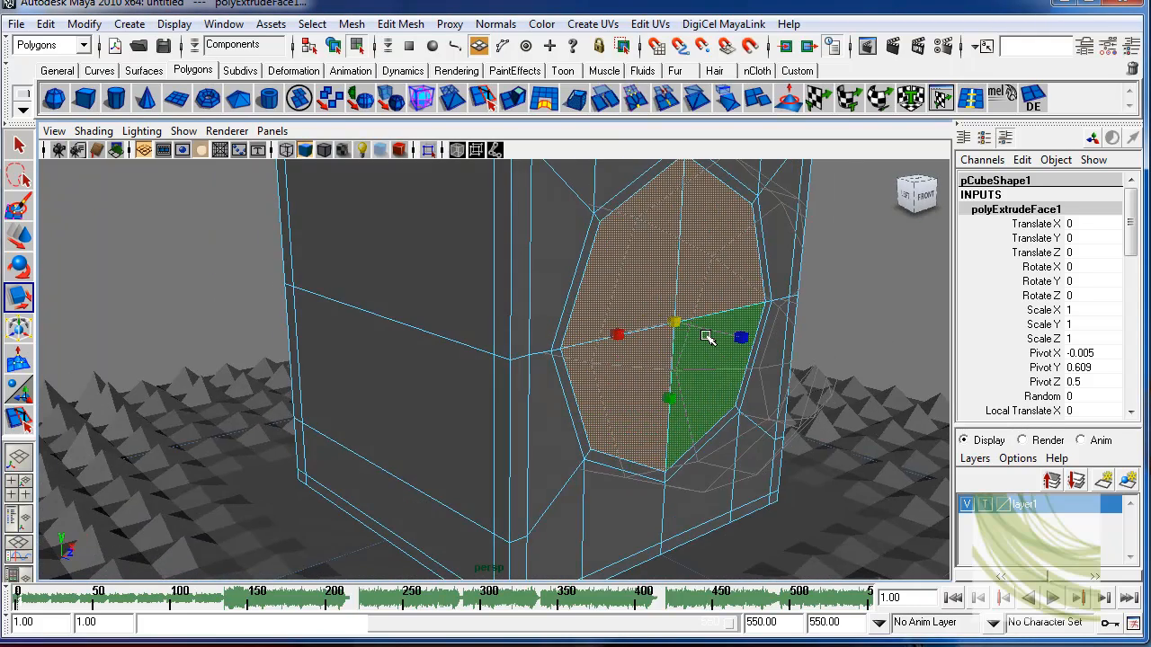
alt+middle_drag(707, 336, 685, 363)
key(w)
mouse_move(685, 363)
alt+mouse_down()
mouse_move(699, 366)
mouse_move(691, 352)
alt+mouse_up()
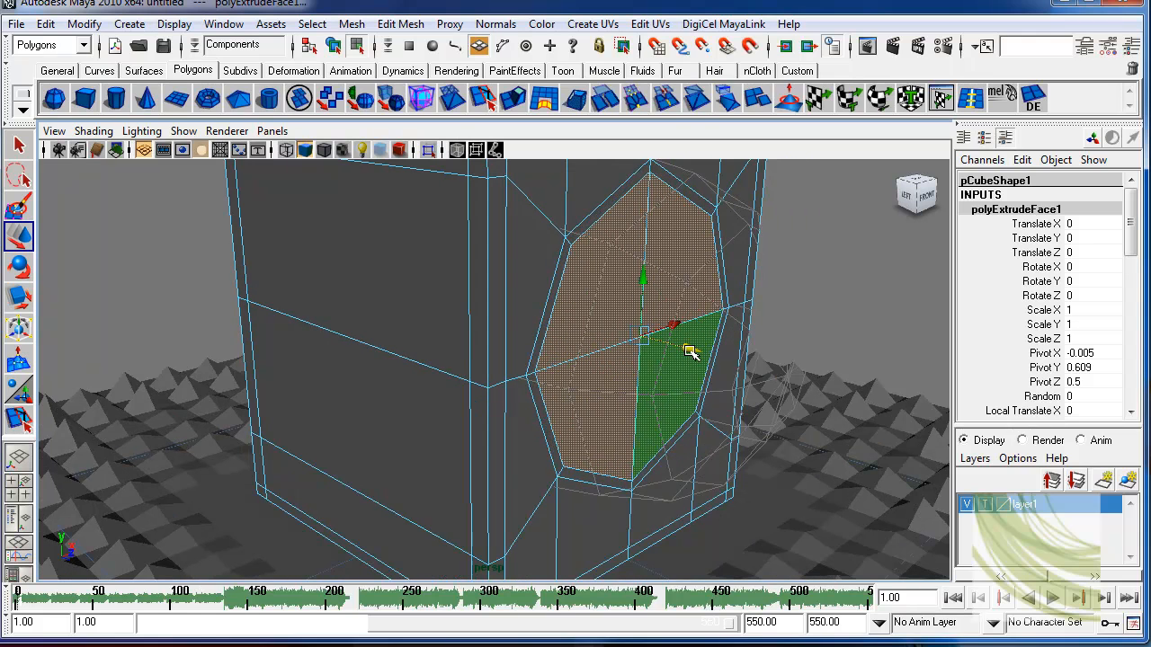
click(519, 99)
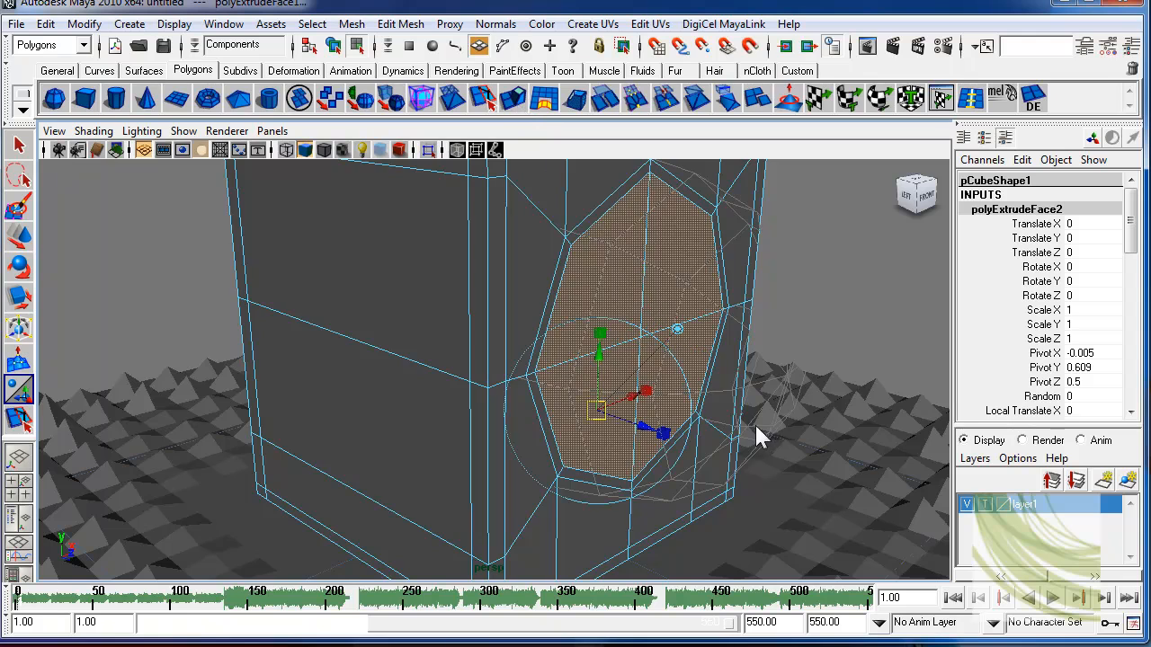
alt+drag(761, 437, 658, 385)
drag(668, 343, 660, 344)
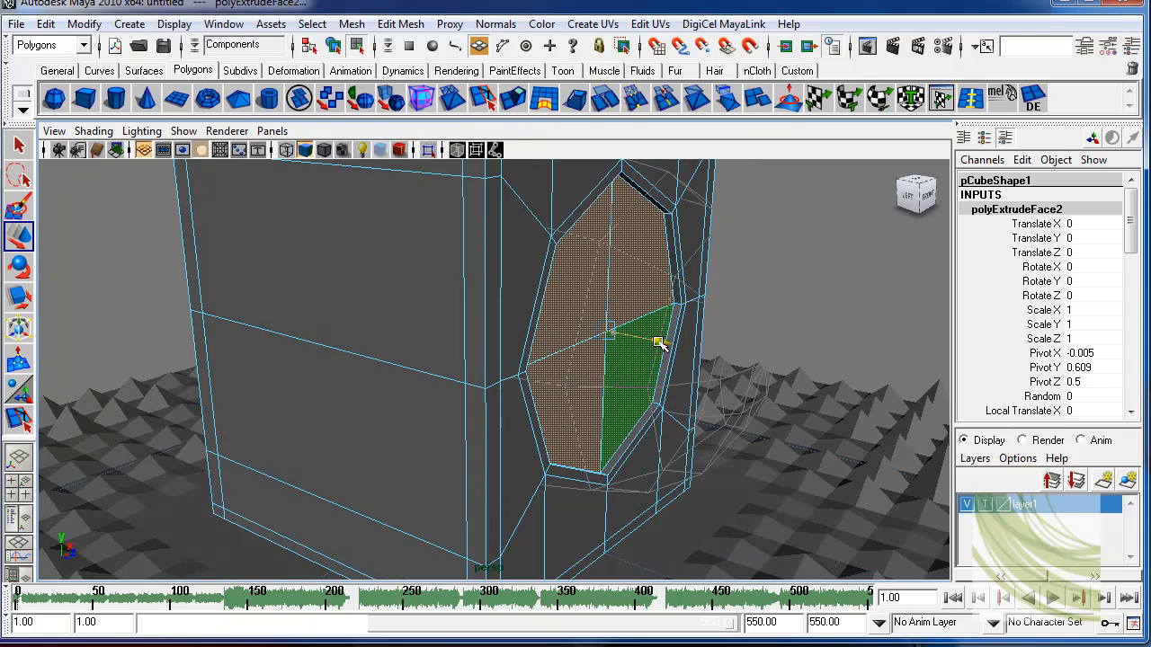
Step: Extrude the octagonal faces again, push them deep into the cube and scale them down into a tapered recess
alt+right_drag(602, 360, 688, 334)
alt+middle_drag(689, 335, 670, 350)
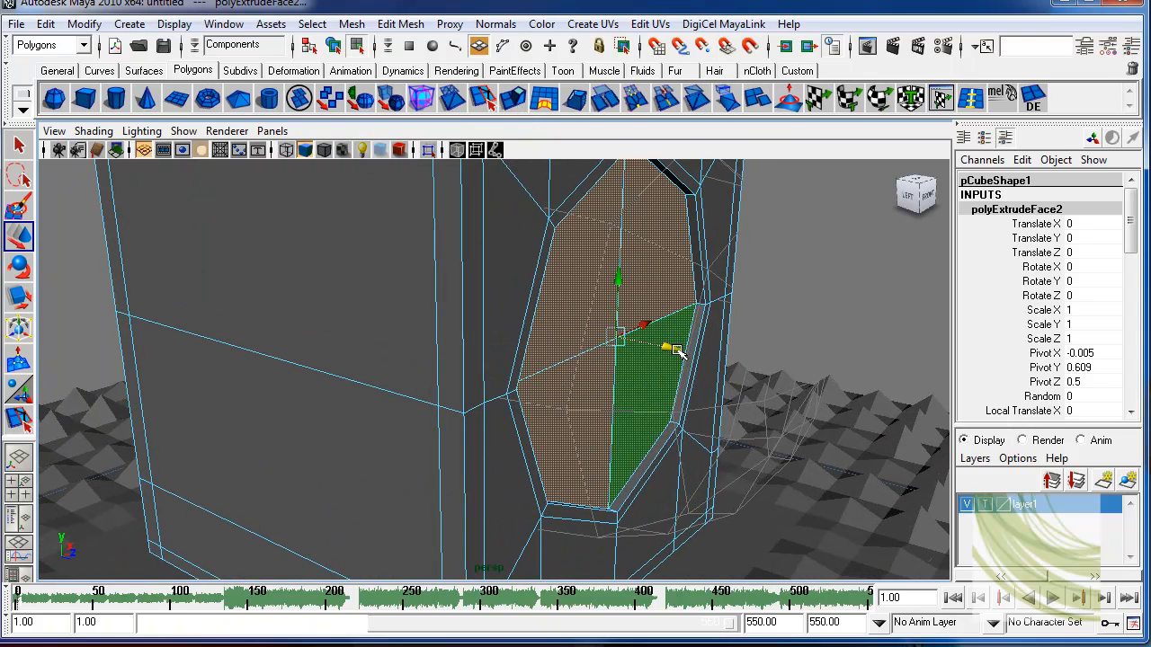
key(g)
key(w)
drag(662, 352, 559, 345)
key(e)
key(r)
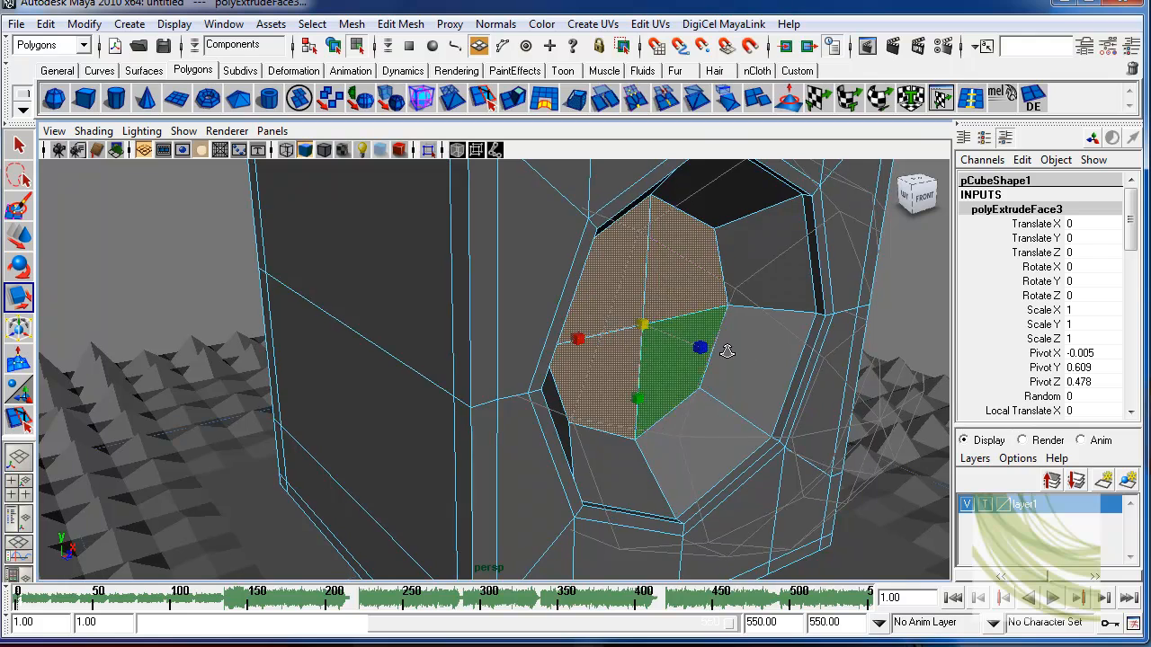
Step: Extrude the recess's back faces once more, scale them inward and push them slightly deeper
alt+drag(728, 350, 753, 349)
key(g)
key(r)
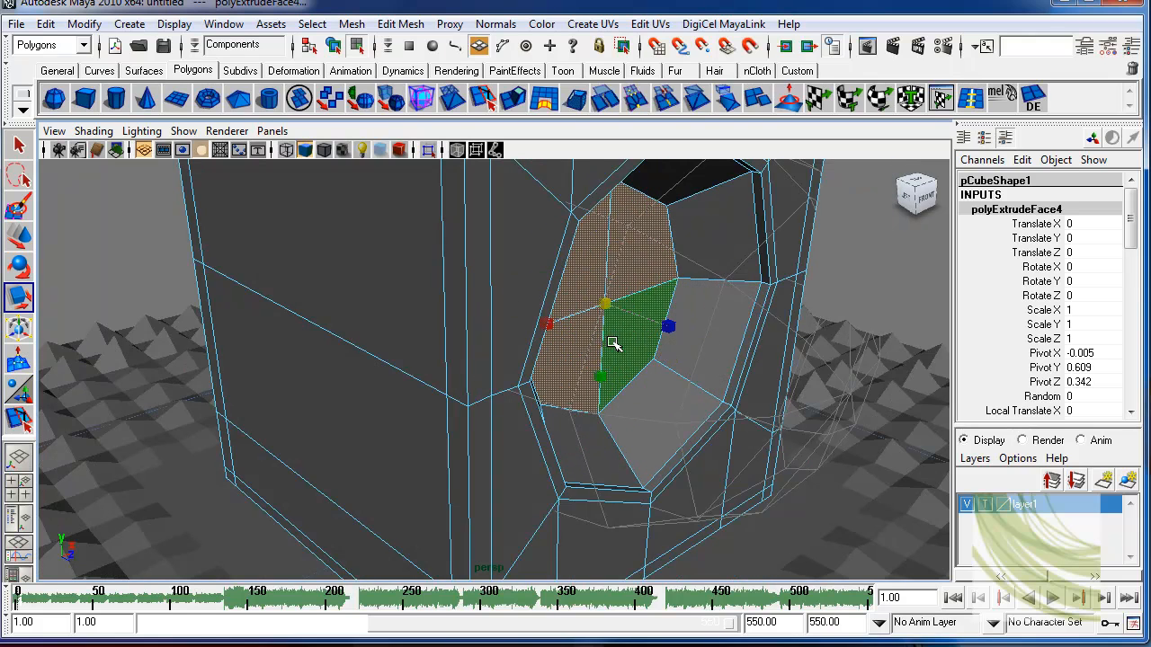
ctrl+drag(609, 302, 562, 314)
key(w)
drag(649, 320, 627, 314)
Step: Preview the recess with smoothing from the front and return the cube to unsmoothed display
alt+drag(770, 324, 630, 292)
alt+right_drag(720, 324, 672, 324)
key(3)
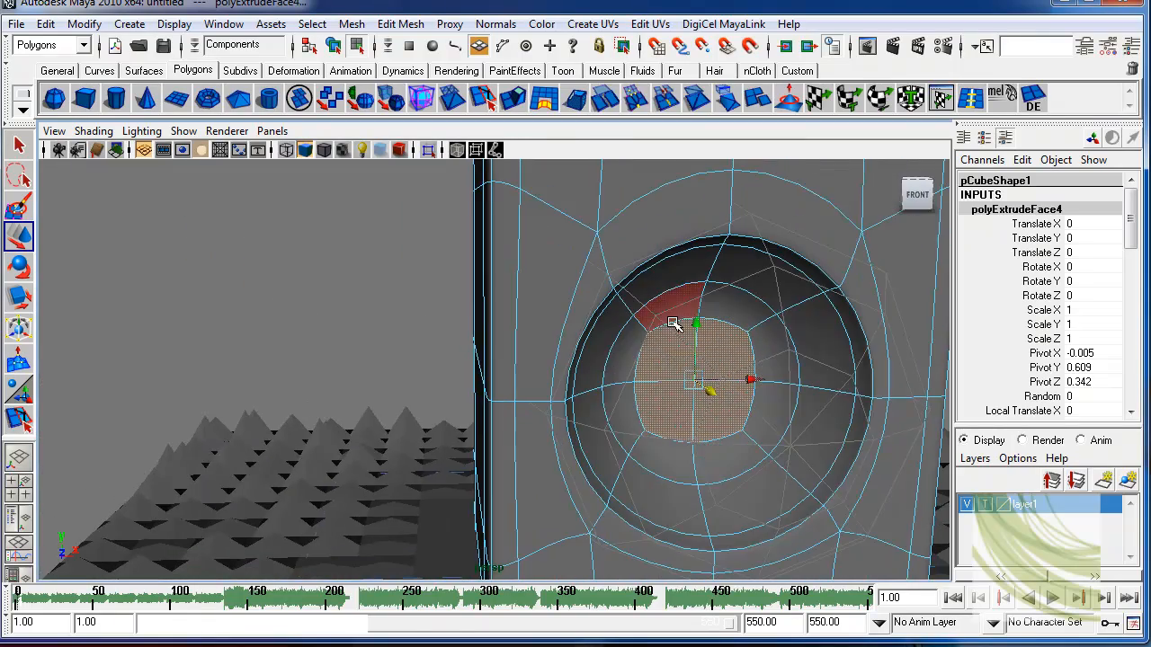
alt+right_drag(843, 337, 707, 337)
mouse_move(707, 336)
alt+mouse_down()
mouse_move(800, 329)
mouse_move(717, 327)
alt+mouse_up()
key(1)
Step: Select the ring of thin border faces around the octagonal recess and extrude it slightly out from the cube's front
alt+right_drag(655, 368, 819, 390)
key(q)
right_drag(730, 206, 717, 219)
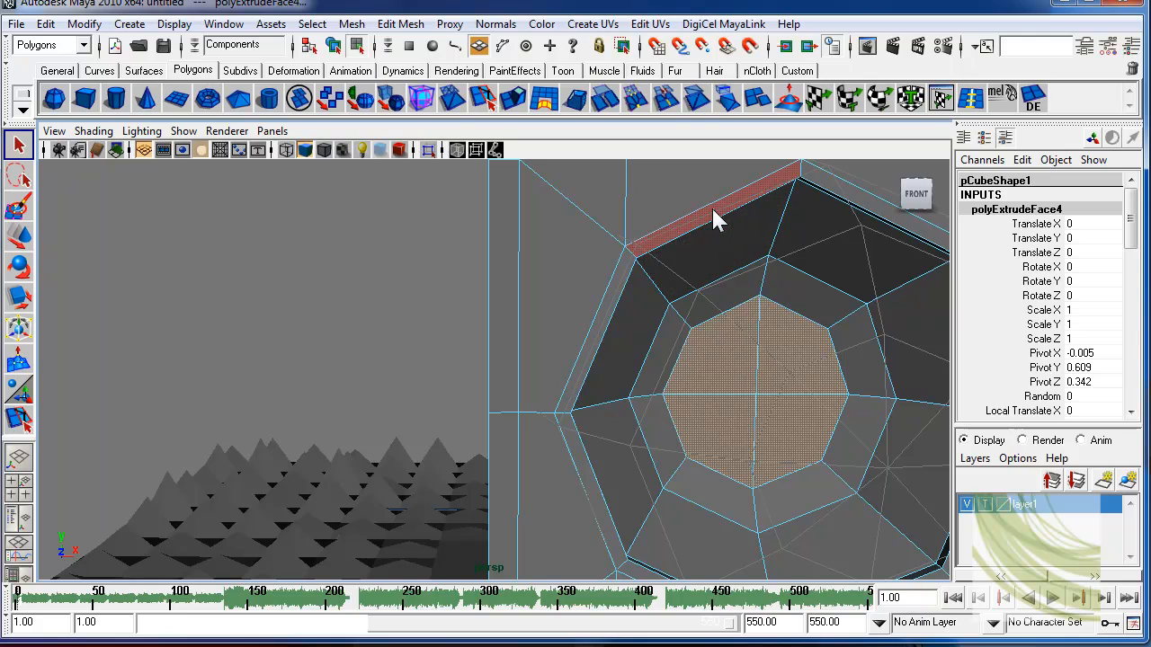
click(712, 206)
alt+middle_drag(706, 290, 583, 267)
alt+drag(584, 268, 622, 261)
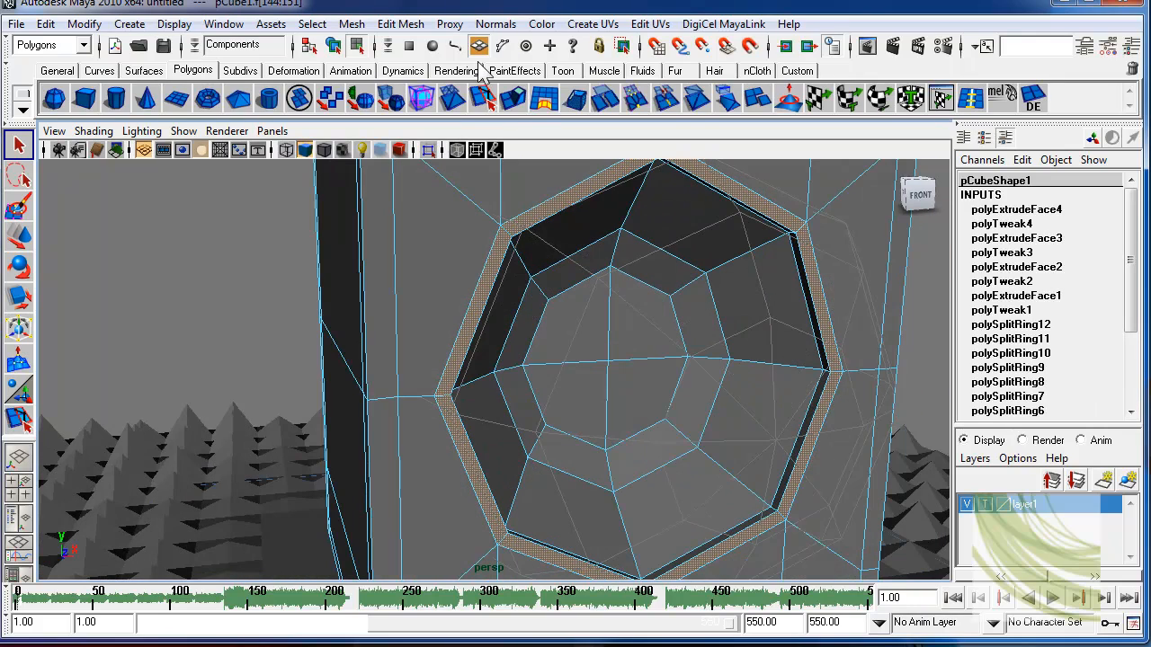
click(514, 98)
alt+drag(699, 262, 662, 377)
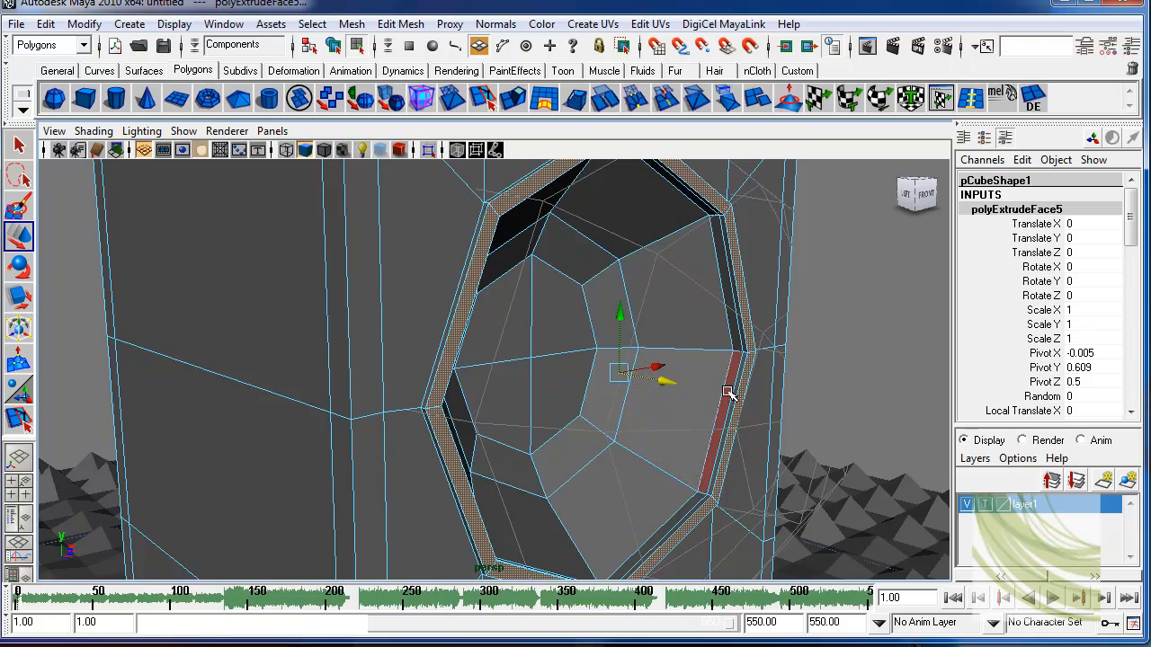
alt+drag(728, 393, 669, 391)
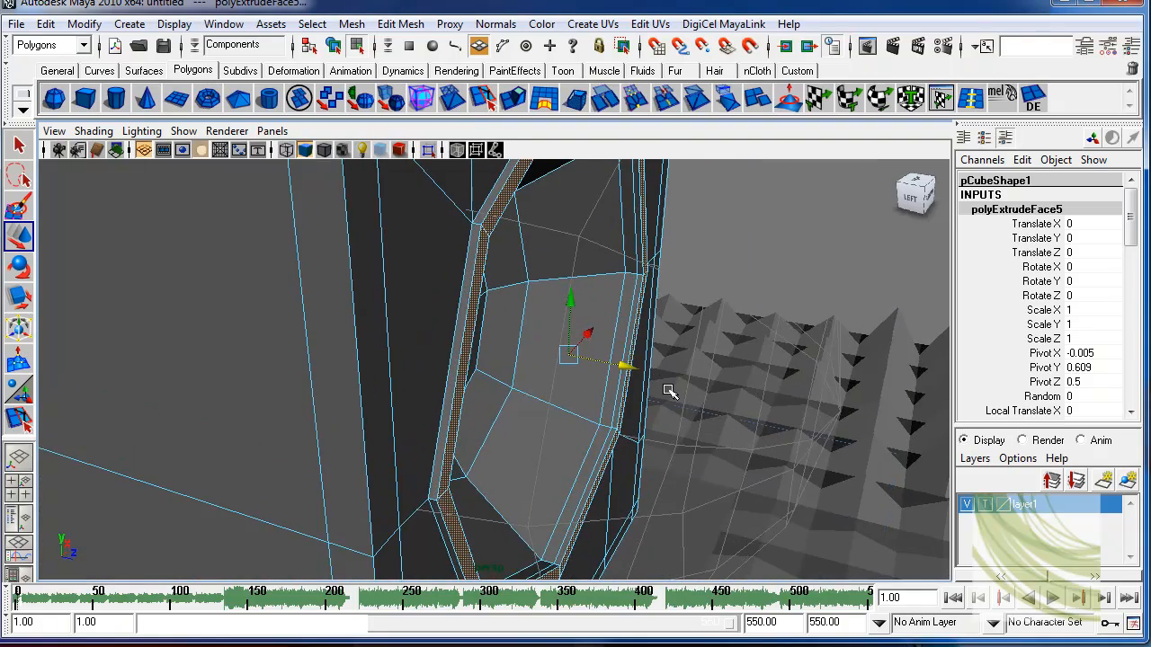
alt+drag(623, 353, 657, 355)
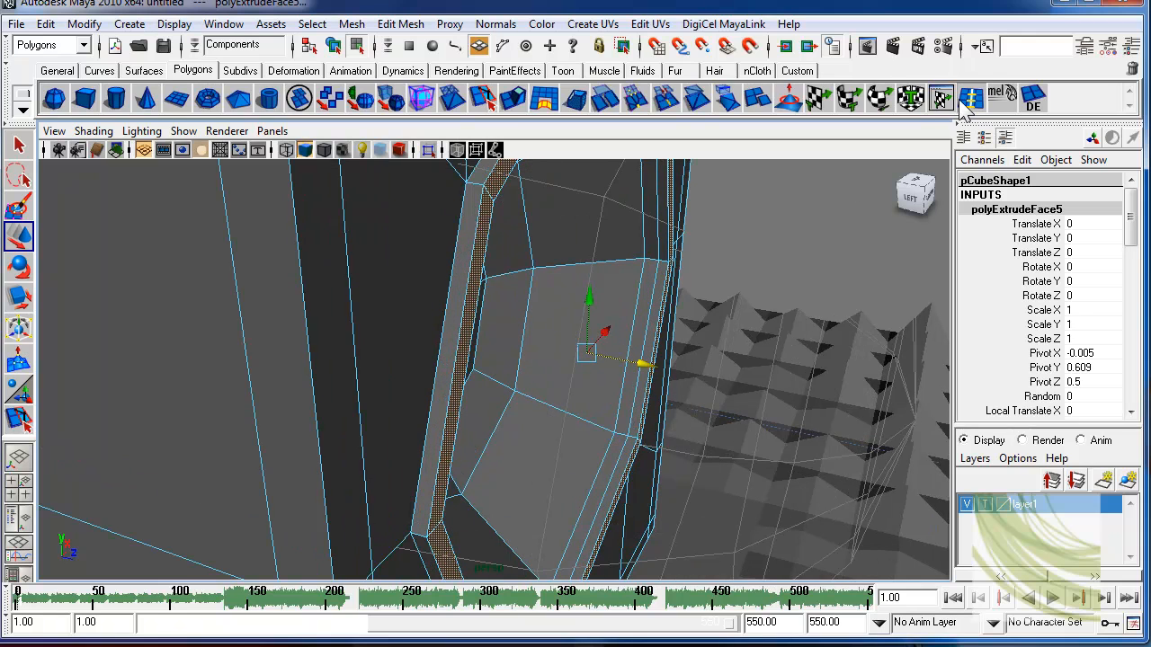
Step: Insert an edge loop around the extruded rim, close to its outer edge
click(969, 99)
click(474, 190)
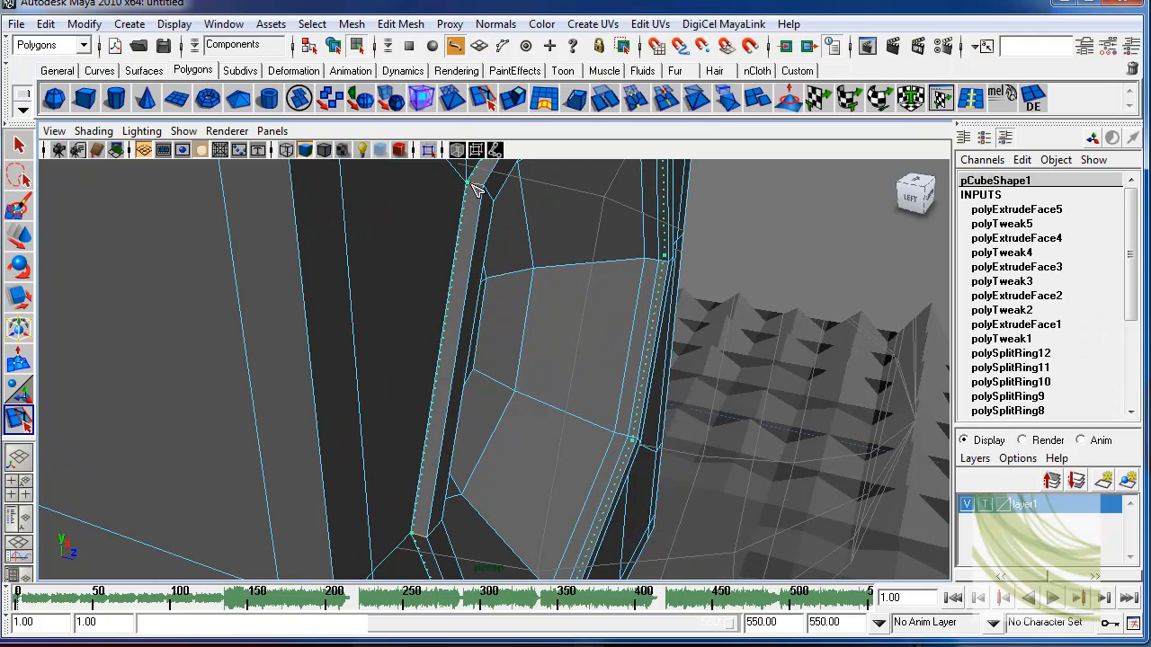
alt+drag(566, 216, 589, 287)
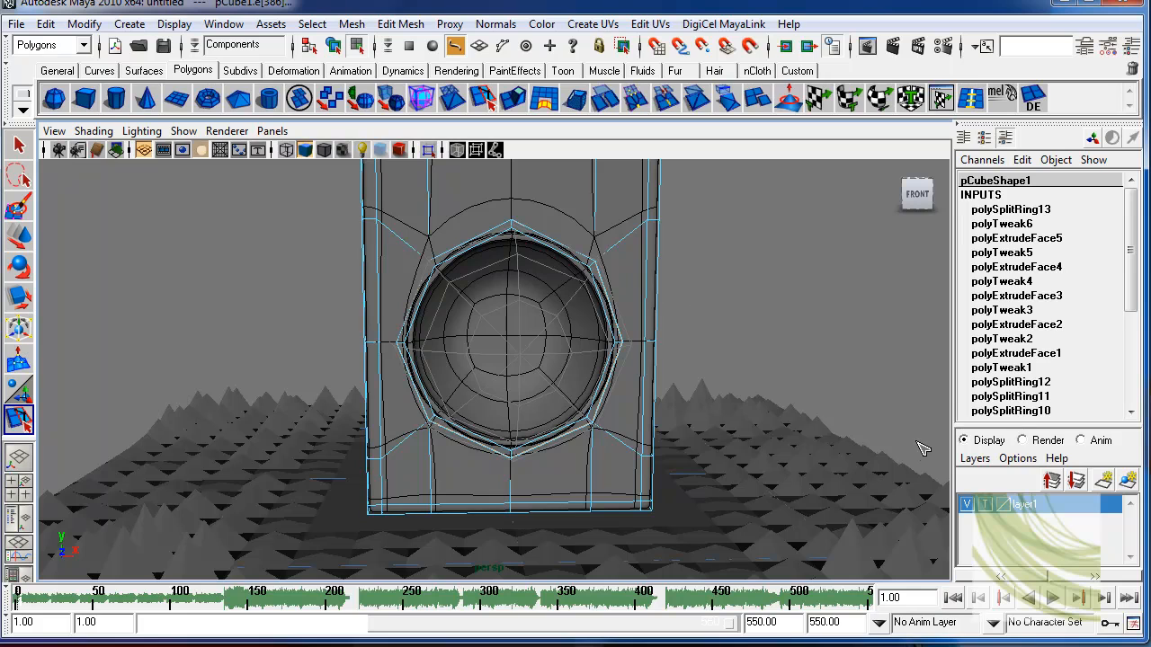
Step: Hide the sphere's layer1, show the box with smooth preview, and return to object mode with the box deselected
click(967, 504)
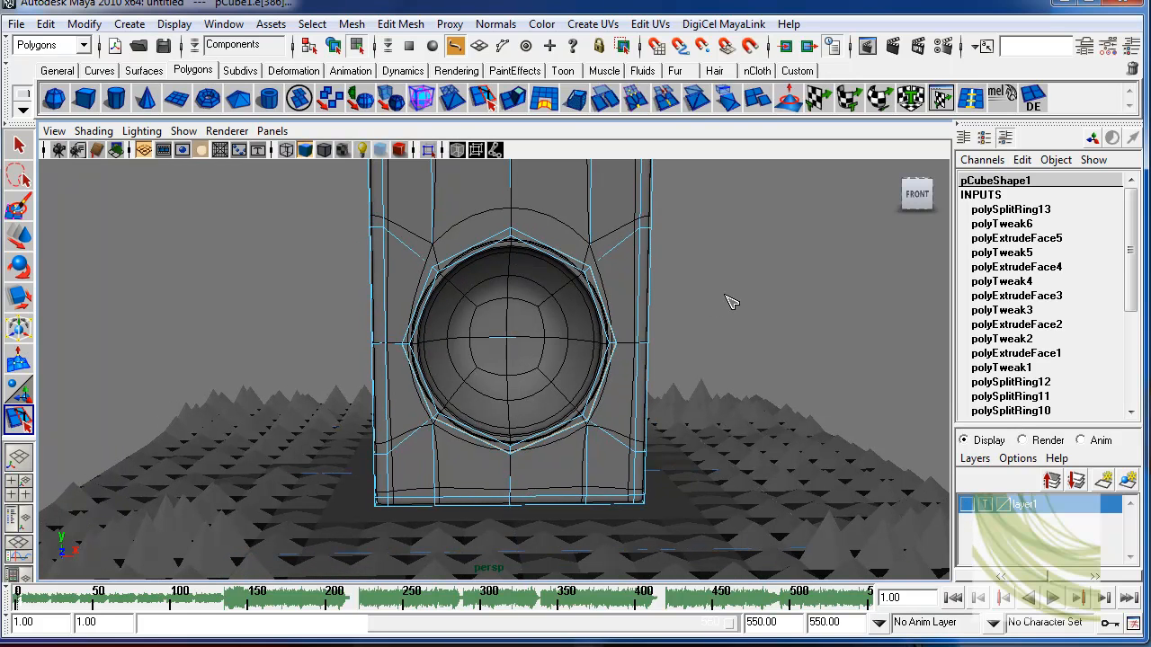
key(2)
alt+drag(804, 296, 784, 280)
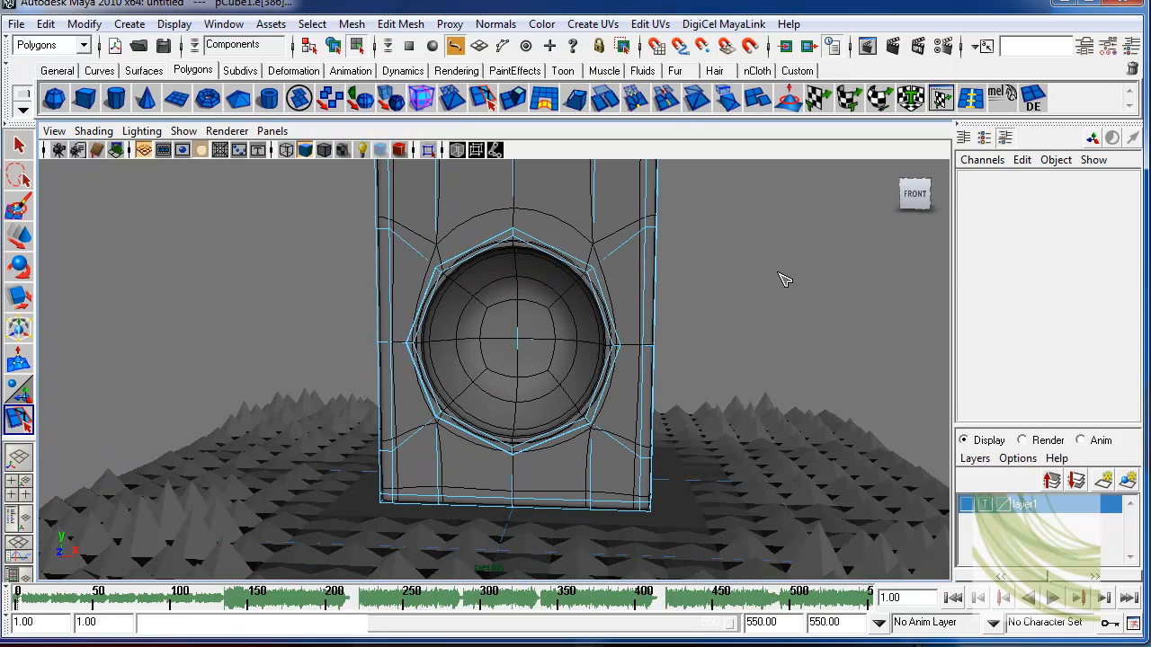
alt+drag(758, 317, 699, 296)
key(q)
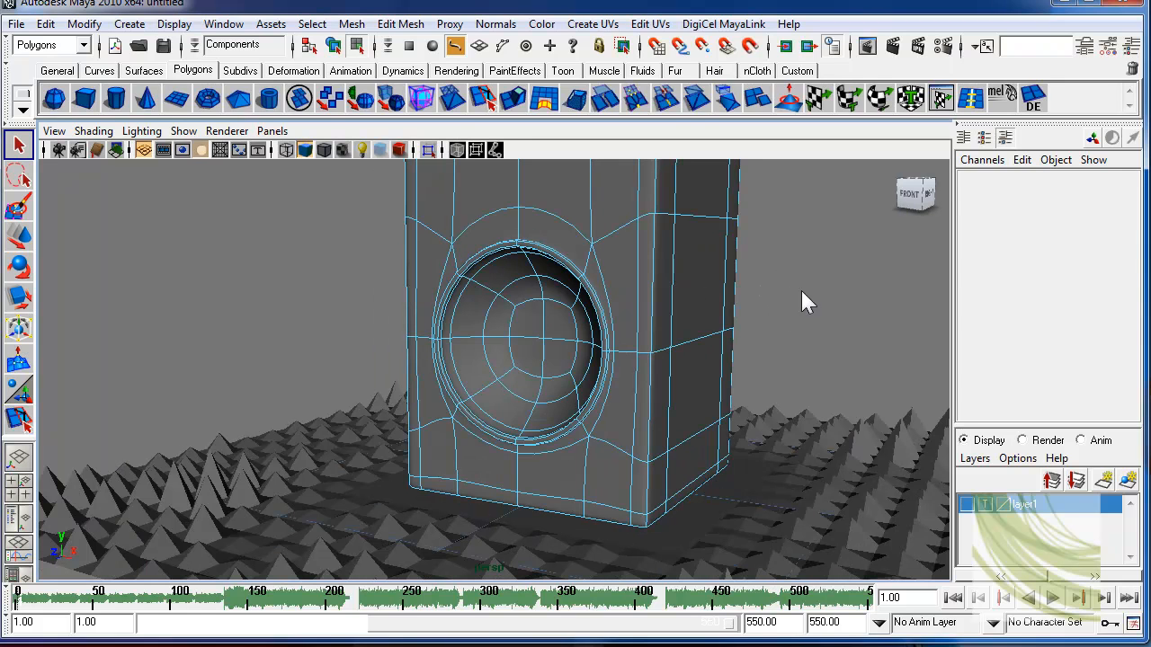
key(F8)
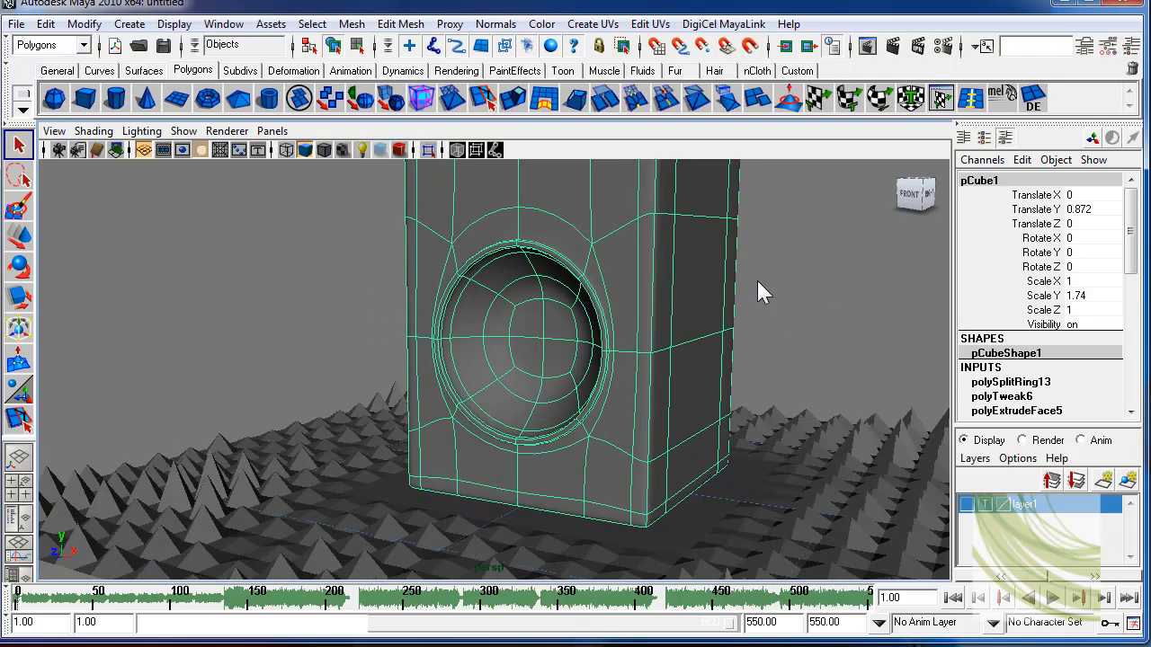
click(756, 278)
alt+drag(704, 294, 638, 313)
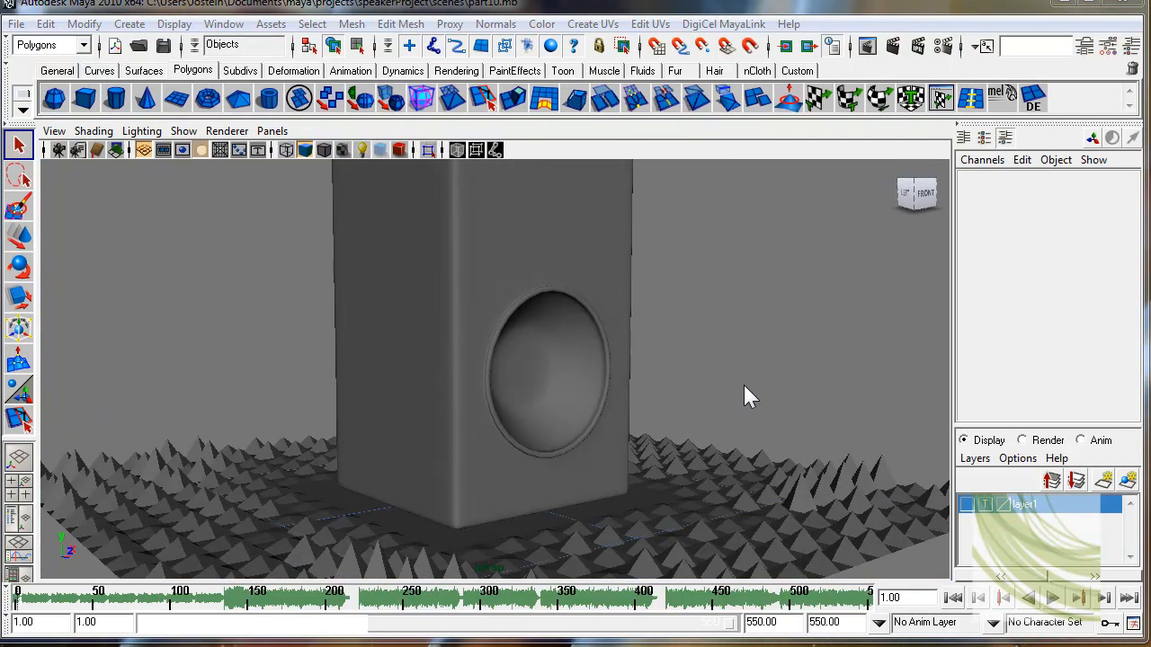
Step: Return the box to unsmoothed display and make layer1 visible and selectable again
click(621, 299)
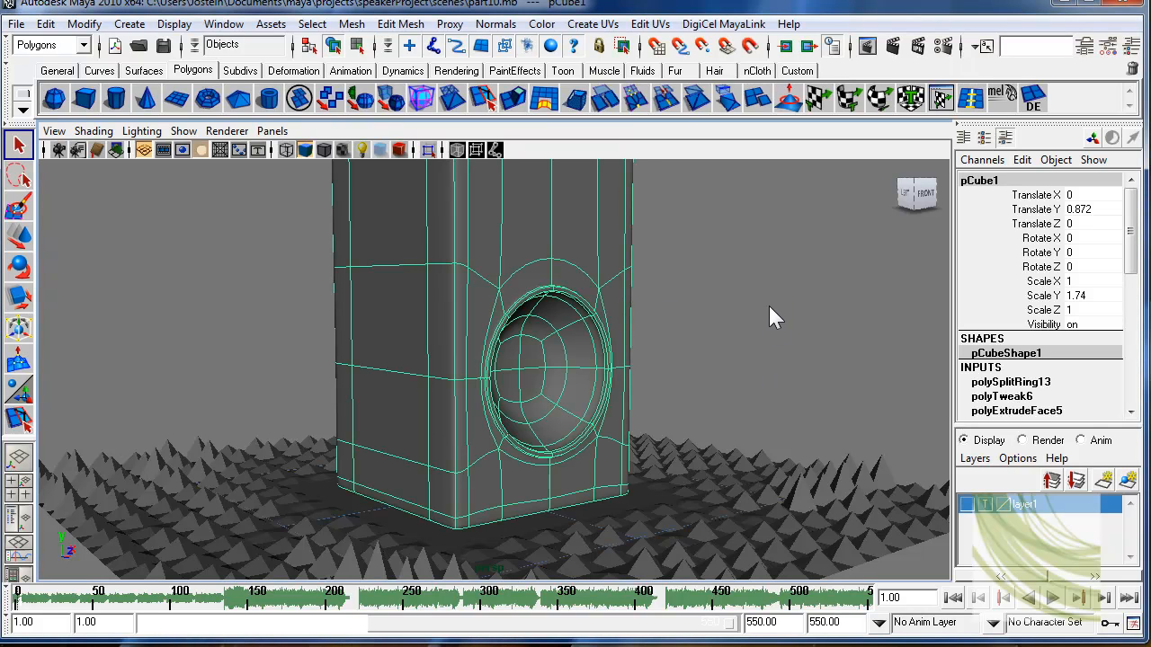
alt+drag(746, 316, 693, 454)
key(1)
click(987, 504)
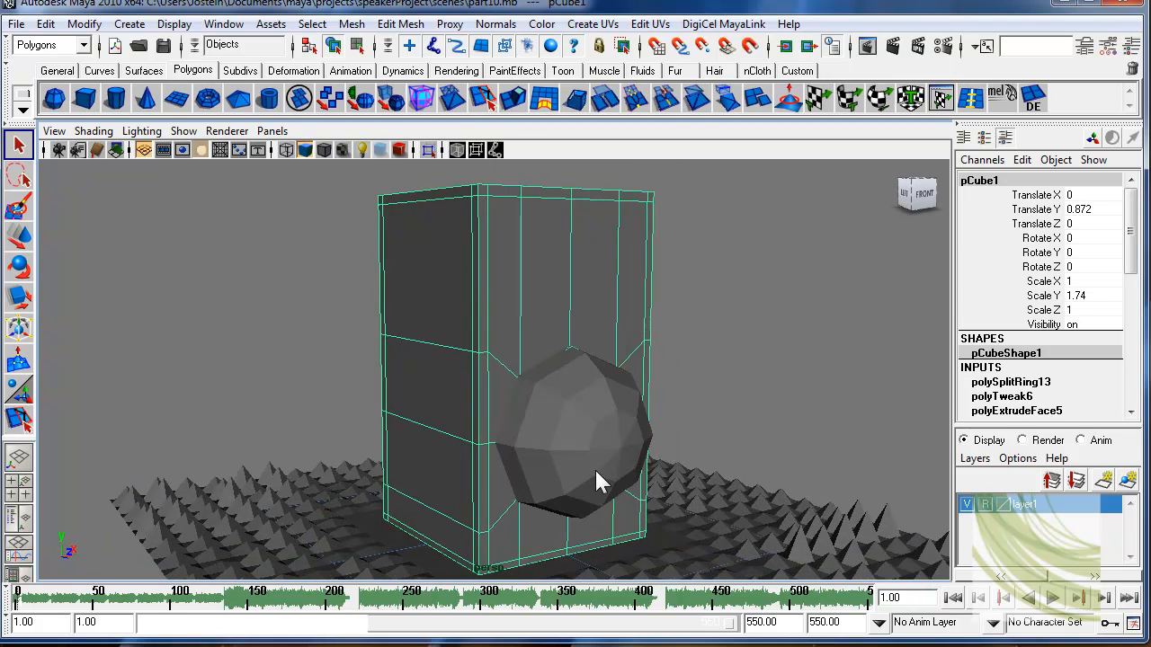
mouse_move(595, 467)
alt+mouse_down()
mouse_move(636, 443)
mouse_move(688, 455)
mouse_move(616, 418)
alt+mouse_up()
key(w)
key(q)
click(679, 446)
click(912, 506)
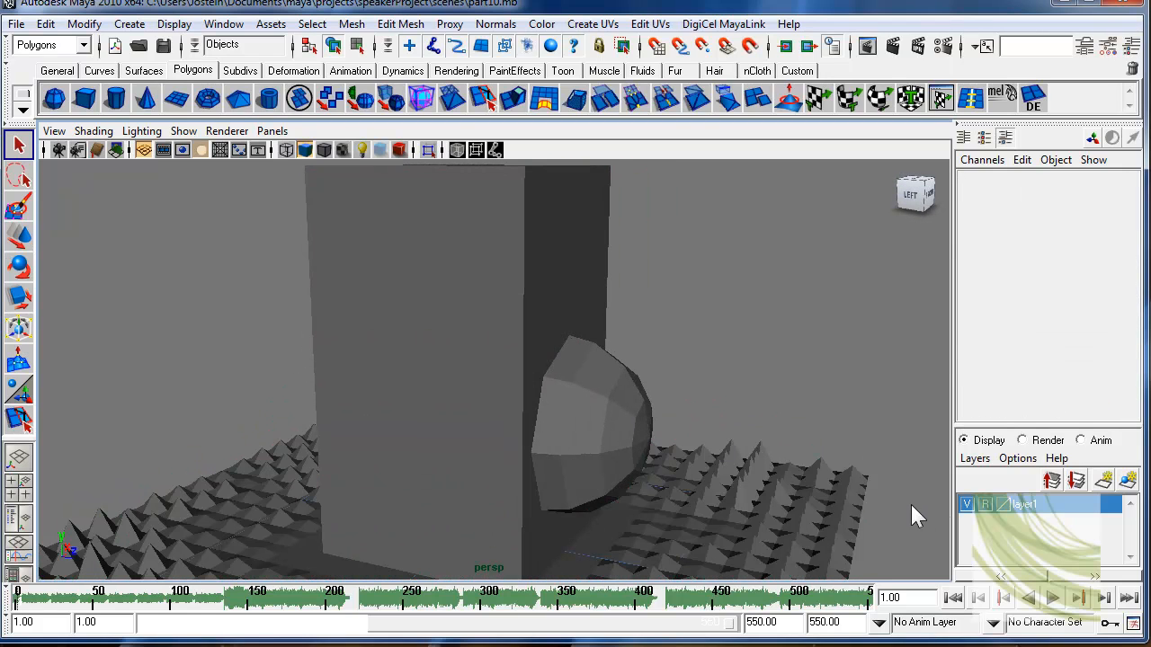
Step: Move the sphere up the box's front to a Translate Y of about 1.425 and scale it uniformly to about 0.208
click(597, 408)
key(w)
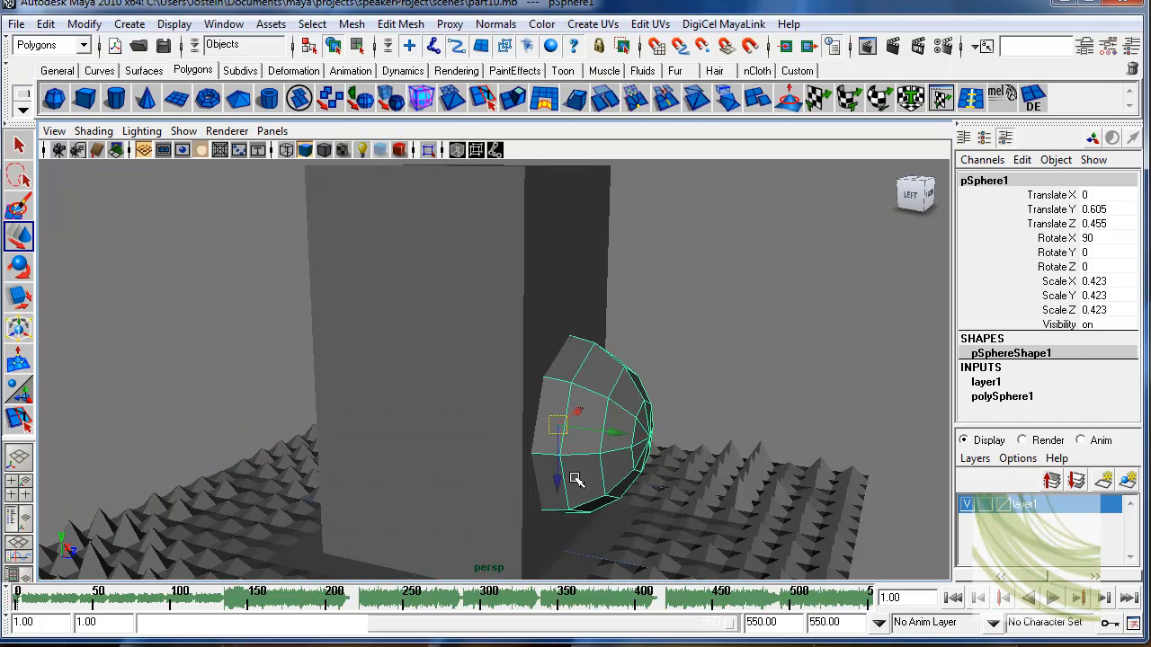
drag(559, 480, 689, 329)
key(w)
key(r)
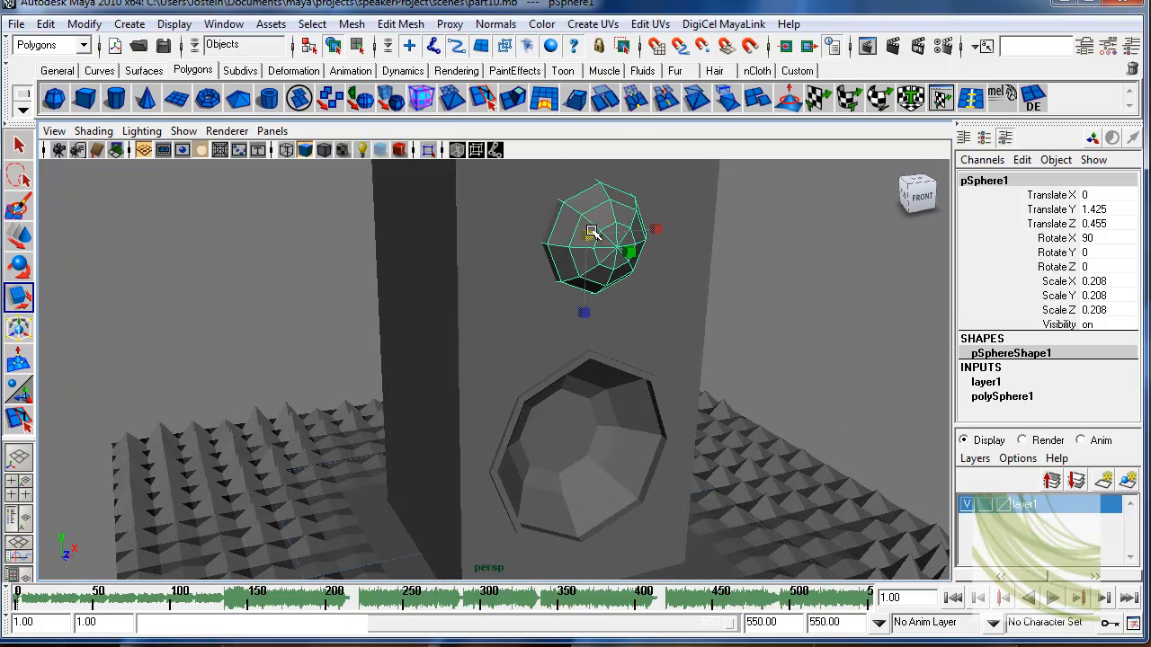
drag(590, 232, 596, 226)
key(w)
mouse_move(642, 275)
alt+mouse_down()
mouse_move(635, 247)
mouse_move(657, 255)
mouse_move(647, 254)
mouse_move(652, 270)
alt+mouse_up()
Step: Insert a horizontal edge loop on the box just below the small sphere's outline, working in the front view
key(space)
alt+middle_drag(612, 265, 638, 486)
alt+right_drag(637, 486, 737, 460)
alt+middle_drag(691, 398, 619, 447)
alt+right_drag(619, 447, 684, 432)
key(q)
click(723, 369)
alt+right_drag(722, 367, 726, 416)
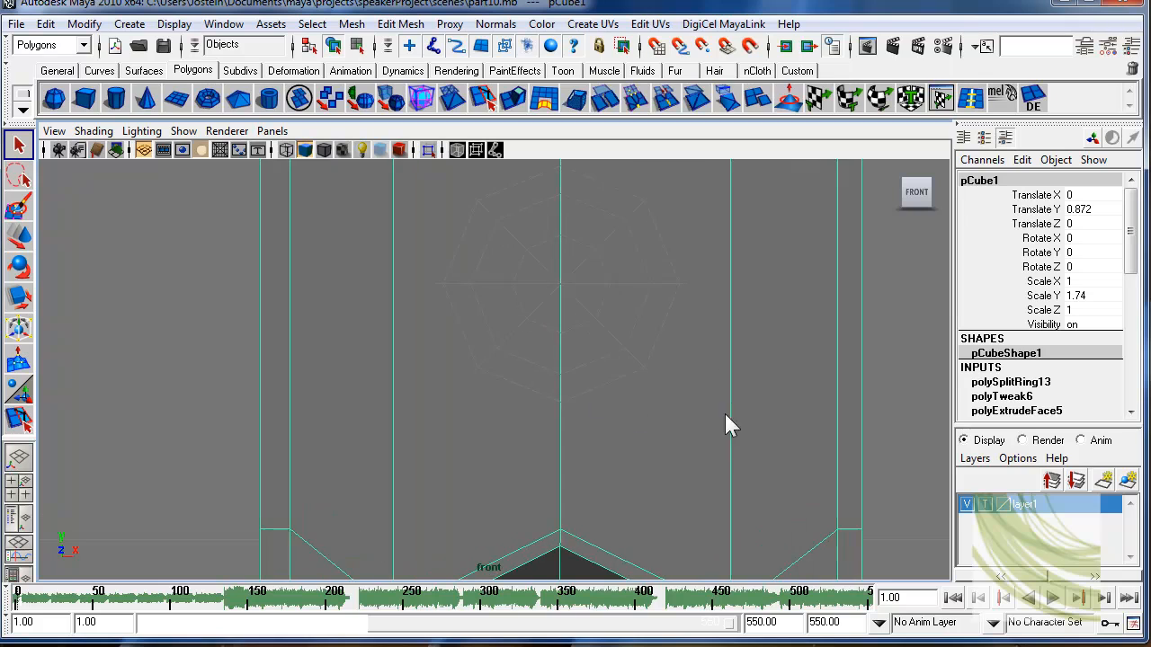
alt+middle_drag(720, 377, 702, 413)
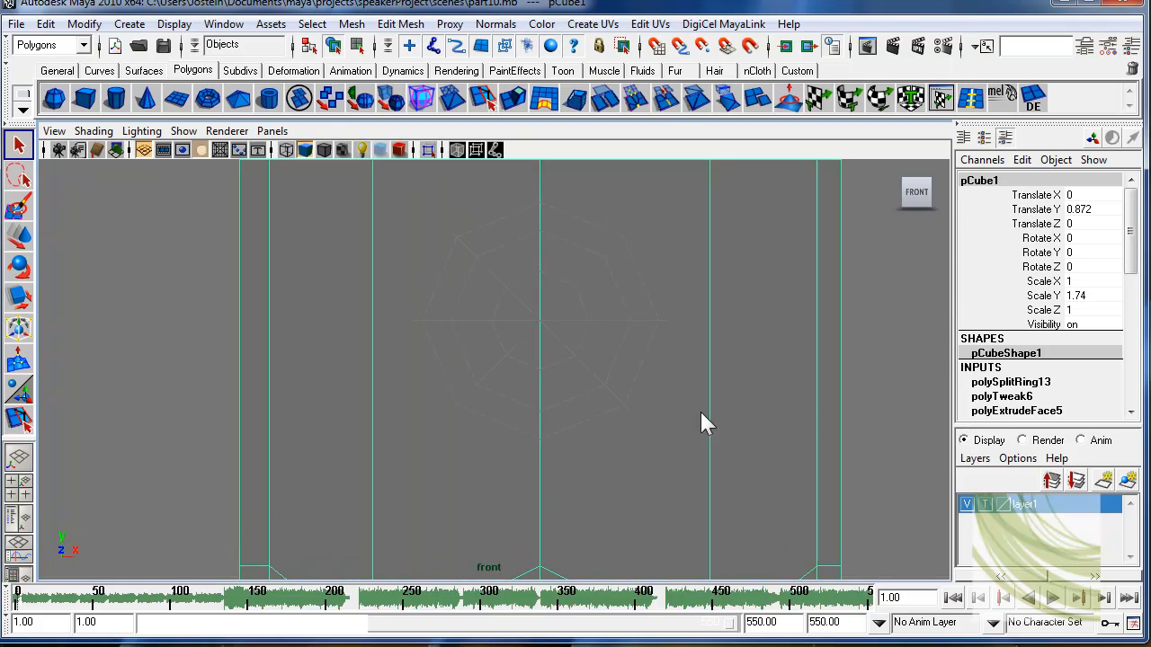
click(971, 101)
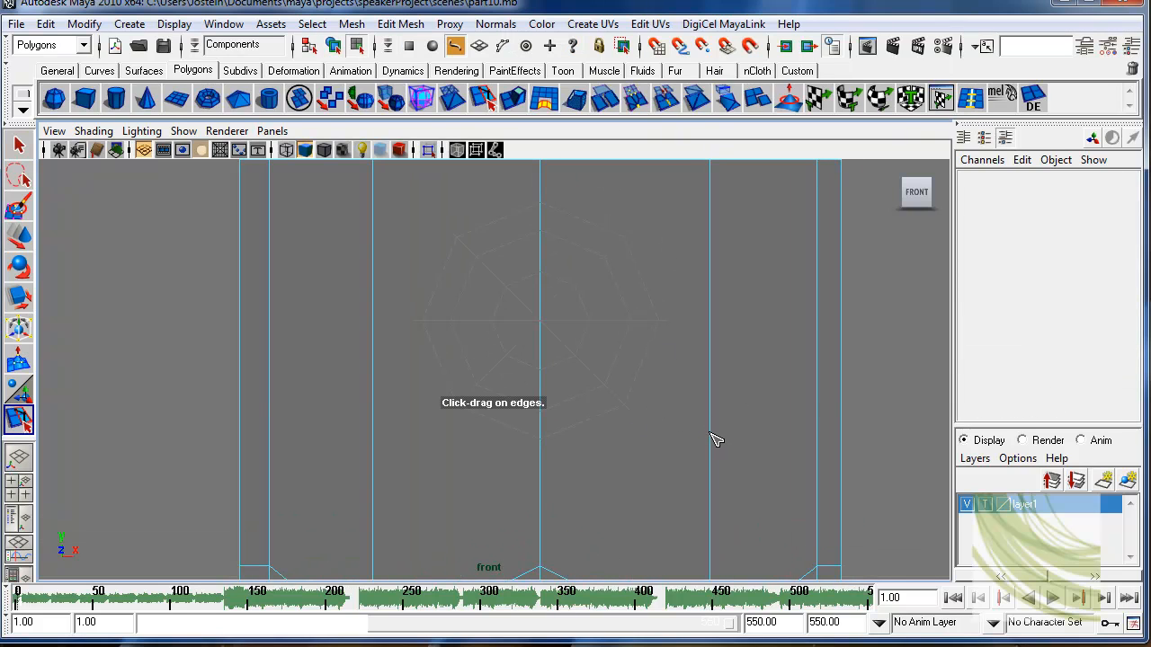
drag(715, 439, 724, 482)
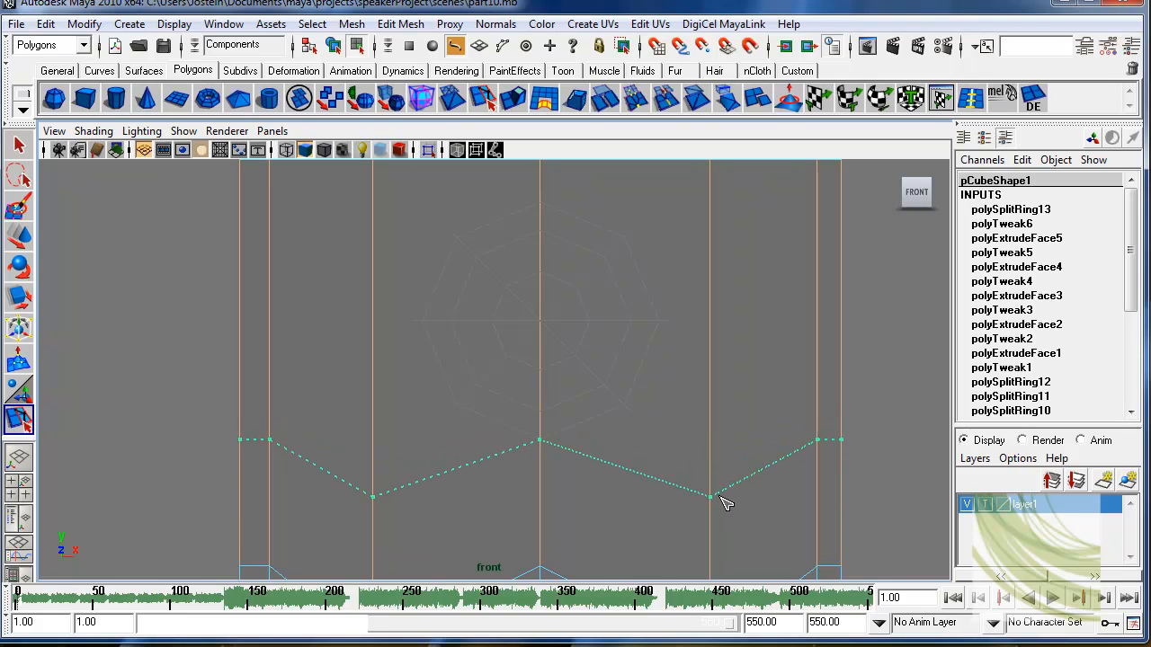
drag(726, 501, 726, 501)
Step: Insert another horizontal edge loop on the box just above the small sphere's outline
alt+right_drag(575, 436, 670, 461)
alt+right_drag(458, 457, 657, 409)
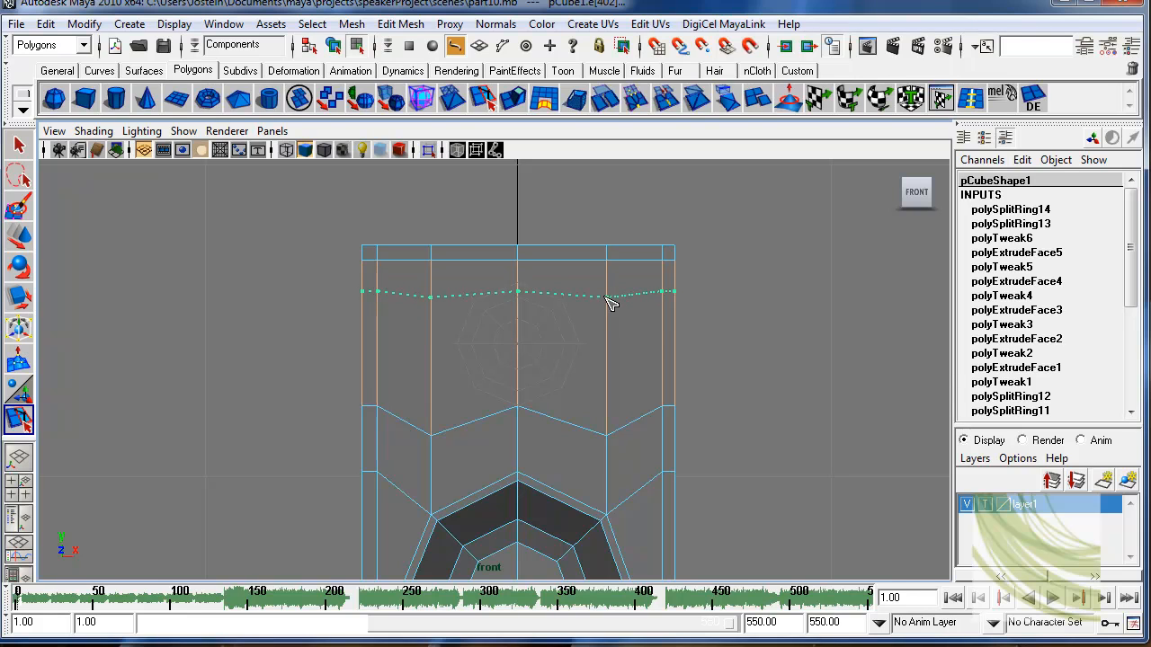
click(605, 297)
alt+right_drag(470, 350, 566, 369)
key(q)
click(671, 258)
key(w)
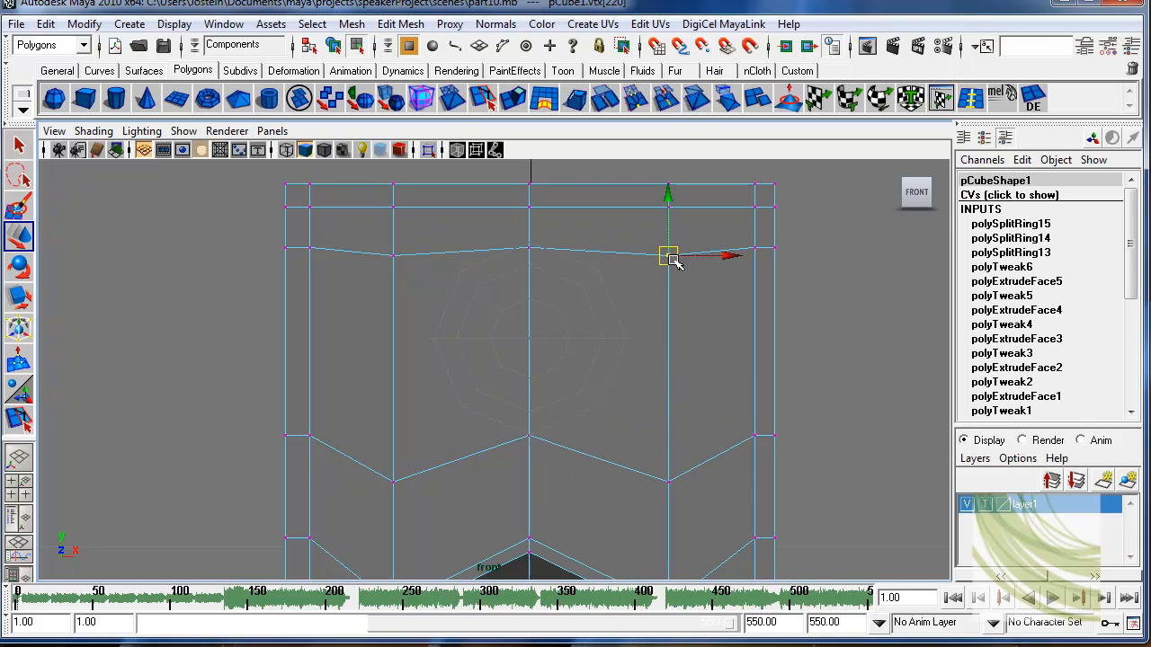
drag(674, 260, 608, 275)
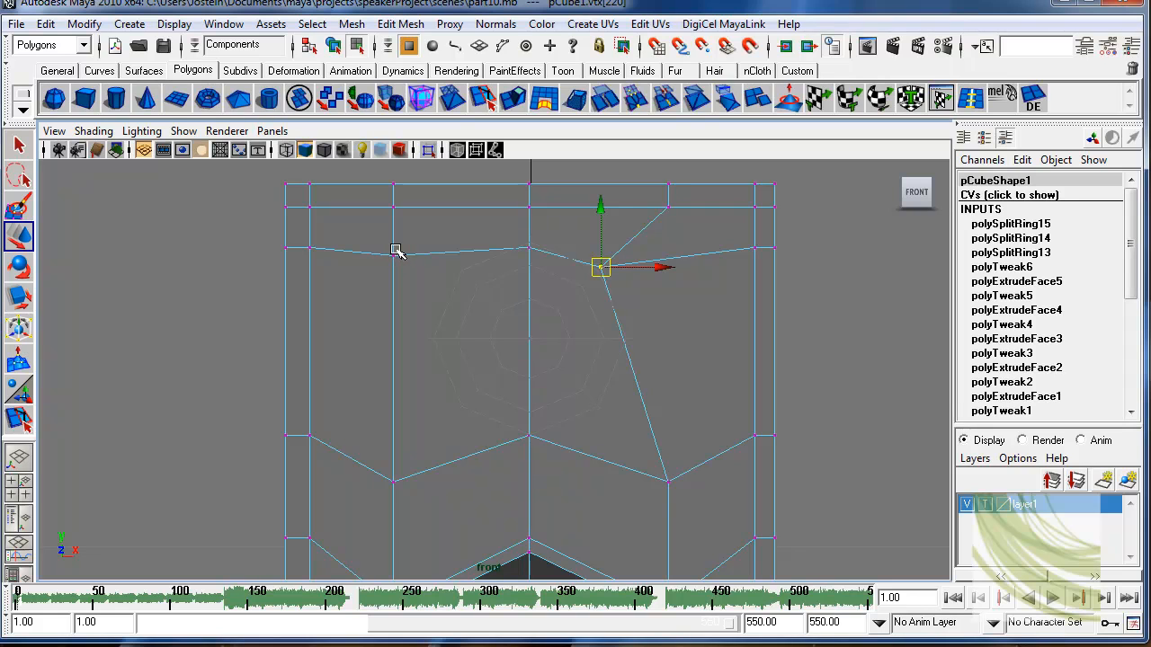
key(ctrl+z)
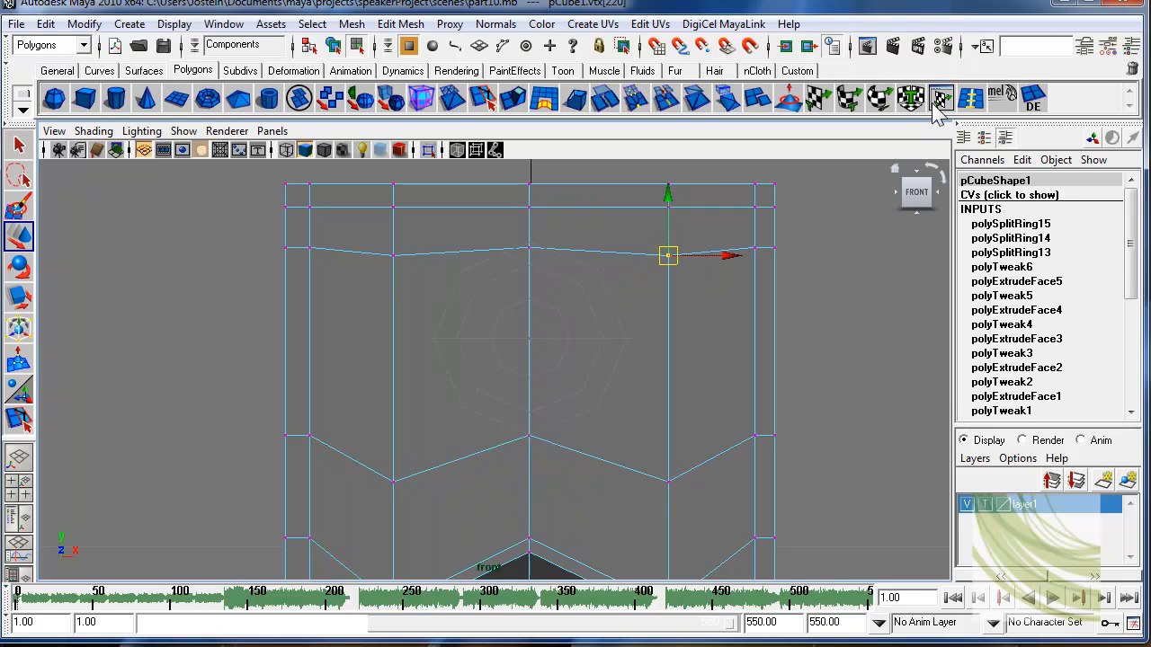
Step: Insert a horizontal edge loop on the box through the middle of the small sphere's outline
click(975, 97)
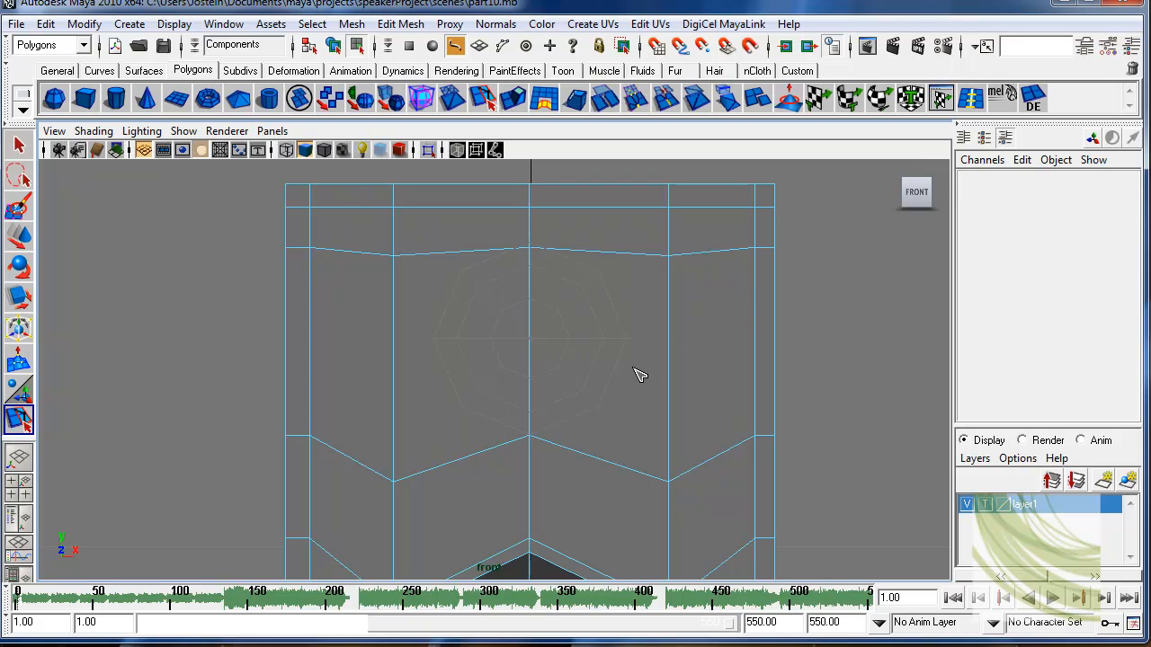
click(670, 335)
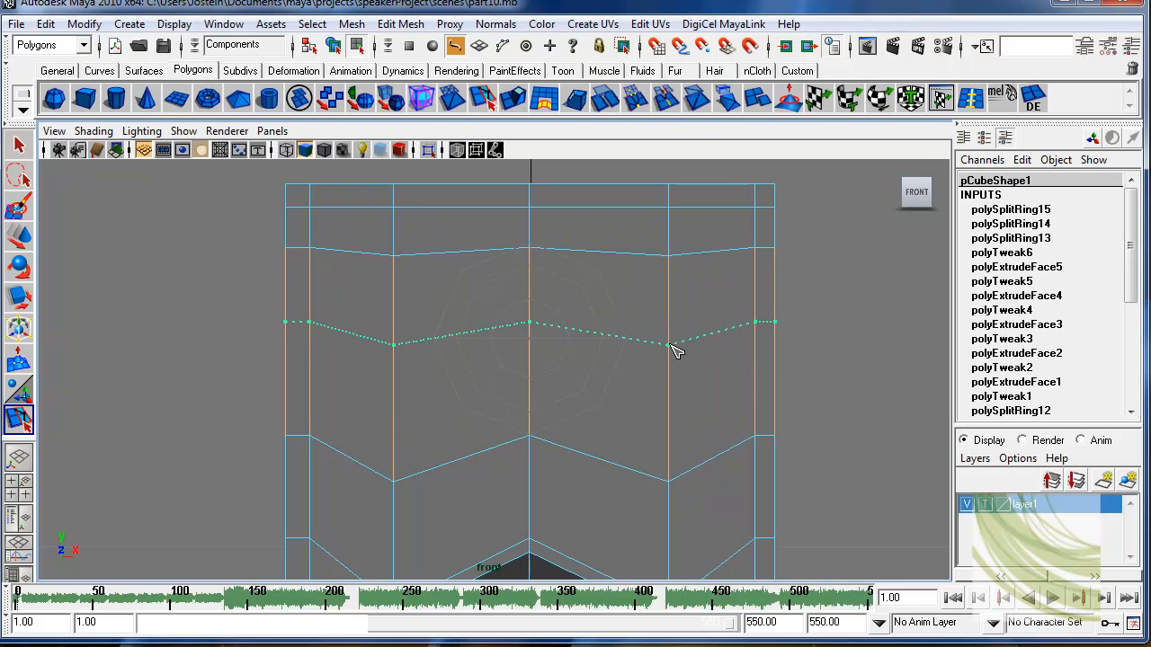
click(671, 343)
Step: Move the middle loop's inner right vertex and the upper loop's inner right and left vertices onto the small sphere's octagonal outline
right_drag(572, 355, 514, 347)
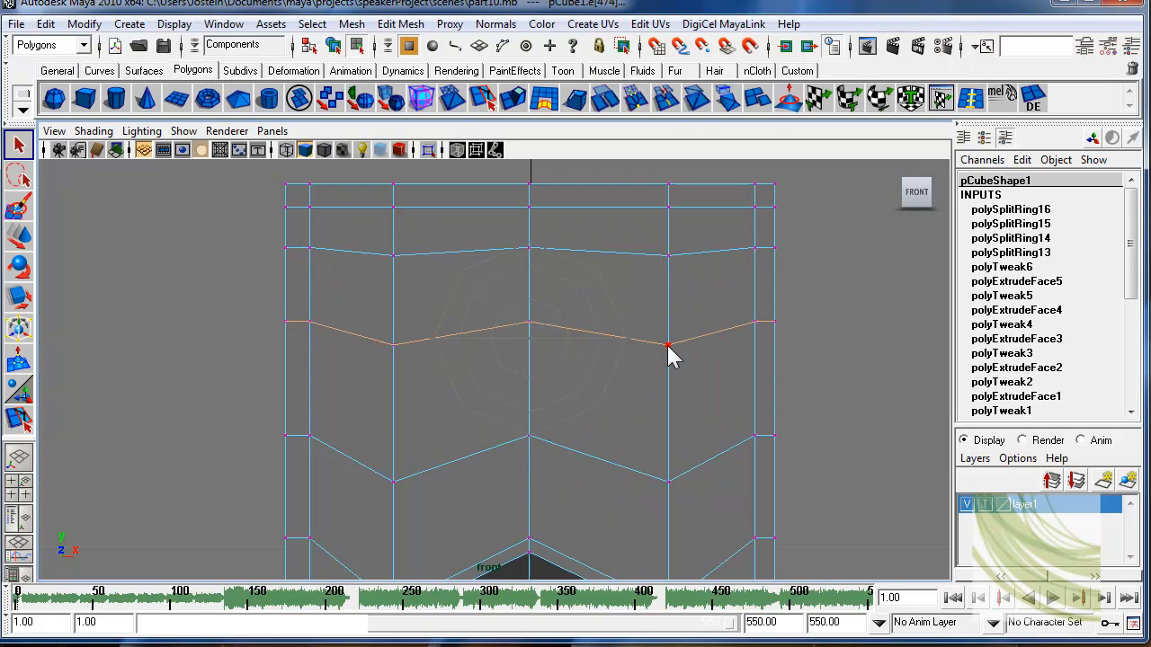
click(673, 357)
key(w)
drag(663, 342, 634, 346)
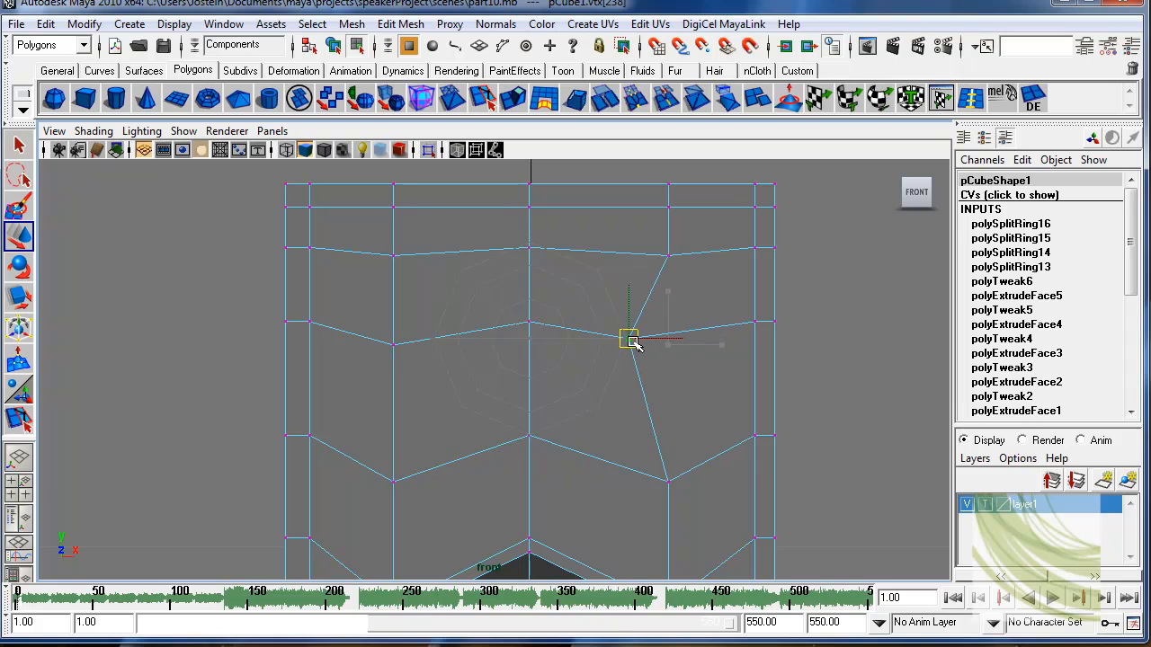
click(668, 258)
drag(667, 258, 594, 258)
click(393, 255)
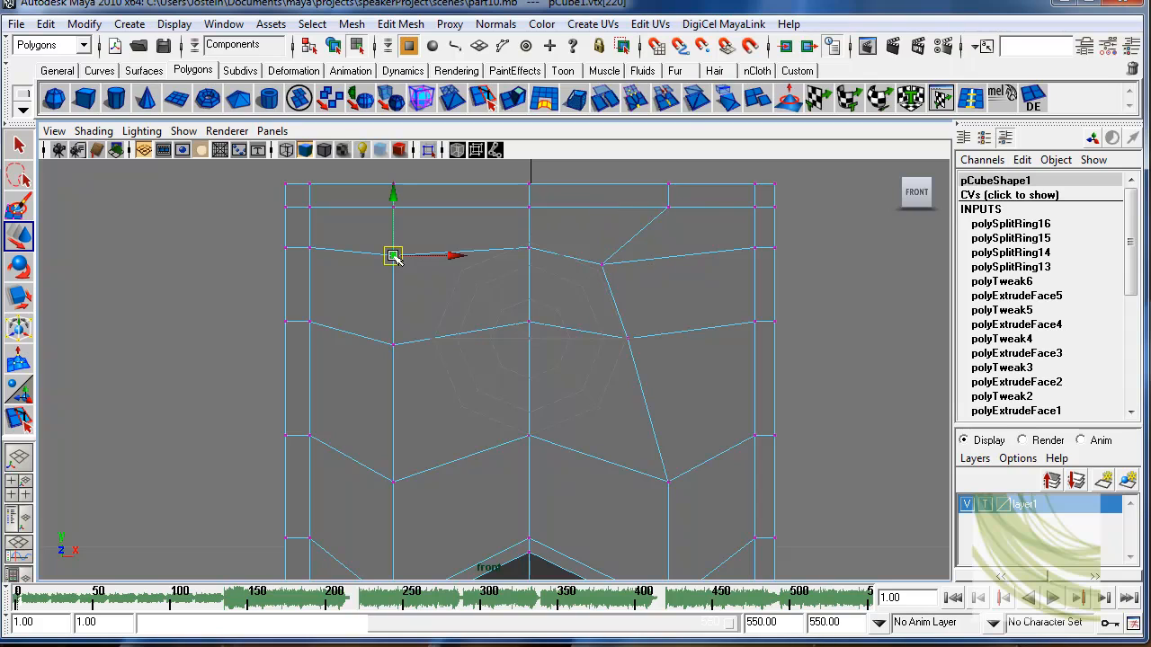
drag(399, 259, 466, 276)
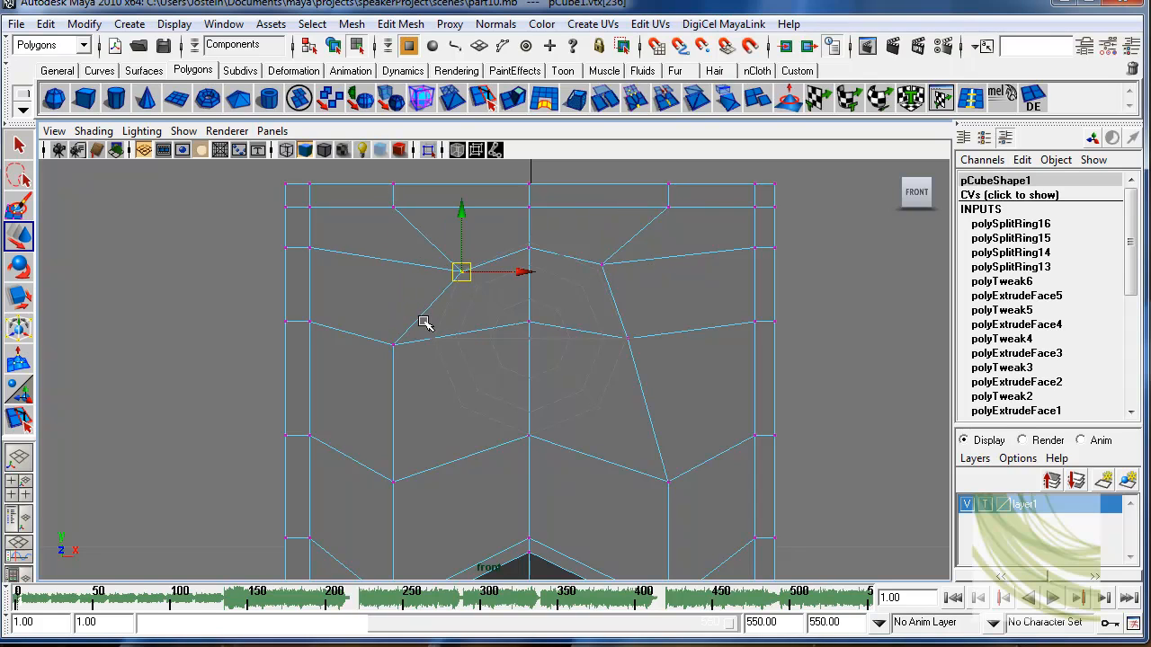
Step: Move the middle loop's inner left vertex and the lower loop's two inner vertices onto the small sphere's octagonal outline
click(390, 347)
drag(391, 347, 425, 354)
click(393, 482)
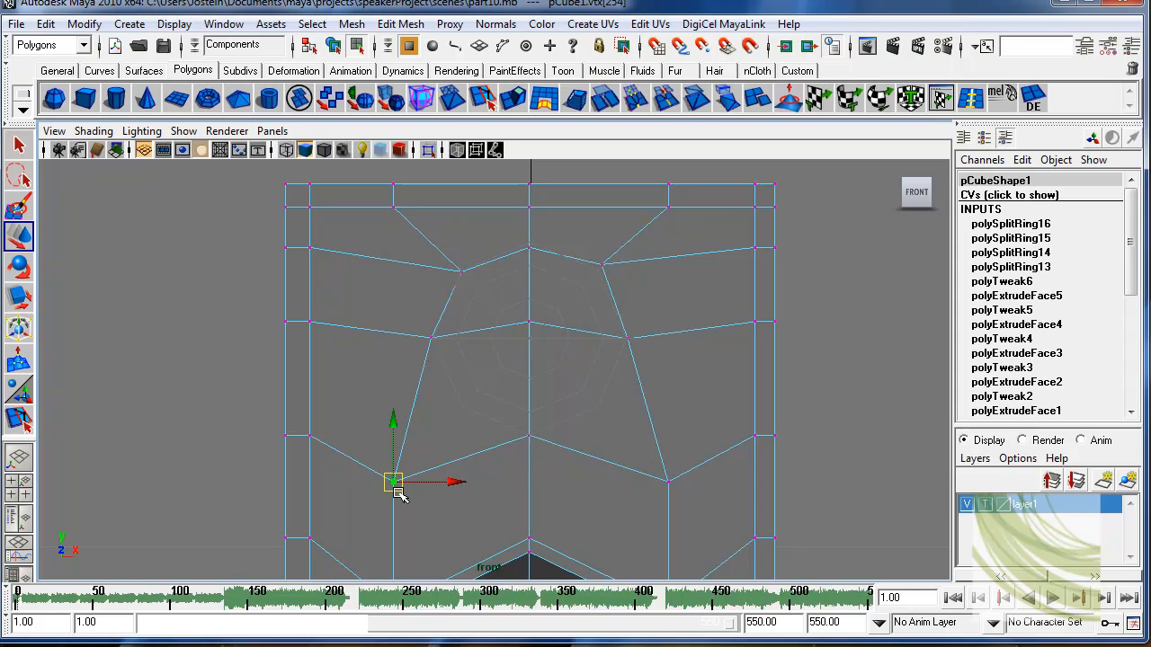
drag(393, 481, 459, 413)
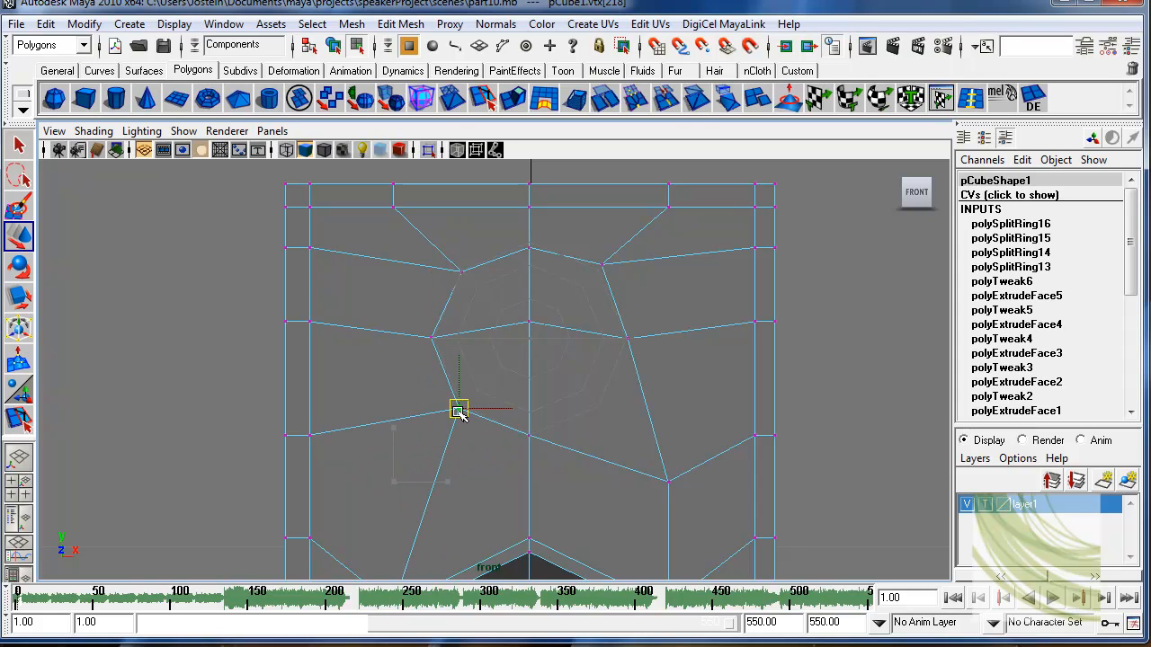
click(666, 481)
drag(669, 482, 602, 403)
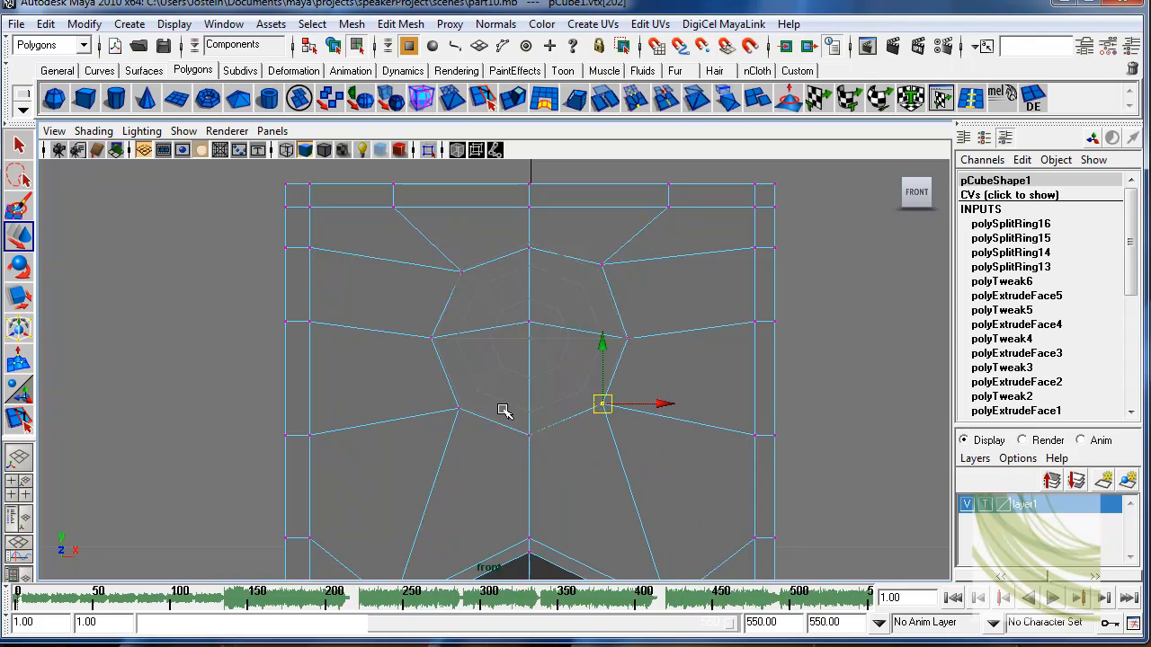
Step: Nudge the octagon's lower right vertex slightly inward and lower the centre vertex to the middle of the octagon
alt+right_drag(503, 411, 770, 389)
alt+right_drag(686, 345, 737, 339)
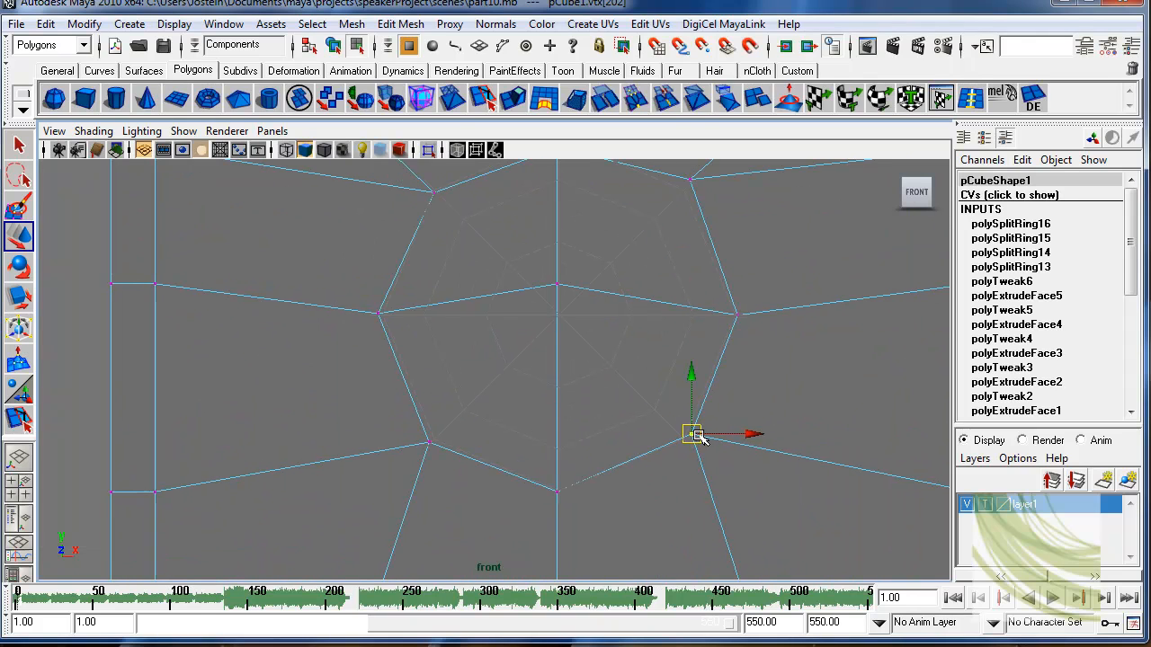
drag(698, 436, 685, 438)
alt+right_drag(741, 411, 598, 399)
alt+right_drag(450, 411, 586, 382)
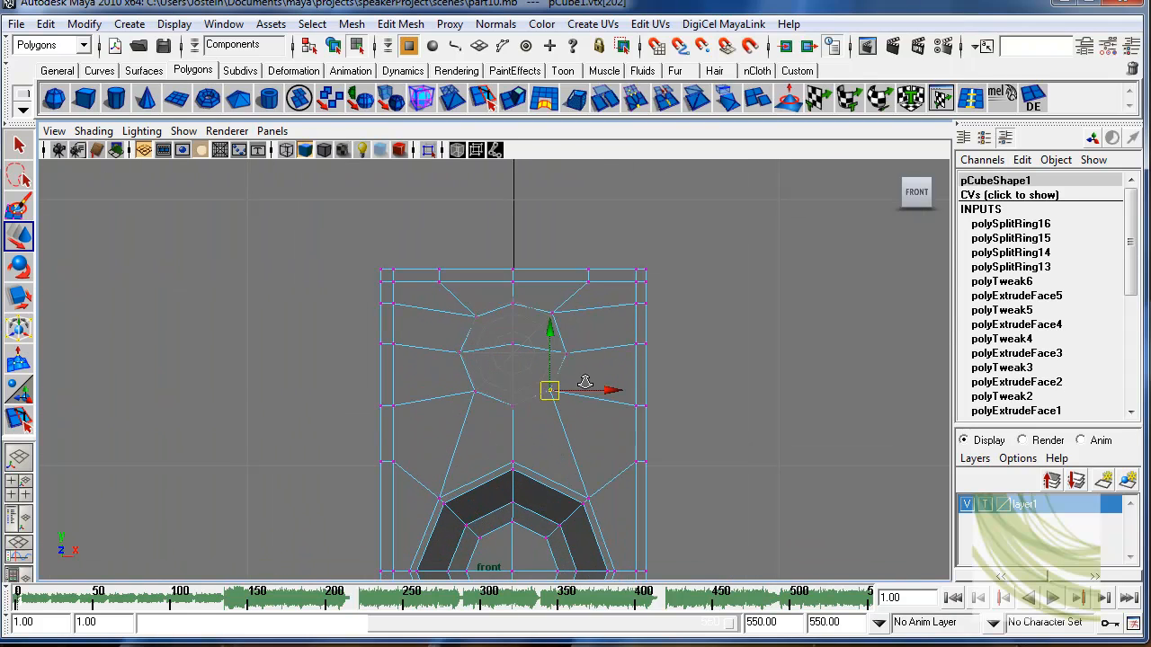
click(514, 344)
drag(514, 343, 511, 358)
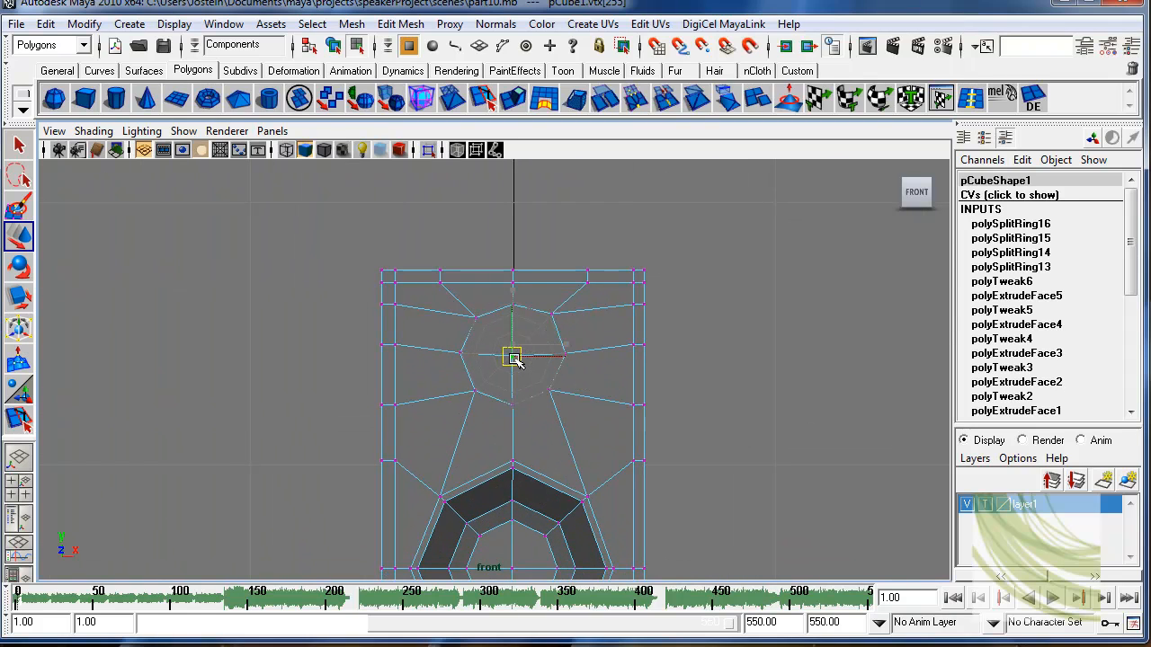
Step: Move the displaced mid-height vertex on one side of the box's back face inward, in line with its vertical edge column
alt+right_drag(514, 358, 686, 372)
key(space)
drag(560, 375, 560, 342)
alt+drag(411, 344, 669, 336)
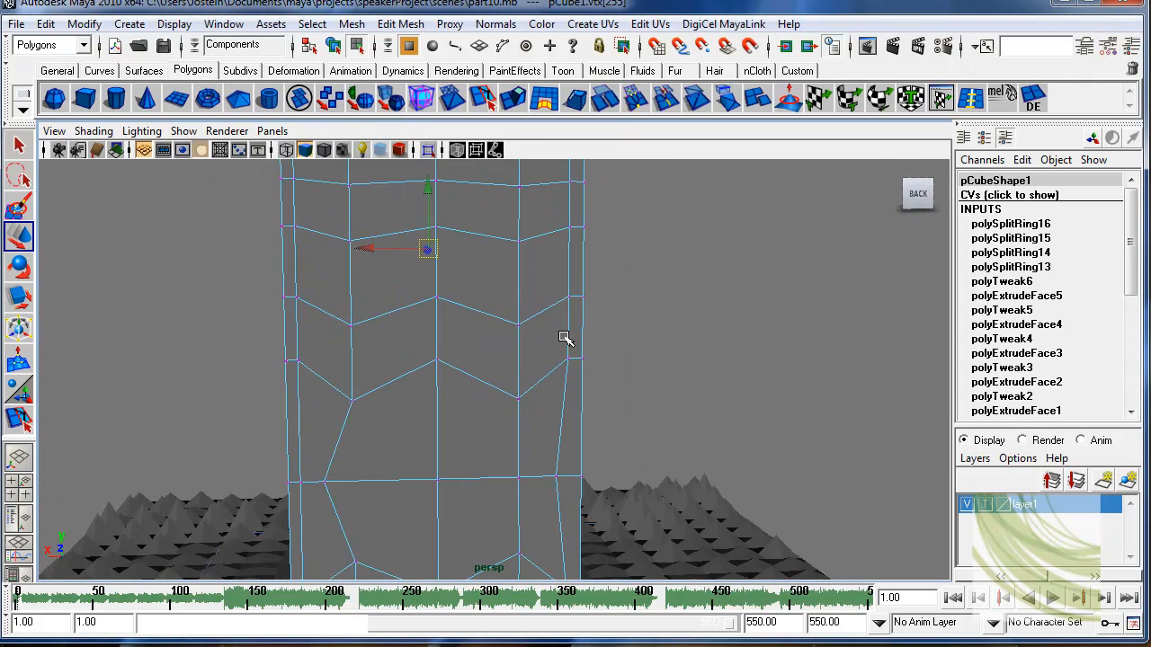
alt+right_drag(551, 291, 459, 311)
alt+drag(459, 311, 440, 341)
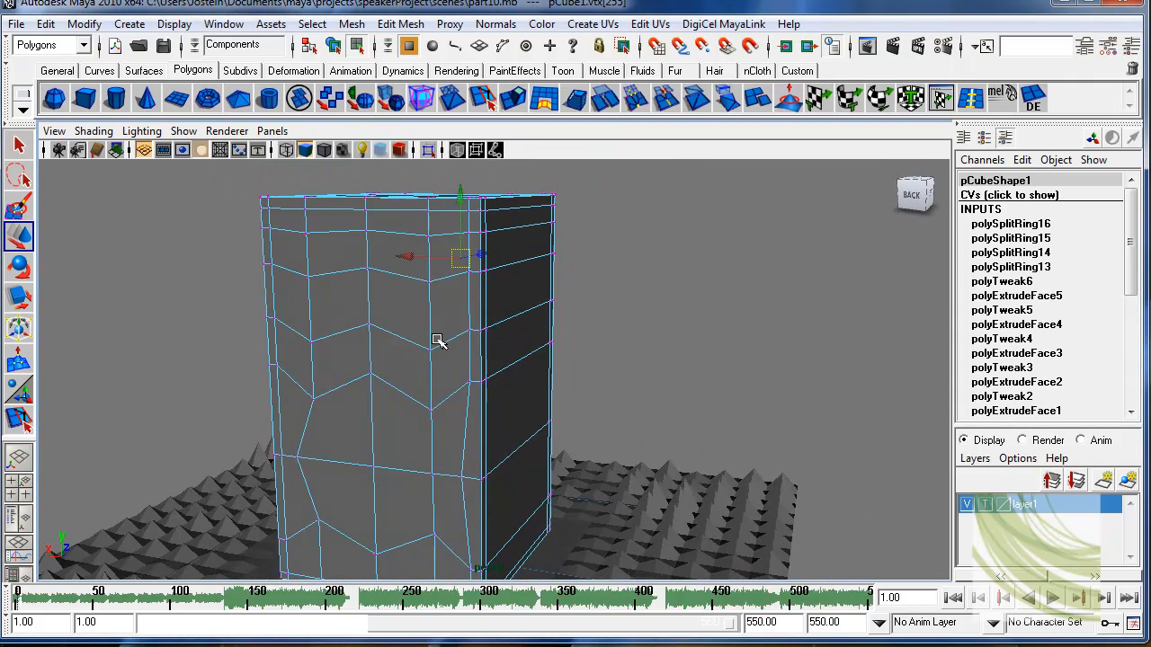
alt+drag(470, 403, 523, 392)
alt+middle_drag(496, 415, 491, 357)
alt+right_drag(491, 357, 559, 385)
alt+drag(543, 396, 517, 372)
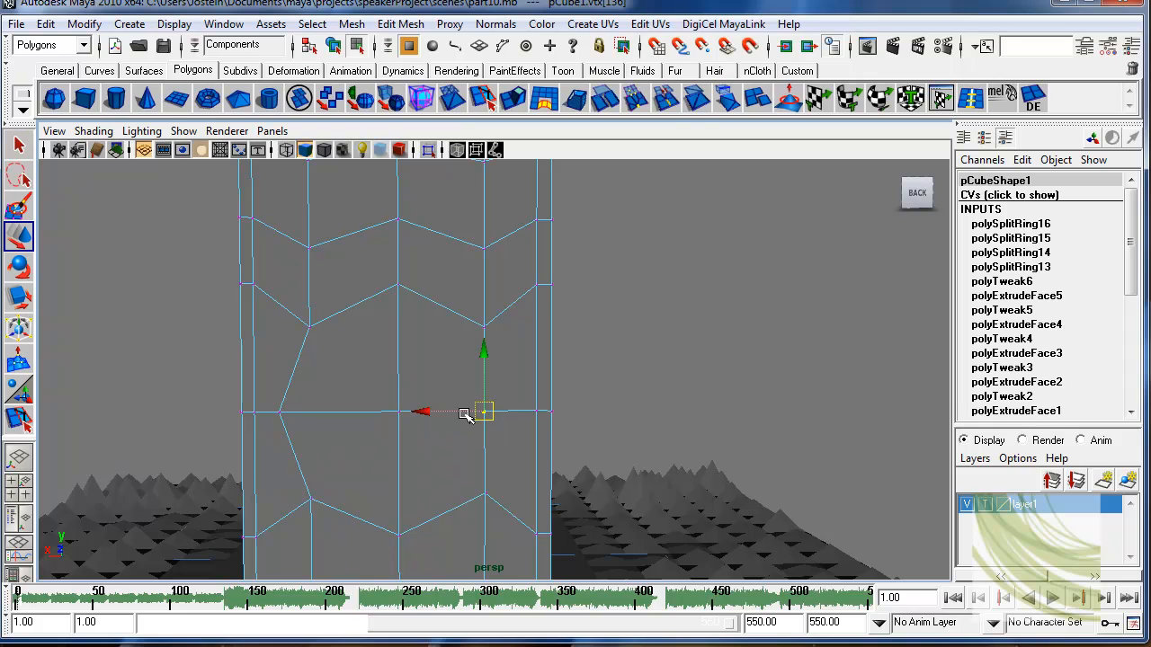
Step: Examine the front of the box in smooth preview and return it to the unsmoothed display
alt+drag(591, 407, 452, 343)
key(3)
key(F8)
click(586, 350)
click(462, 361)
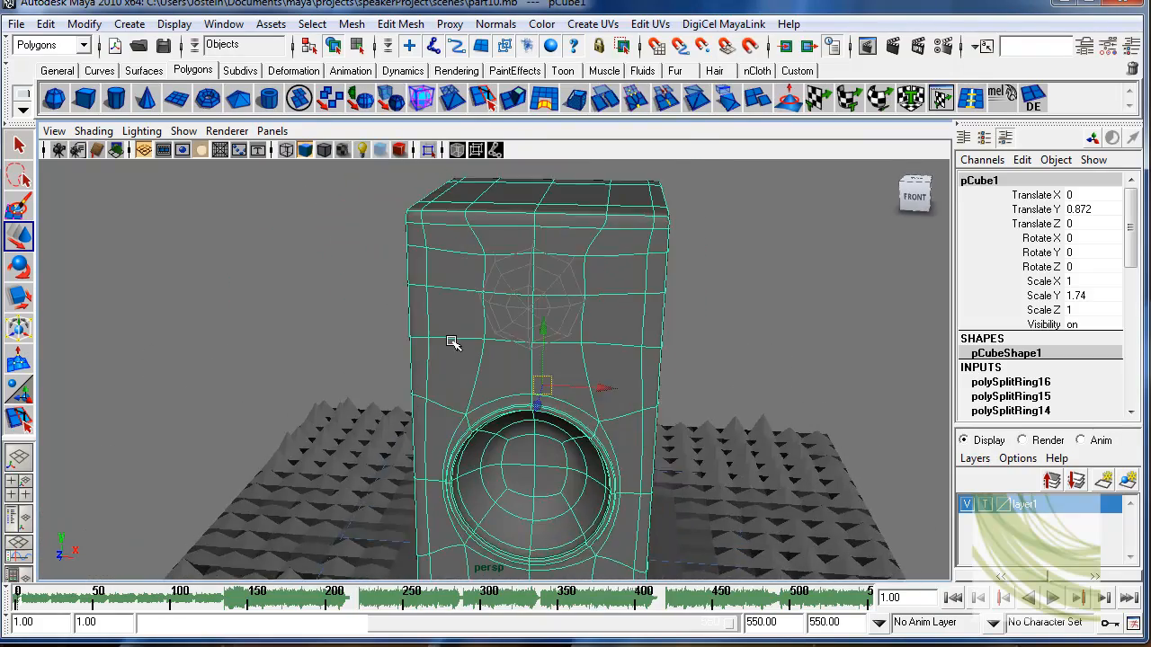
alt+right_drag(451, 341, 575, 342)
alt+drag(575, 342, 578, 303)
alt+right_drag(530, 315, 572, 327)
key(1)
Step: Select the four faces inside the small octagon and extrude them with a slight inset
alt+middle_drag(594, 270, 558, 332)
alt+right_drag(558, 332, 570, 354)
click(572, 346)
shift+click(579, 267)
shift+click(513, 275)
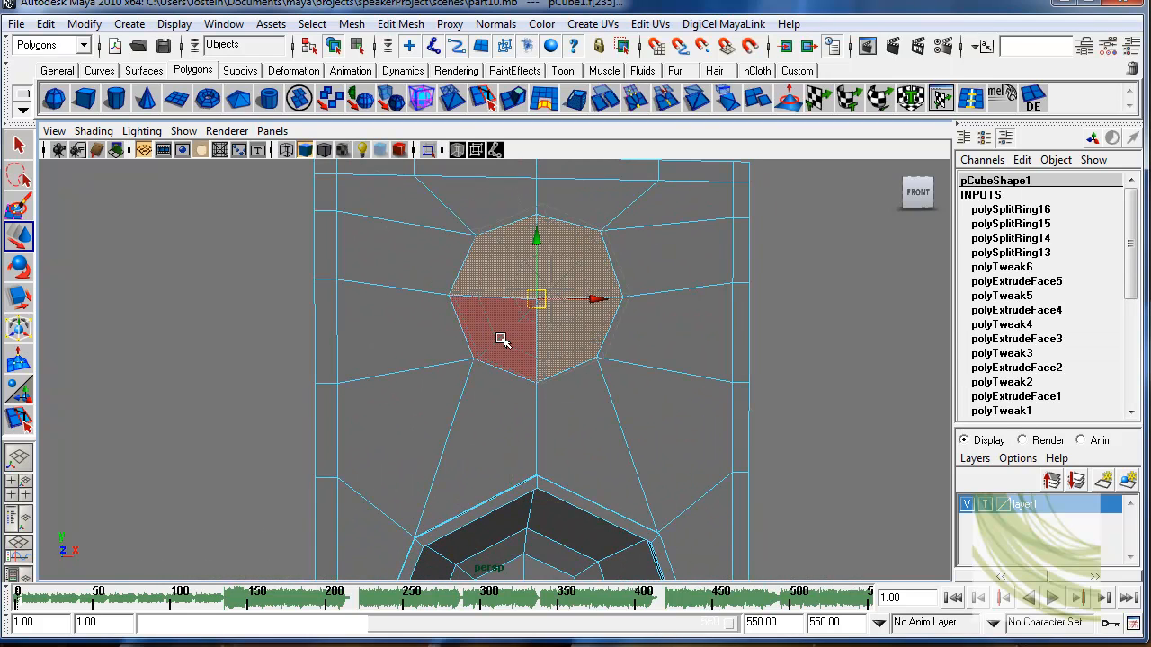
shift+click(502, 339)
alt+drag(566, 342, 619, 353)
click(513, 98)
alt+drag(585, 281, 599, 318)
key(r)
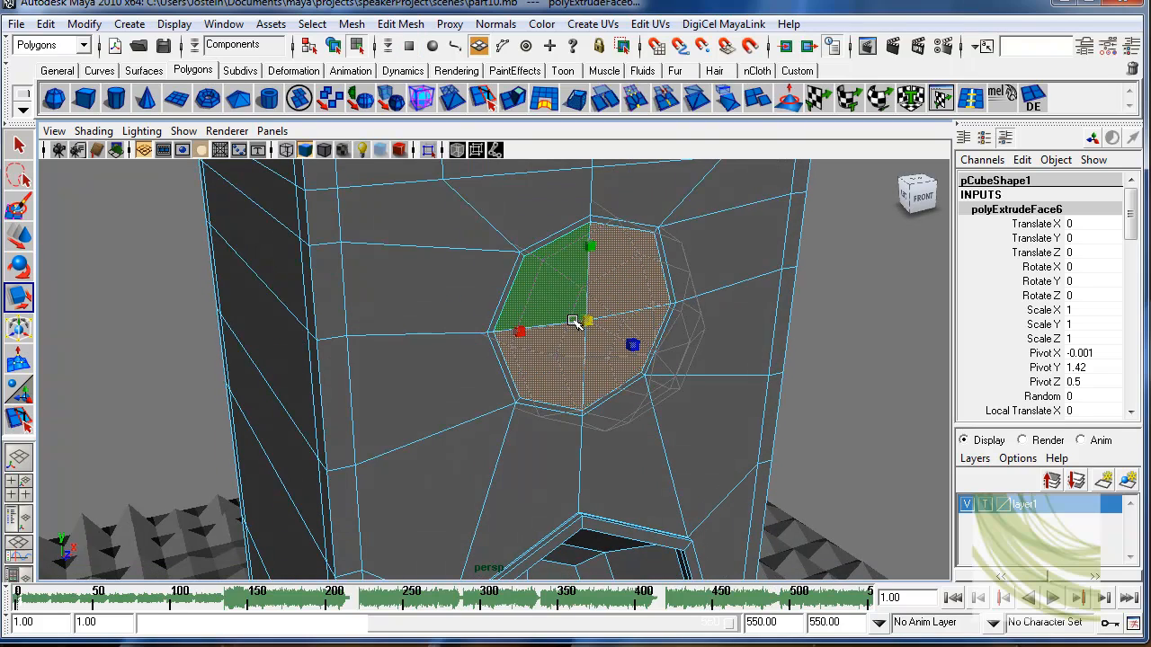
Step: Repeat the extrusion on the small octagon's faces, pushing them into the box and scaling them down to form a tapered recess
alt+drag(574, 321, 571, 290)
key(g)
key(w)
key(g)
key(e)
key(r)
key(g)
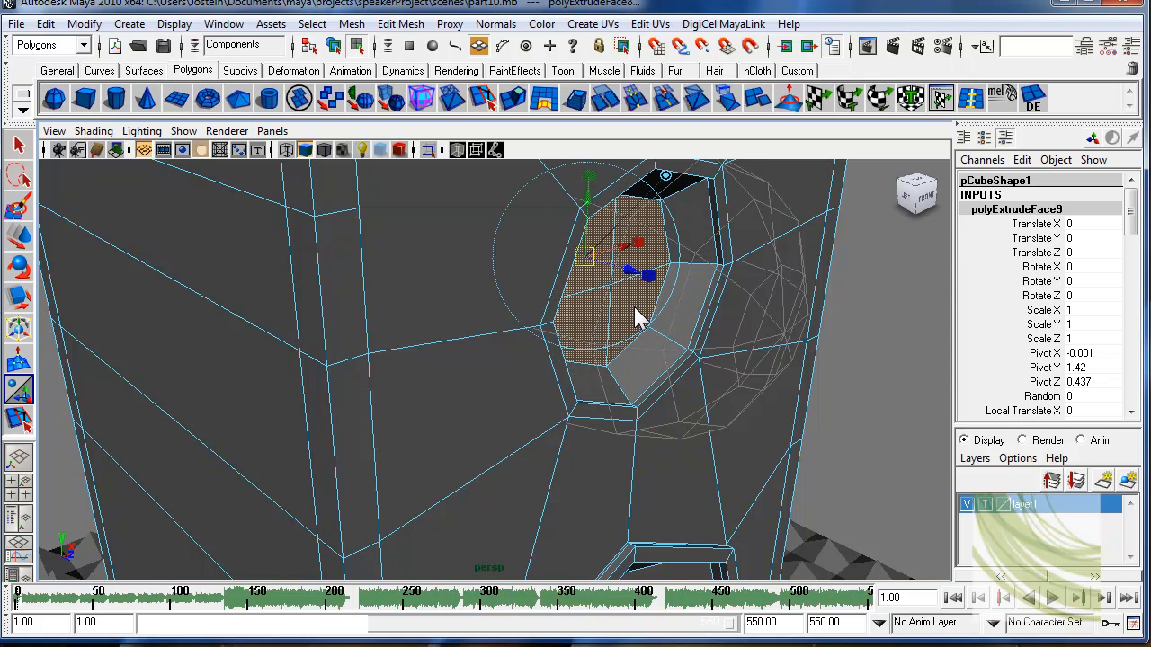
Step: Push the last extruded faces deeper and scale them down to form the small recess's floor
key(w)
drag(648, 294, 565, 287)
key(r)
key(w)
alt+drag(642, 300, 733, 274)
Step: Select the ring of faces around the small recess and extrude it outward as a raised rim
key(q)
click(573, 218)
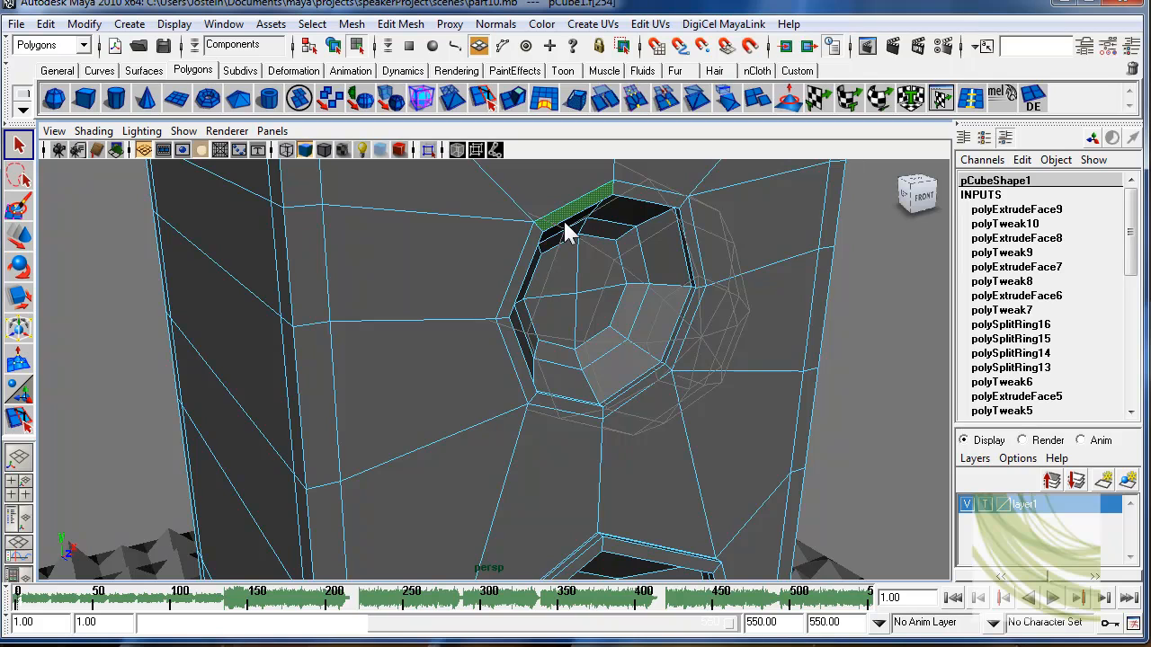
shift+double_click(528, 277)
alt+drag(529, 272, 578, 263)
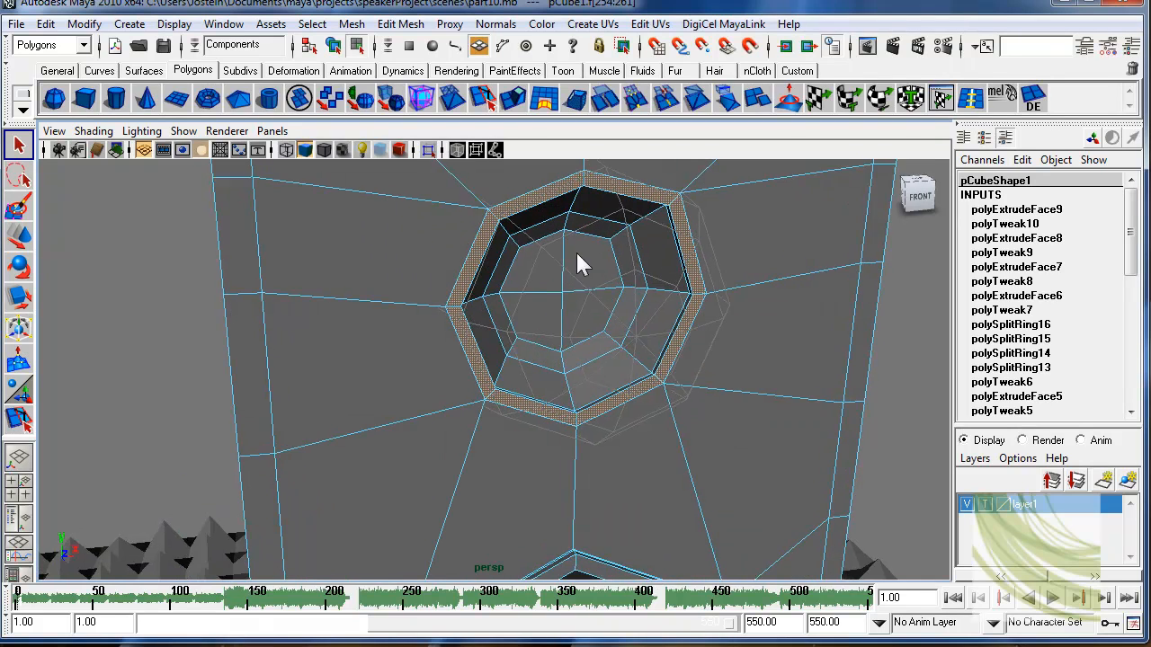
alt+drag(674, 348, 518, 135)
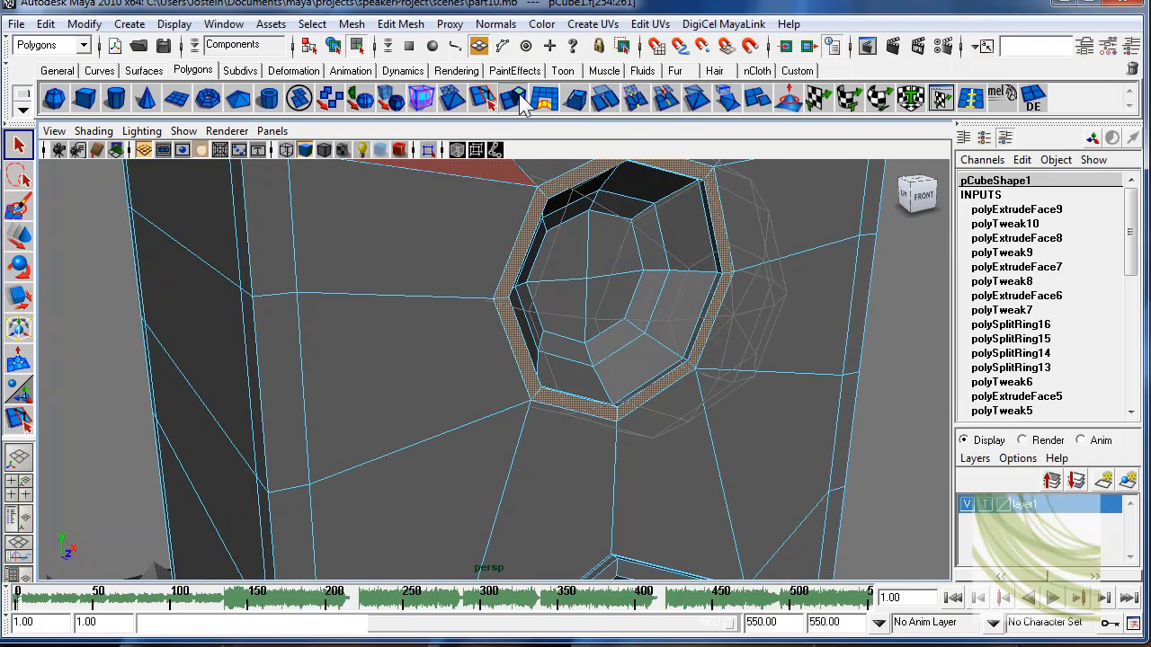
click(522, 101)
alt+drag(660, 309, 791, 290)
click(685, 267)
key(z)
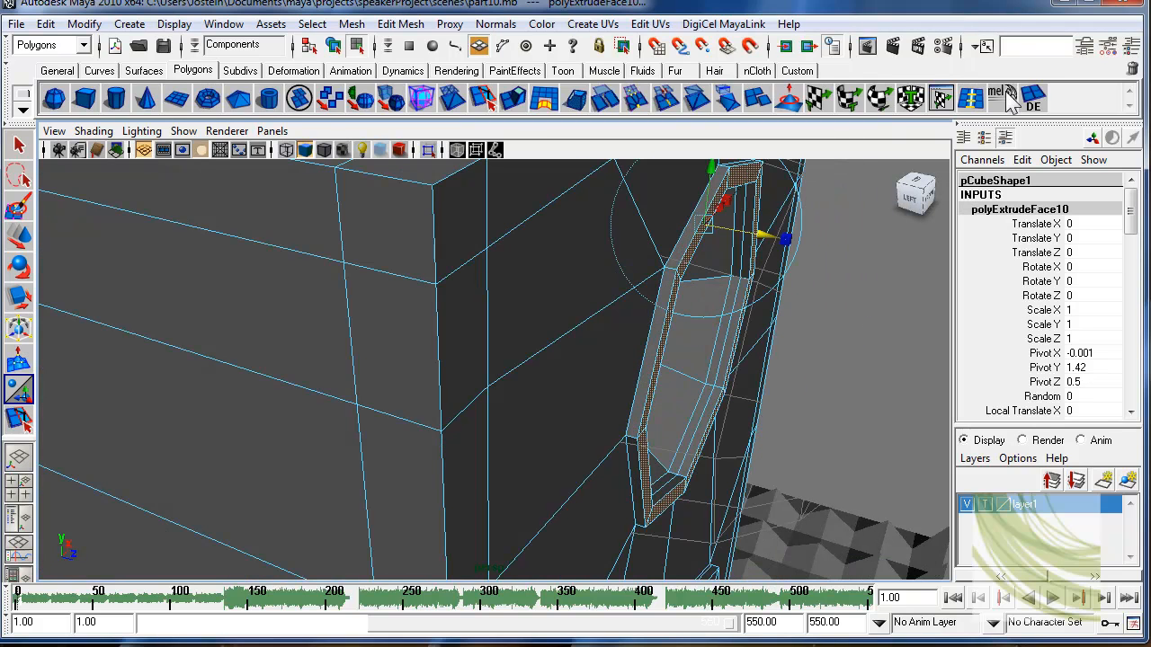
Step: Insert an edge loop around the outer side of the small recess's raised rim
click(971, 101)
scroll(689, 256, up, 3)
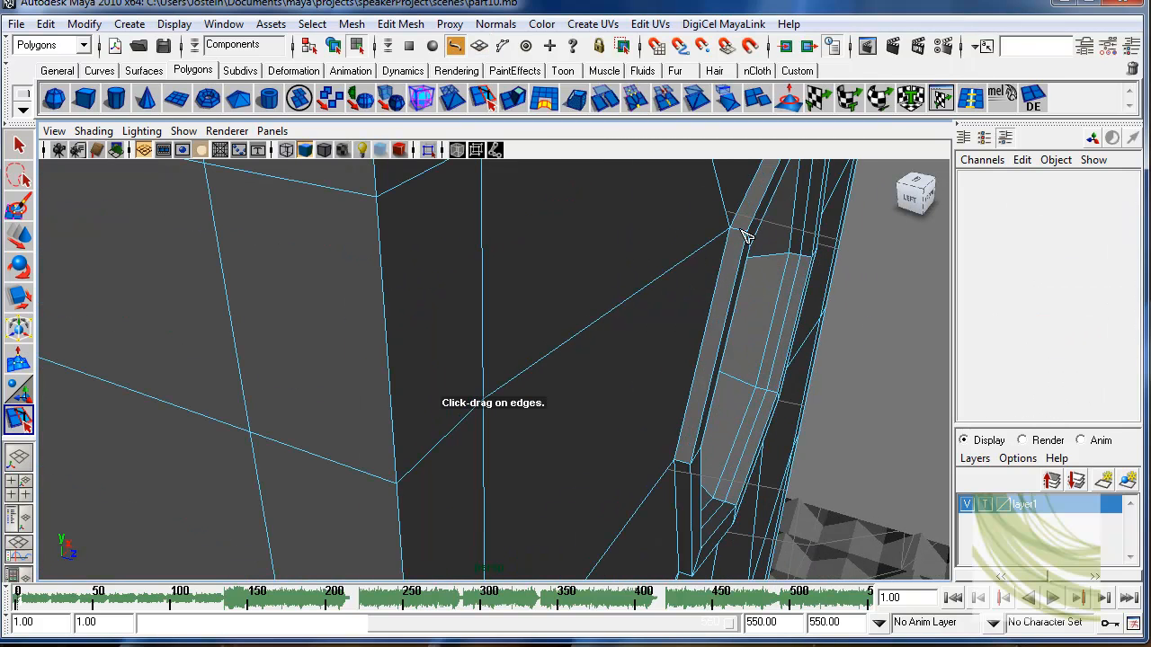
drag(745, 236, 736, 231)
alt+drag(800, 249, 511, 282)
Step: Display the box in smooth preview and hide layer1 with the reference spheres
scroll(511, 281, down, 3)
key(2)
scroll(663, 363, down, 3)
alt+drag(663, 363, 611, 394)
alt+drag(756, 406, 553, 407)
click(967, 504)
alt+drag(691, 386, 665, 376)
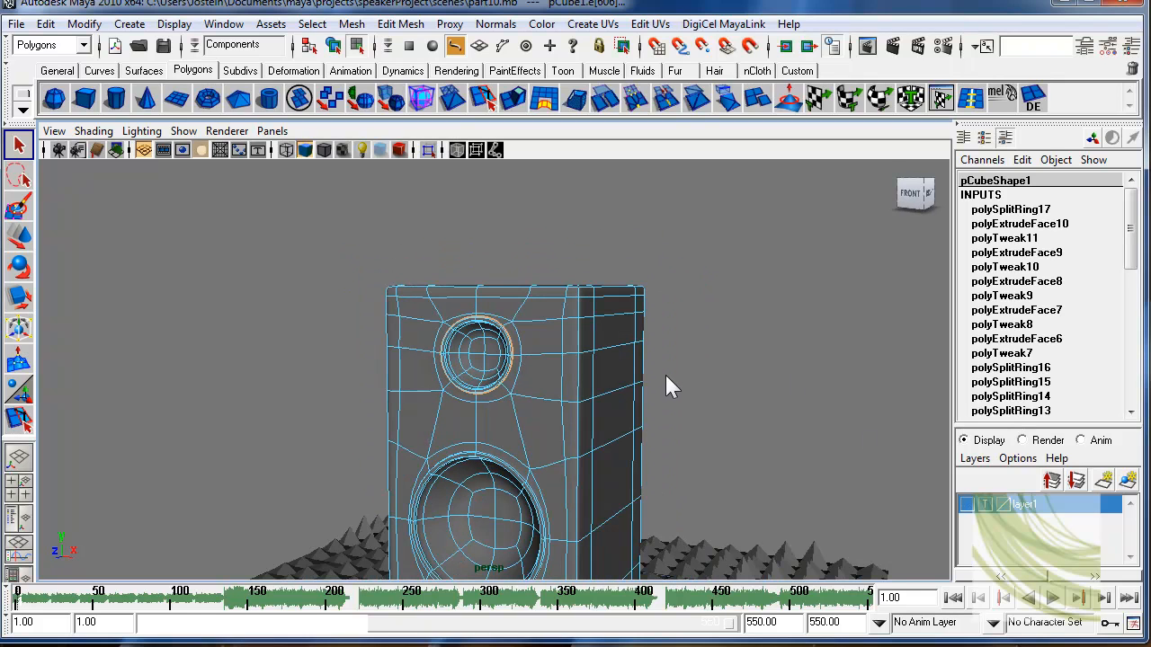
Step: Return to object mode, deselect the box and examine the finished speaker from several sides
key(F8)
click(759, 388)
alt+drag(770, 381, 690, 349)
alt+right_drag(690, 349, 775, 379)
alt+drag(716, 274, 643, 344)
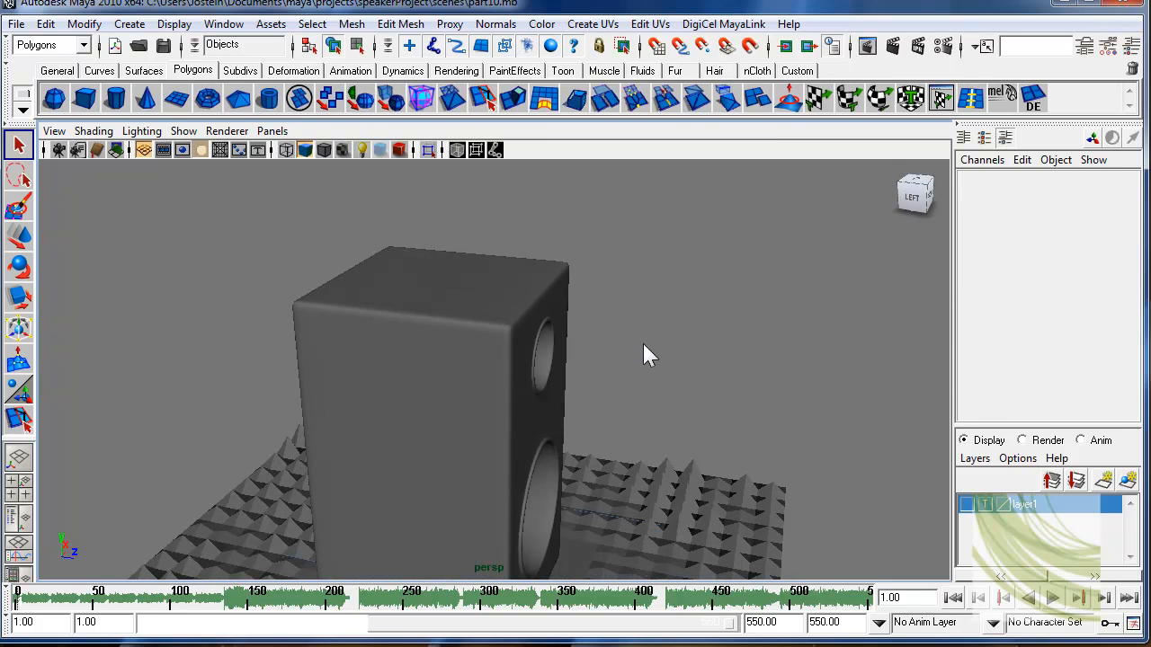
alt+drag(636, 274, 566, 328)
alt+drag(644, 333, 558, 336)
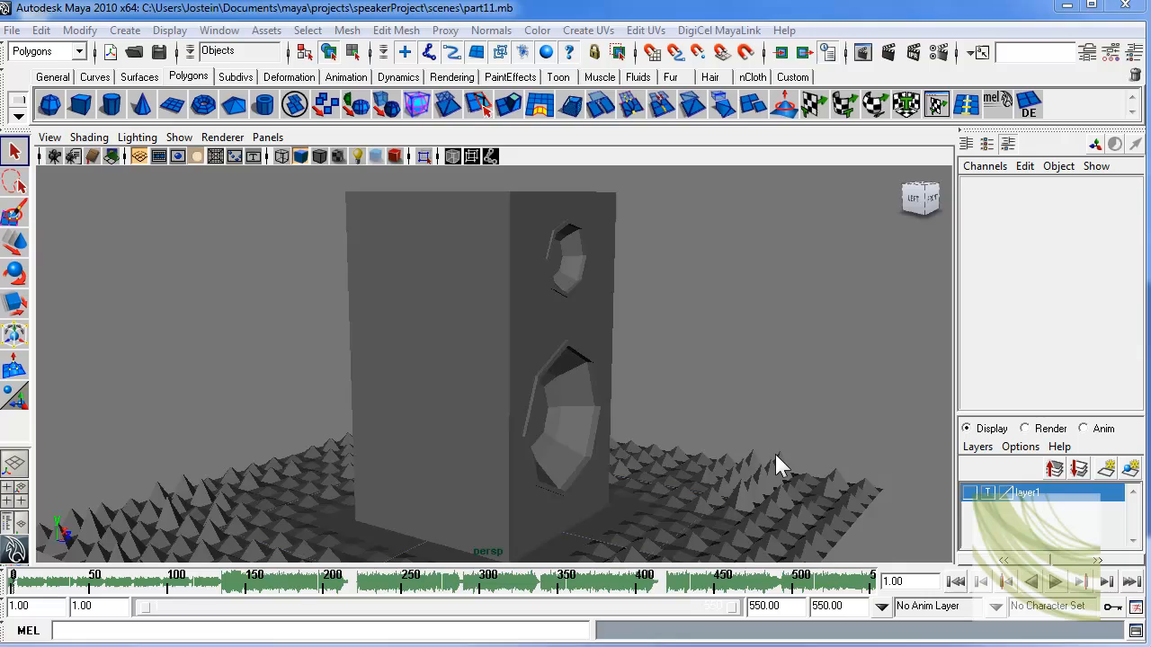
alt+drag(775, 454, 660, 456)
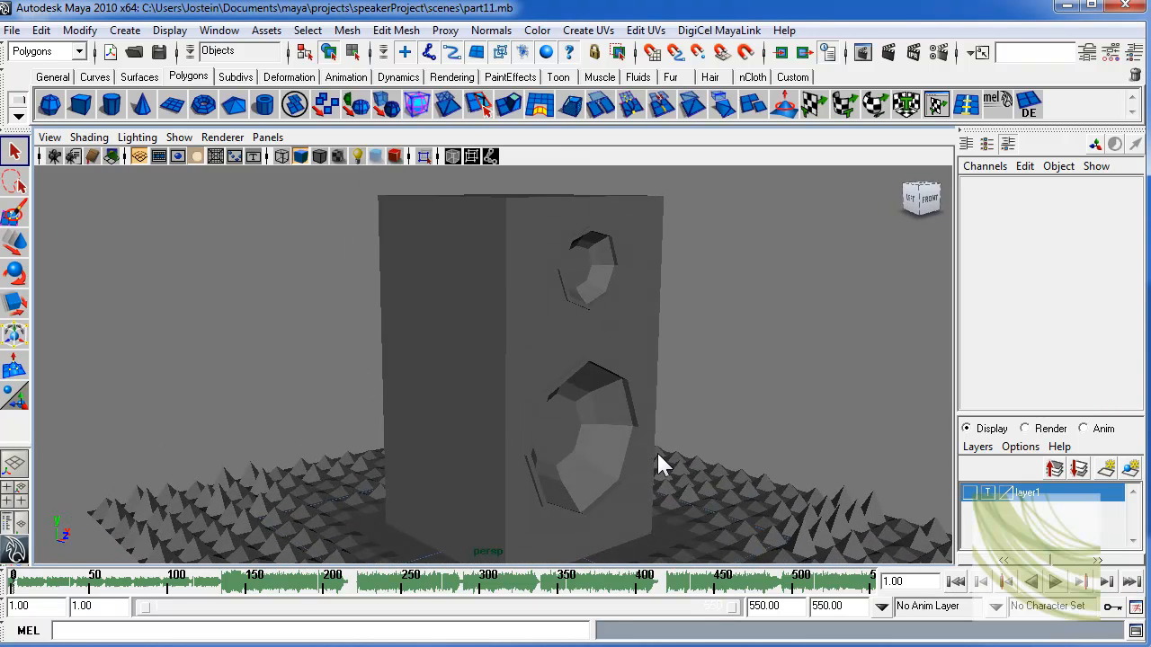
Step: Select the faces inside the box's large recess with a marquee in the wireframe side view
click(576, 455)
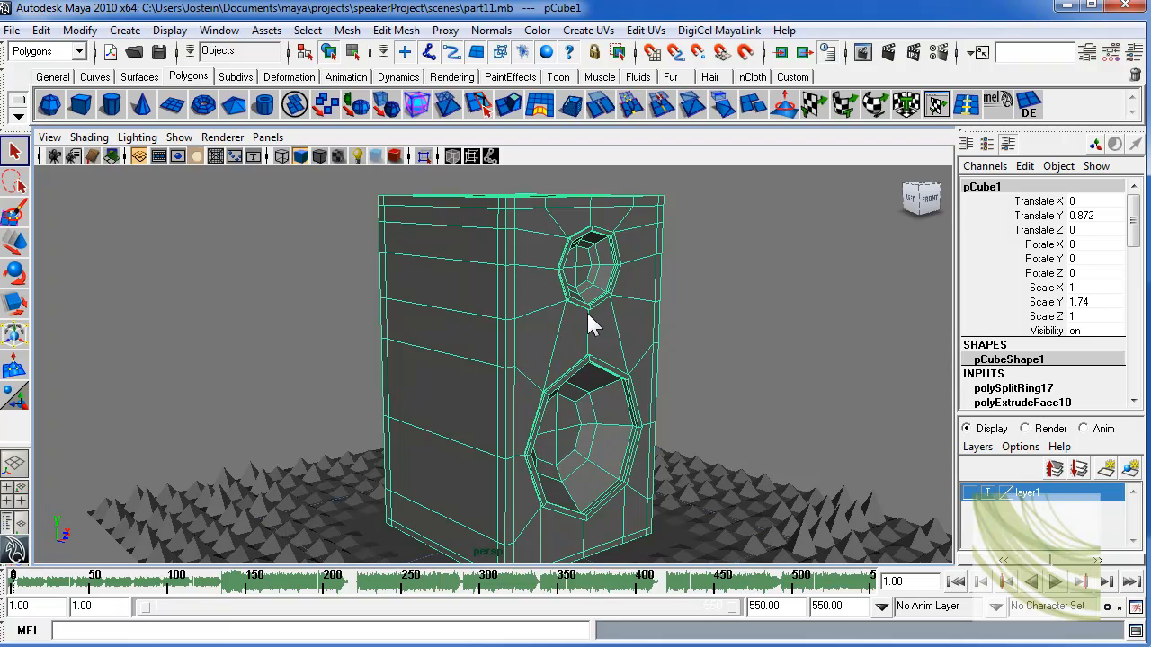
alt+drag(600, 295, 647, 361)
key(space)
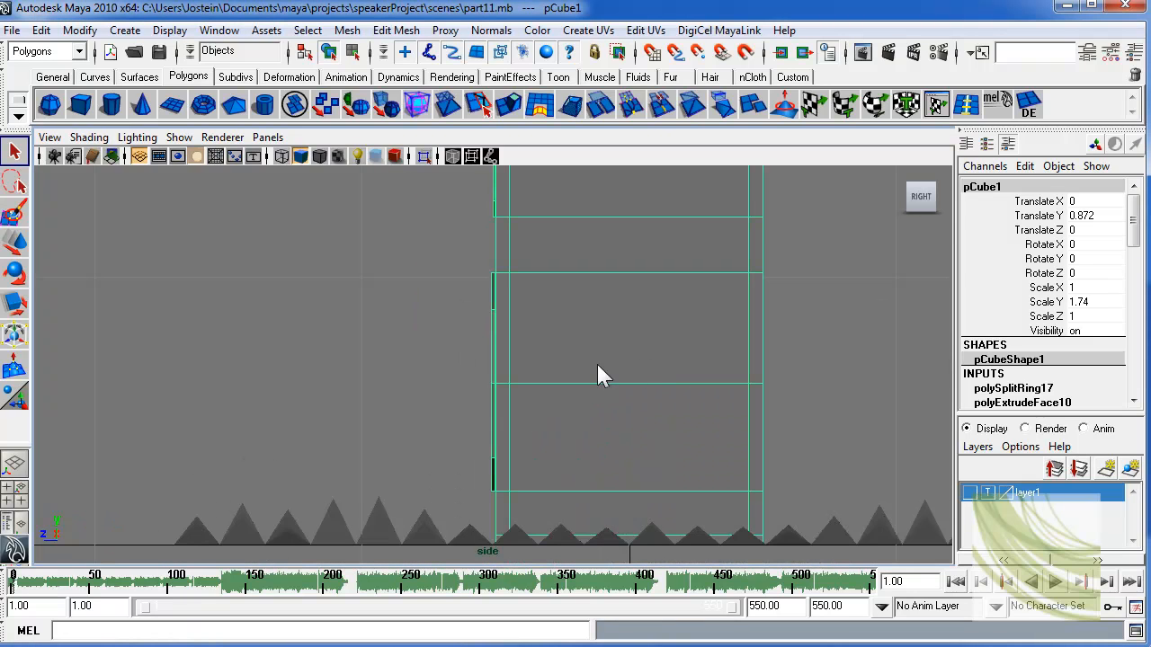
scroll(576, 324, down, 5)
key(4)
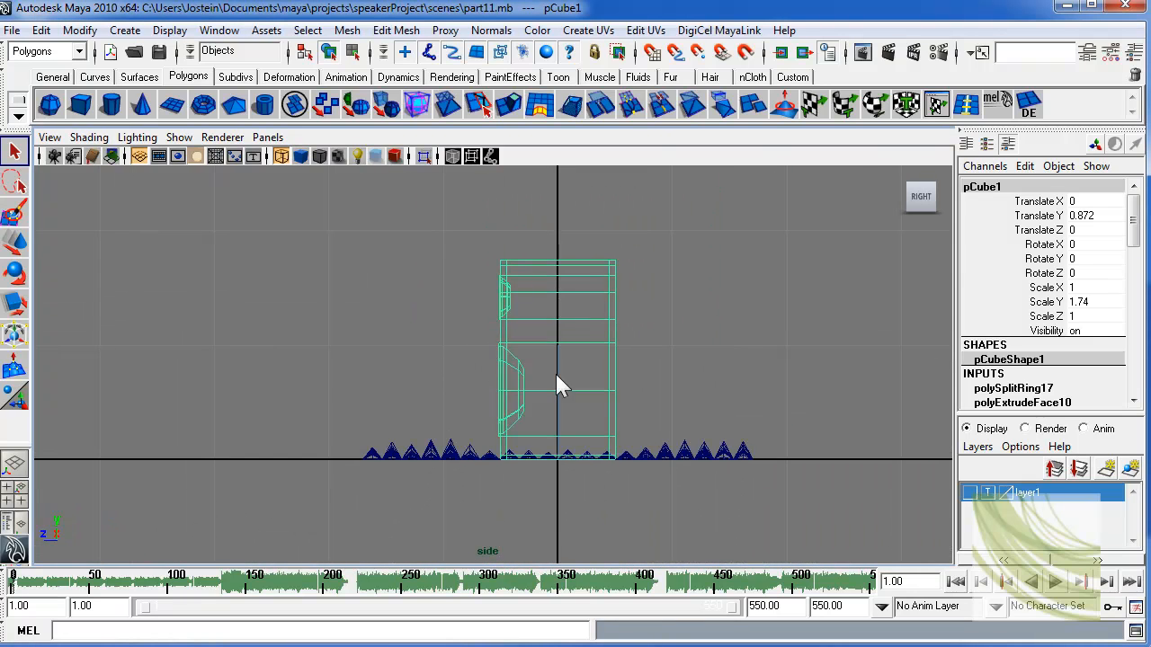
scroll(629, 377, up, 4)
right_click(576, 346)
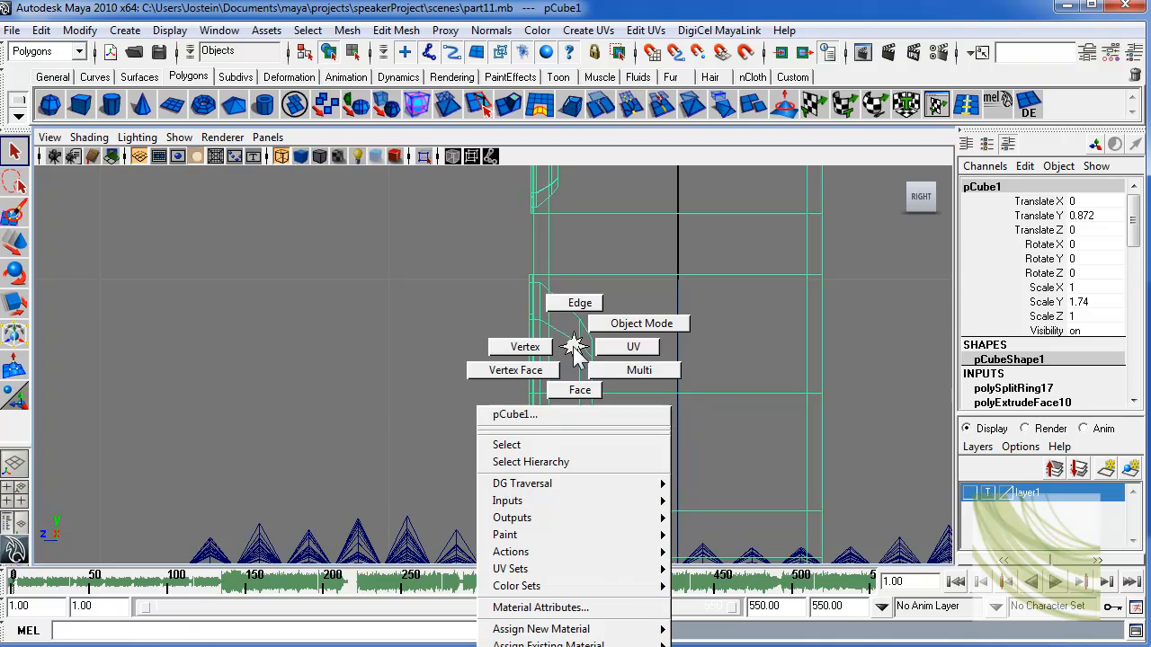
click(582, 390)
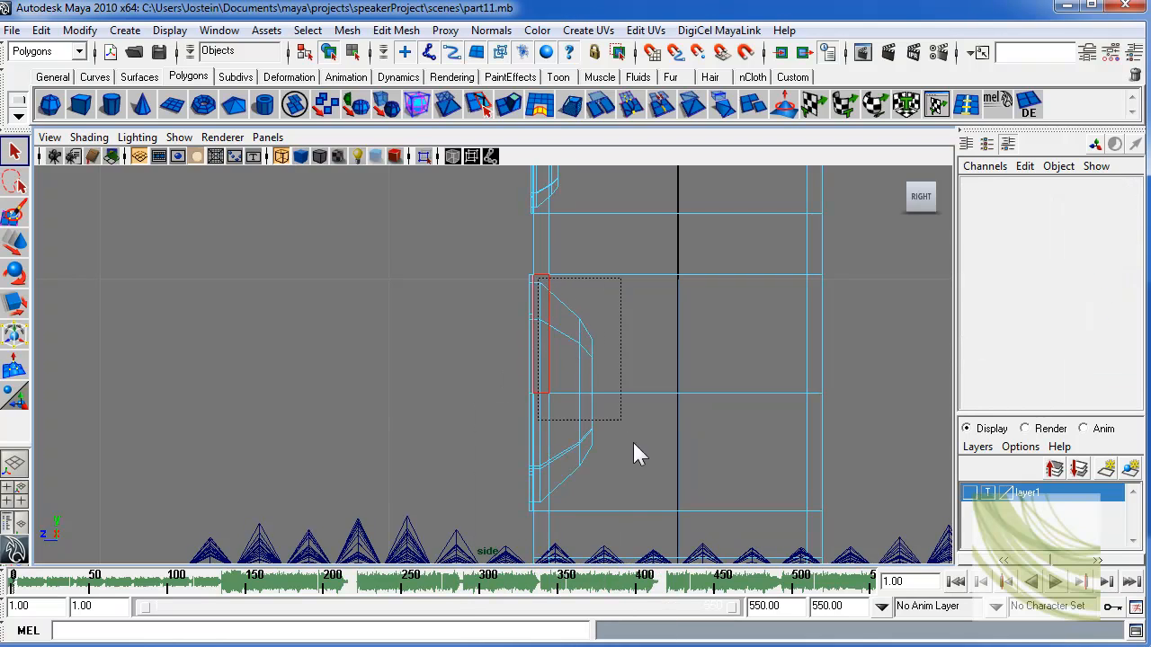
drag(633, 454, 652, 505)
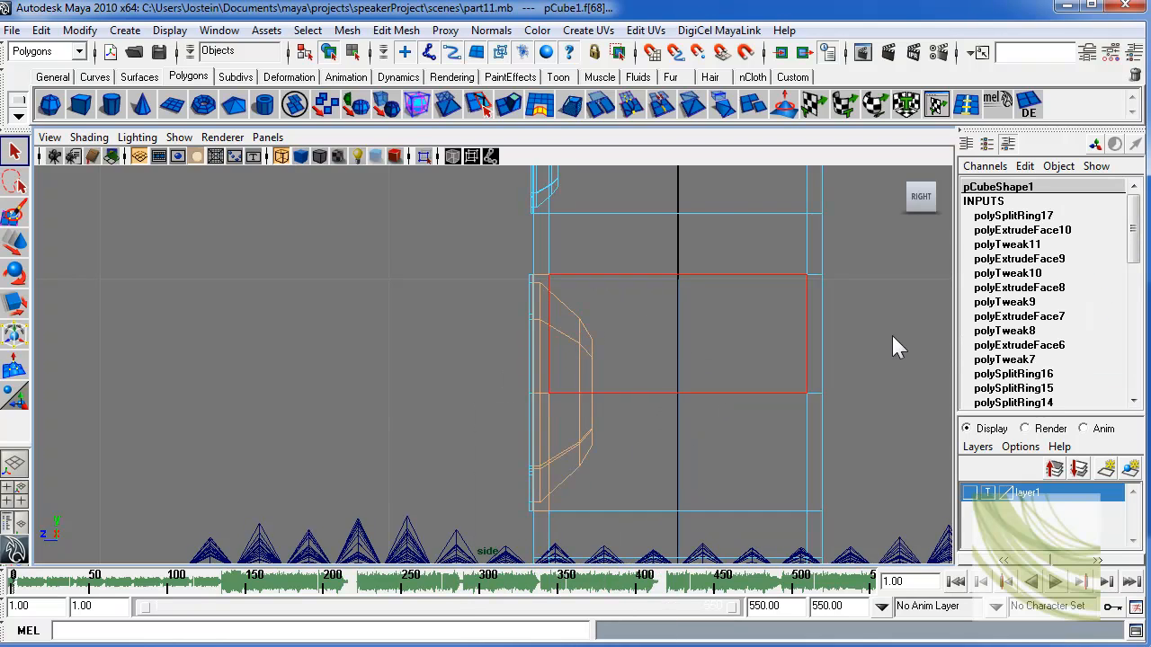
Step: Check the large recess's selected faces in the perspective view and extract them from the box as a separate mesh
key(space)
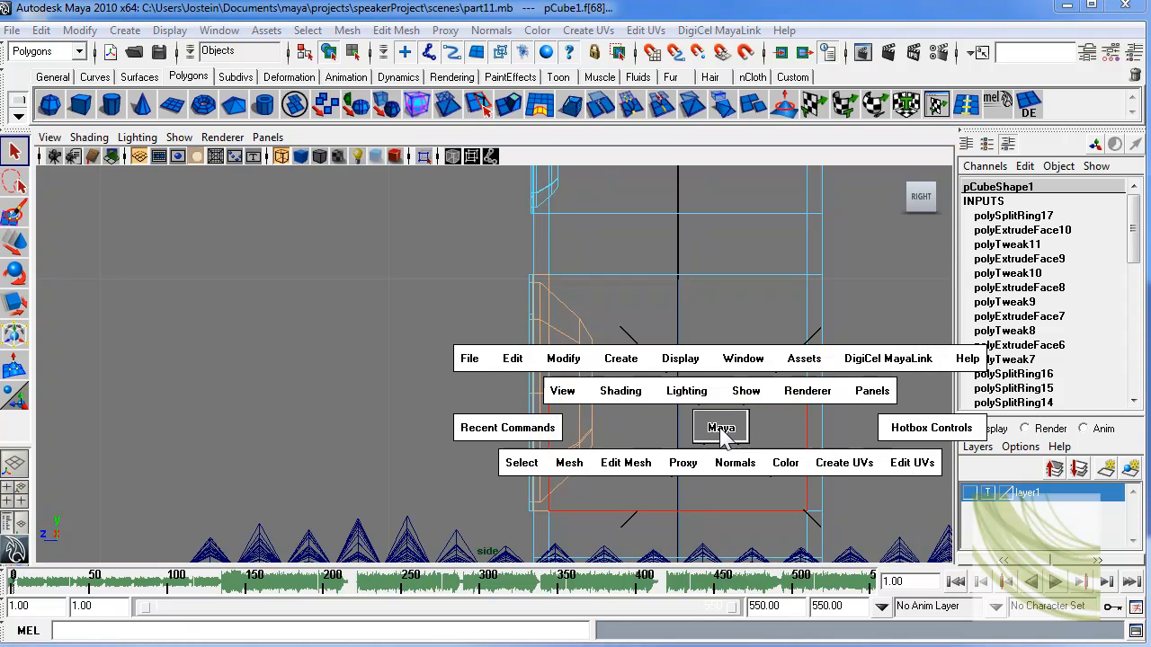
drag(719, 427, 527, 432)
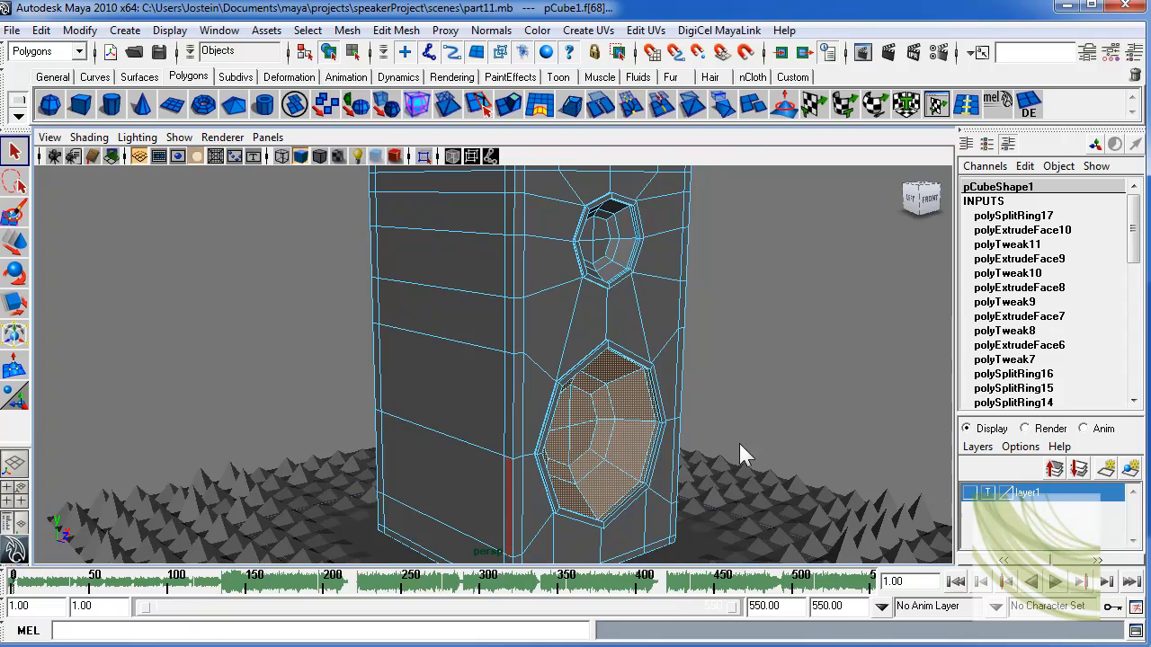
alt+drag(743, 454, 519, 429)
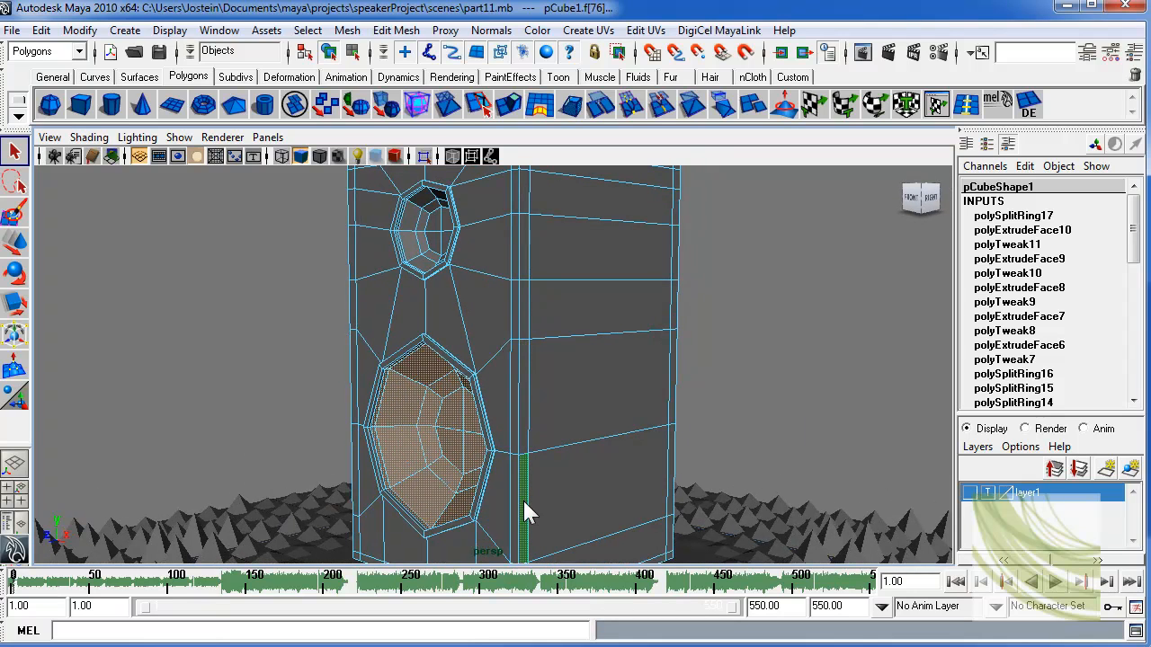
alt+drag(674, 439, 585, 423)
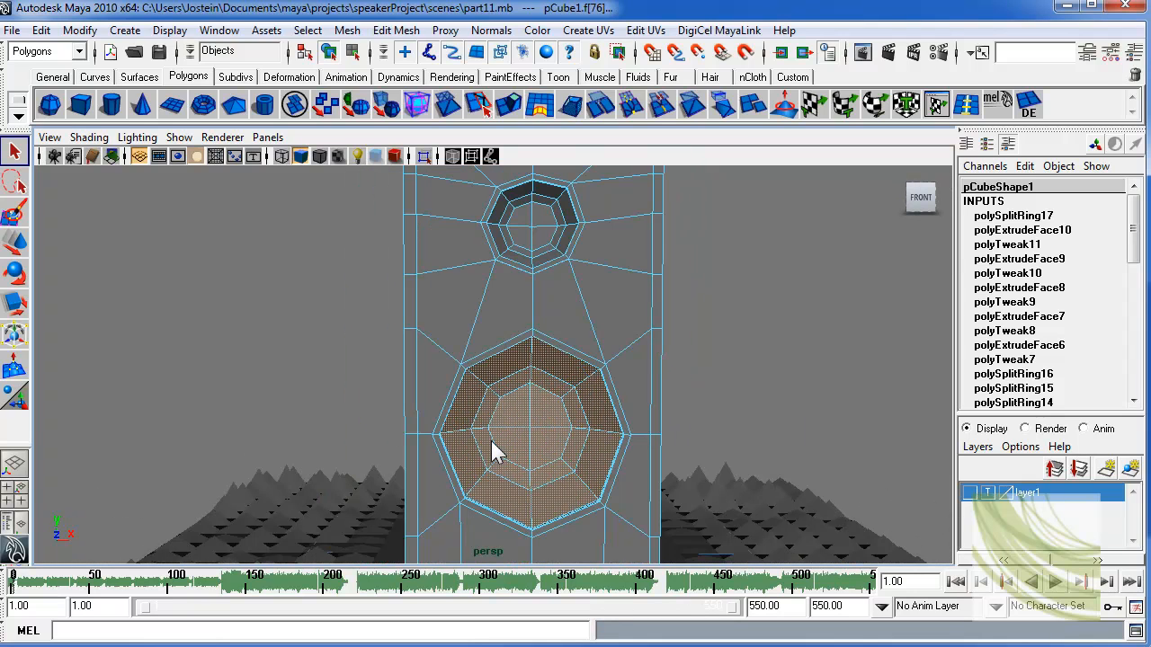
alt+drag(488, 438, 662, 261)
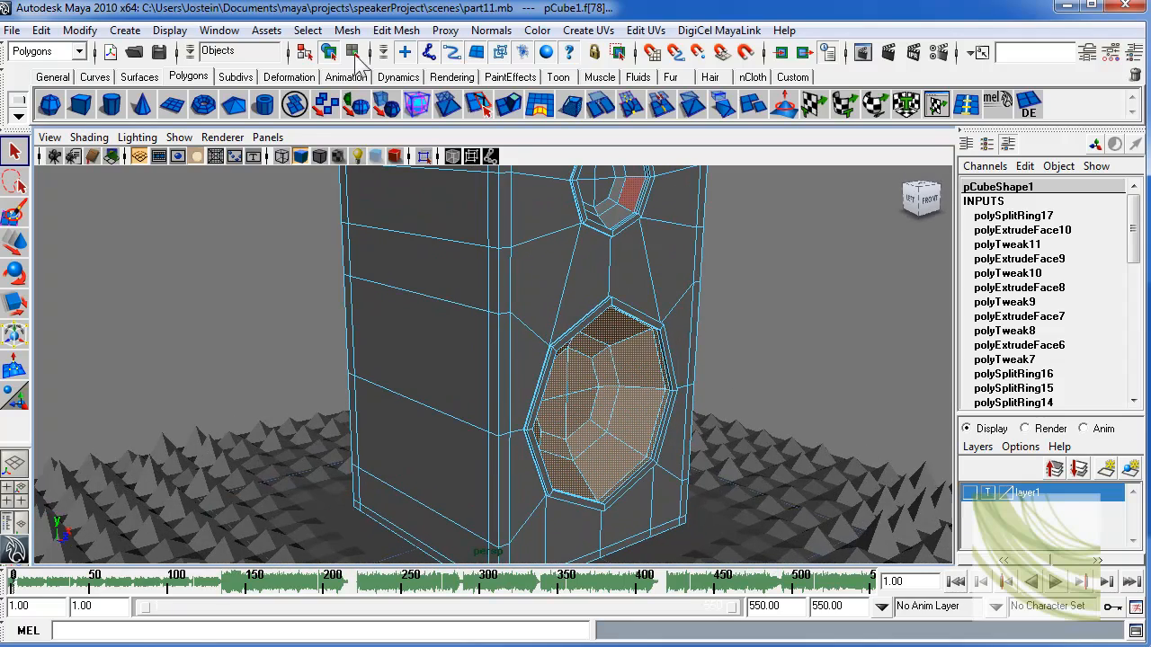
click(349, 31)
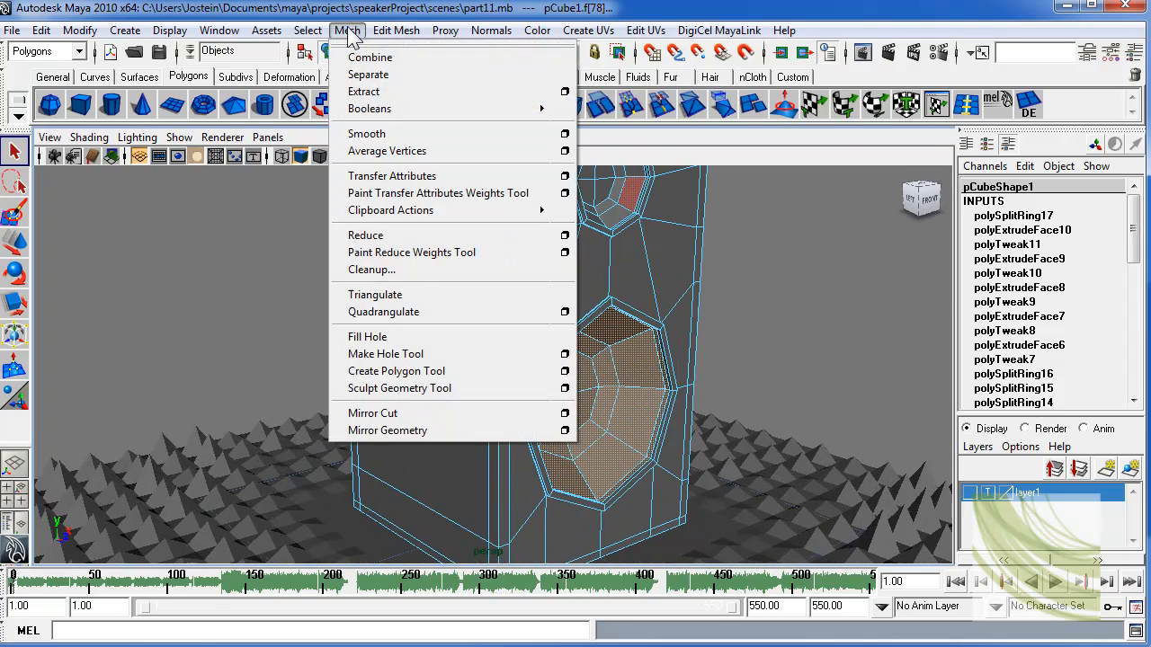
click(429, 92)
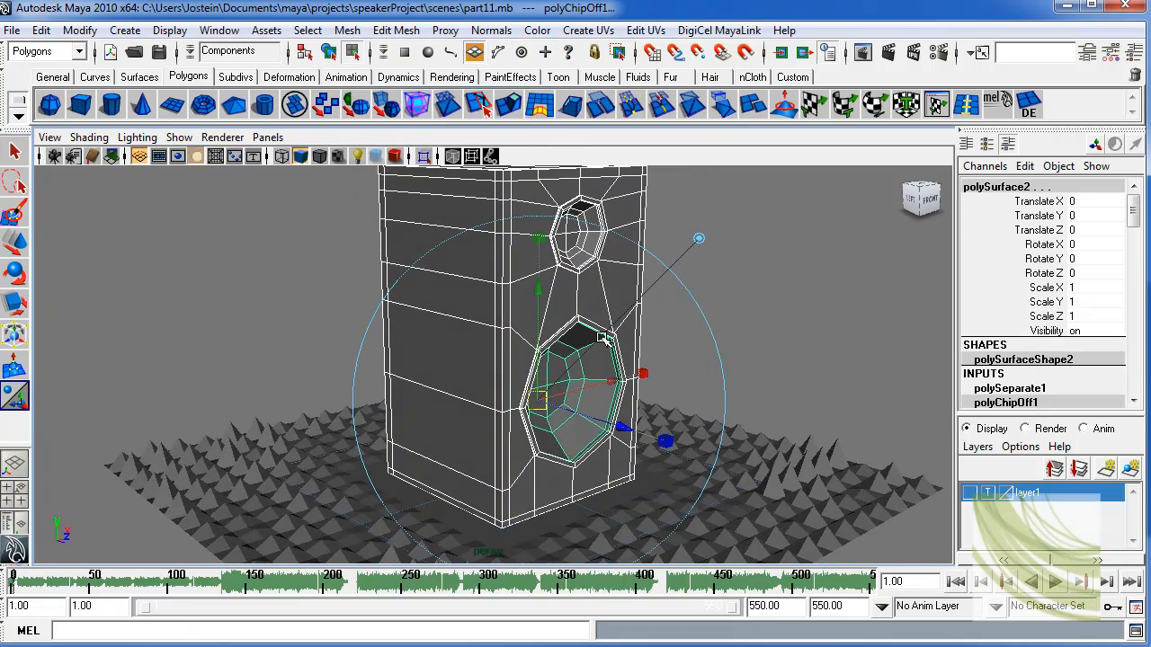
Step: Leave component editing and return to object mode with the extracted large cone selected
key(F8)
key(F8)
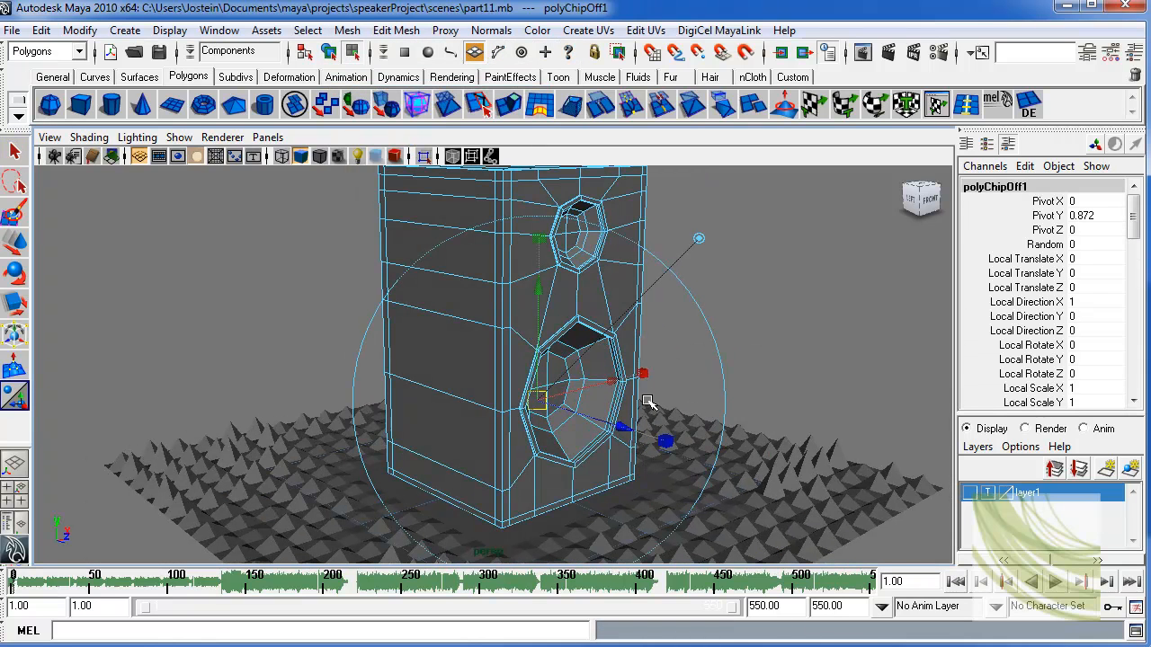
key(F8)
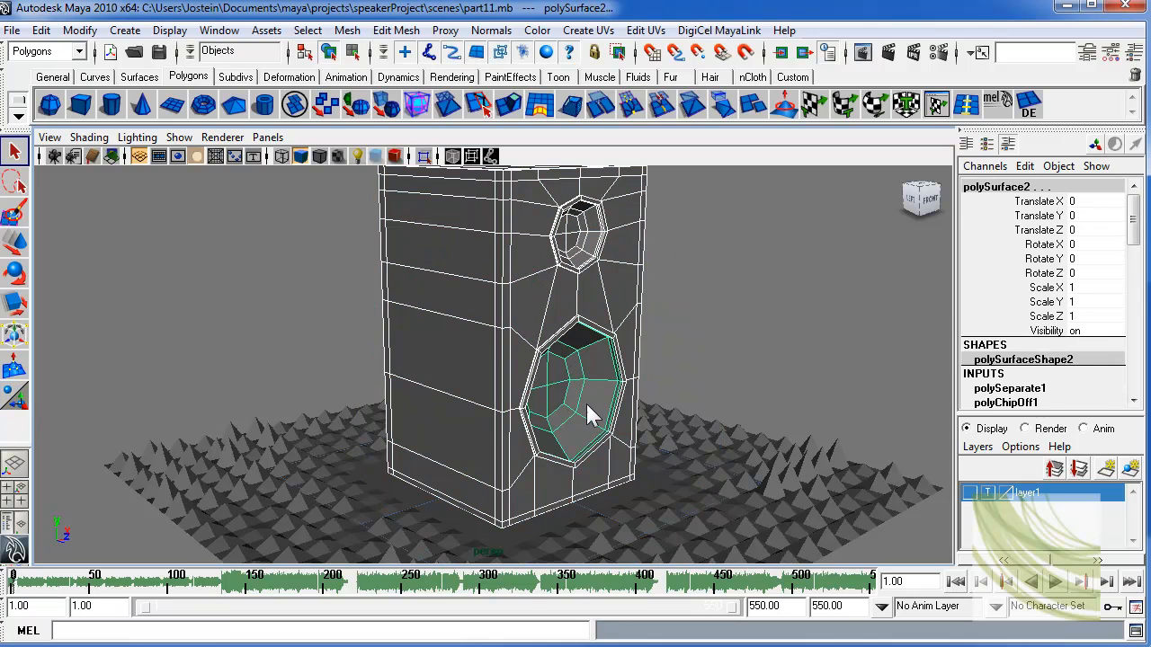
Step: Try moving the extracted large cone backwards along Z into the box and undo the move
click(582, 400)
key(w)
drag(605, 348, 576, 342)
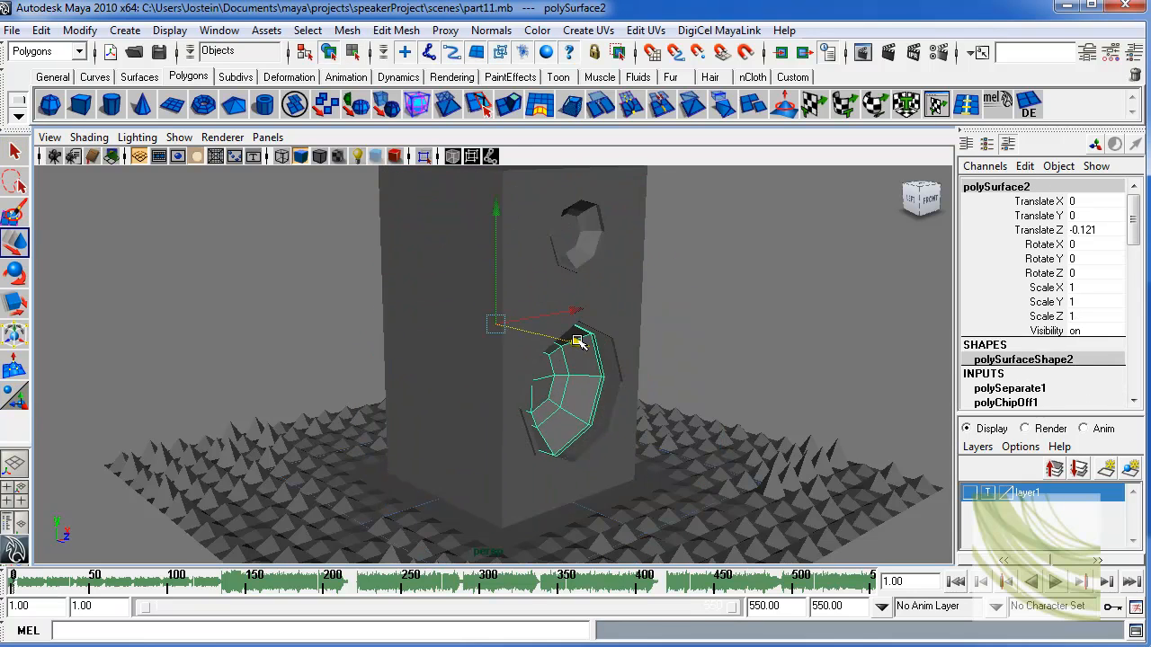
key(ctrl+z)
Step: Display the large cone and the speaker box in smooth preview
alt+drag(614, 415, 558, 382)
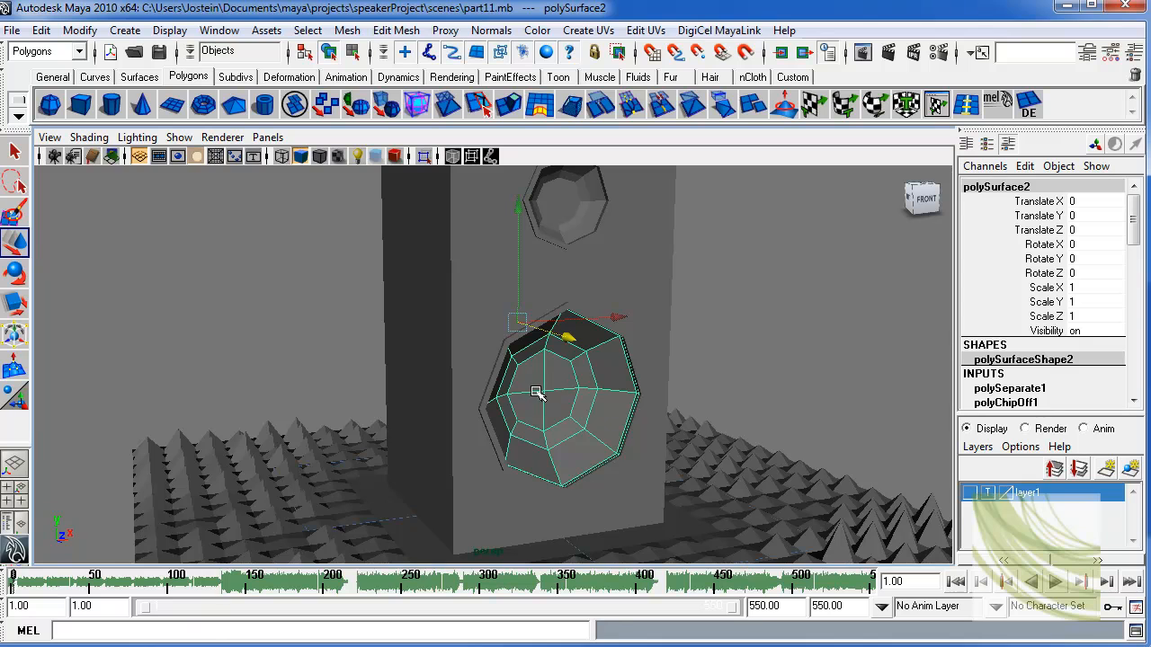
key(3)
click(635, 300)
key(3)
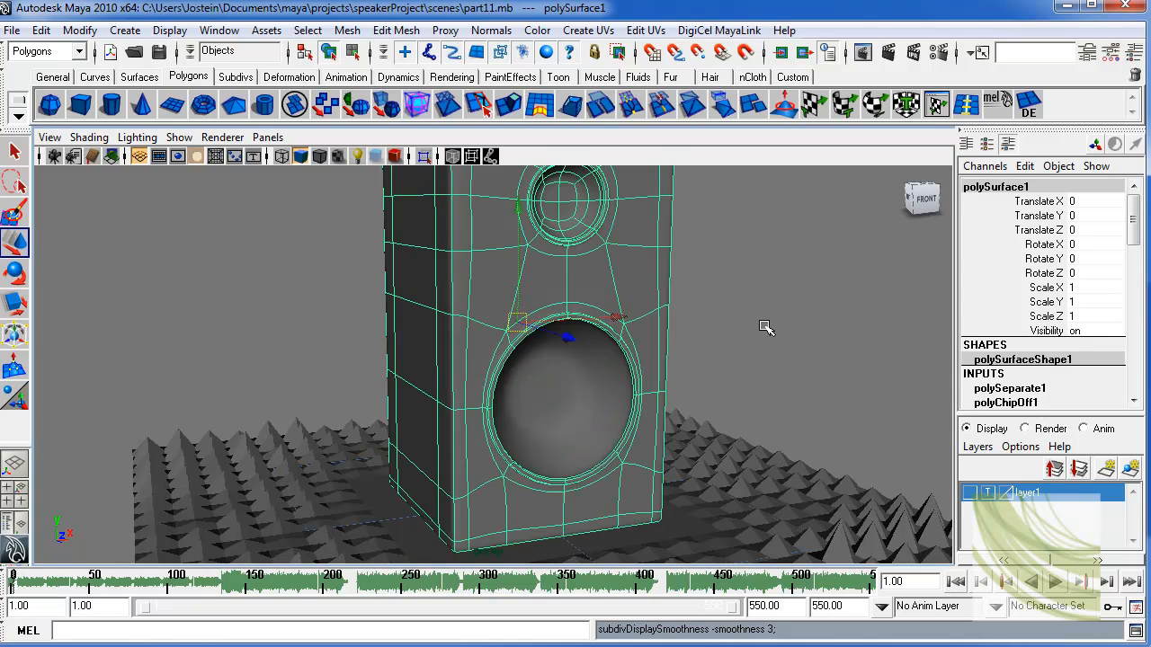
Step: Examine the fit between the smoothed large cone and the box from the front and at an angle
click(773, 335)
alt+drag(722, 345, 514, 363)
click(516, 363)
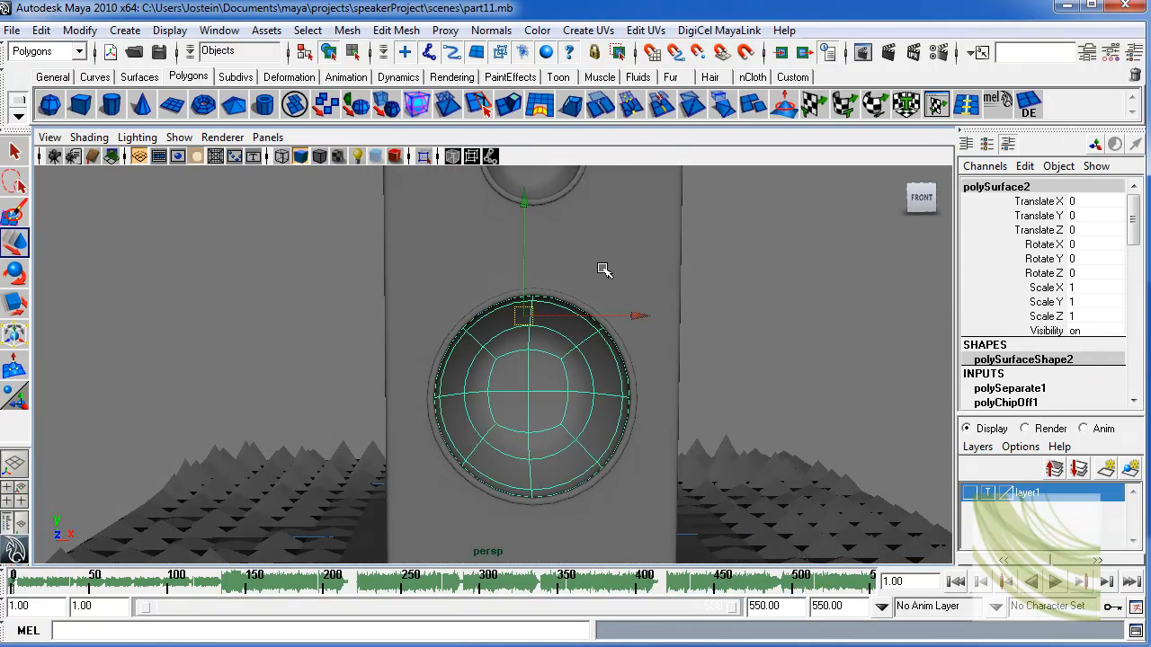
click(604, 271)
alt+drag(689, 296, 818, 303)
click(823, 303)
scroll(513, 319, down, 2)
alt+drag(513, 319, 629, 311)
Step: Return the box to its unsmoothed display and show it as wireframe in the side view
click(630, 311)
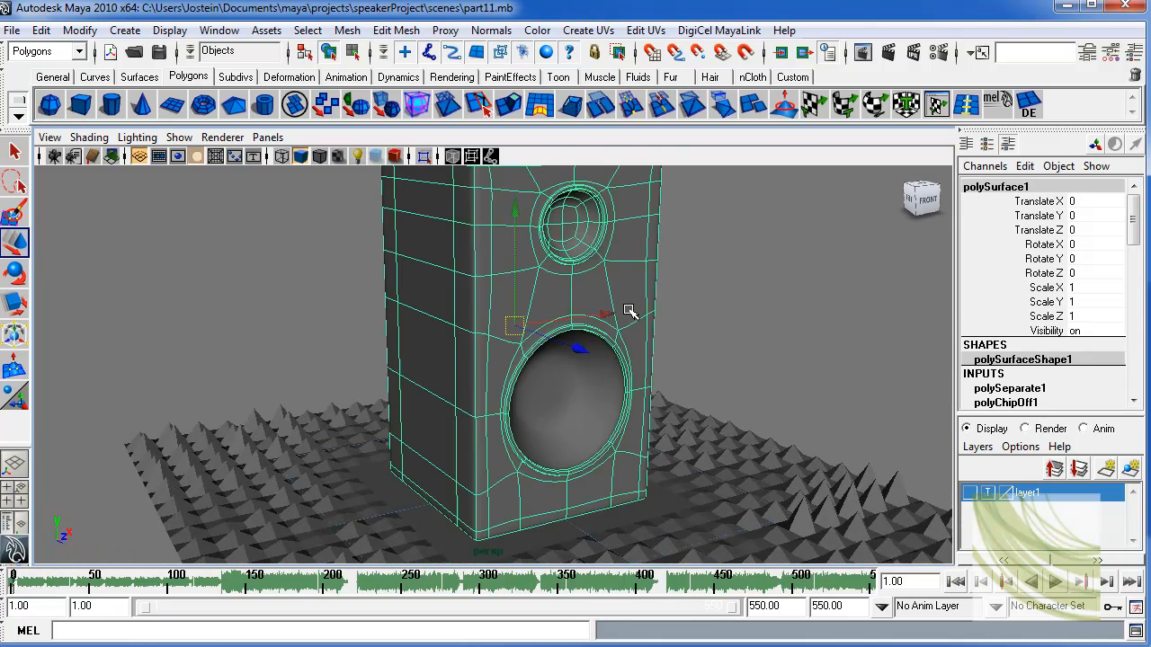
key(1)
alt+drag(555, 307, 663, 260)
key(space)
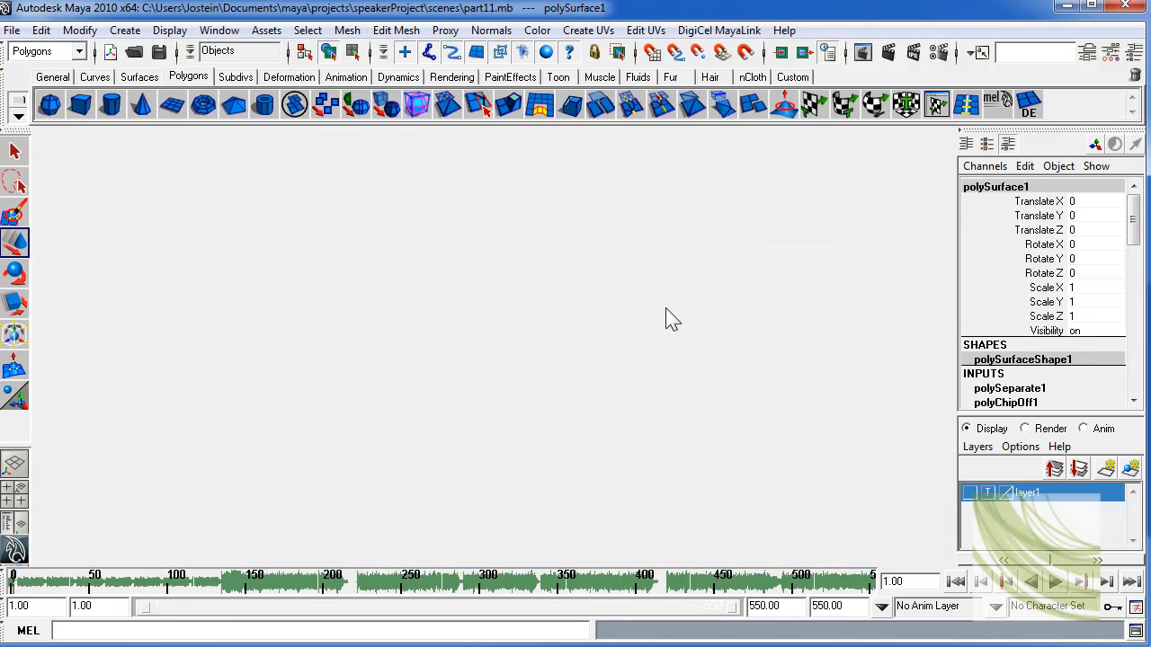
key(space)
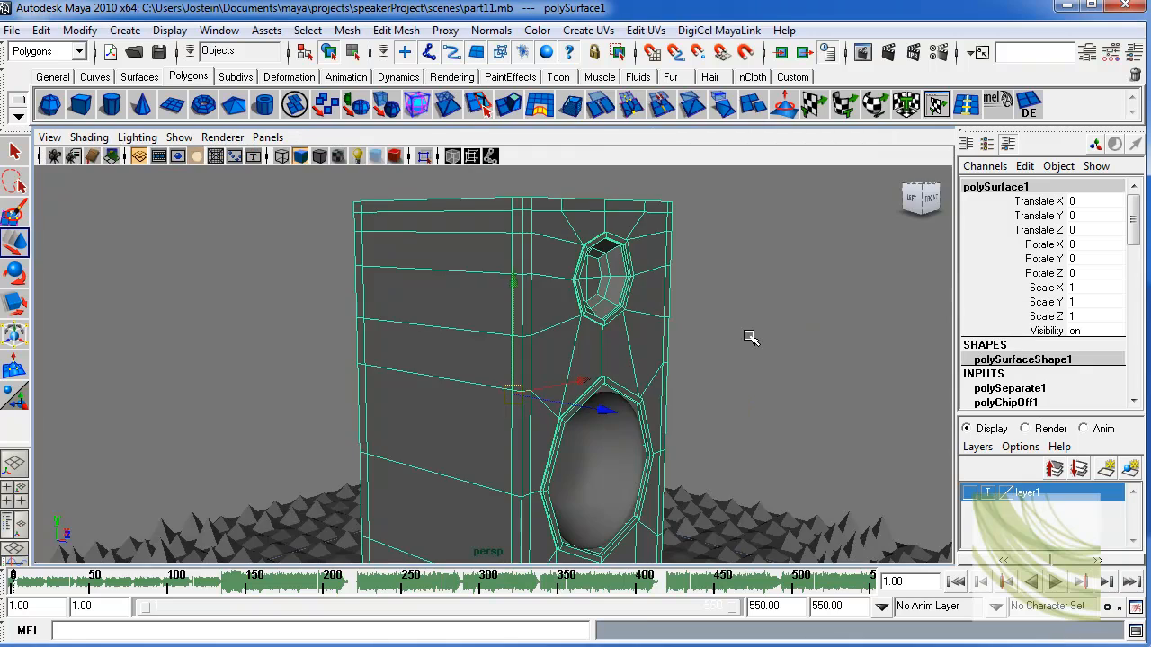
key(space)
drag(748, 337, 775, 331)
alt+middle_drag(715, 352, 727, 396)
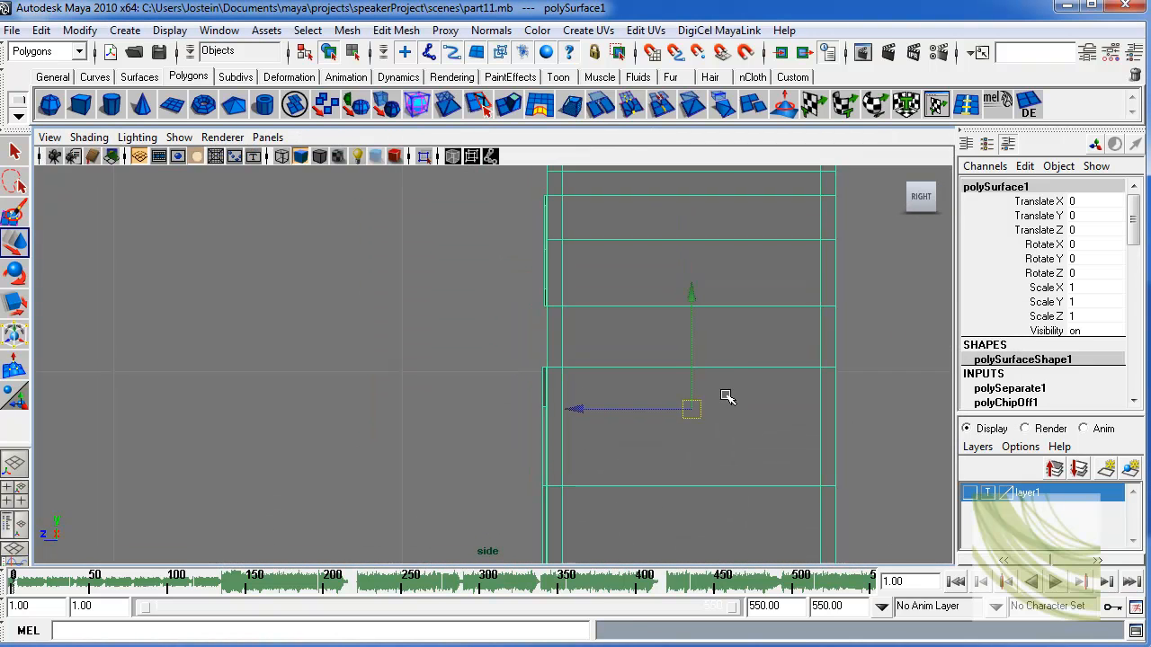
key(4)
Step: Switch the box to face selection and marquee-select the faces inside the small upper recess in the side view
alt+middle_drag(697, 301, 727, 409)
alt+right_drag(727, 409, 792, 454)
right_click(674, 386)
right_drag(674, 386, 681, 429)
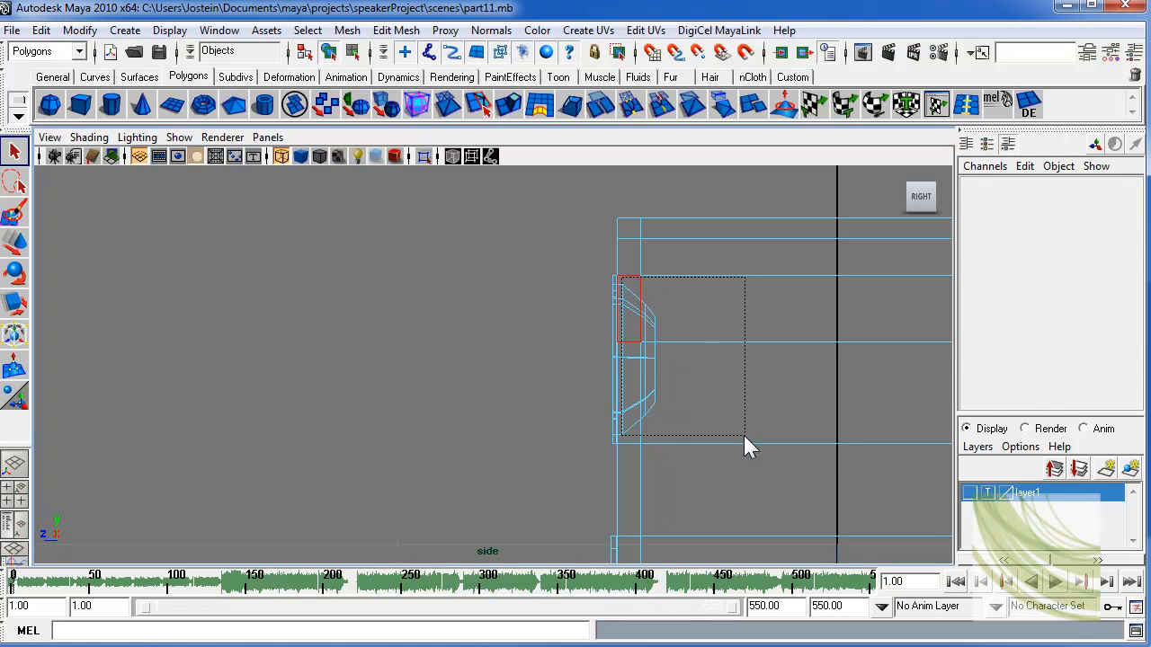
drag(743, 435, 745, 436)
Step: Show the shaded perspective view and deselect the stray faces along both side edges of the box
key(space)
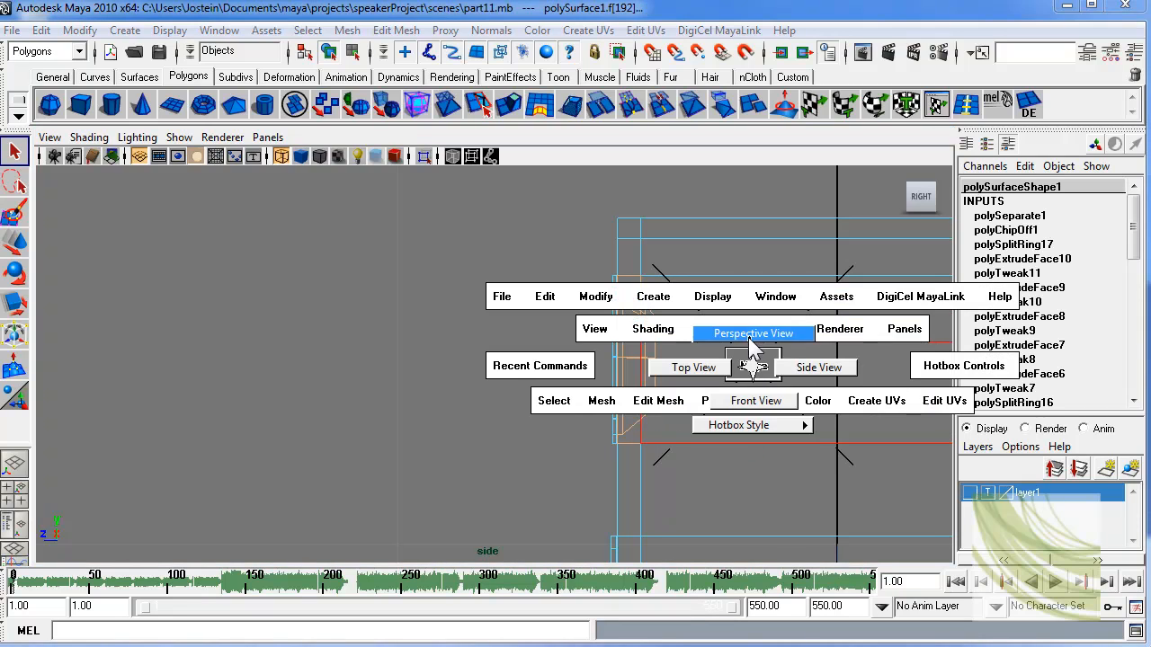
drag(748, 338, 748, 335)
alt+drag(693, 362, 675, 359)
key(5)
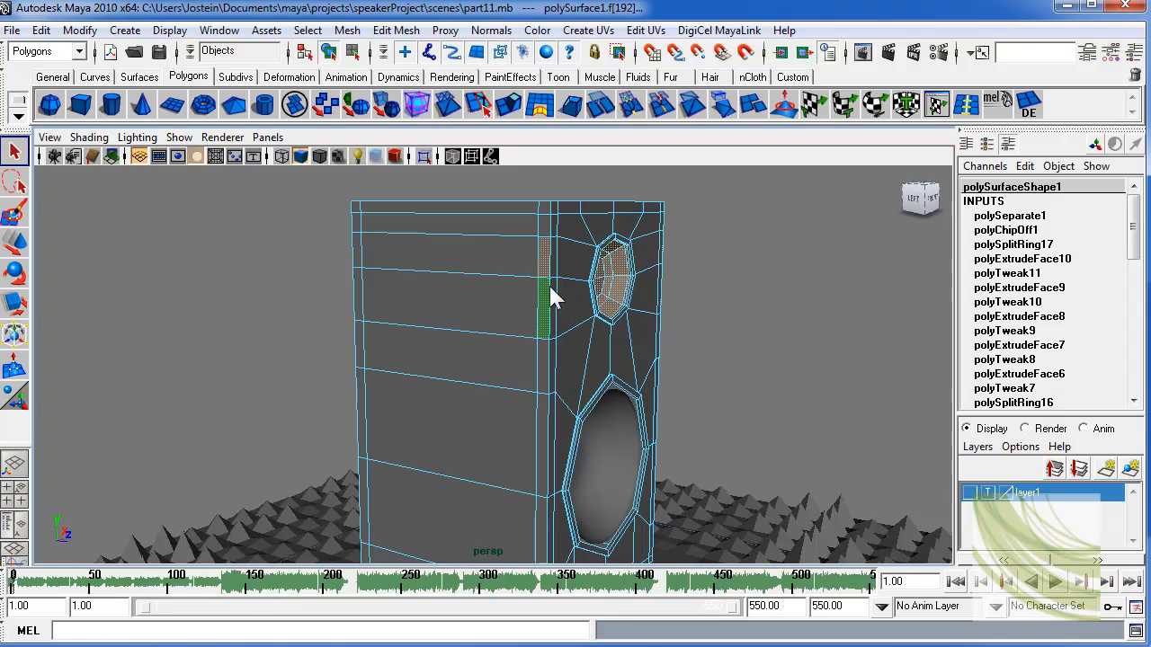
alt+drag(545, 257, 529, 277)
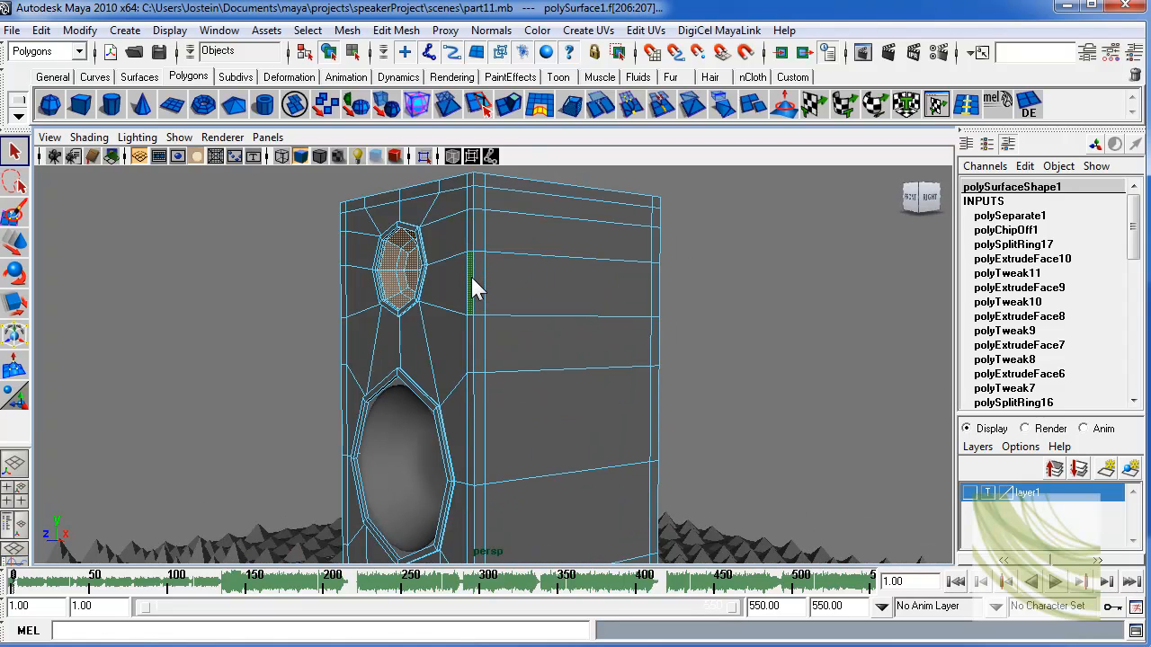
alt+drag(457, 297, 621, 324)
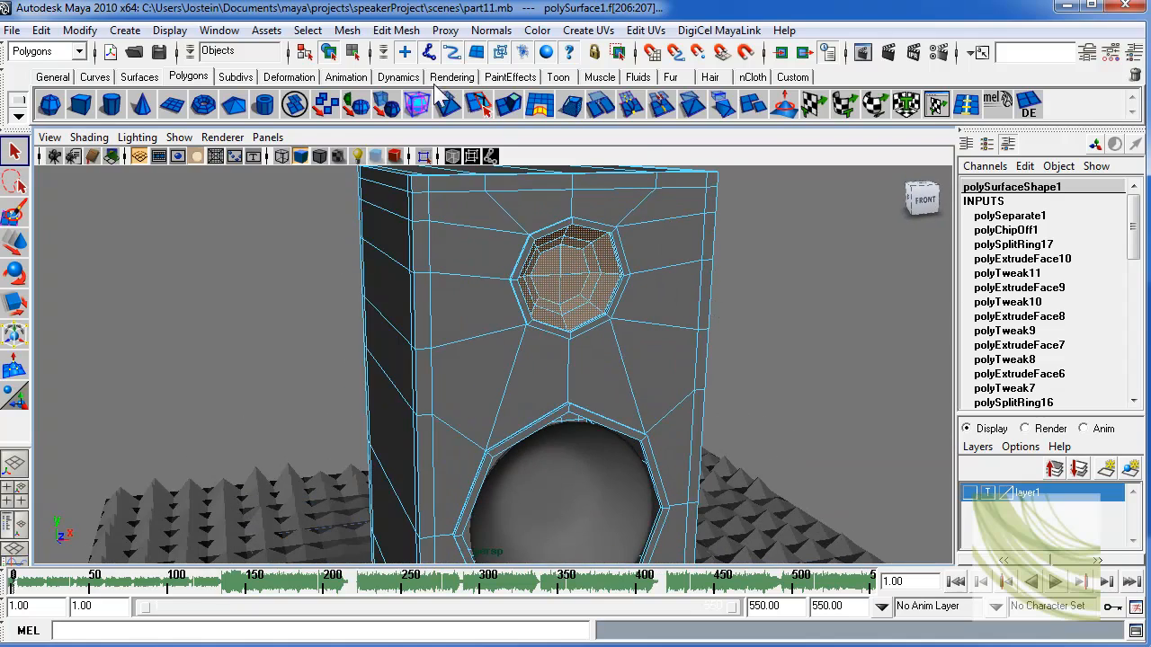
Step: Extract the small recess's selected faces as a separate mesh and return to object mode
click(347, 31)
click(378, 92)
alt+drag(650, 360, 645, 337)
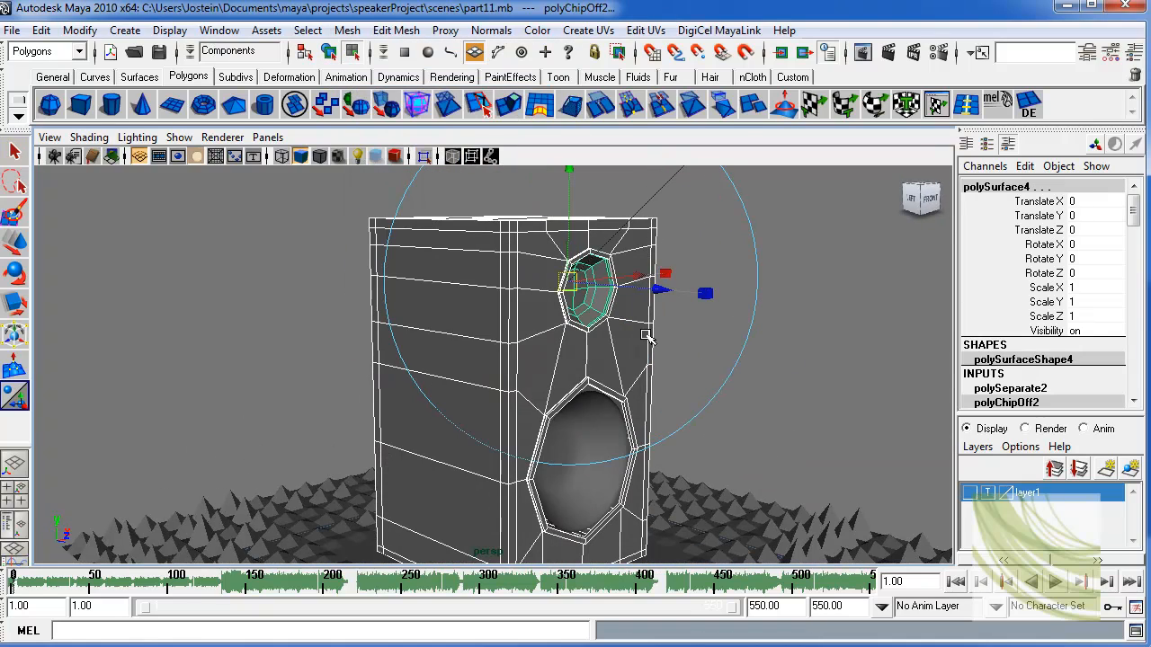
key(F8)
key(F8)
click(727, 351)
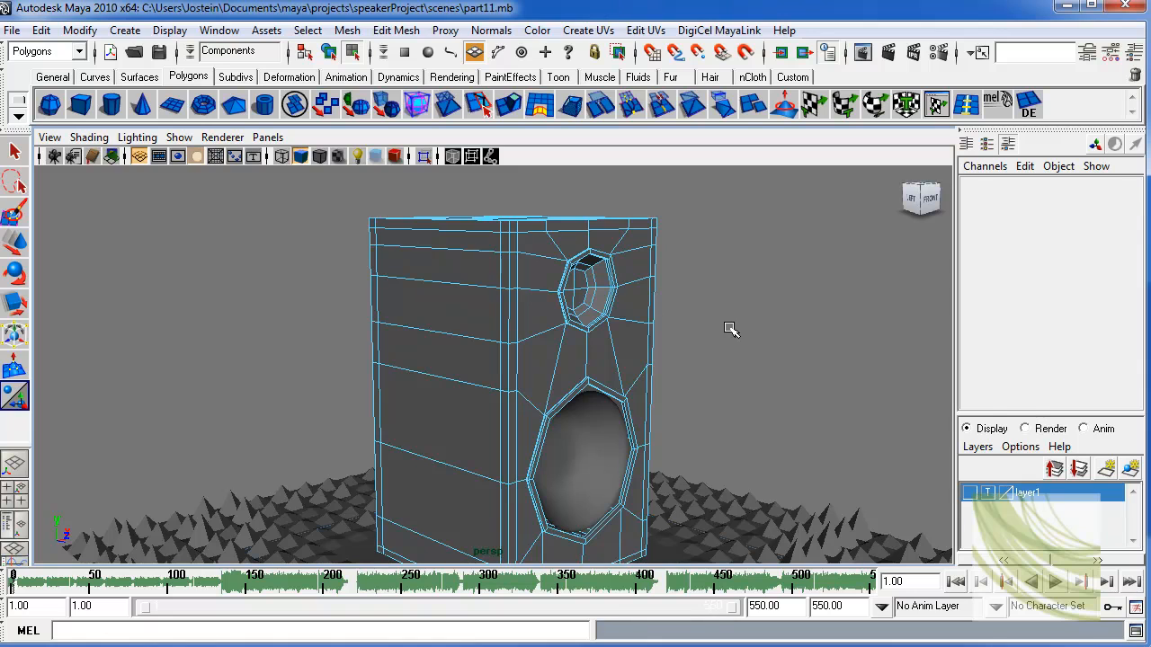
key(F8)
Step: Display the large cone, the small cone and the box in smooth preview and deselect everything
click(596, 282)
alt+right_drag(728, 348, 649, 340)
click(572, 340)
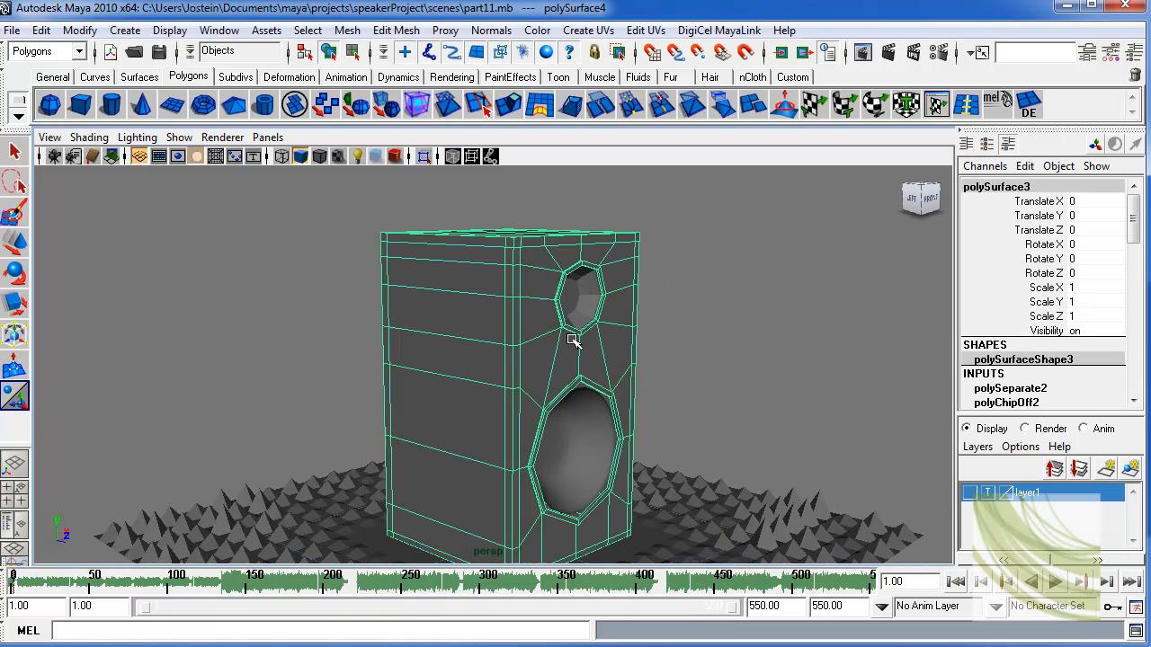
click(599, 439)
key(3)
click(585, 292)
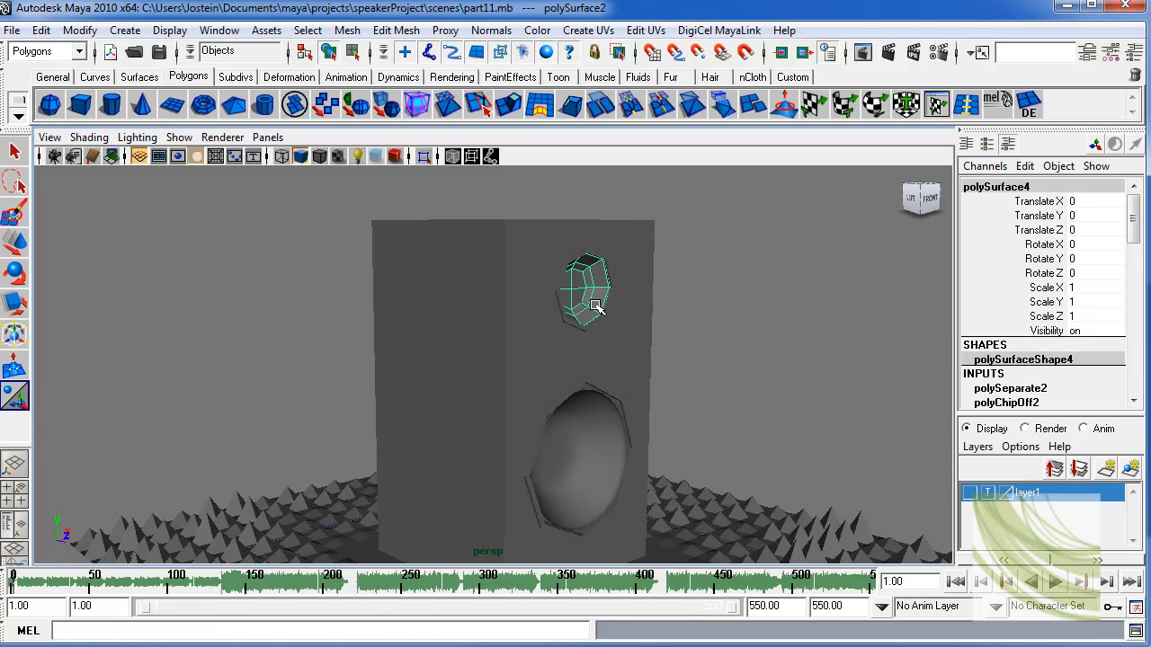
key(3)
click(617, 364)
key(3)
click(684, 369)
alt+middle_drag(621, 392, 659, 356)
alt+drag(684, 356, 646, 355)
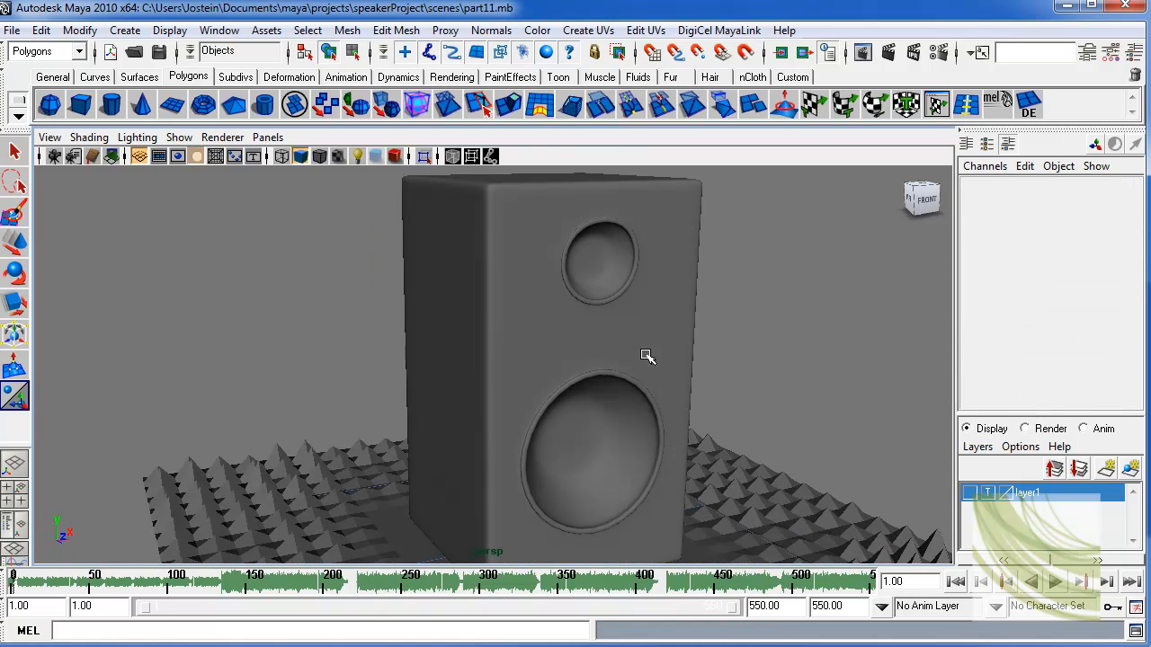
Step: Create a polygon sphere at the origin and scale it uniformly to 0.385
alt+right_drag(802, 417, 635, 366)
click(51, 104)
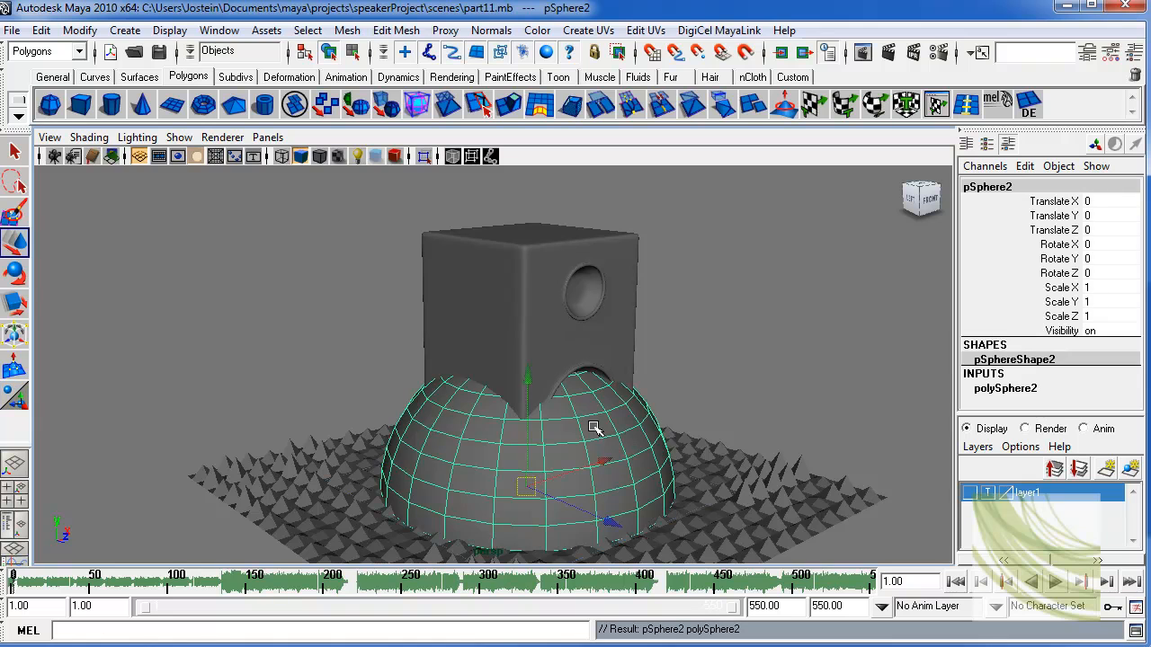
key(r)
drag(524, 492, 373, 513)
Step: Move the sphere along Z to 1.265, out in front of the speaker
key(w)
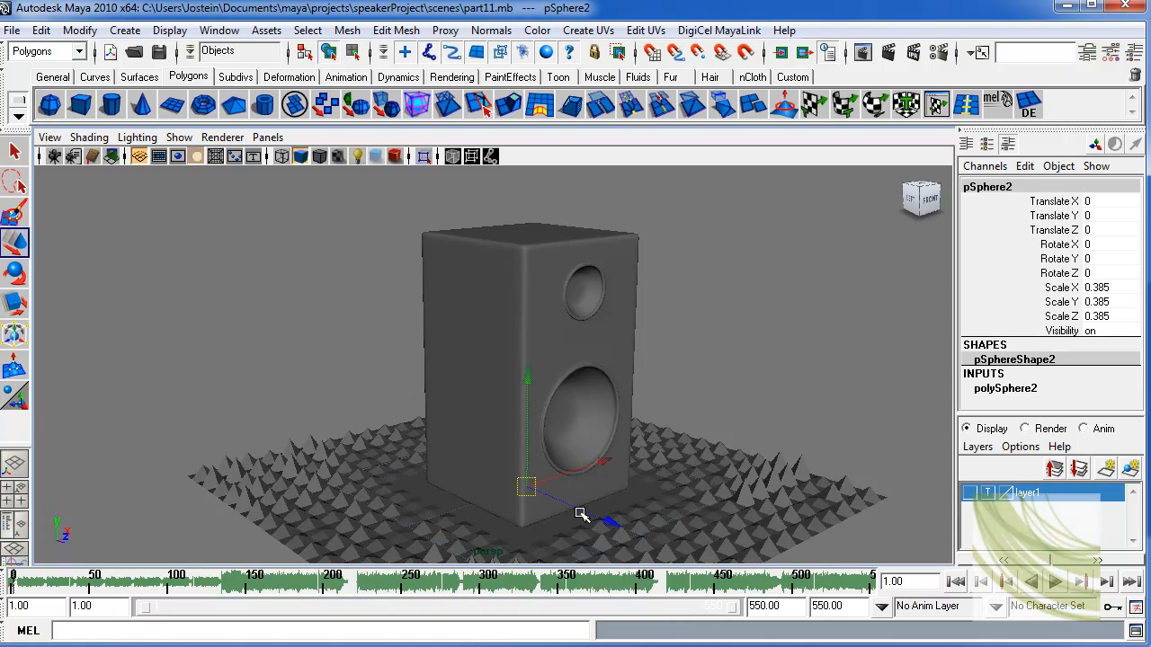
drag(623, 528, 768, 597)
alt+middle_drag(731, 464, 704, 360)
alt+right_drag(704, 360, 757, 396)
alt+drag(757, 396, 783, 429)
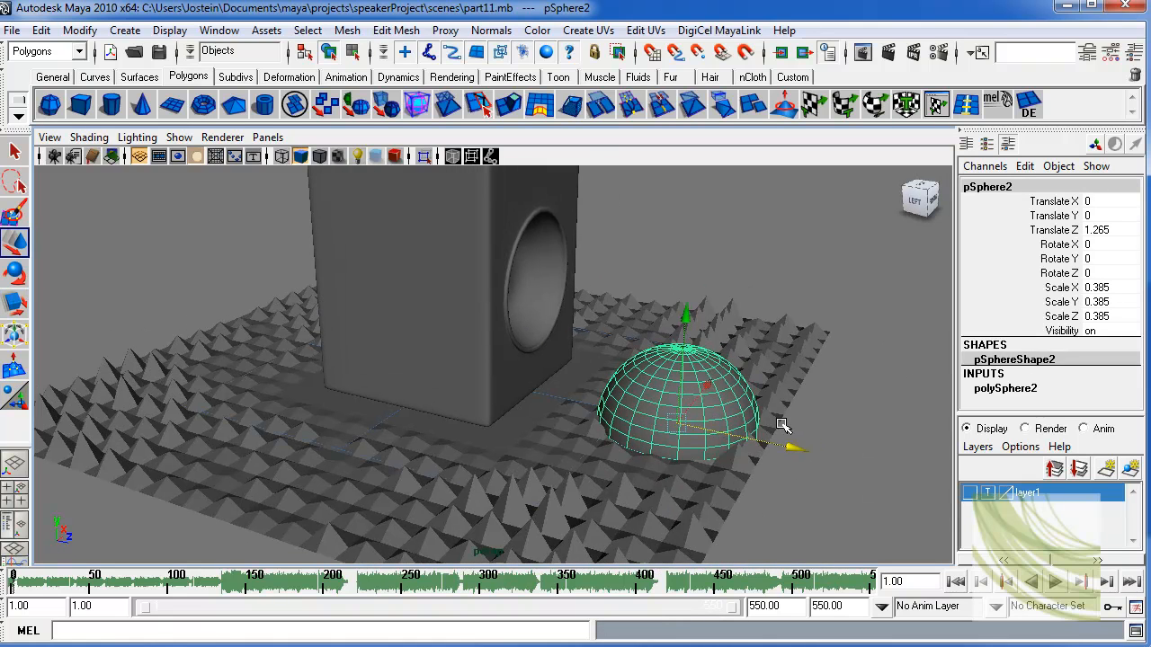
Step: Rotate the sphere about X and set its Rotate X to 90
key(e)
drag(807, 334, 1099, 329)
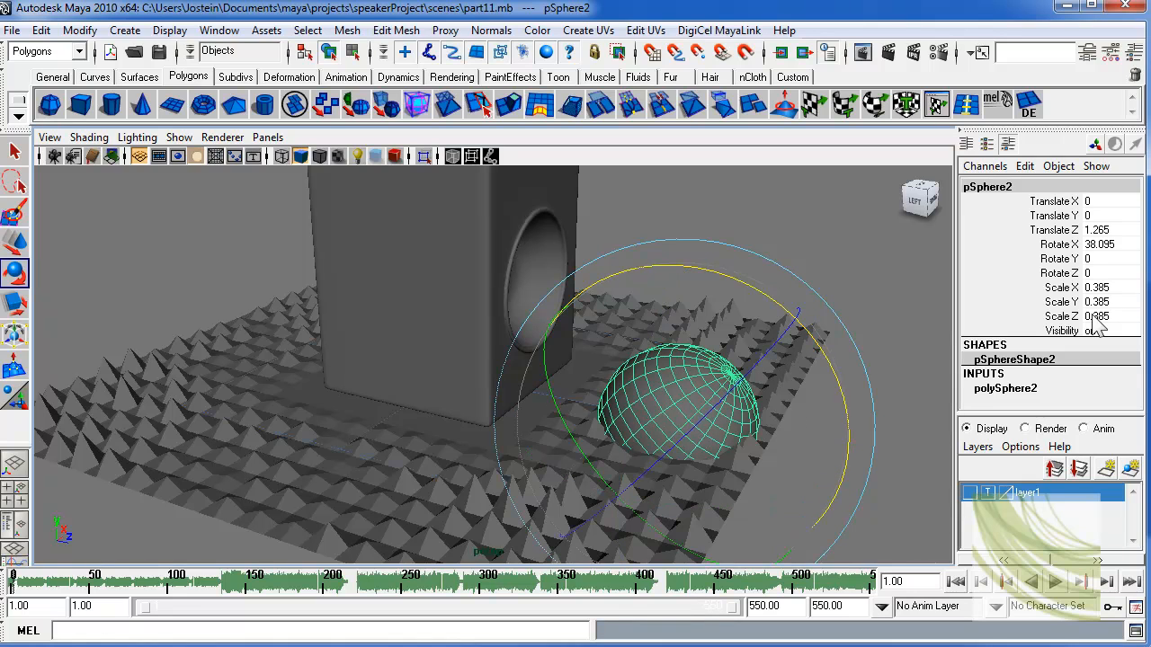
click(1113, 244)
text(90)
key(Return)
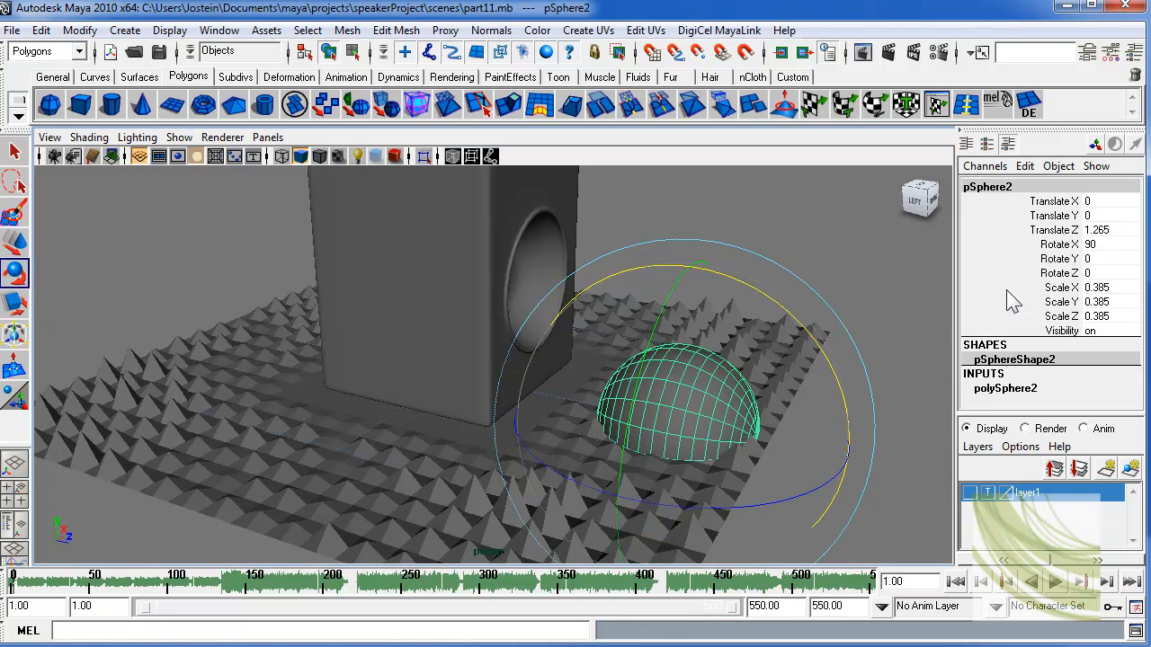
Step: Raise the sphere above the spiky plane to a Translate Y of 0.554
alt+drag(627, 407, 684, 389)
key(w)
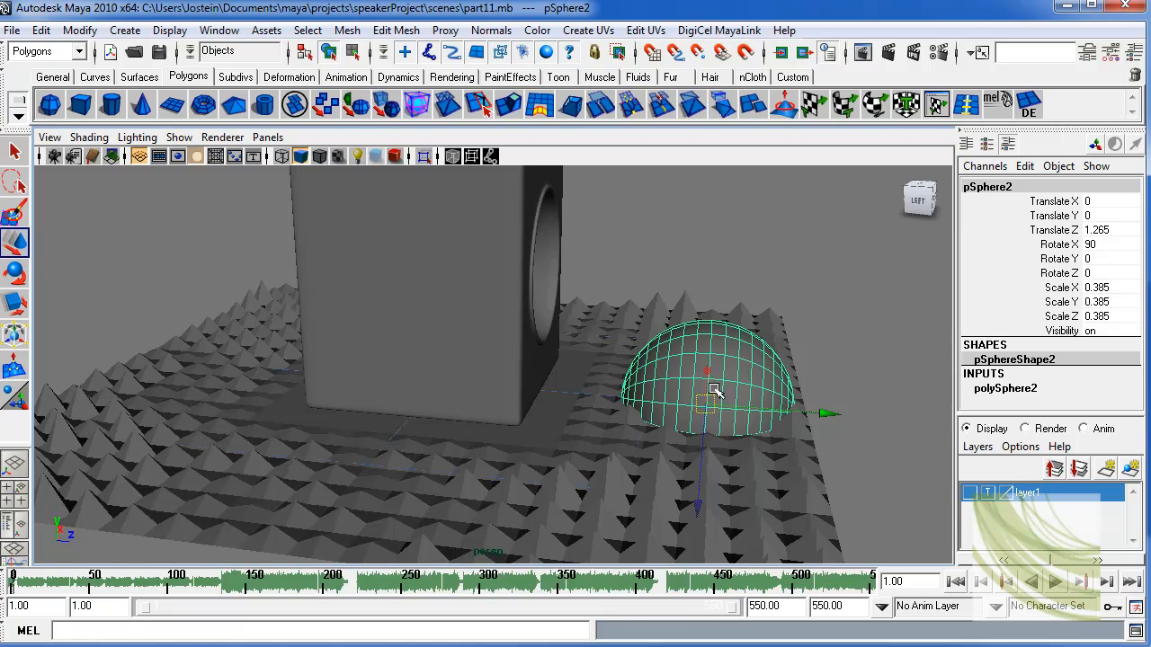
drag(704, 477, 681, 378)
Step: Centre the sphere on the large cone in the wireframe front view, at Translate X 0.002 and Translate Y 0.611
key(space)
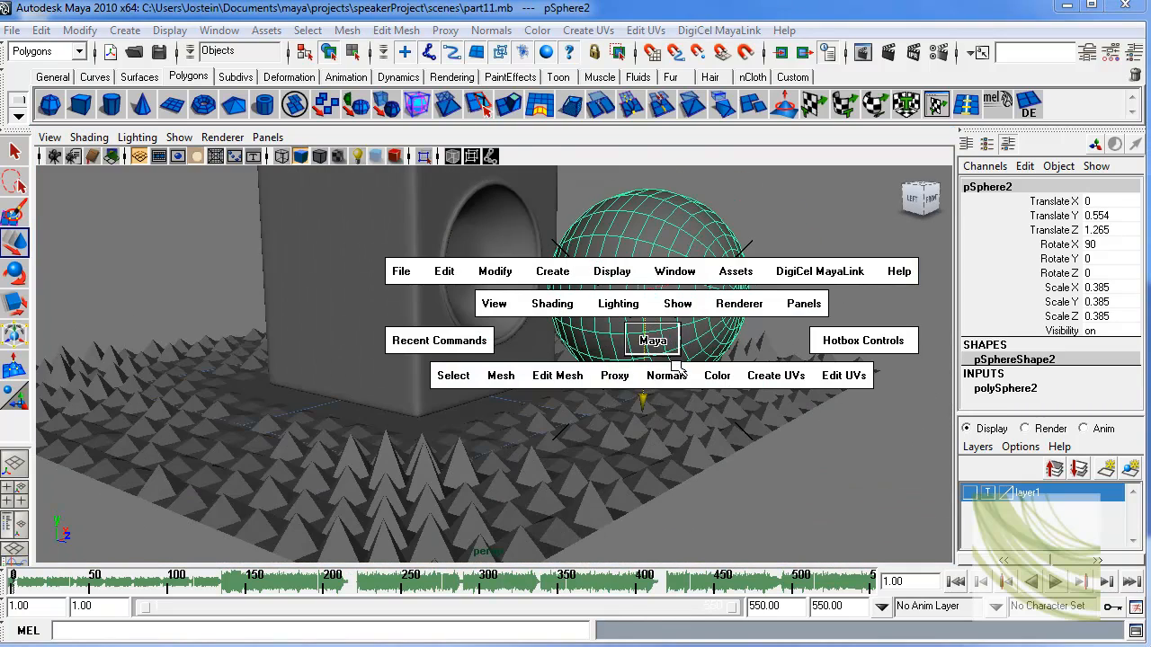
key(f)
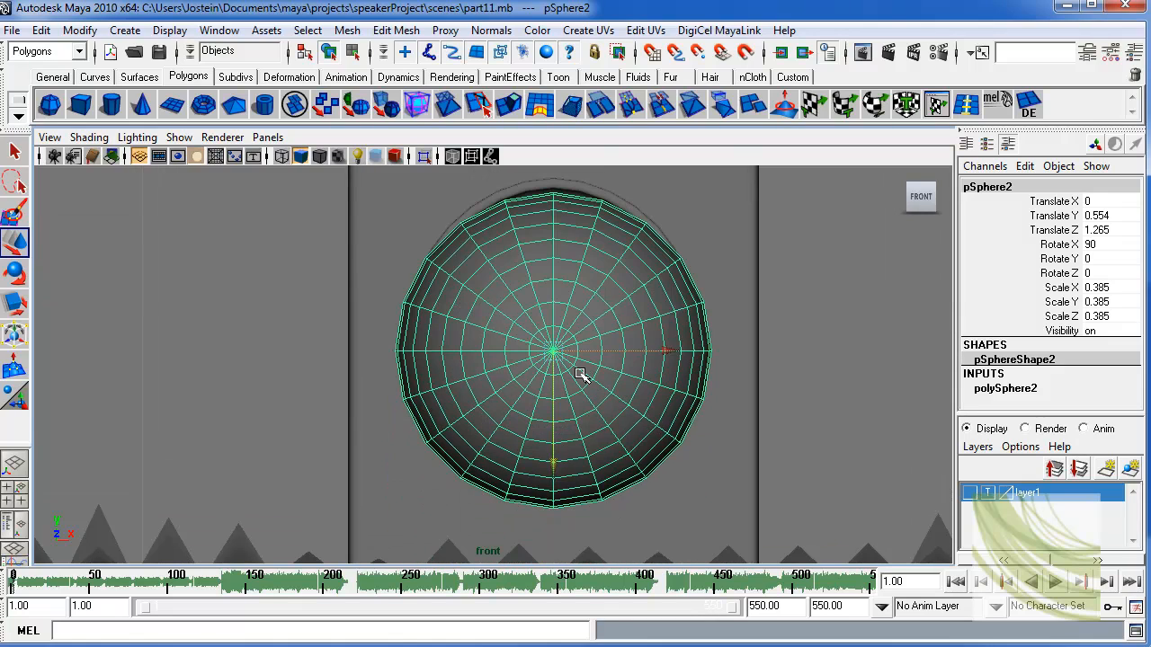
key(4)
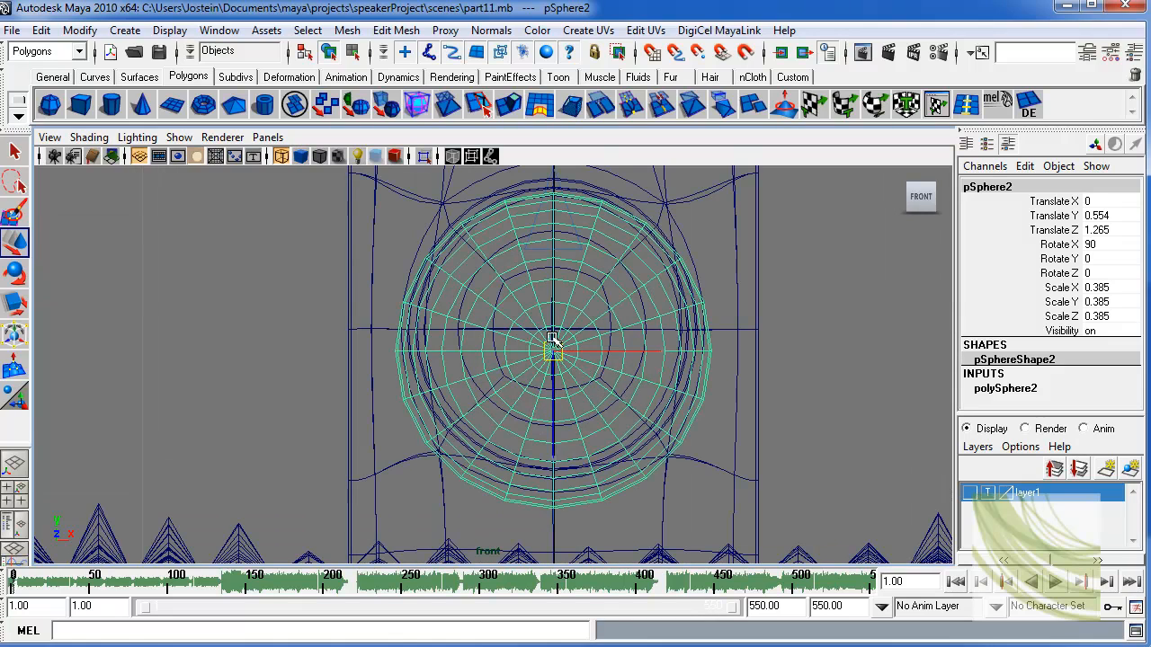
drag(552, 338, 553, 328)
scroll(565, 358, up, 1)
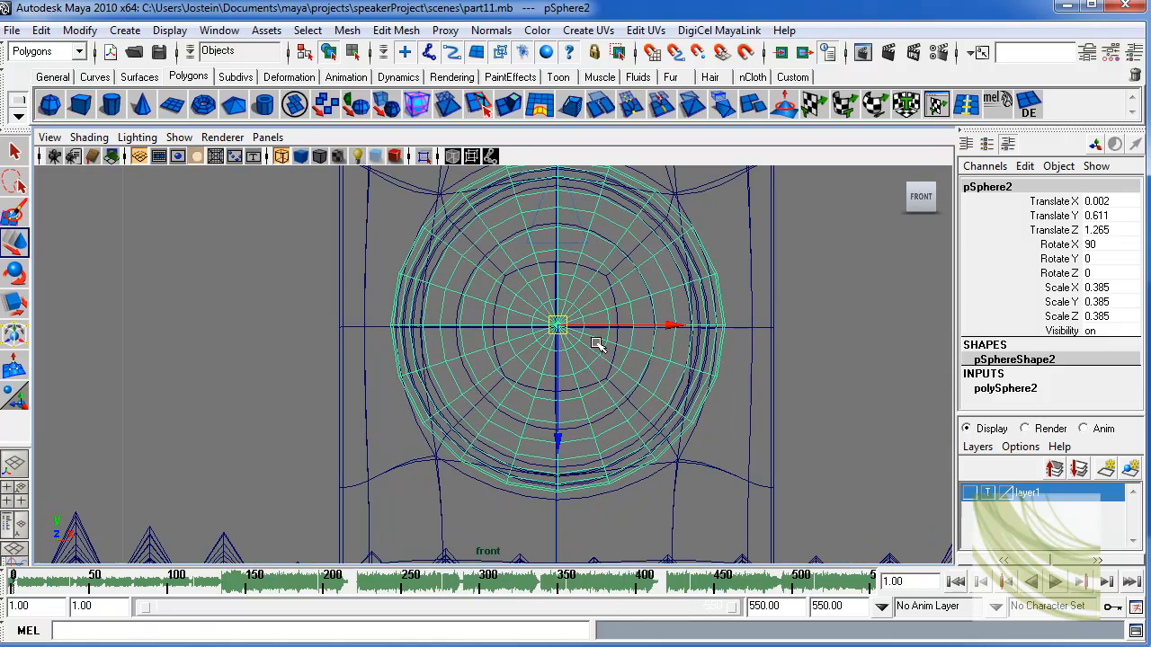
Step: Show the sphere beside the speaker in the side view and reselect it in object mode
key(space)
click(741, 339)
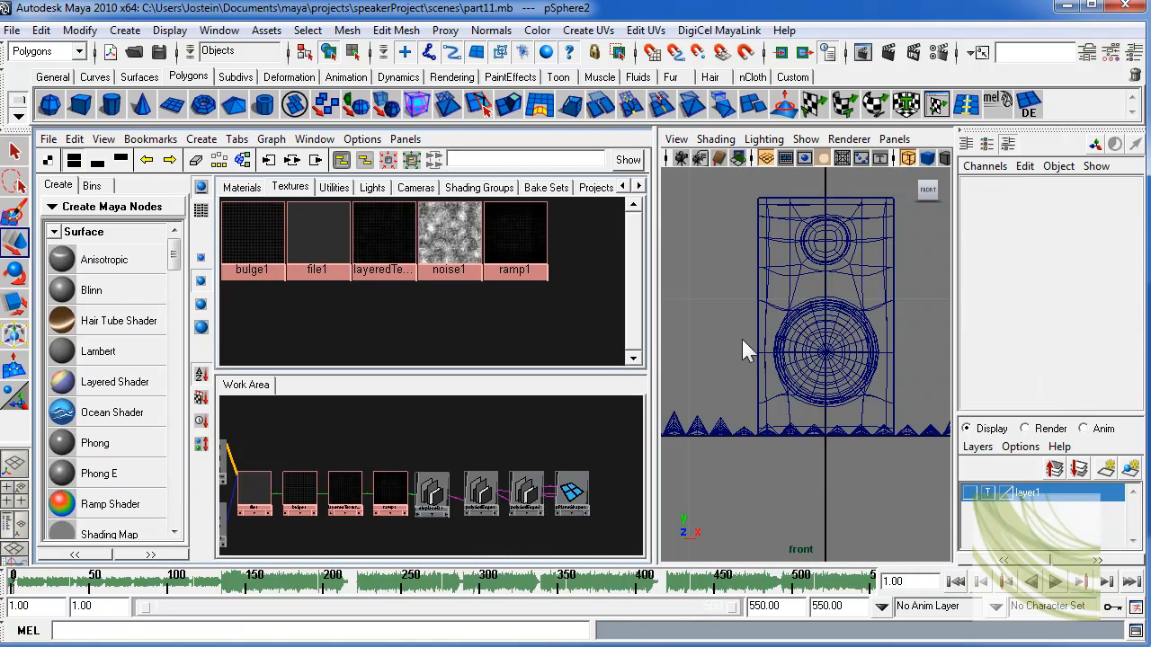
key(space)
drag(711, 352, 774, 351)
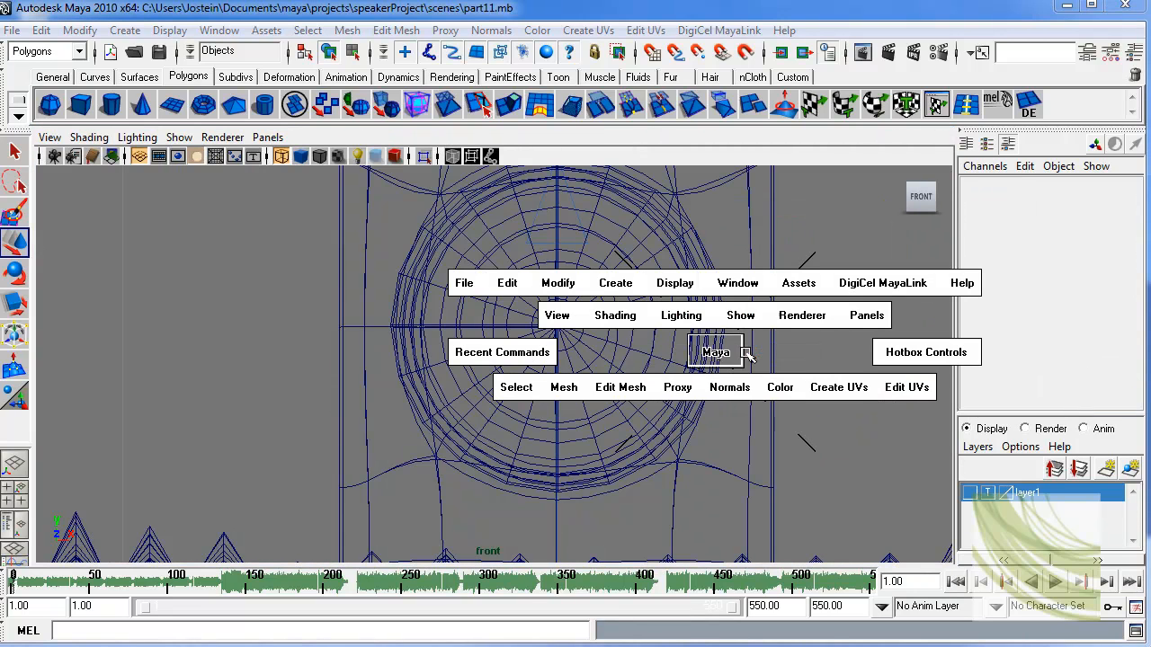
alt+right_drag(729, 347, 447, 407)
alt+middle_drag(448, 406, 514, 345)
alt+right_drag(513, 345, 573, 391)
click(563, 396)
alt+middle_drag(574, 393, 558, 325)
right_drag(558, 325, 574, 376)
key(F8)
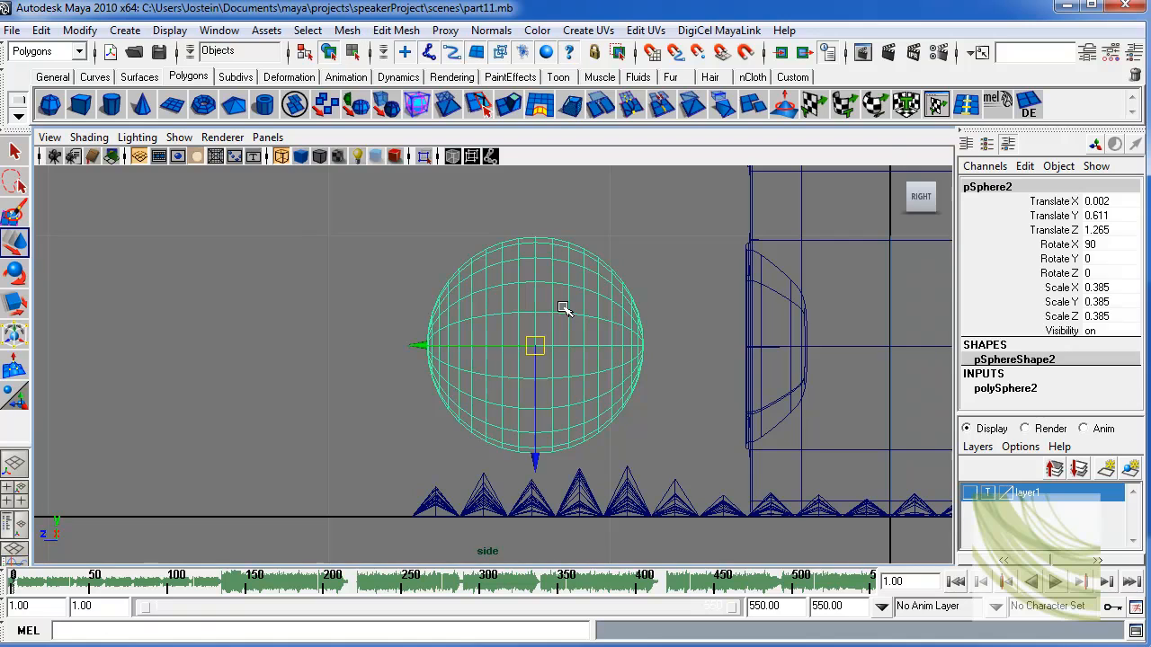
Step: Set the sphere's axis and height subdivisions to 10
click(1021, 395)
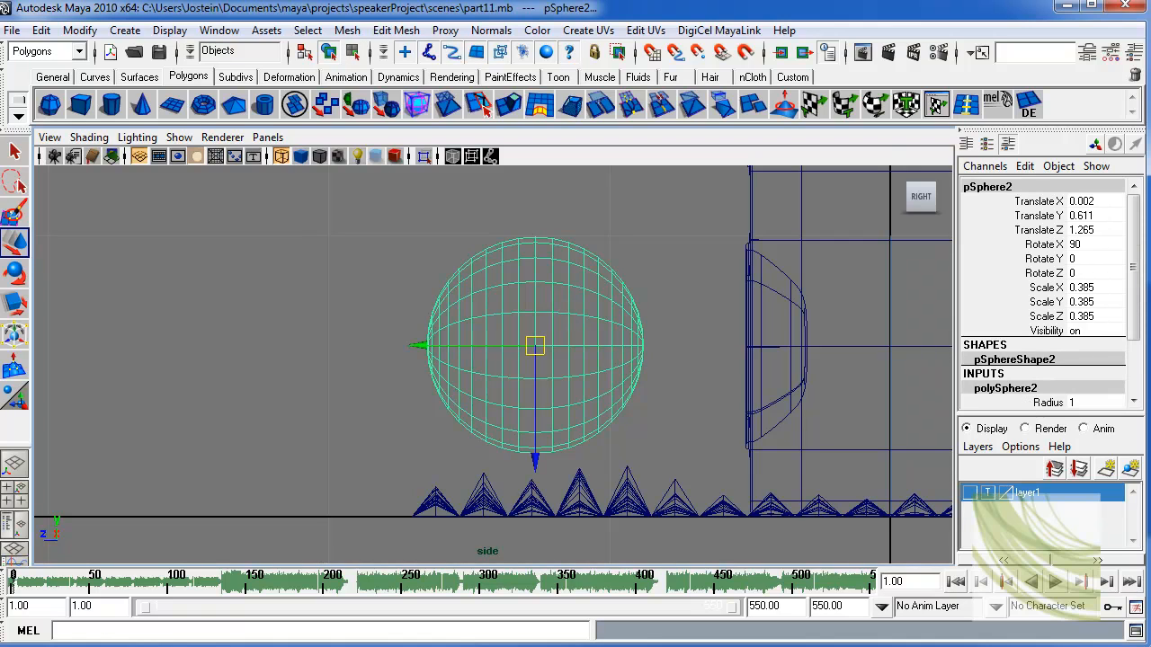
drag(1128, 307, 1097, 355)
text(10)
key(Return)
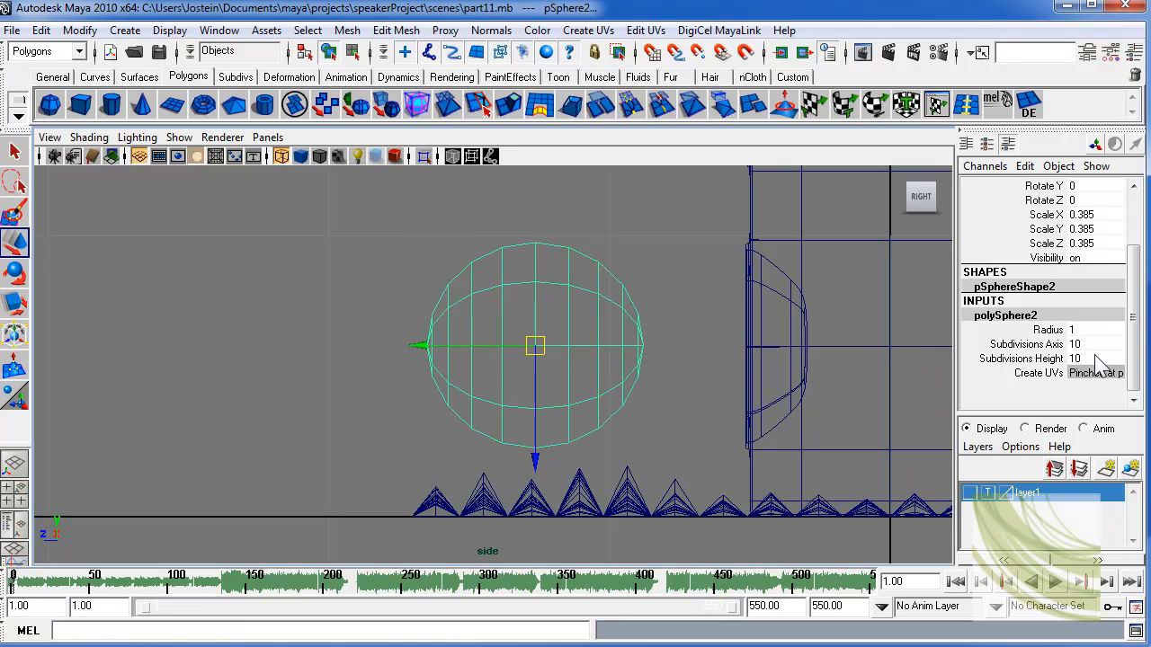
Step: Delete the sphere's faces on the side facing the speaker, leaving a dome, and return to object mode
scroll(511, 308, up, 1)
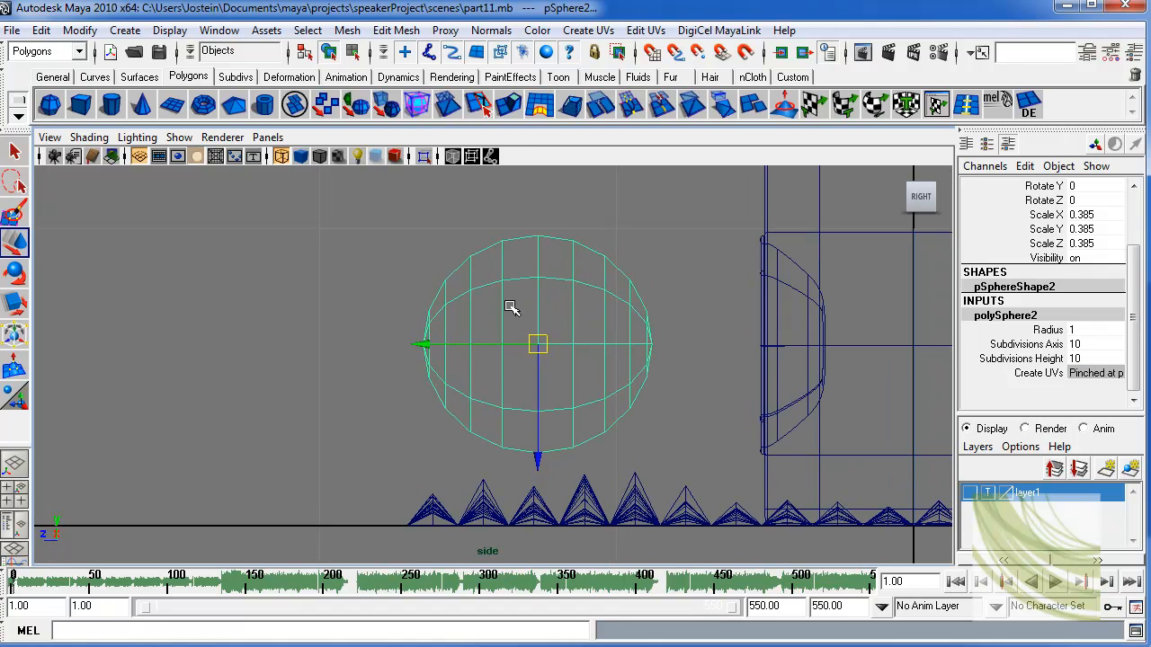
scroll(603, 316, up, 1)
key(q)
right_drag(572, 303, 561, 199)
drag(685, 444, 692, 447)
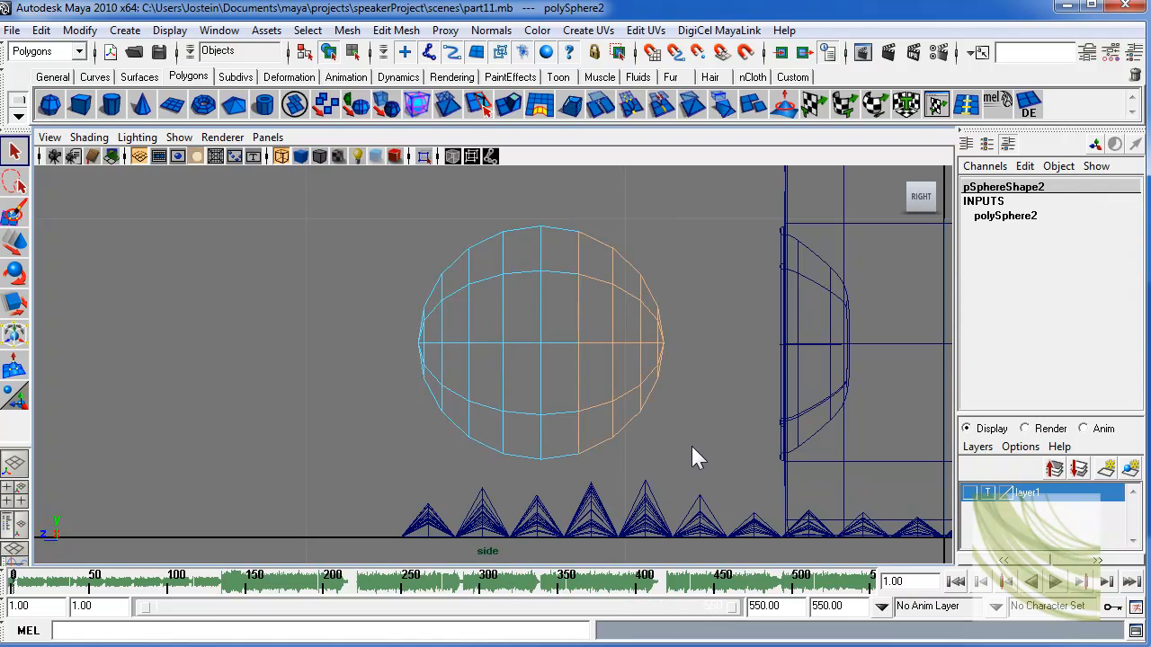
key(Delete)
key(F8)
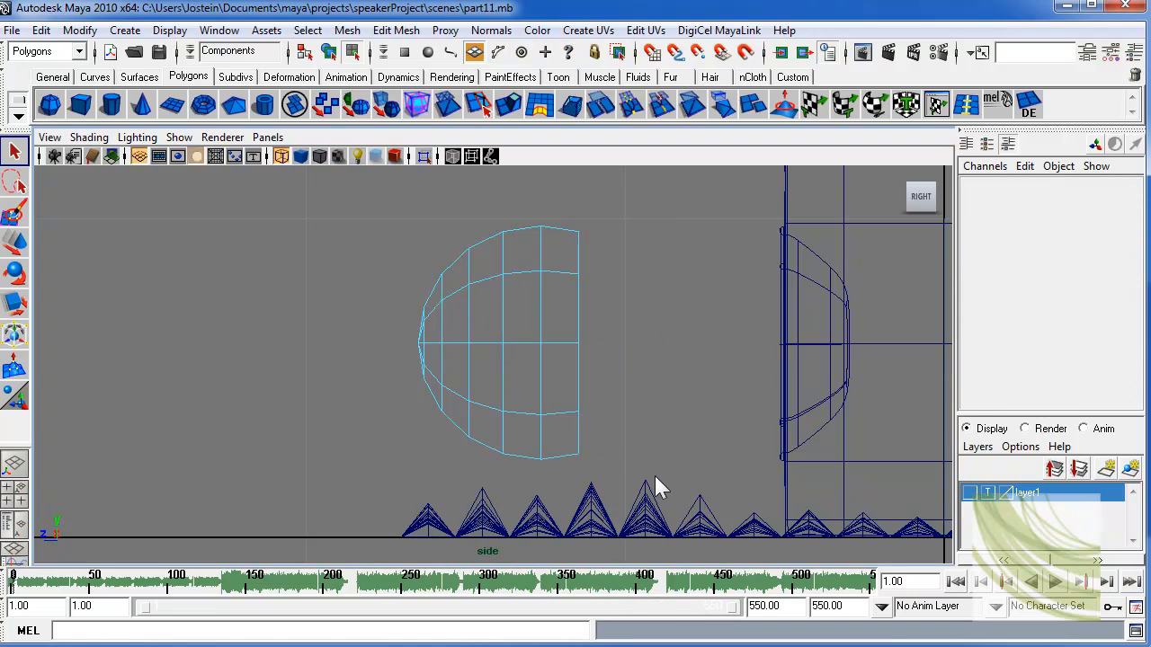
Step: Scale the dome to 0.14 in X and Z and 0.056 in Y, and move it into the large cone at Translate Z 0.327
key(w)
scroll(586, 382, up, 2)
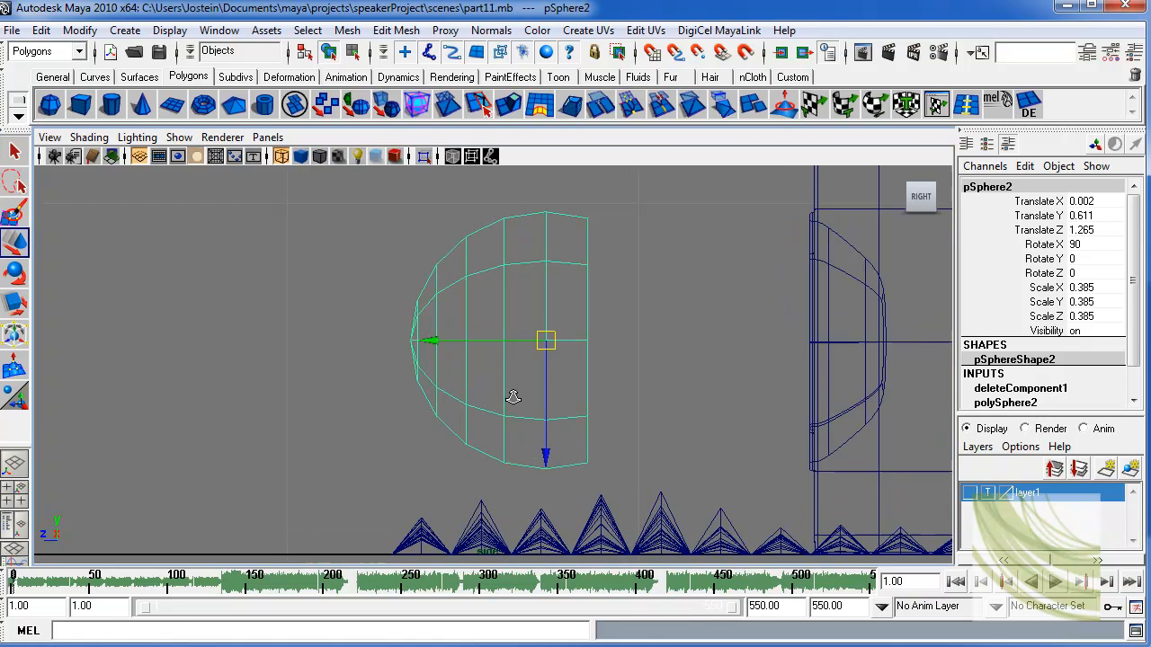
key(e)
key(r)
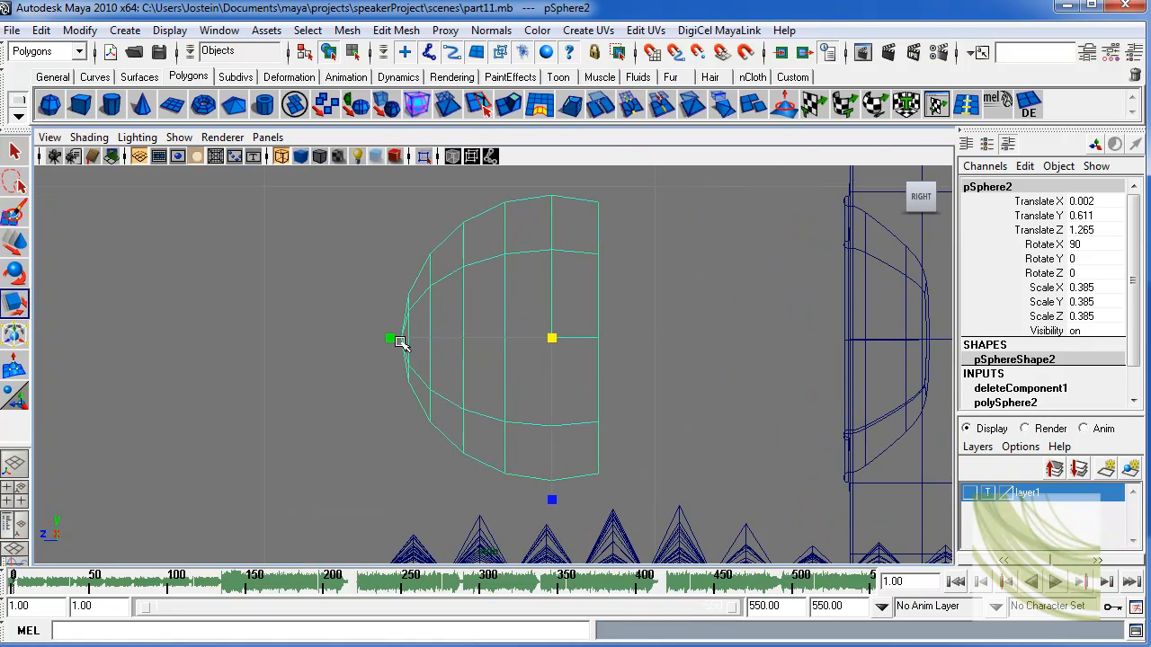
drag(401, 339, 419, 377)
key(w)
drag(492, 339, 825, 326)
key(space)
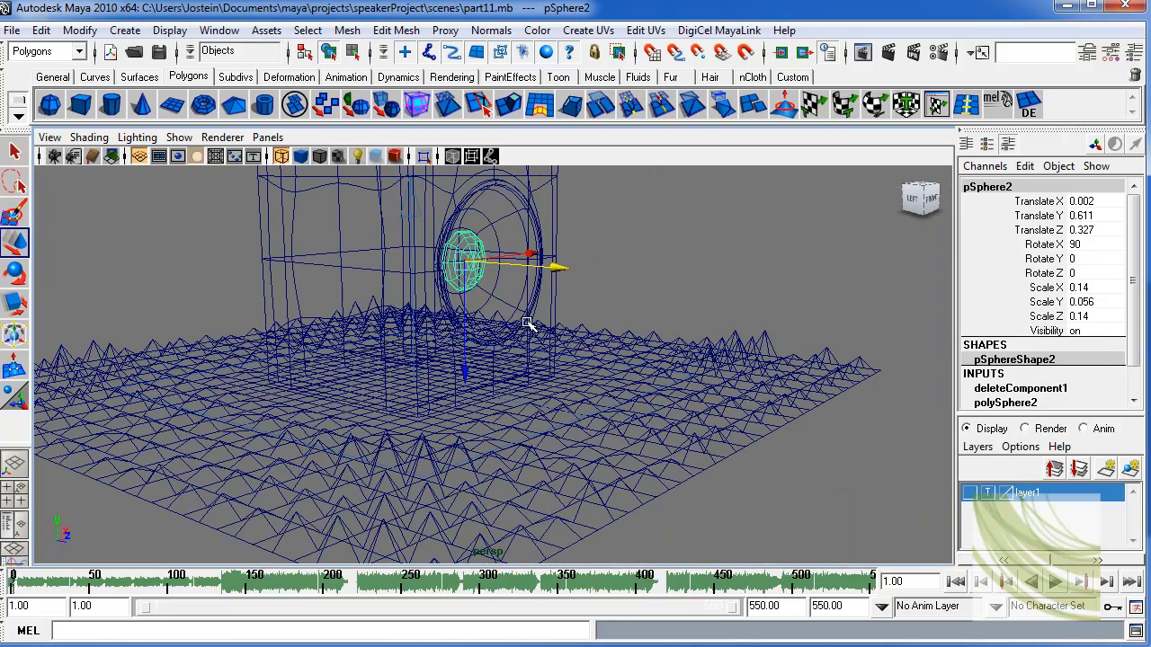
Step: Show the perspective view shaded, turn on smooth mesh preview for the dome, and inspect its fit in the large cone
alt+middle_drag(529, 326, 537, 378)
key(5)
alt+drag(658, 336, 567, 338)
alt+right_drag(567, 338, 632, 338)
alt+middle_drag(632, 338, 641, 403)
mouse_move(523, 414)
alt+mouse_down()
mouse_move(550, 414)
mouse_move(519, 404)
alt+mouse_up()
key(3)
alt+drag(460, 369, 512, 369)
click(741, 314)
alt+drag(741, 314, 477, 395)
Step: Duplicate the dome and move the copy in front of the small cone, at Translate Y 1.451 and Translate Z 0.551
click(476, 311)
key(ctrl+d)
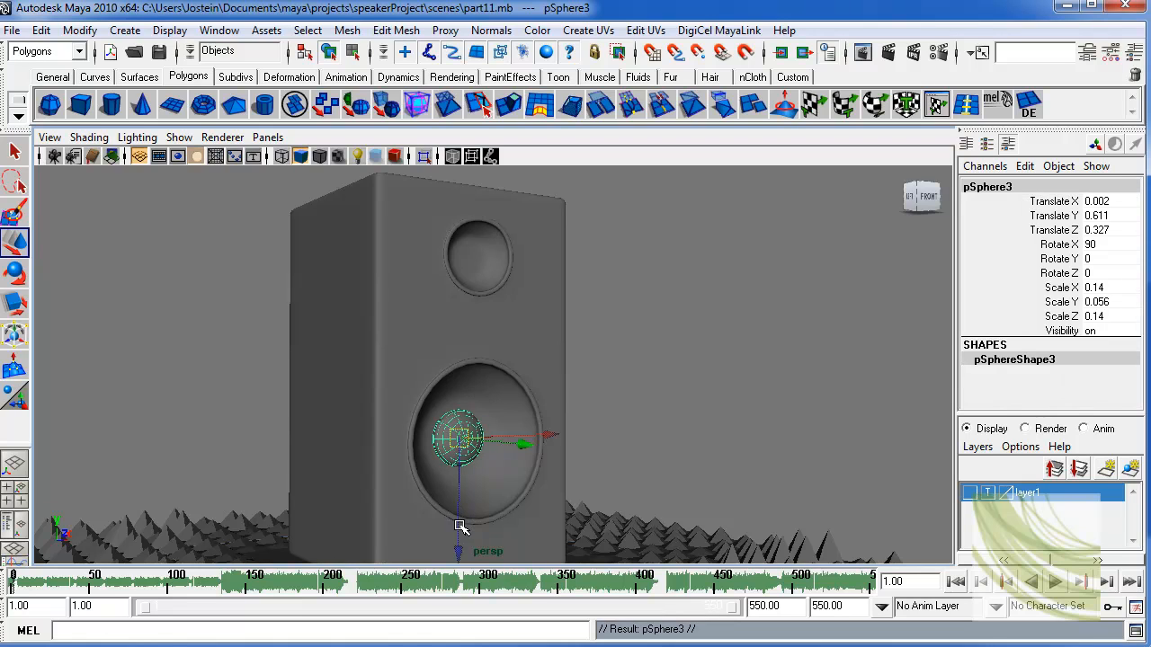
drag(460, 527, 458, 440)
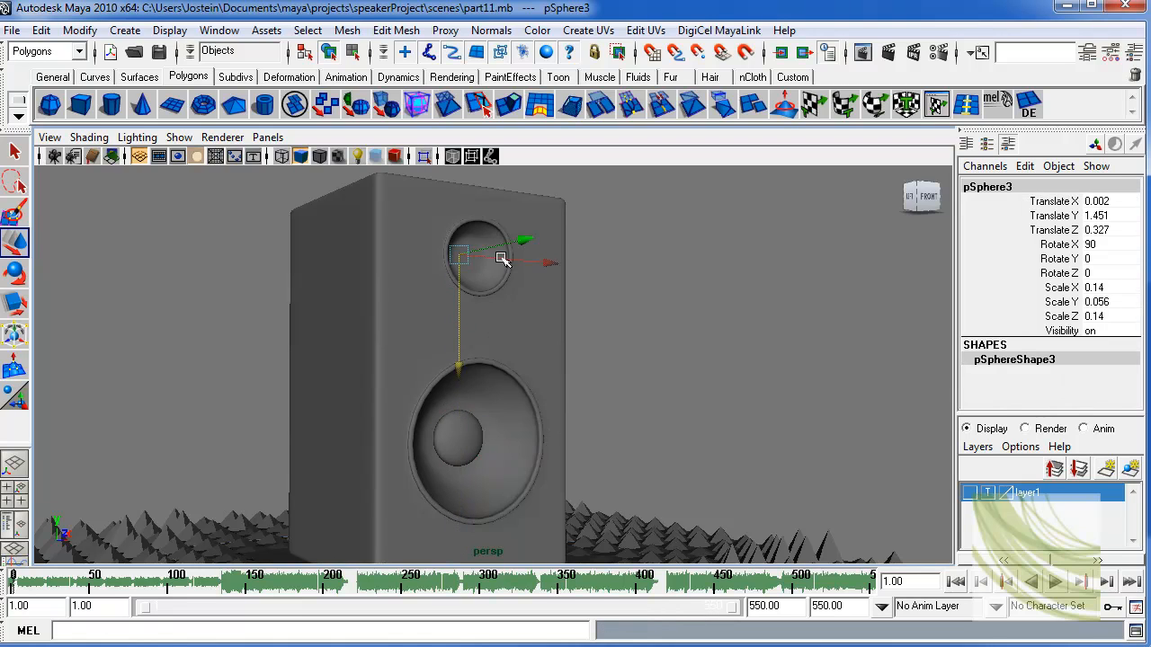
drag(523, 238, 660, 300)
Step: Align the copied dome with the small cone in the wireframe front view, at Translate X -0.006 and Translate Y 1.425
key(space)
key(space)
key(f)
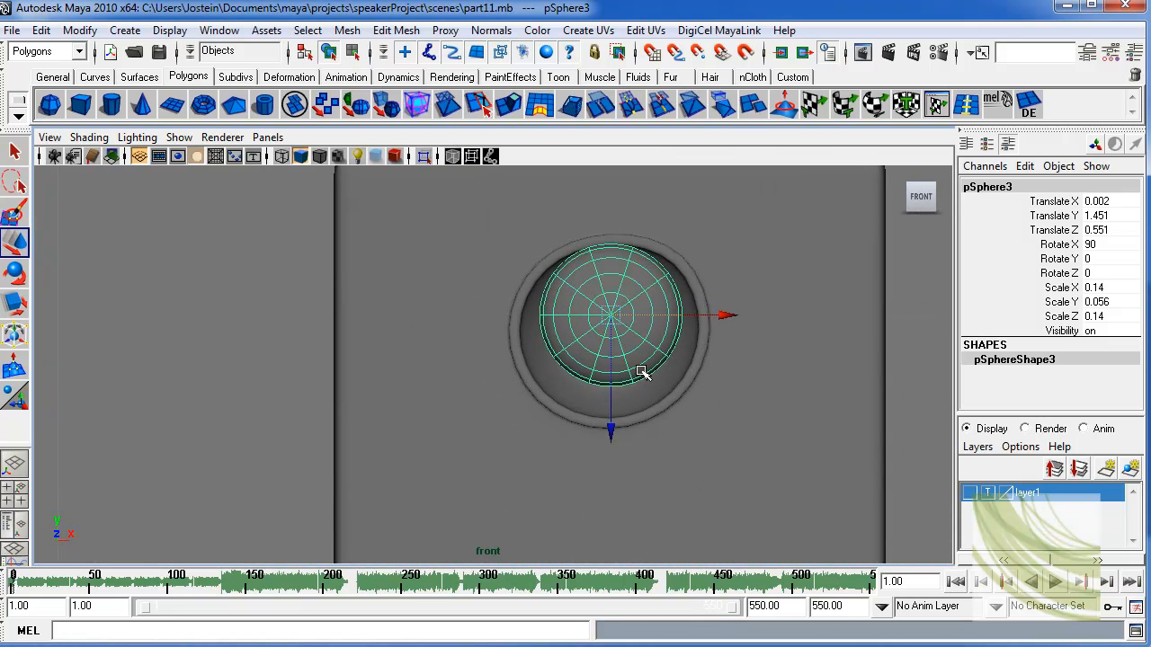
key(4)
scroll(609, 360, up, 2)
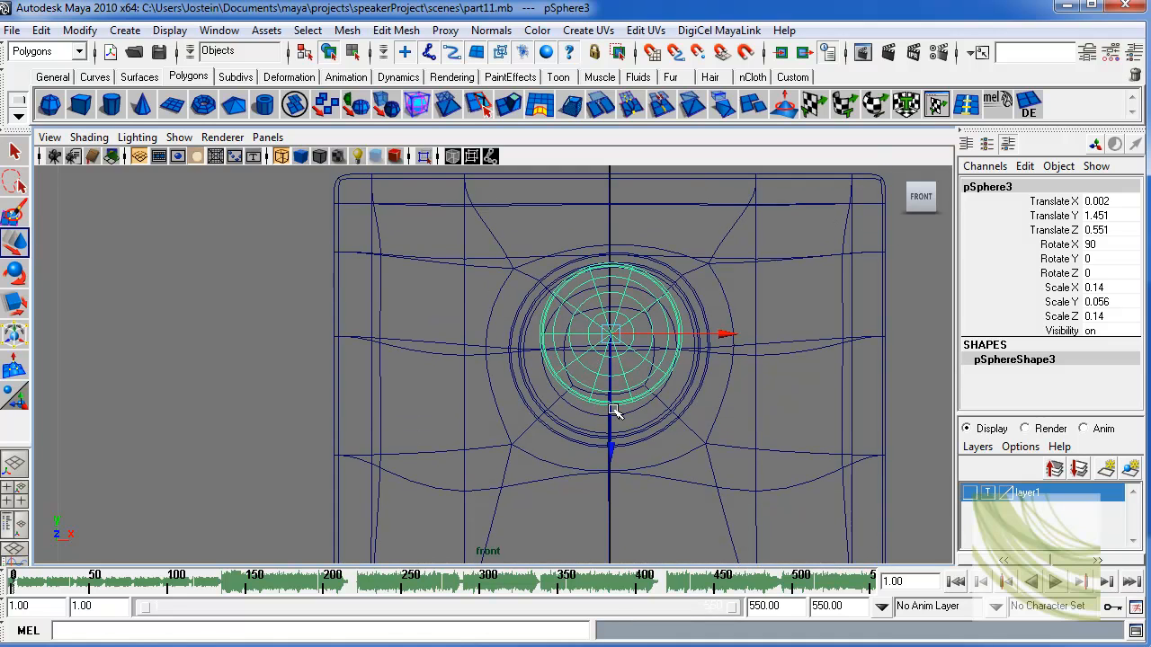
drag(614, 411, 611, 426)
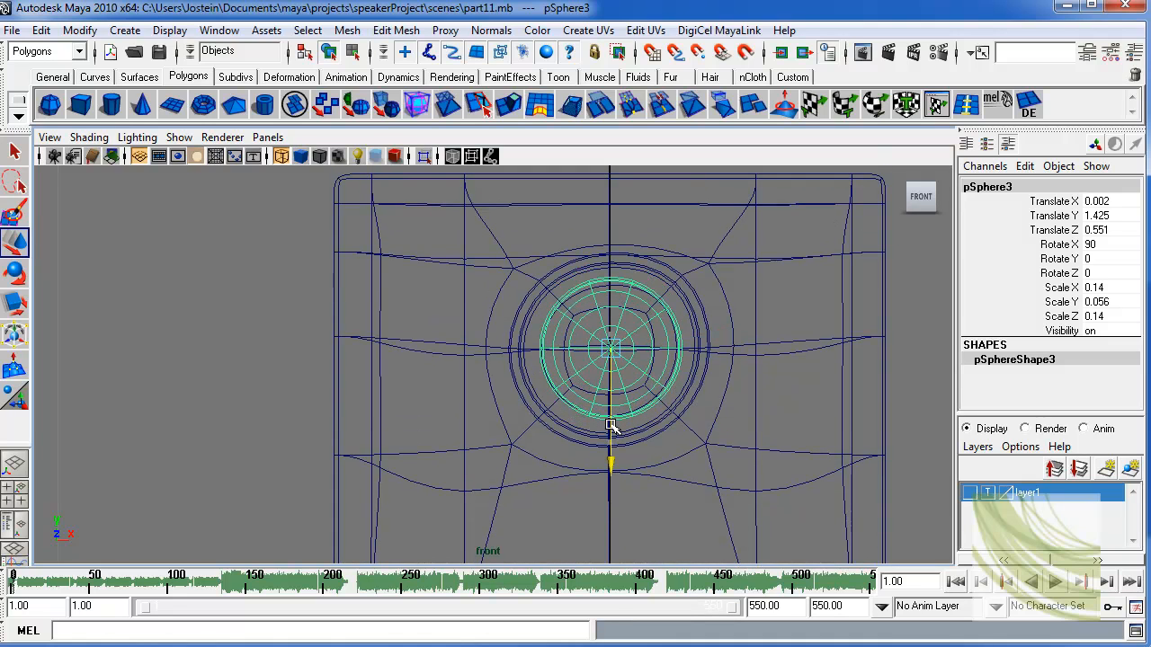
drag(694, 358, 692, 352)
Step: Scale the copied dome to 0.07 in X and Z and 0.028 in Y, and centre it at Translate X 0.001
key(r)
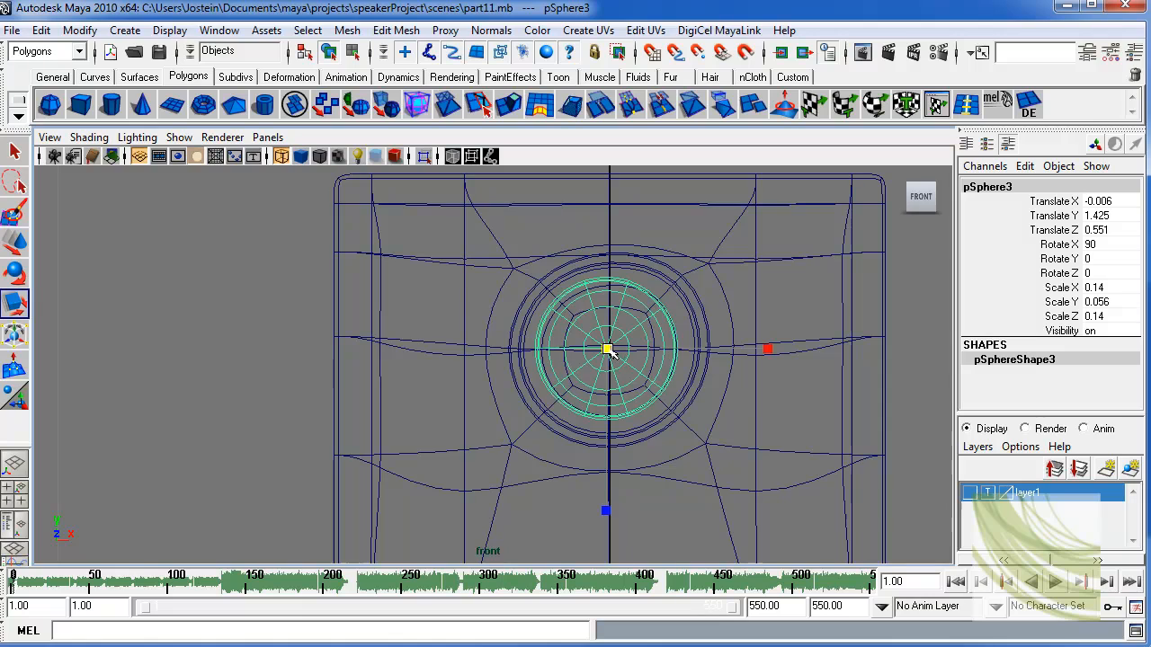
drag(608, 349, 555, 360)
key(w)
drag(675, 349, 663, 318)
key(space)
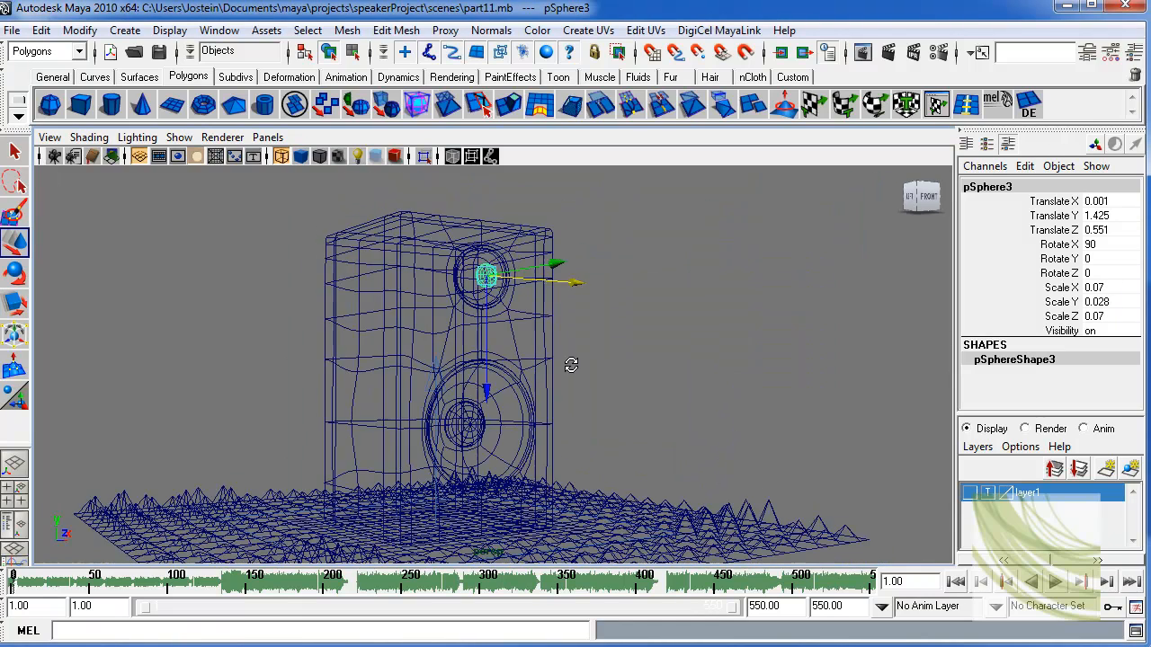
Step: Push the small dome back into the small cone in the shaded perspective view, deselect it and review the speaker
key(5)
alt+right_drag(398, 365, 588, 330)
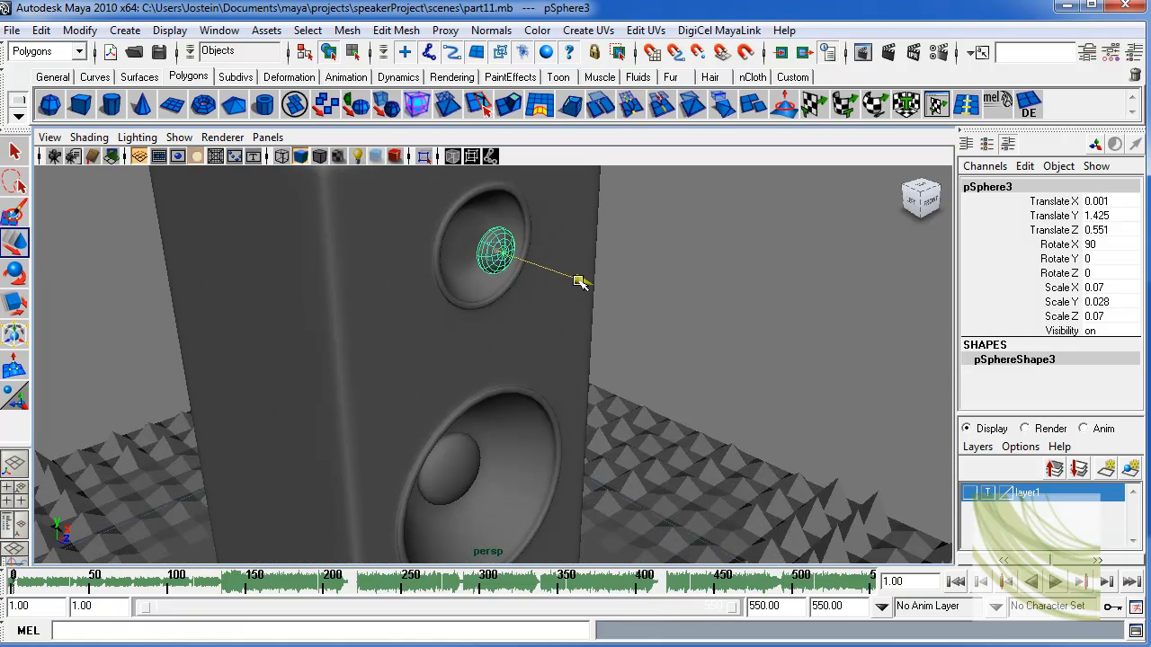
drag(580, 283, 536, 278)
click(801, 300)
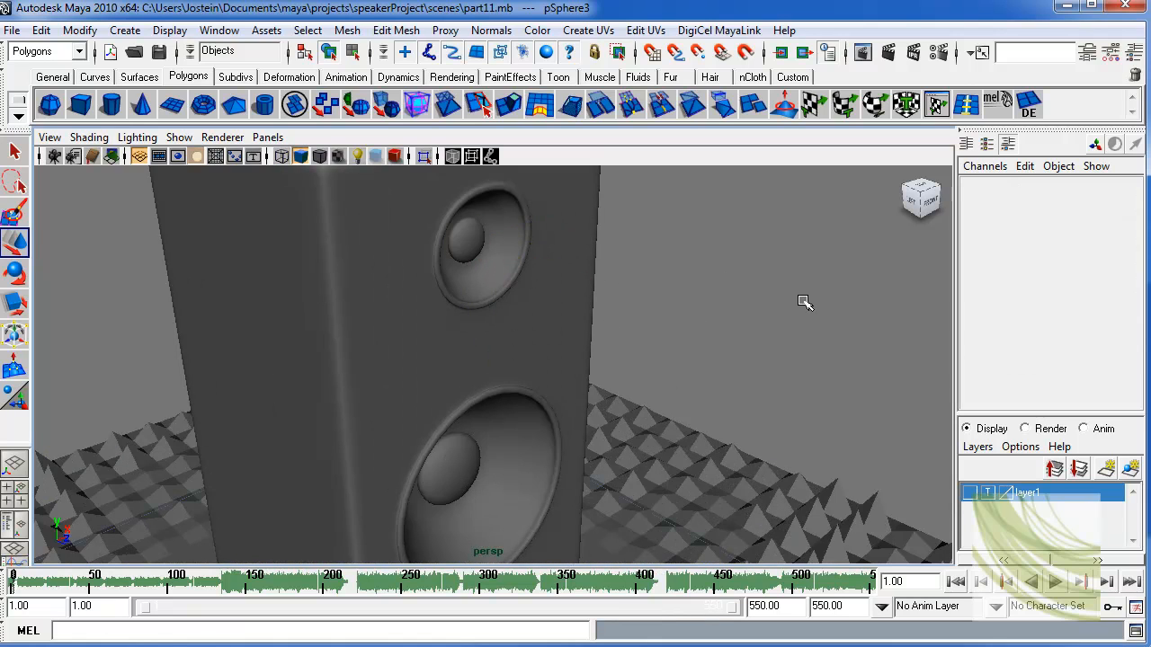
scroll(614, 352, down, 4)
alt+drag(588, 332, 487, 303)
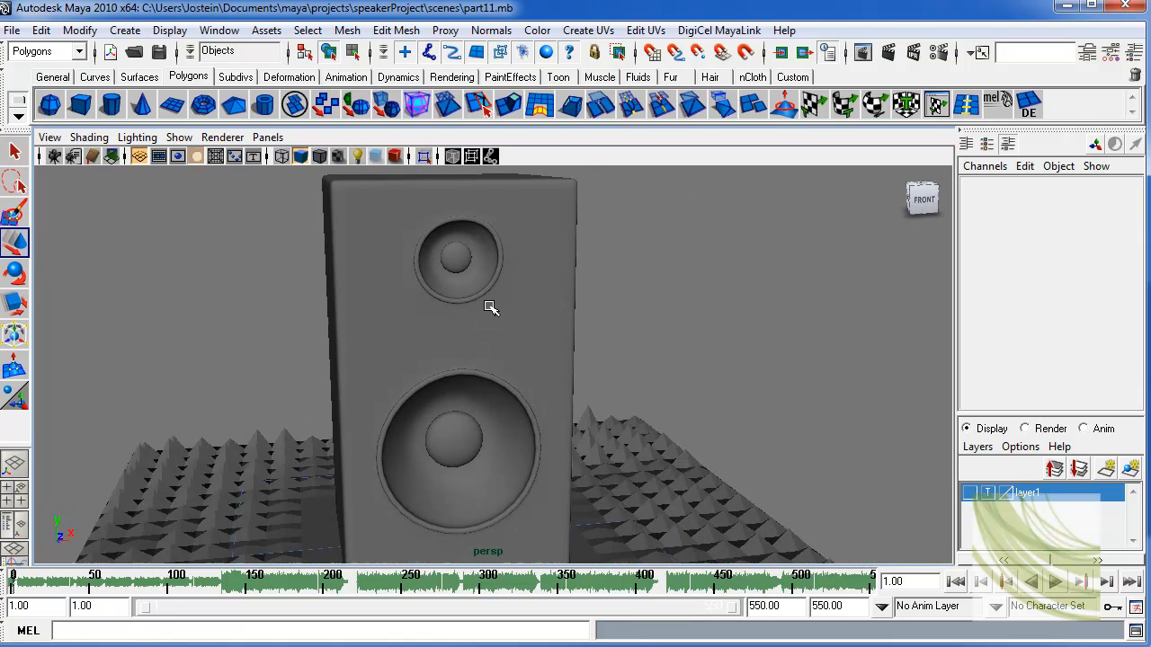
alt+drag(551, 275, 579, 290)
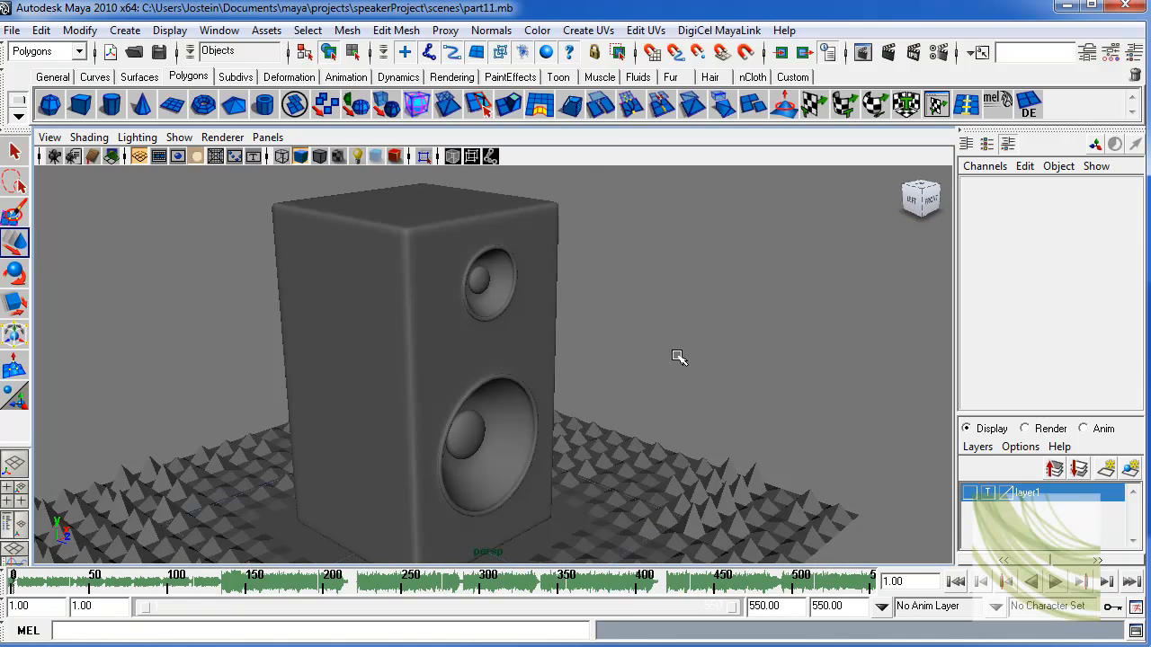